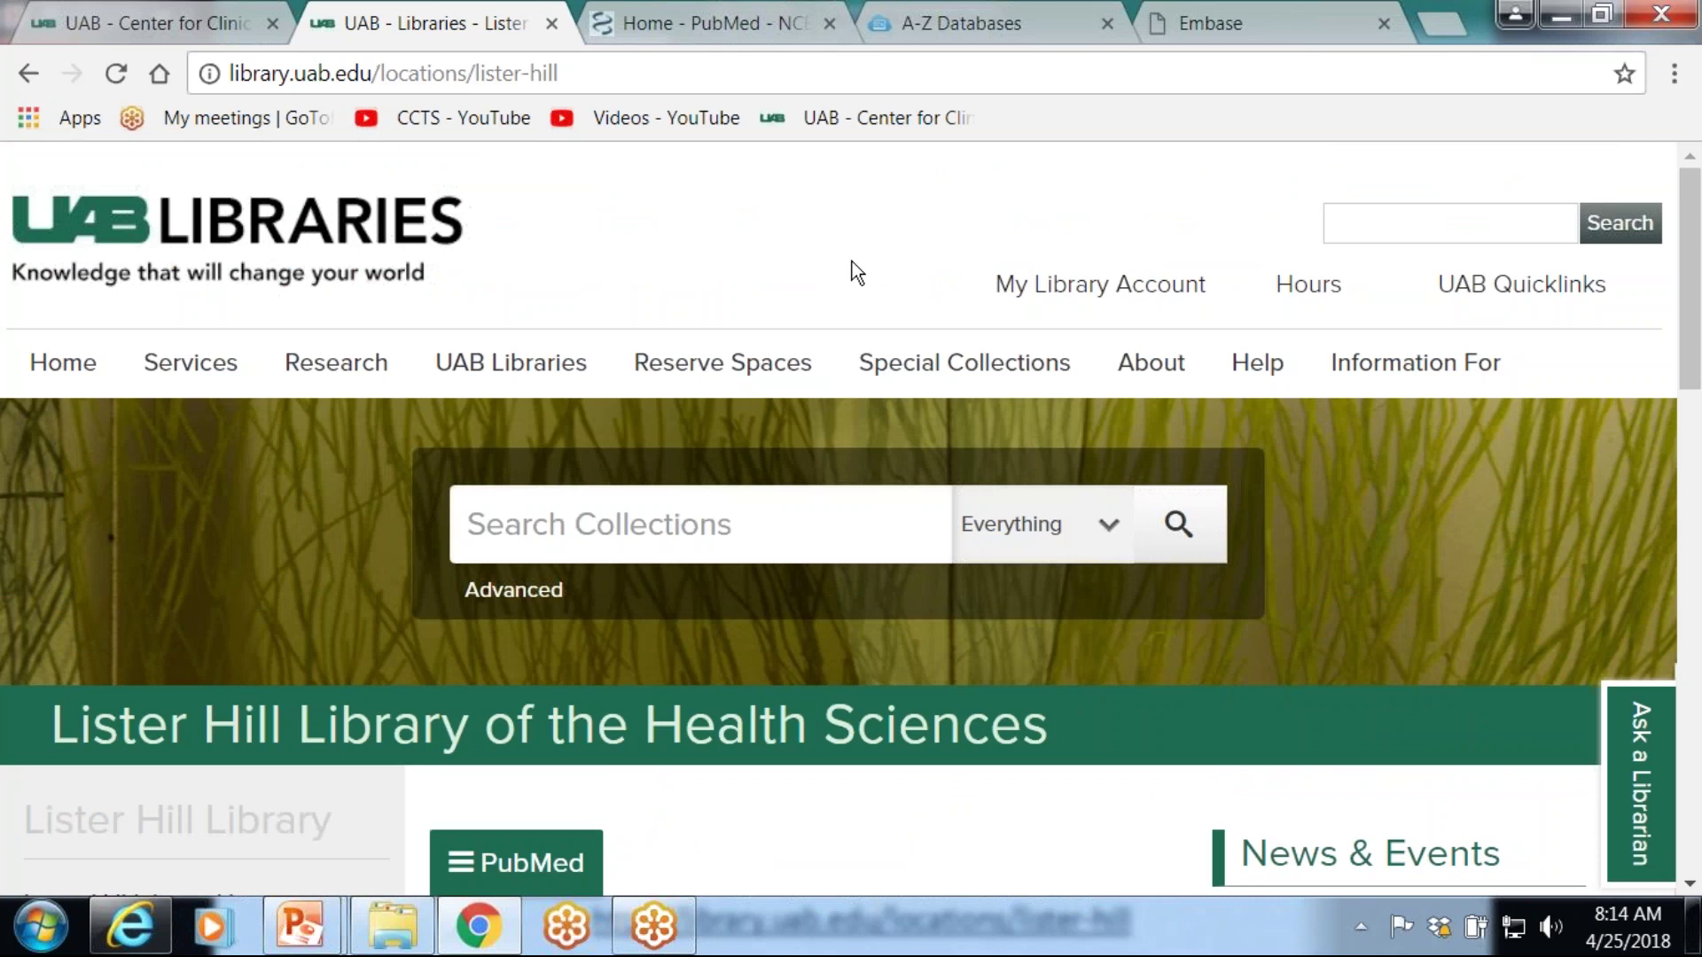
- Look through the full list of UAB library locations on the Lister Hill Library website
{"action": "mouse_move", "coordinate": [513, 381]}
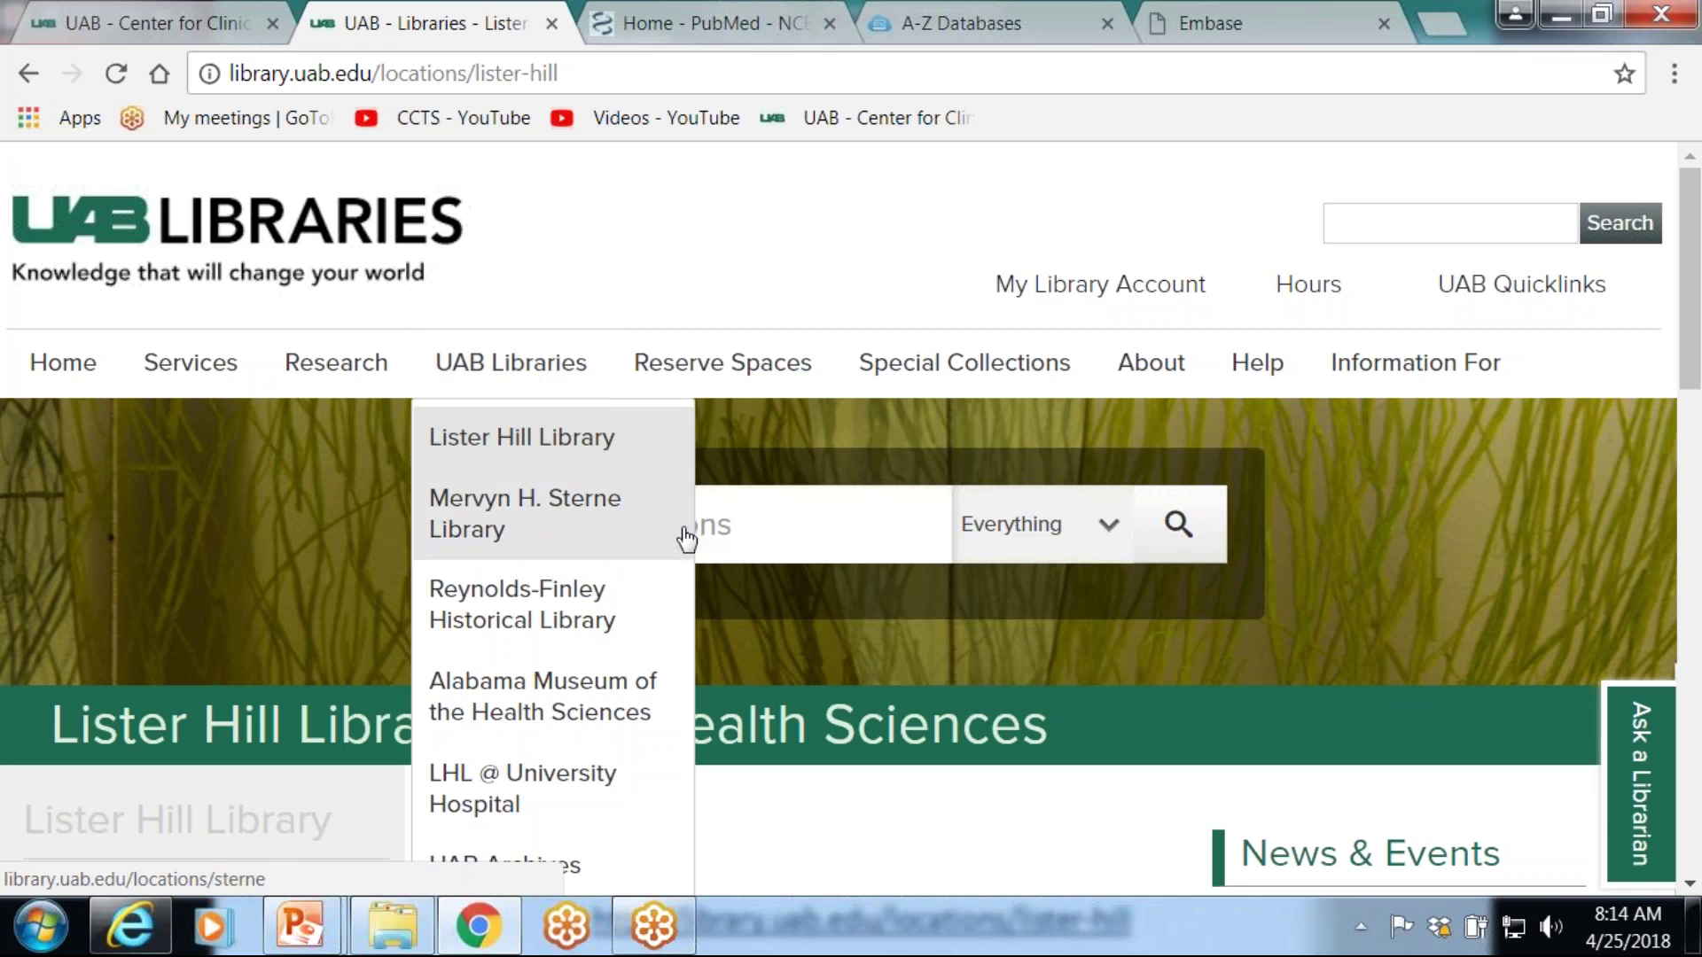
{"action": "scroll", "coordinate": [687, 538], "scroll_direction": "down", "scroll_amount": 3}
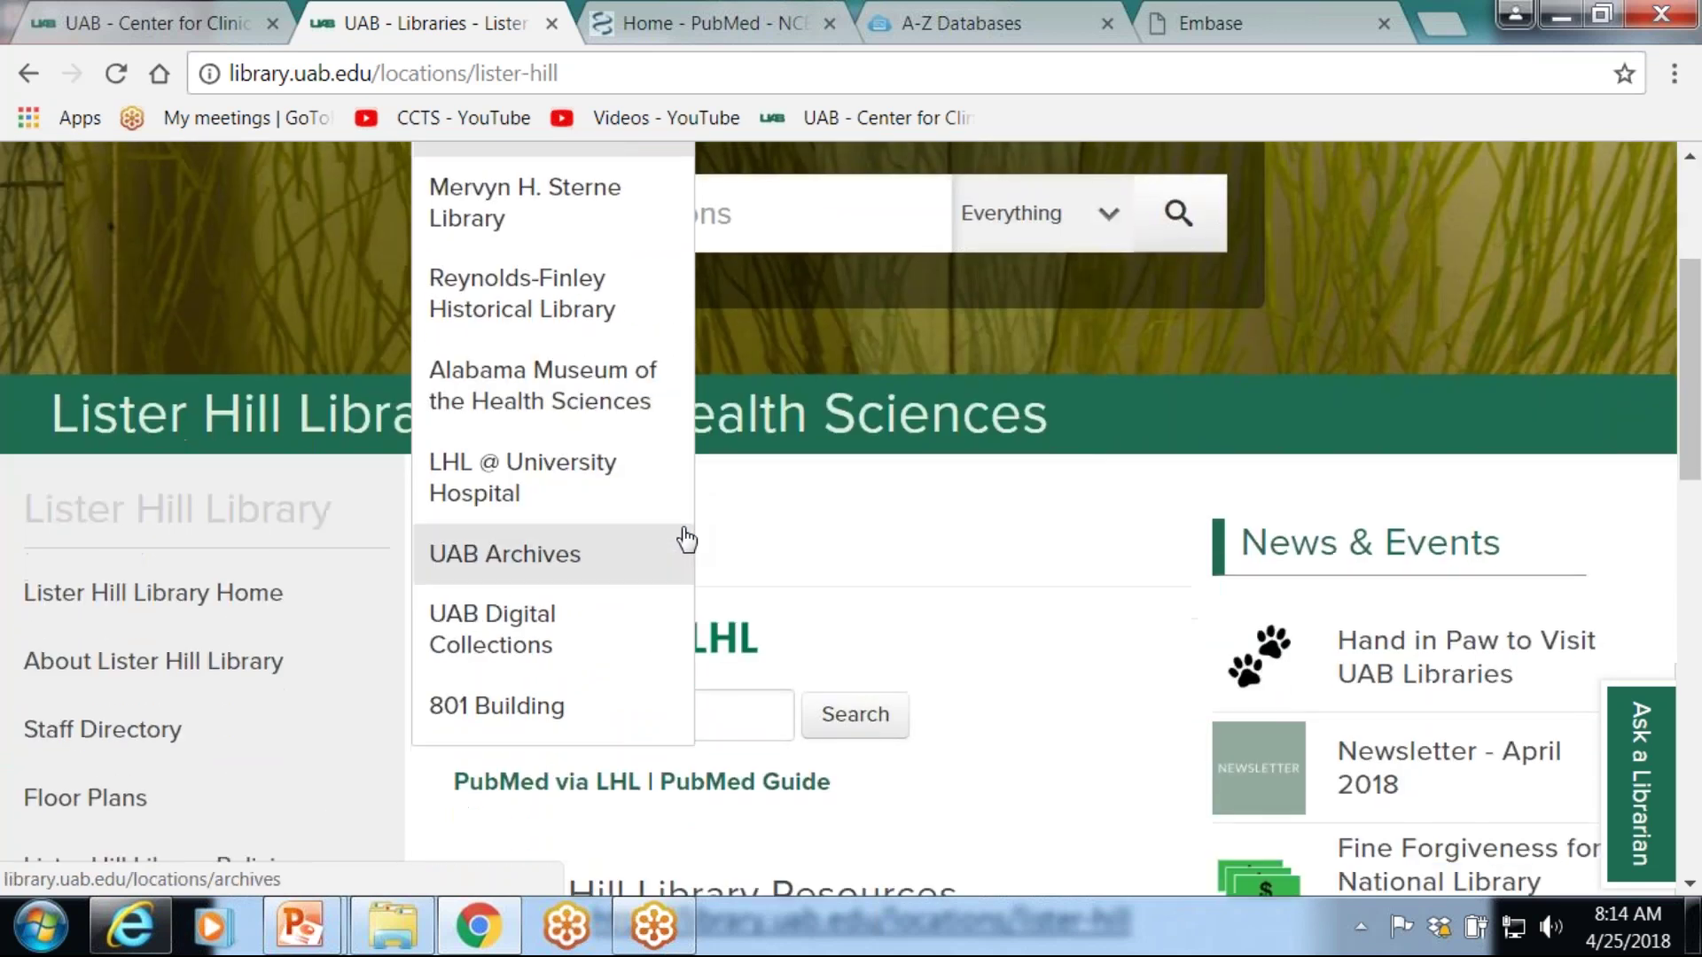
{"action": "scroll", "coordinate": [687, 538], "scroll_direction": "up", "scroll_amount": 3}
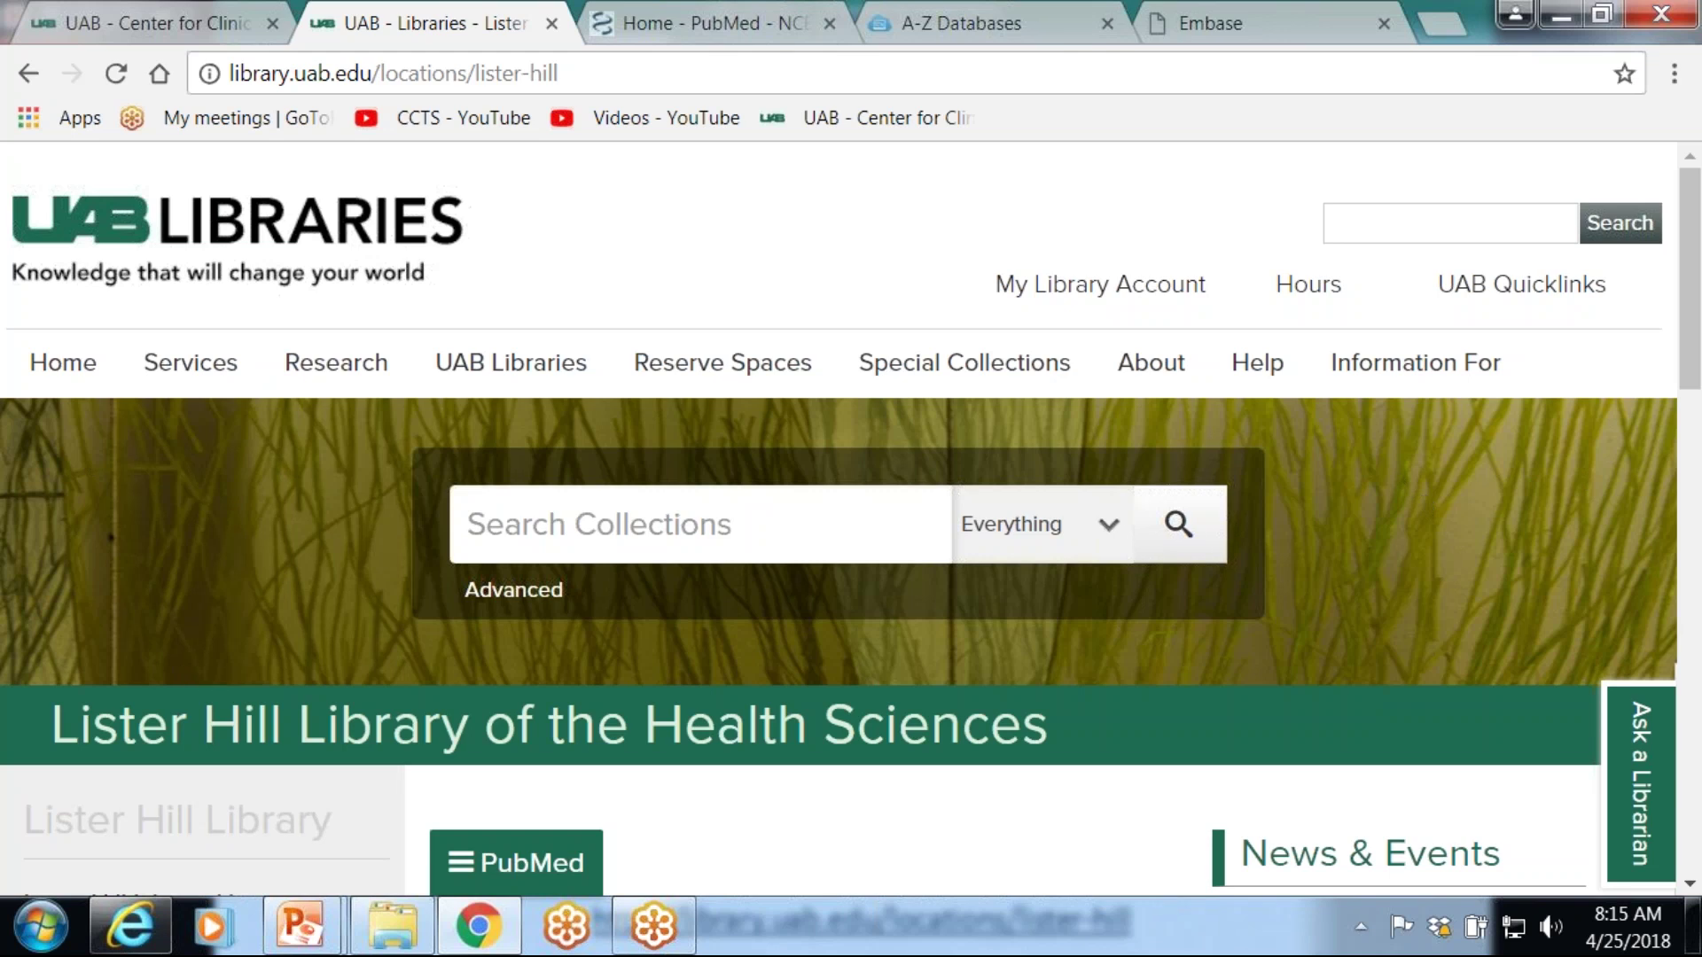
- Open the Ask a Librarian chat form and place the cursor in its question field
{"action": "left_click", "coordinate": [1624, 768]}
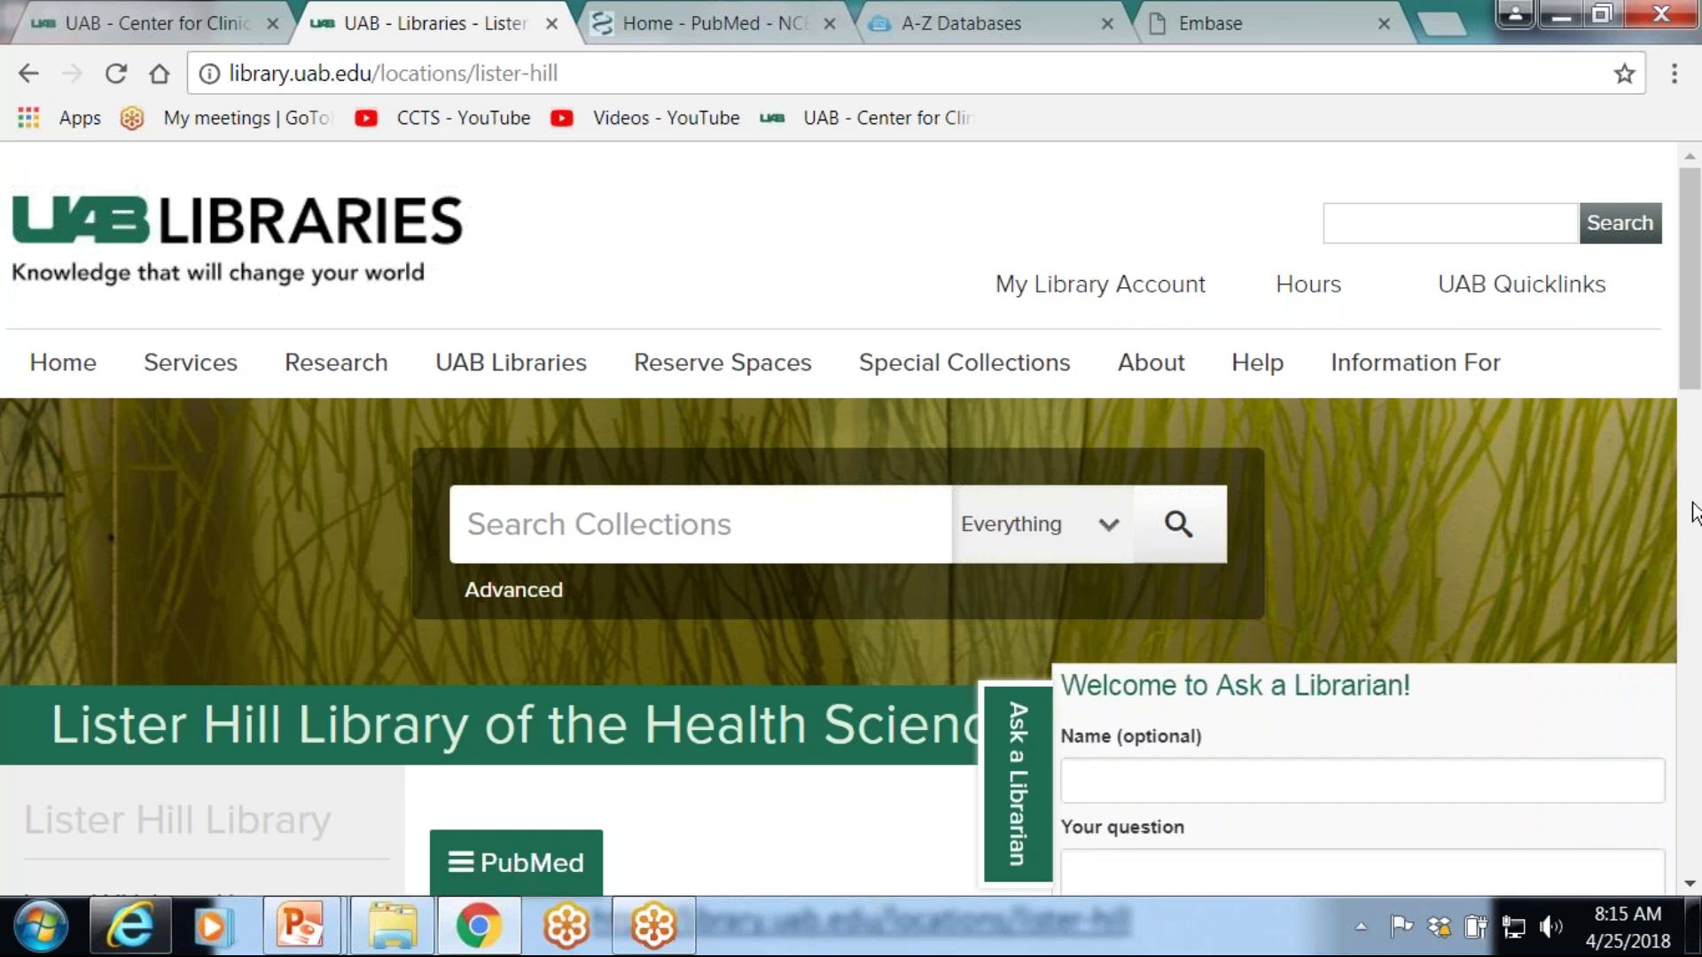
{"action": "scroll", "coordinate": [1699, 470], "scroll_direction": "down", "scroll_amount": 3}
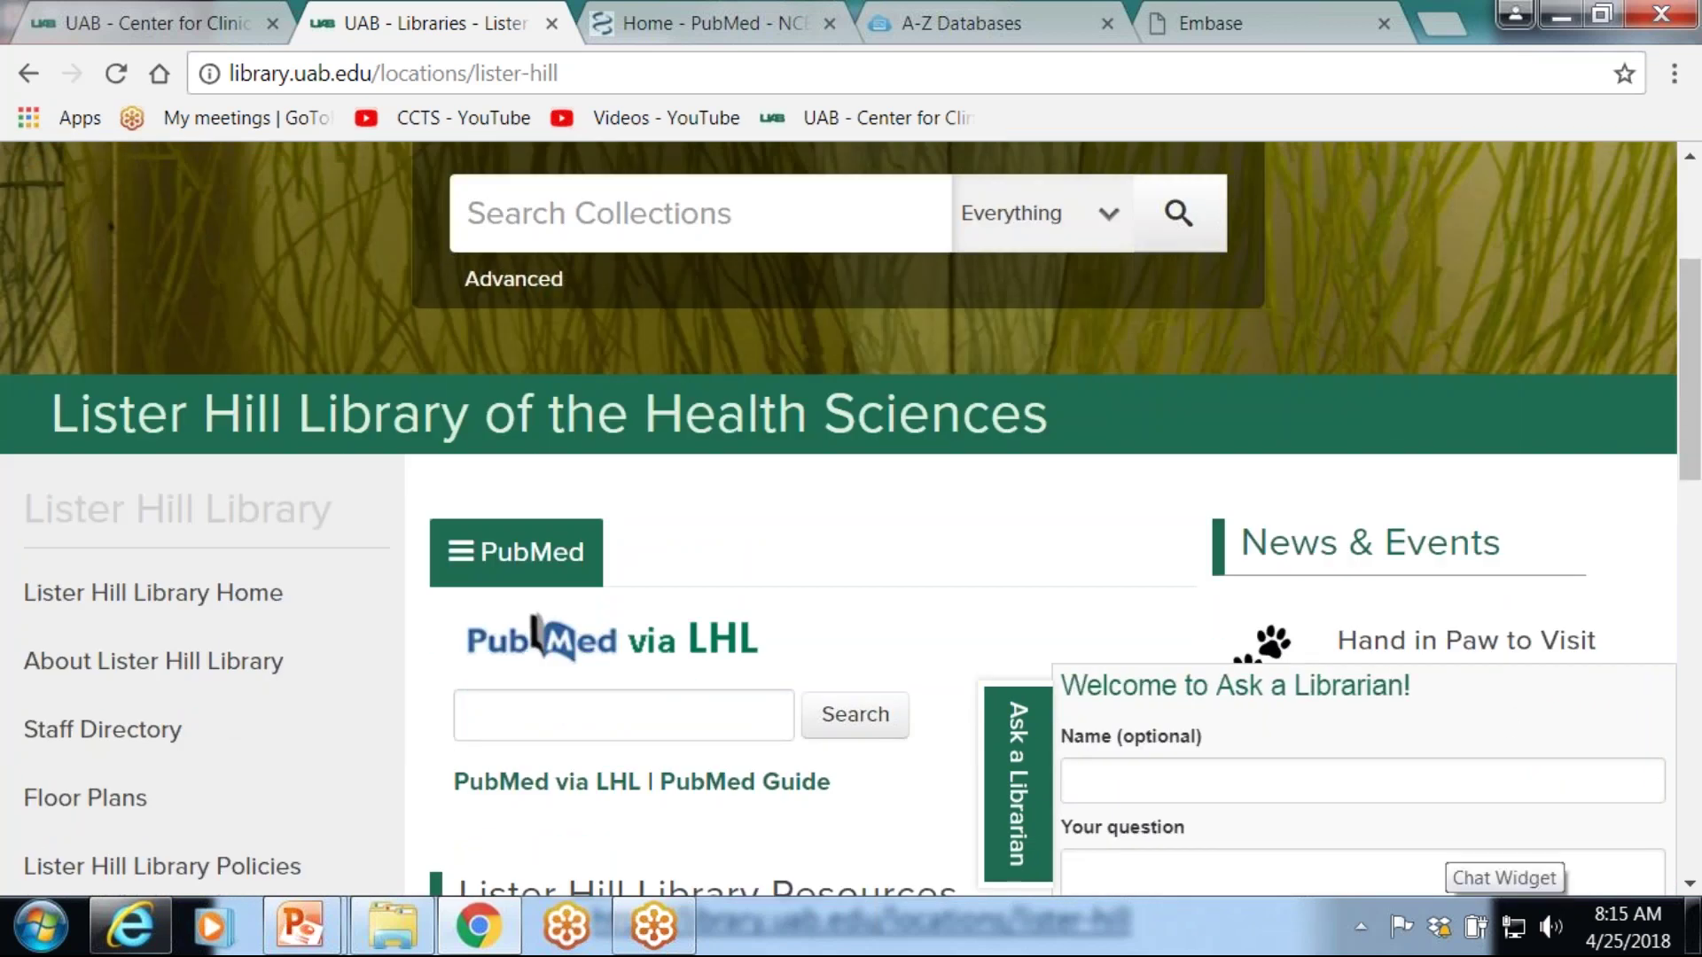
{"action": "scroll", "coordinate": [1504, 864], "scroll_direction": "down", "scroll_amount": 5}
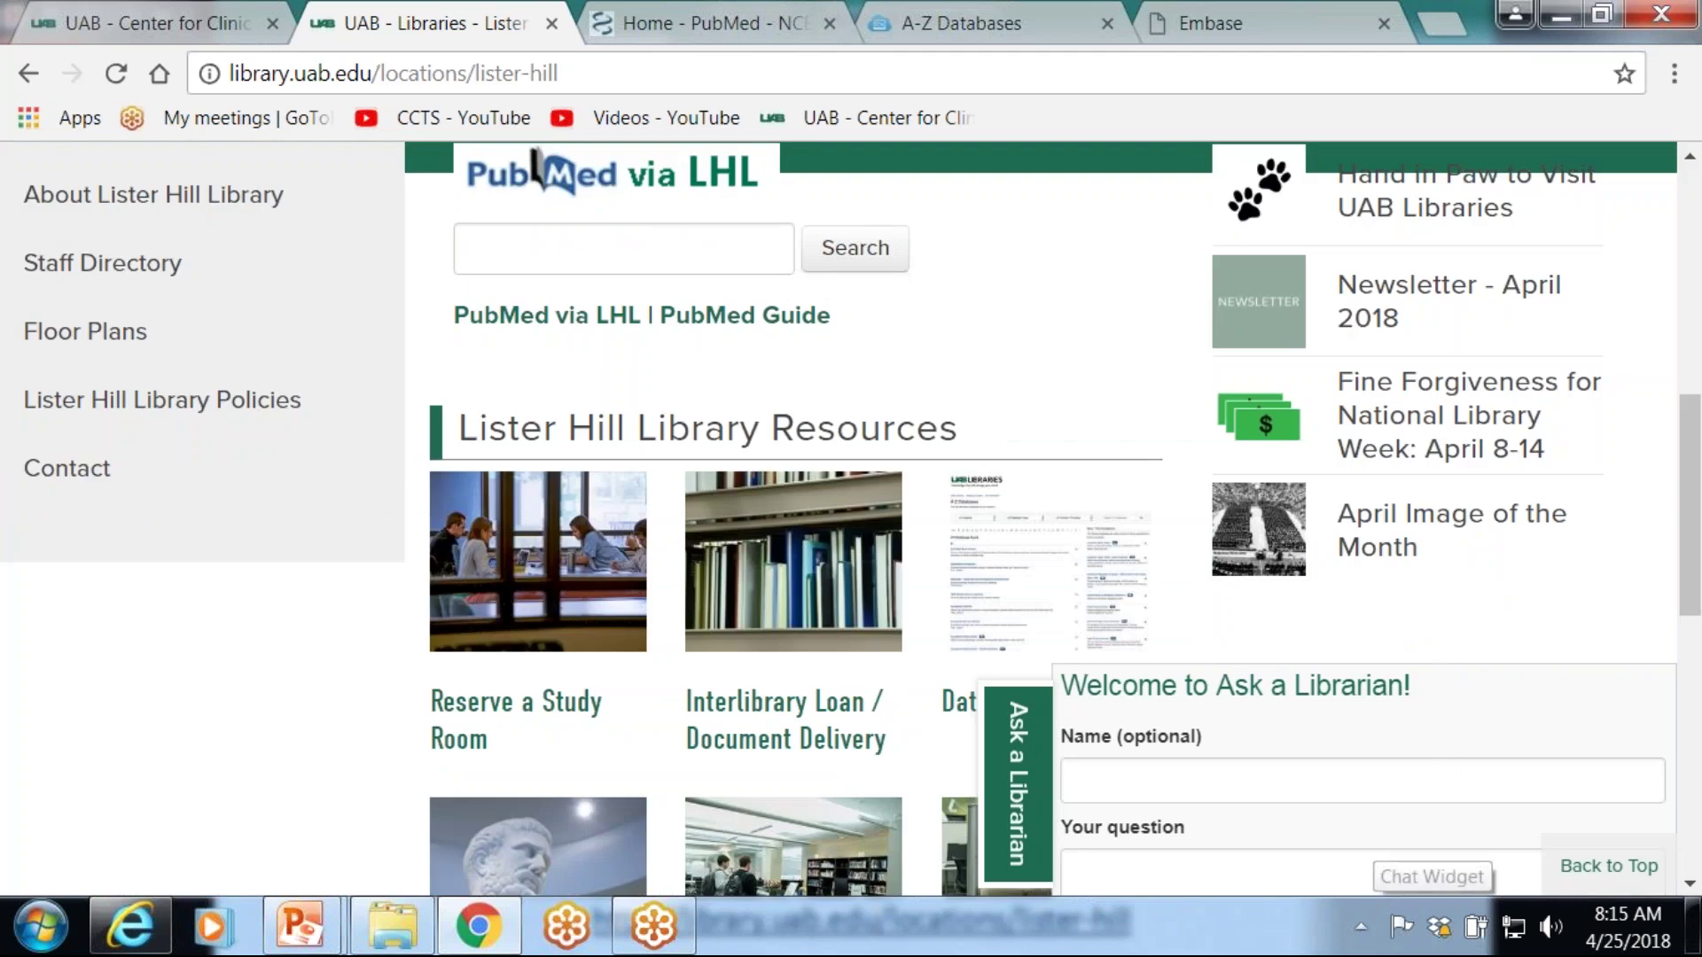
{"action": "left_click", "coordinate": [1368, 861]}
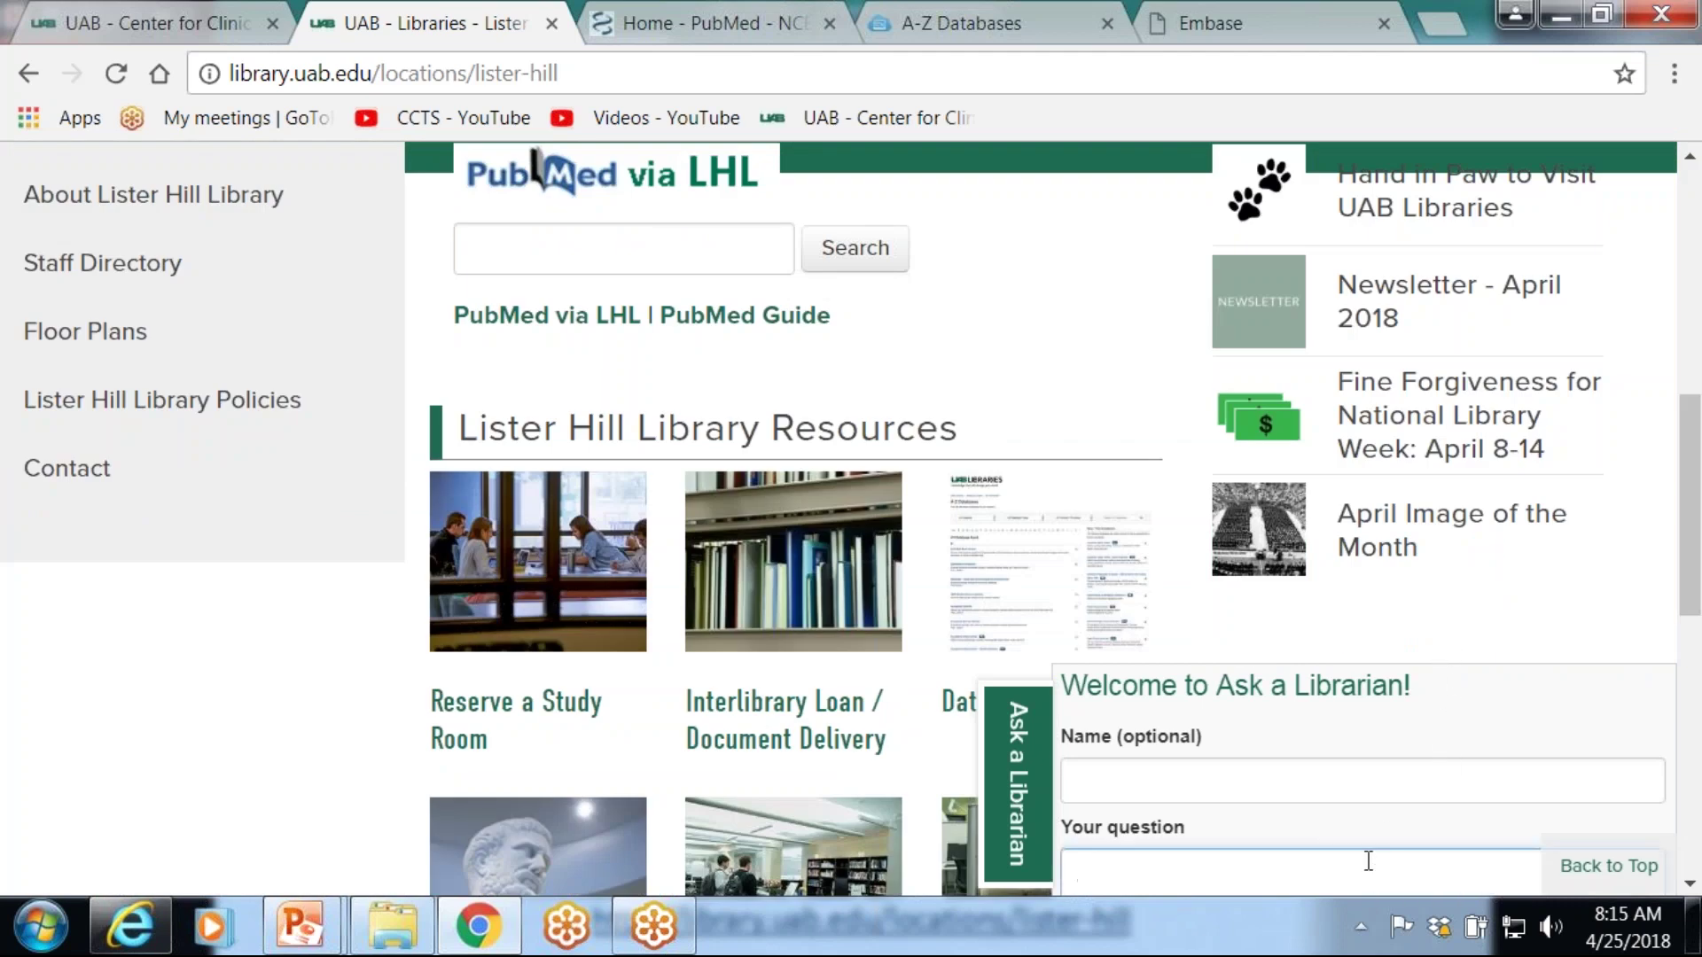
{"action": "left_click", "coordinate": [1684, 235]}
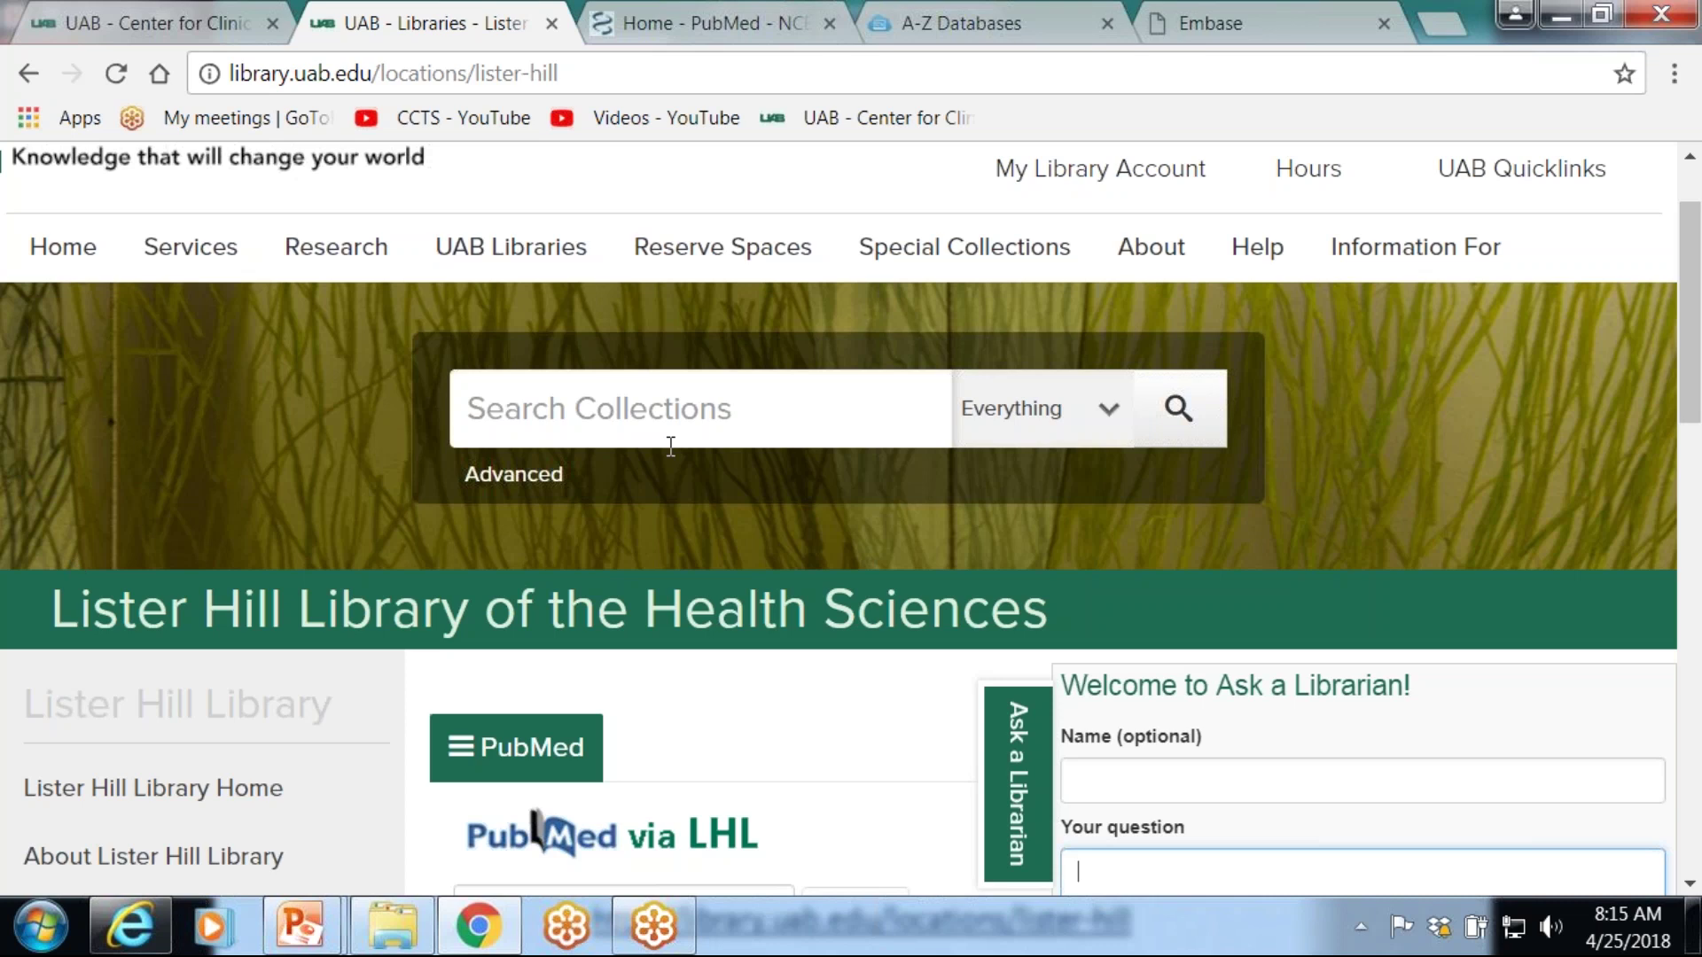
- Open the advanced search of the library collections and set the search scope to E-Books
{"action": "left_click", "coordinate": [791, 416]}
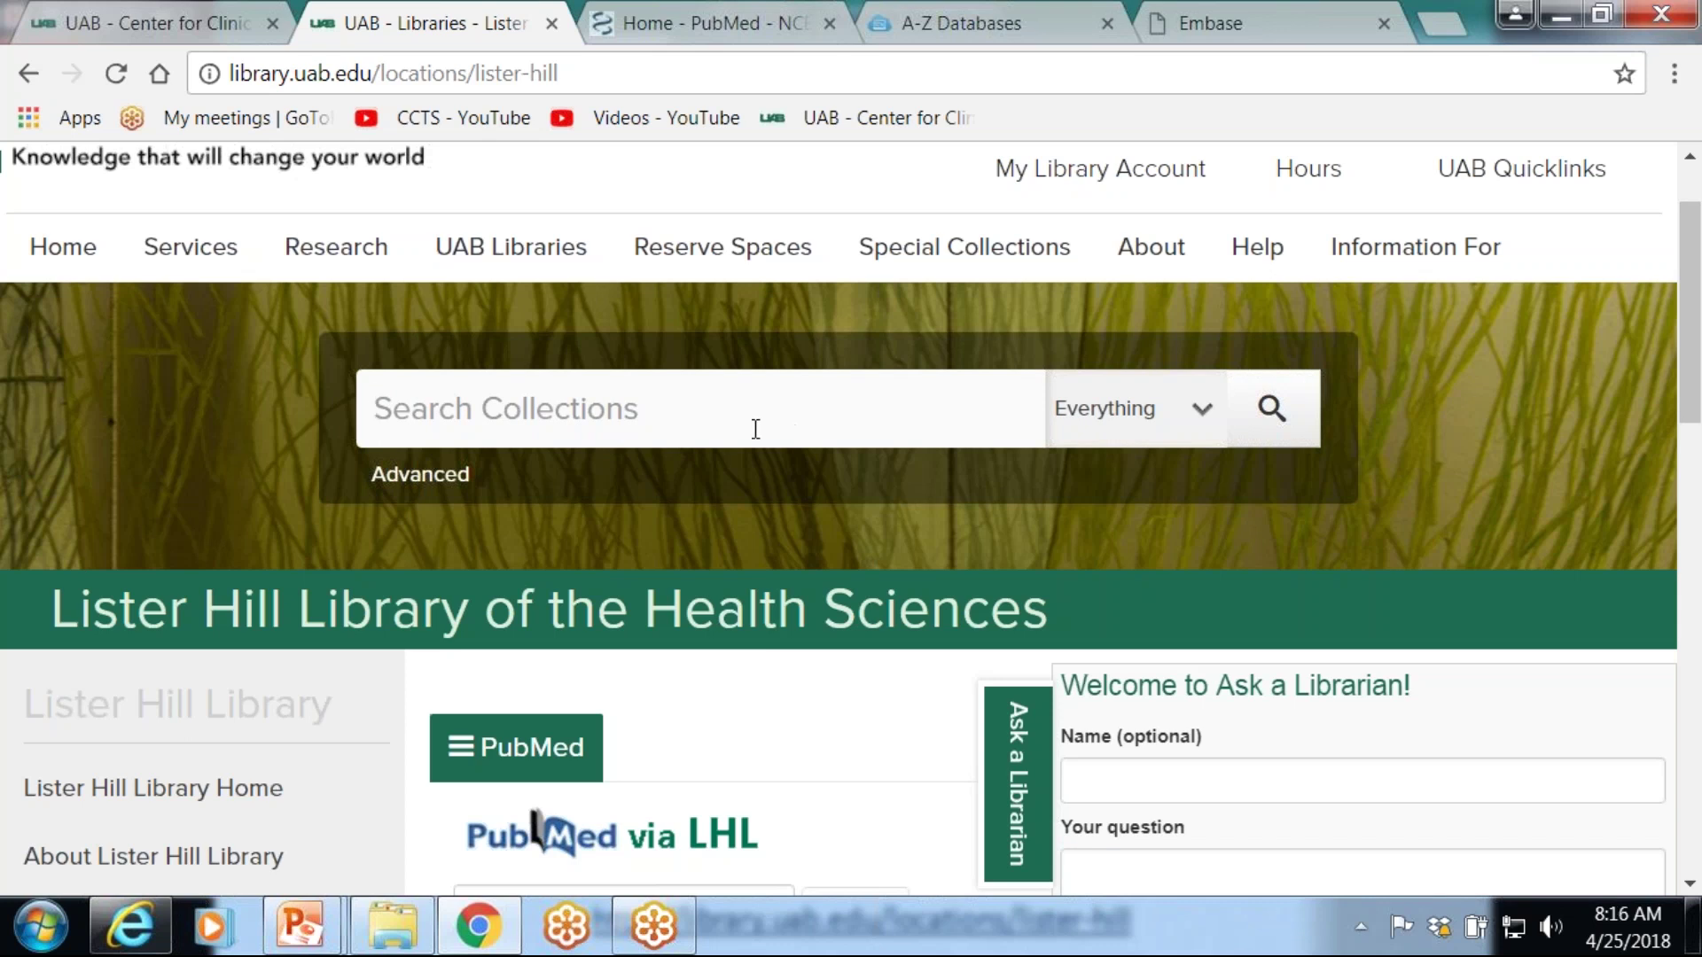
{"action": "left_click", "coordinate": [417, 481]}
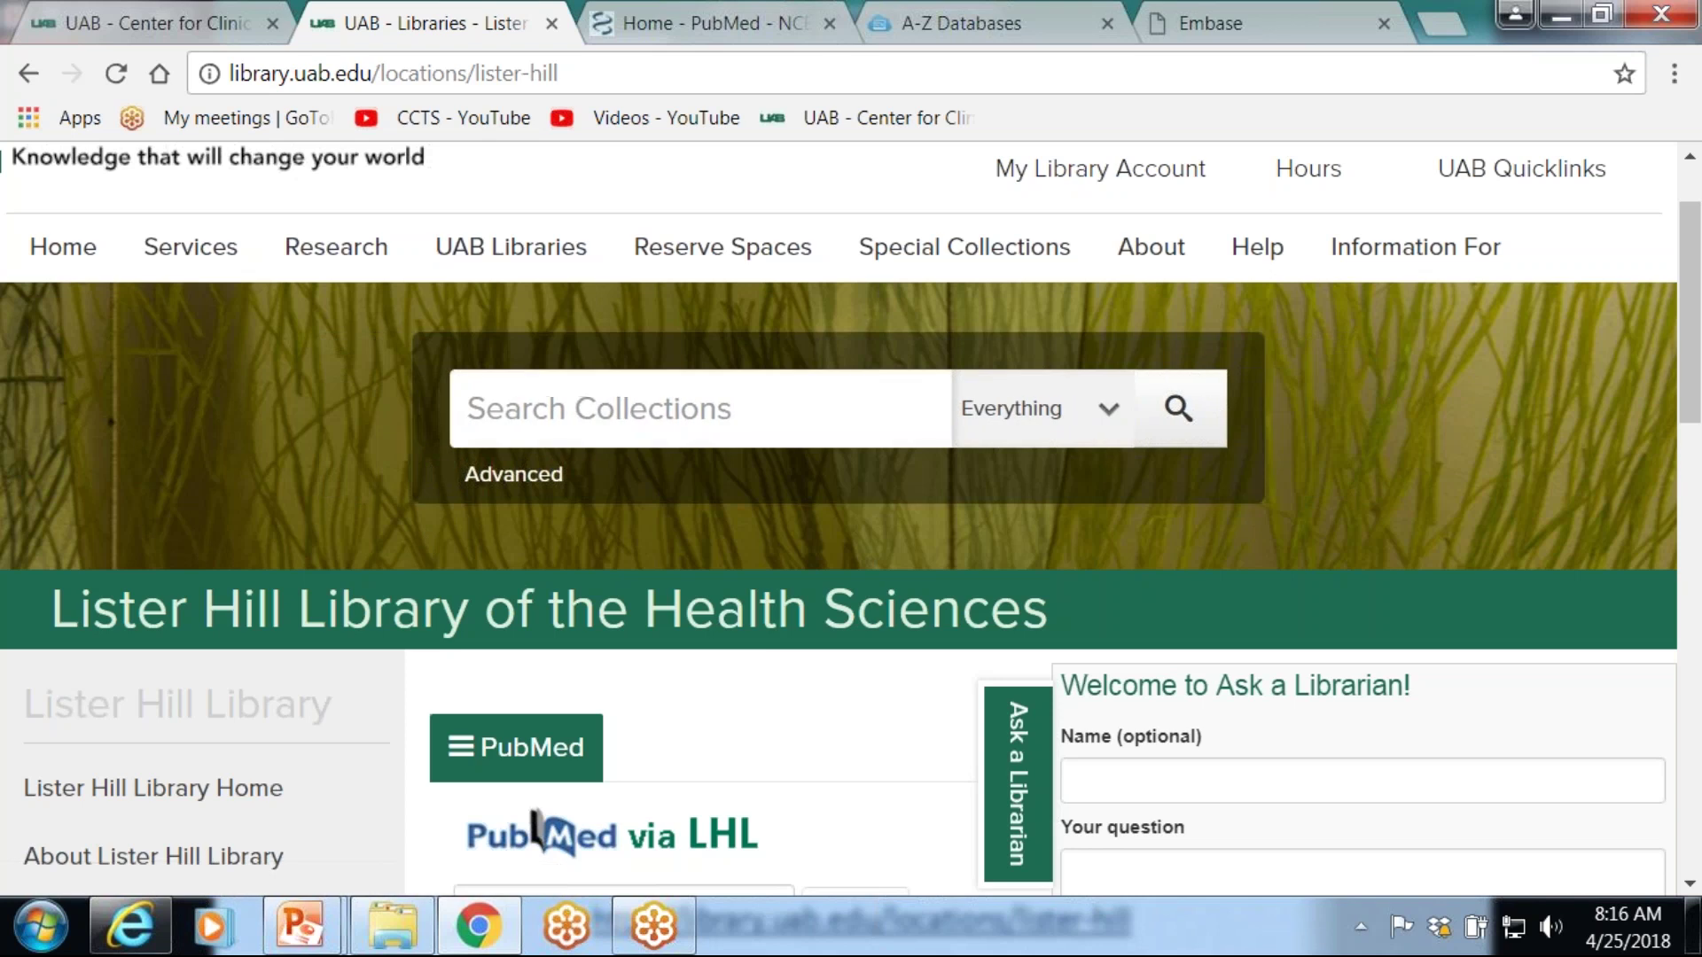
{"action": "left_click", "coordinate": [491, 481]}
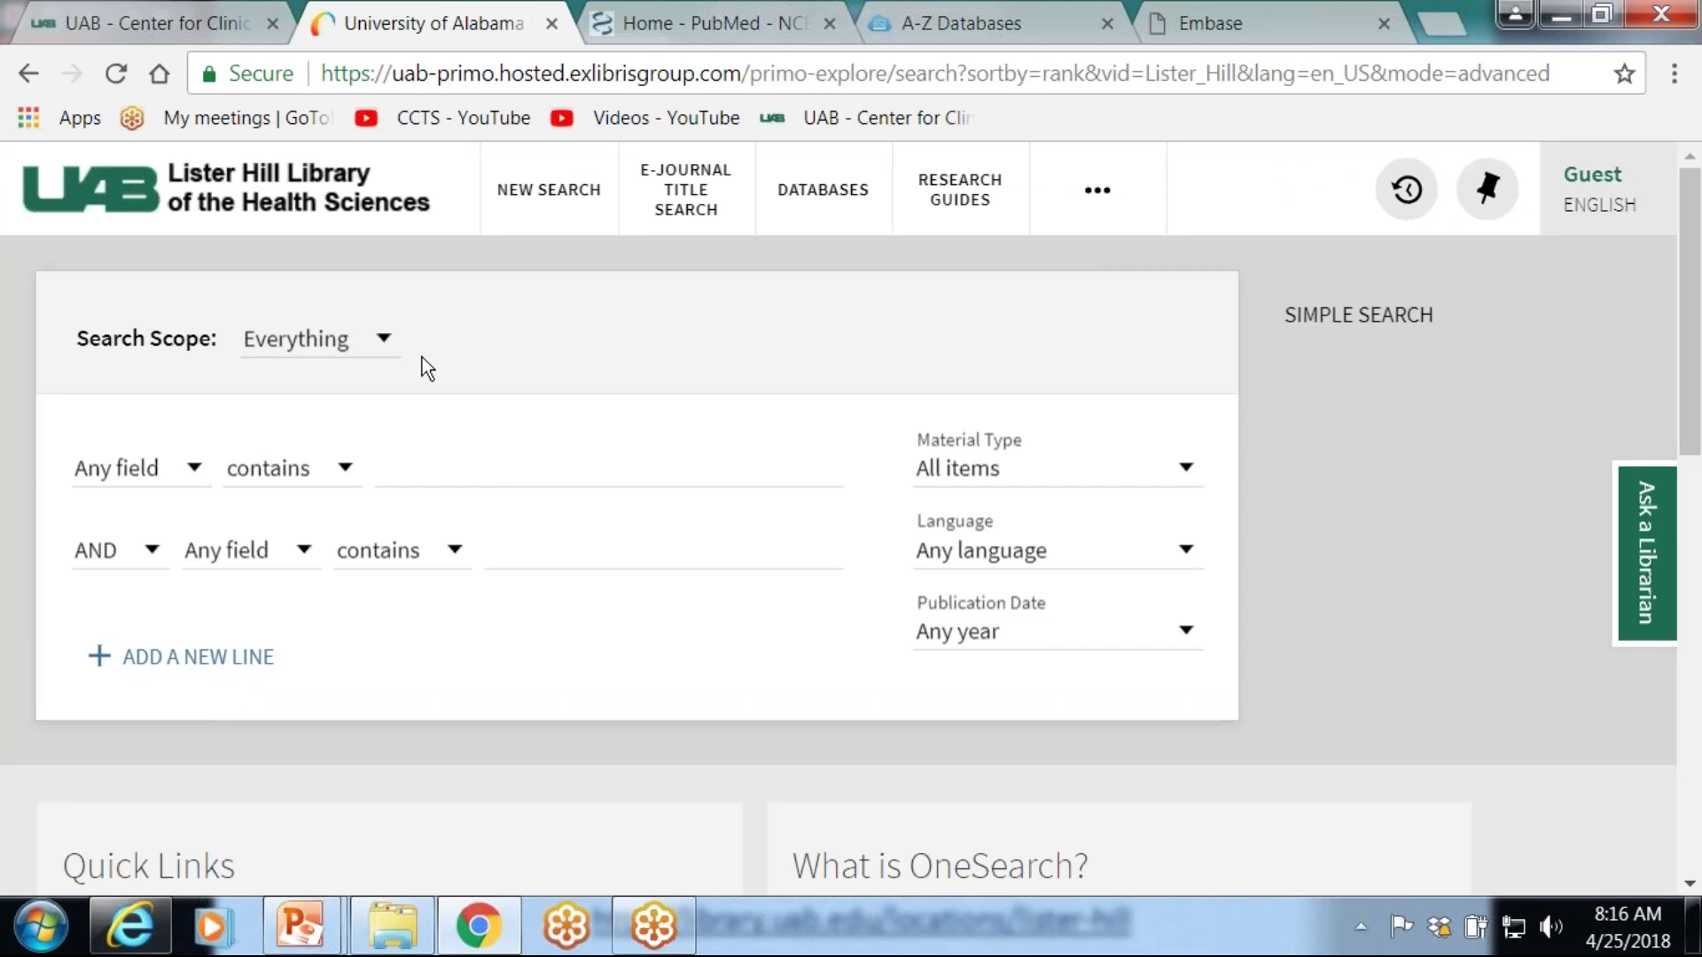
{"action": "left_click", "coordinate": [393, 350]}
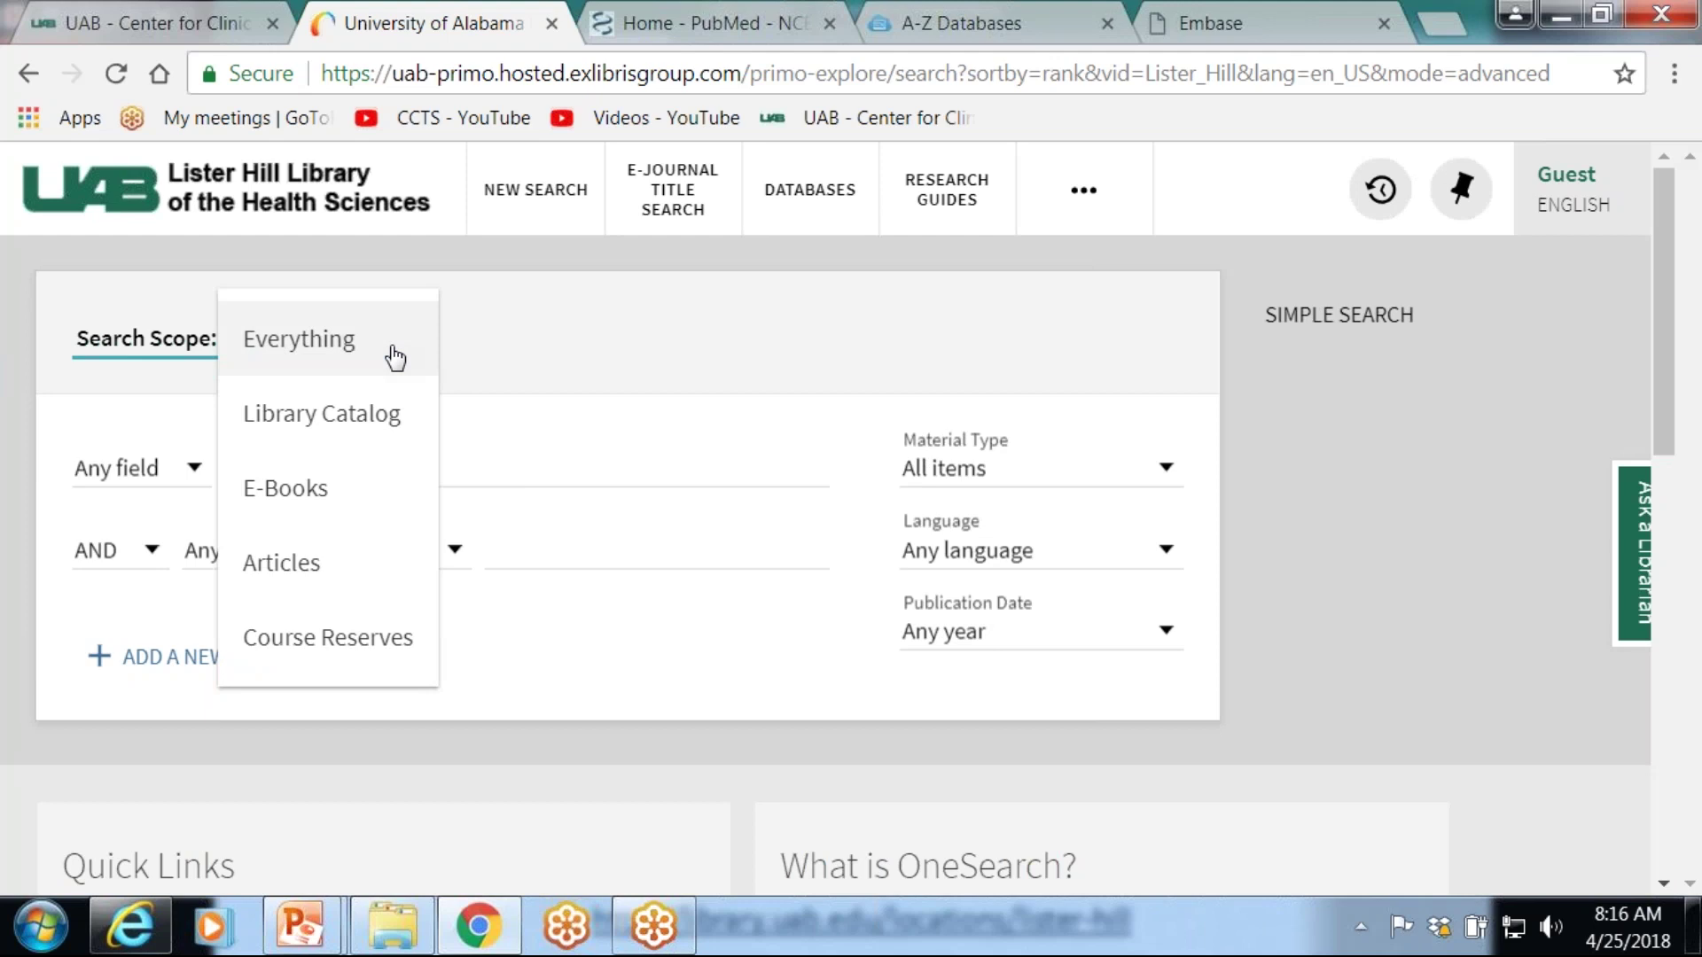
{"action": "left_click", "coordinate": [324, 491]}
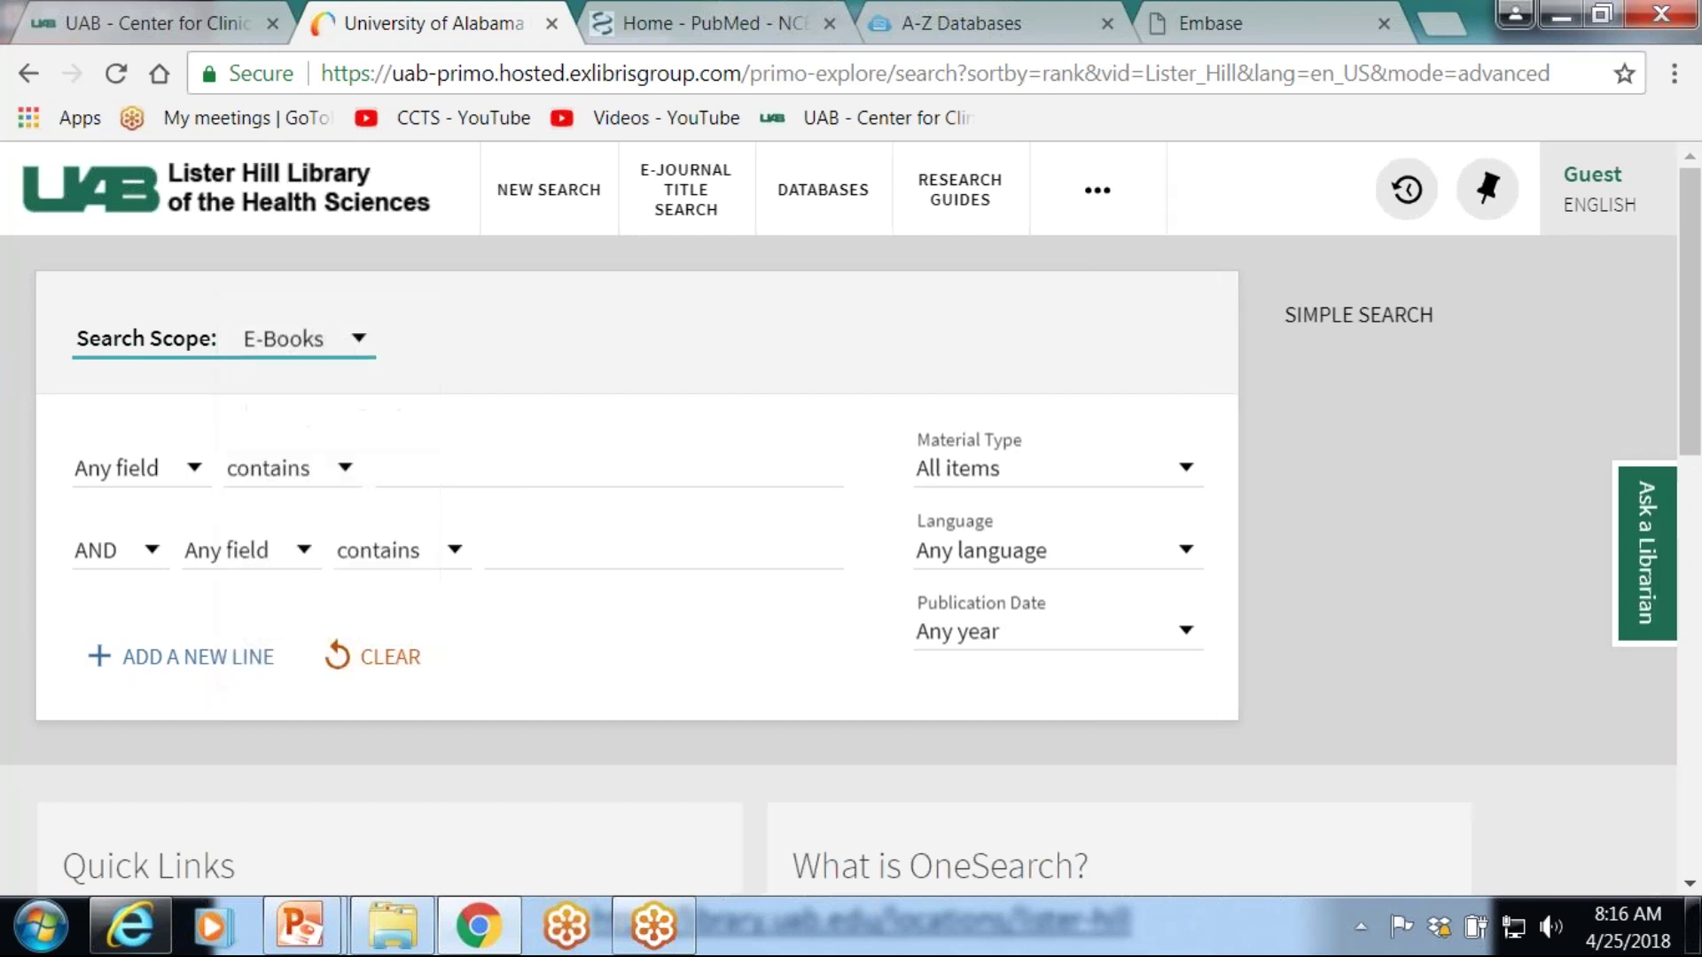
- Set the first search condition to Title contains "geriatrics"
{"action": "left_click", "coordinate": [197, 485]}
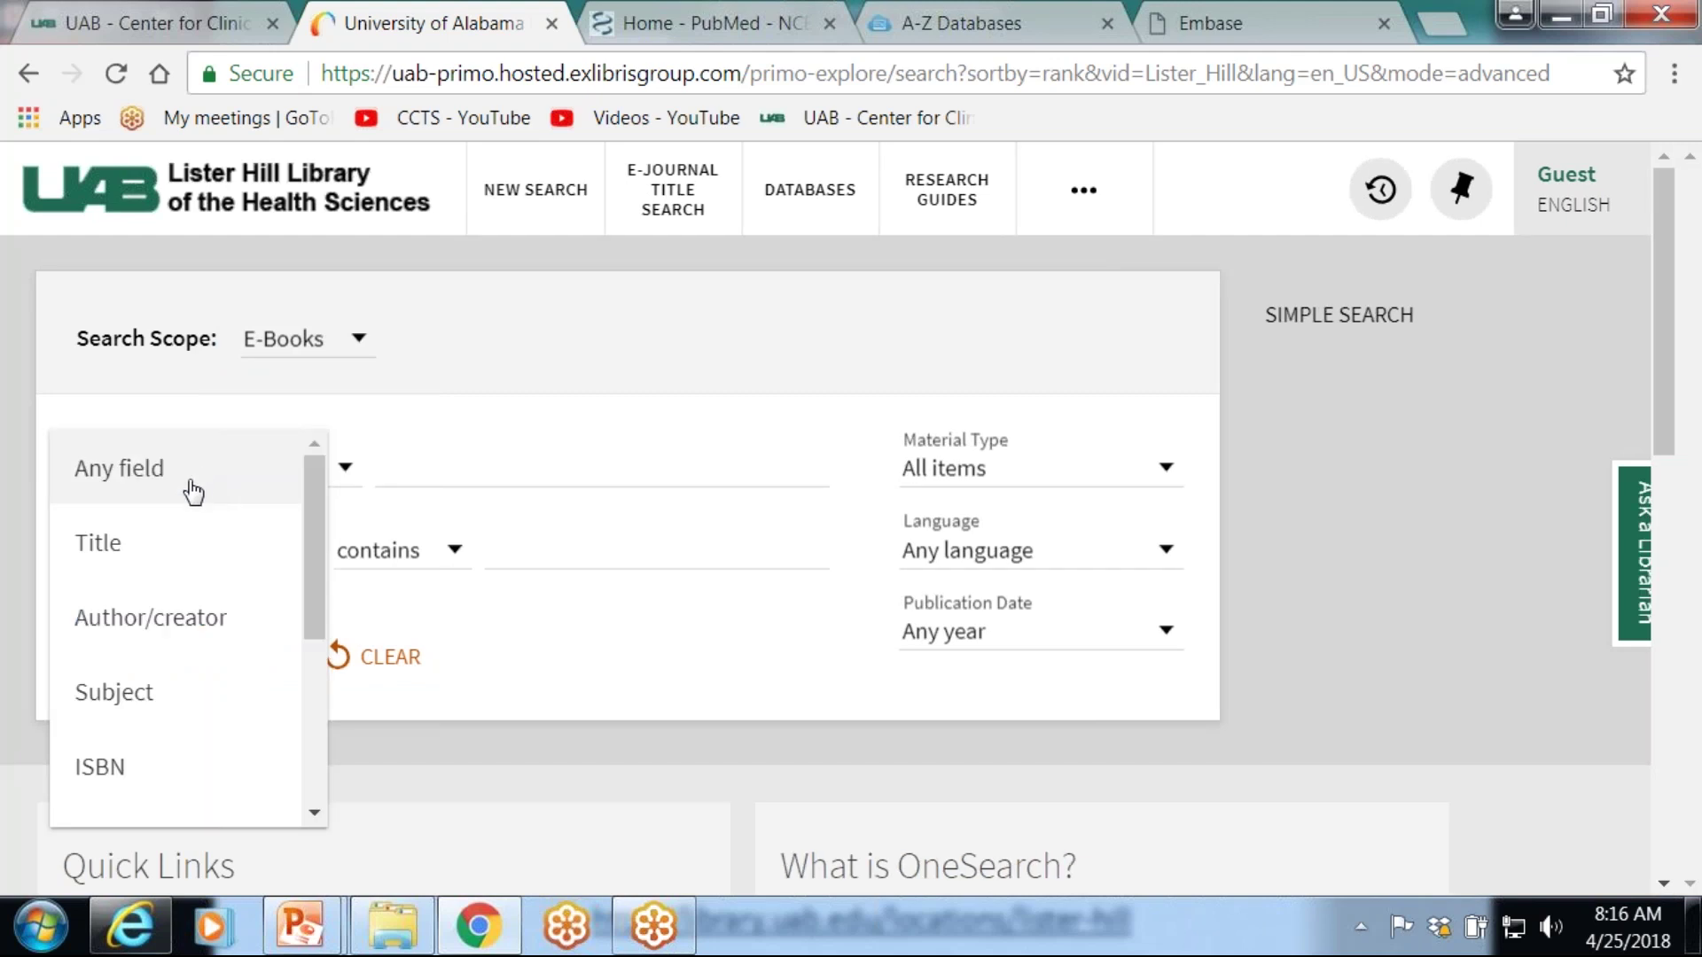
{"action": "left_click", "coordinate": [115, 547]}
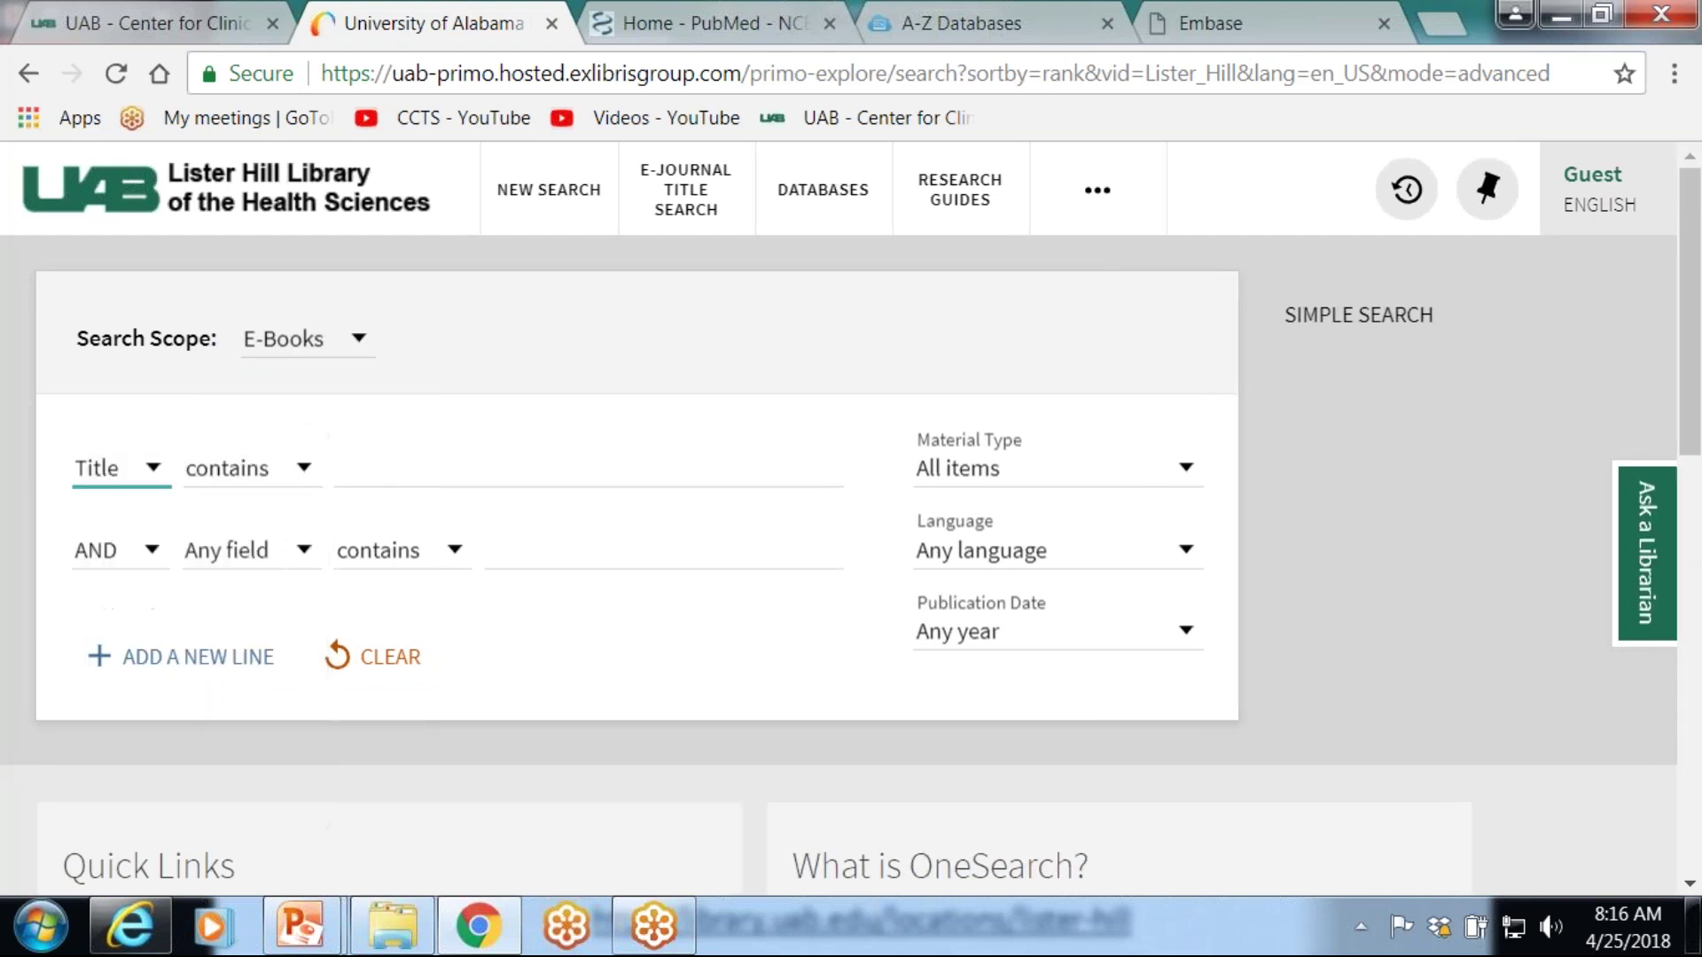
{"action": "left_click", "coordinate": [459, 467]}
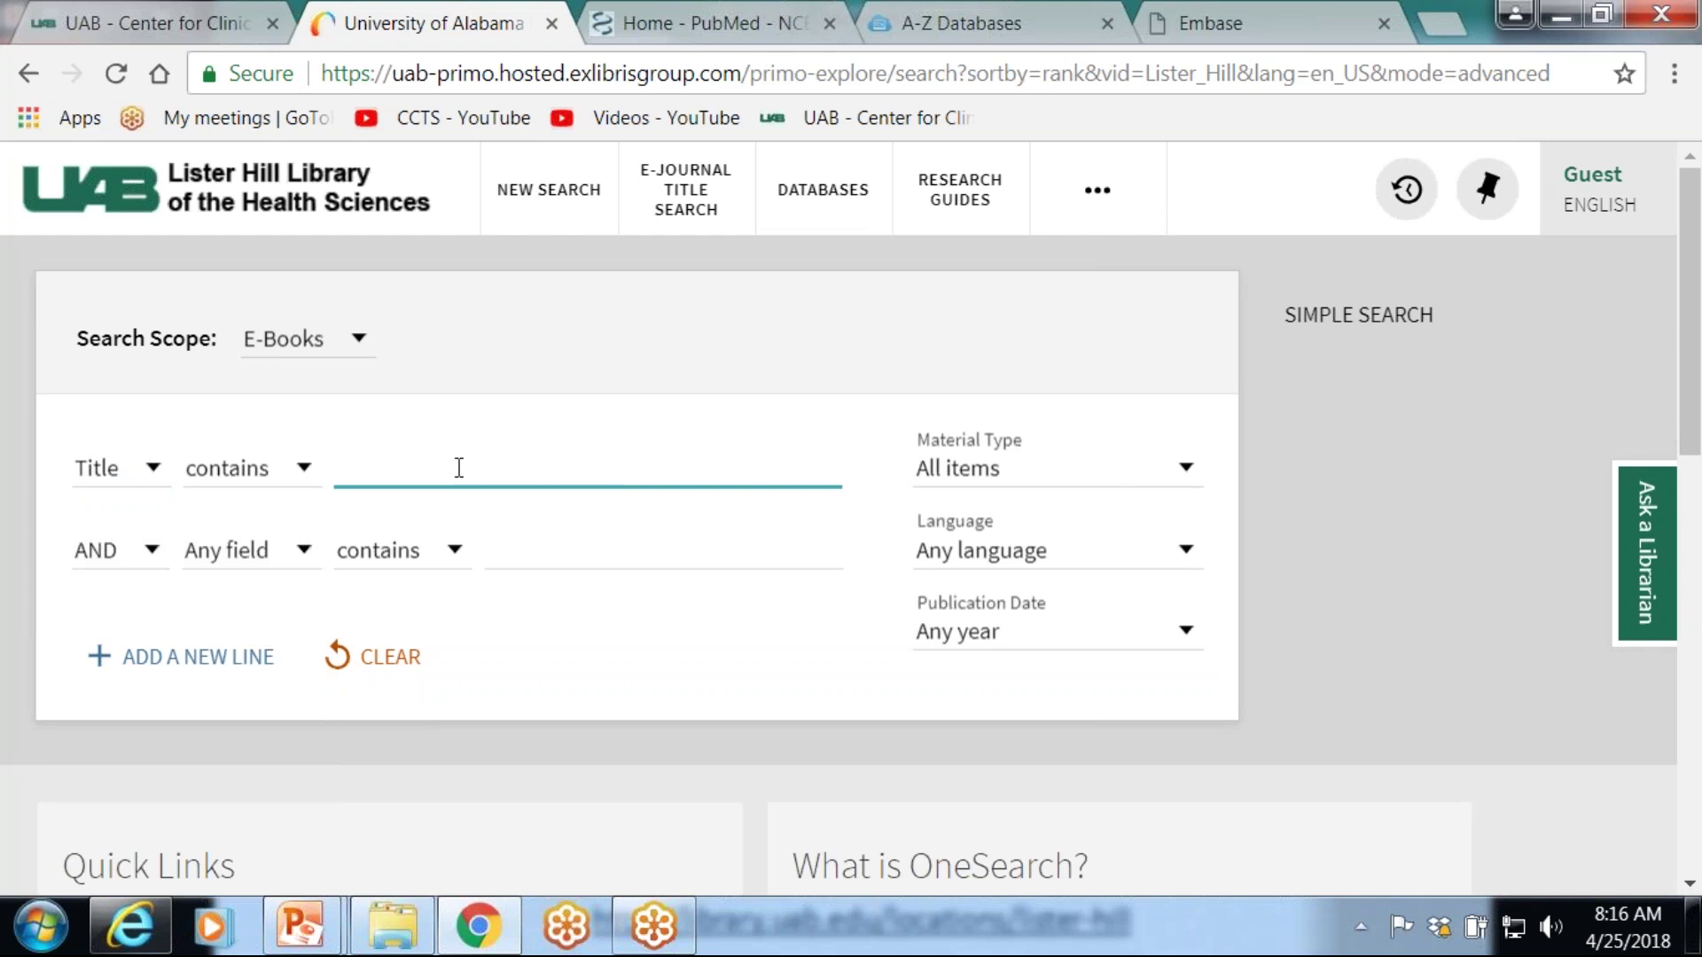
{"action": "type", "text": "geriat"}
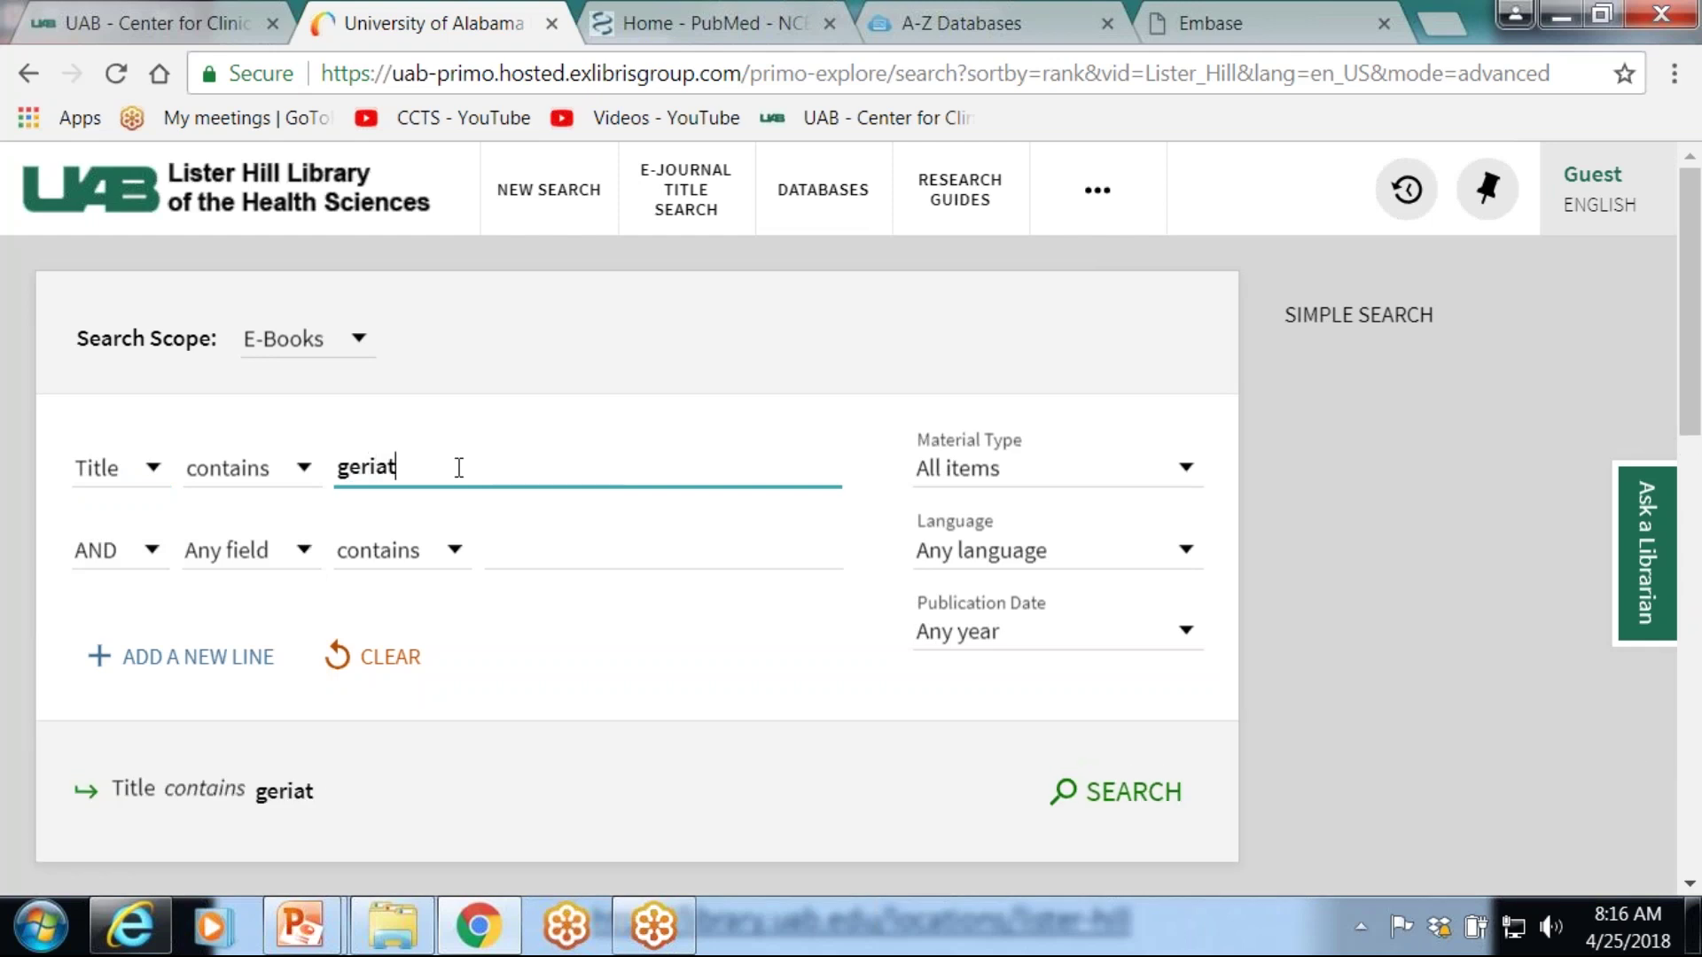
{"action": "type", "text": "rics"}
- Limit the publication date to the last 5 years and run the e-book search
{"action": "left_click", "coordinate": [1186, 632]}
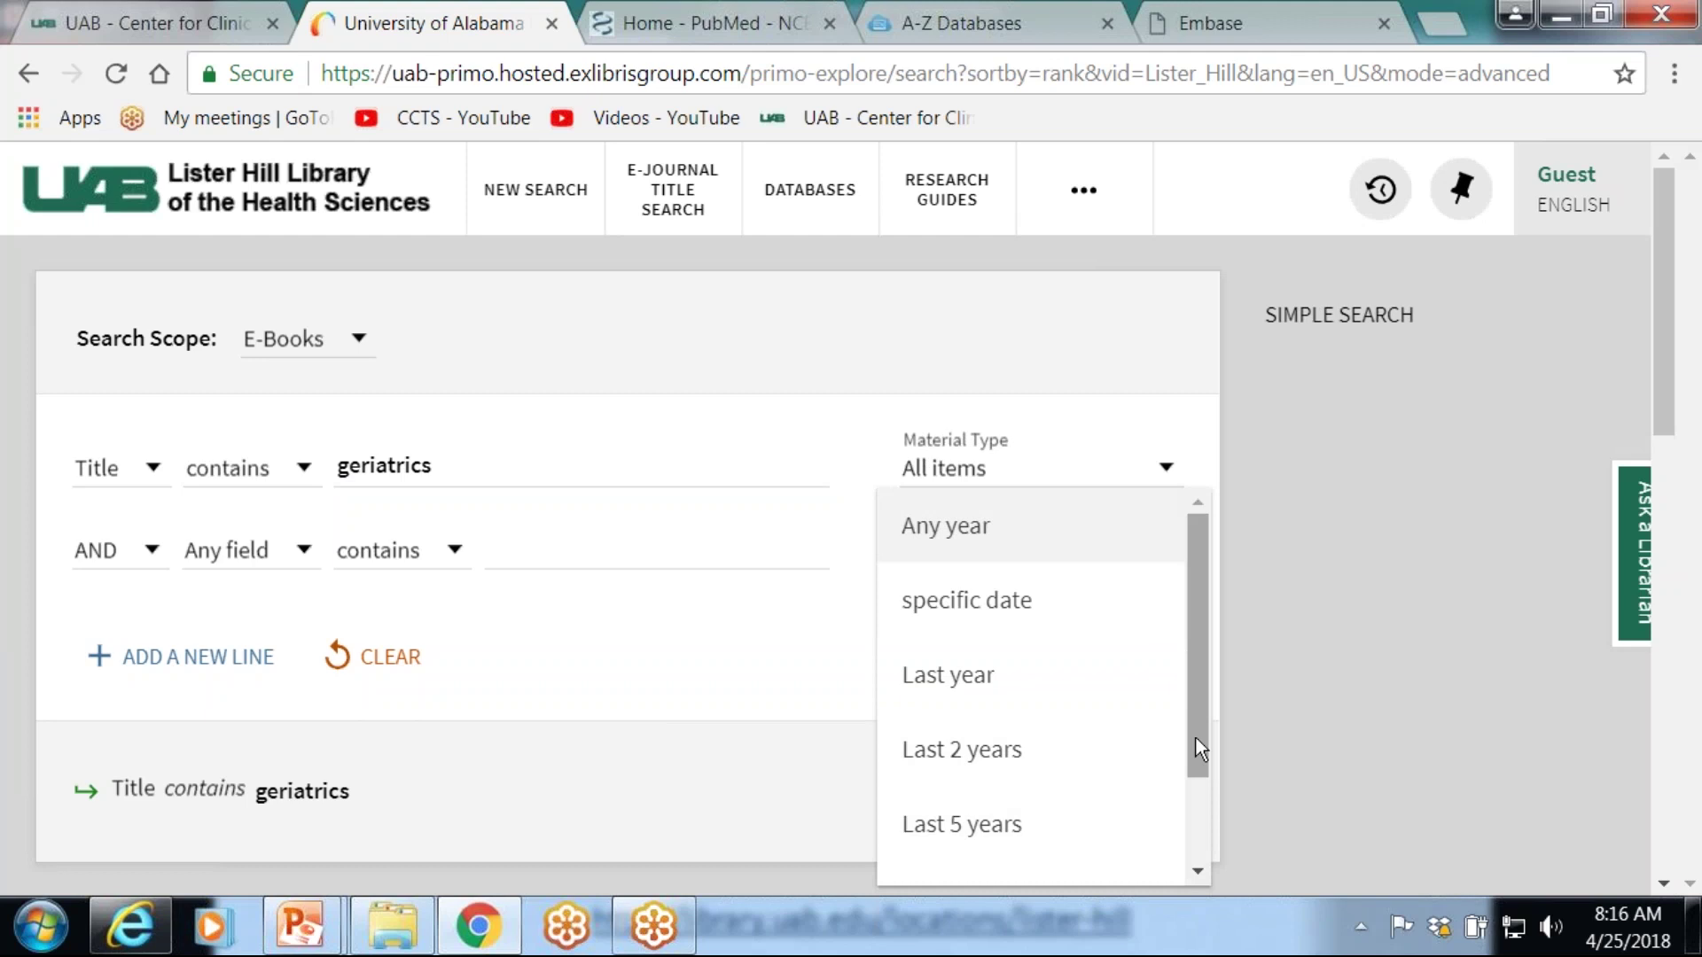
{"action": "left_click", "coordinate": [1020, 823]}
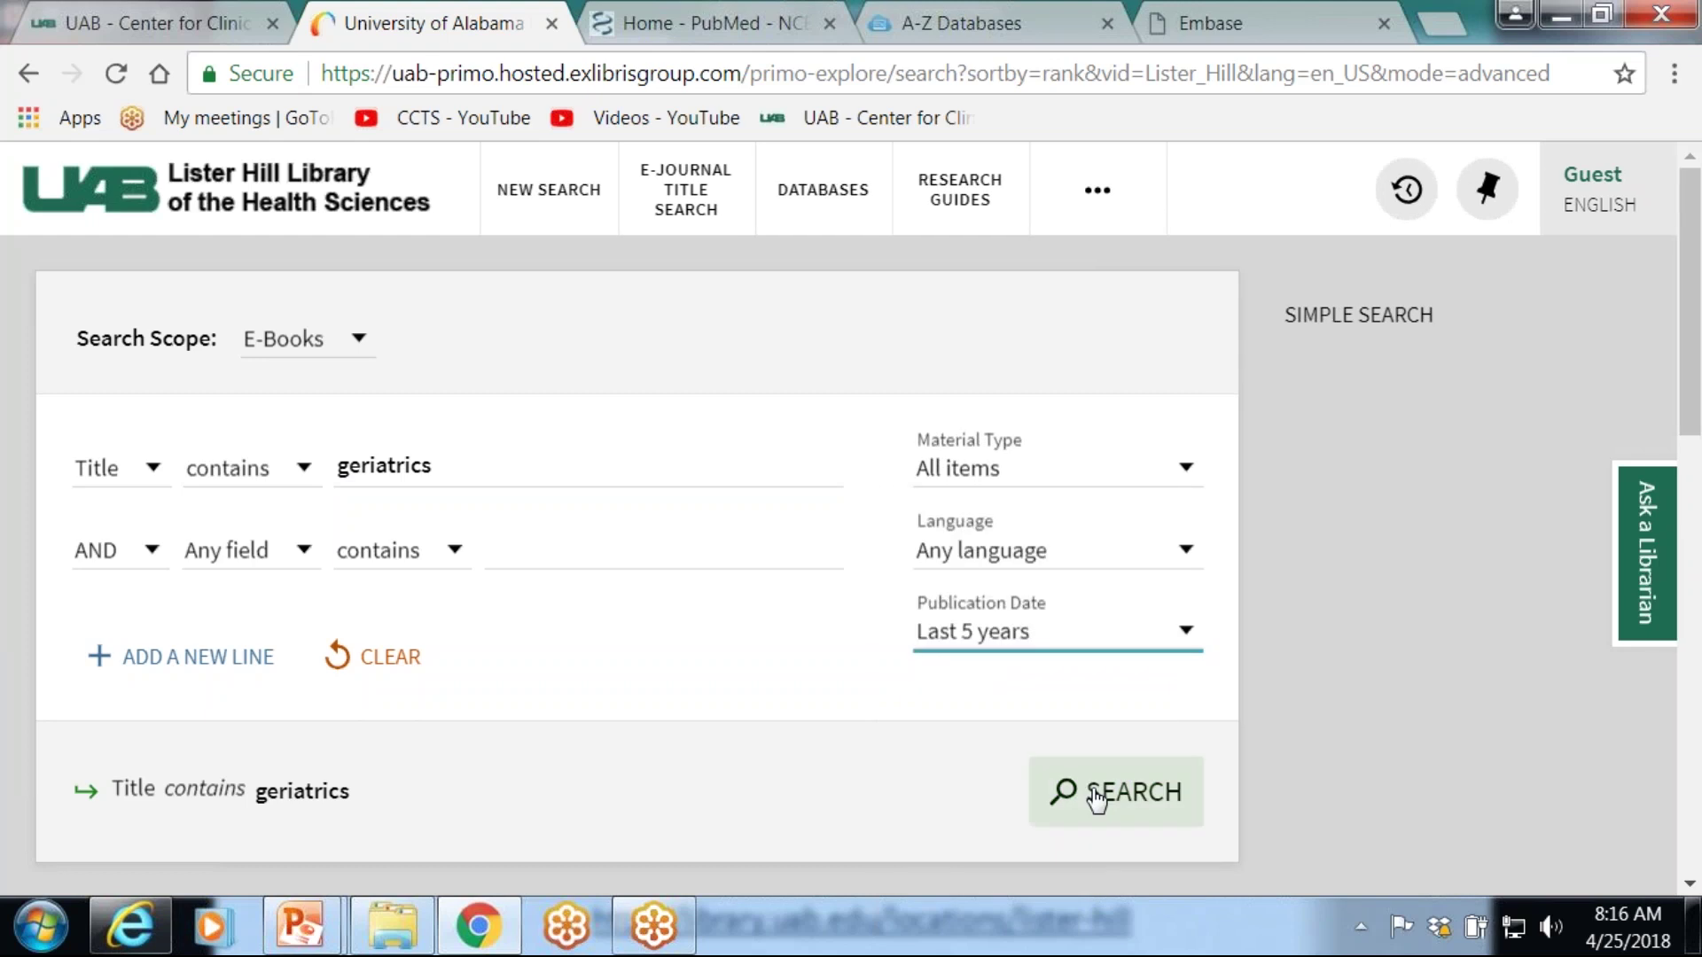
{"action": "left_click", "coordinate": [1097, 797]}
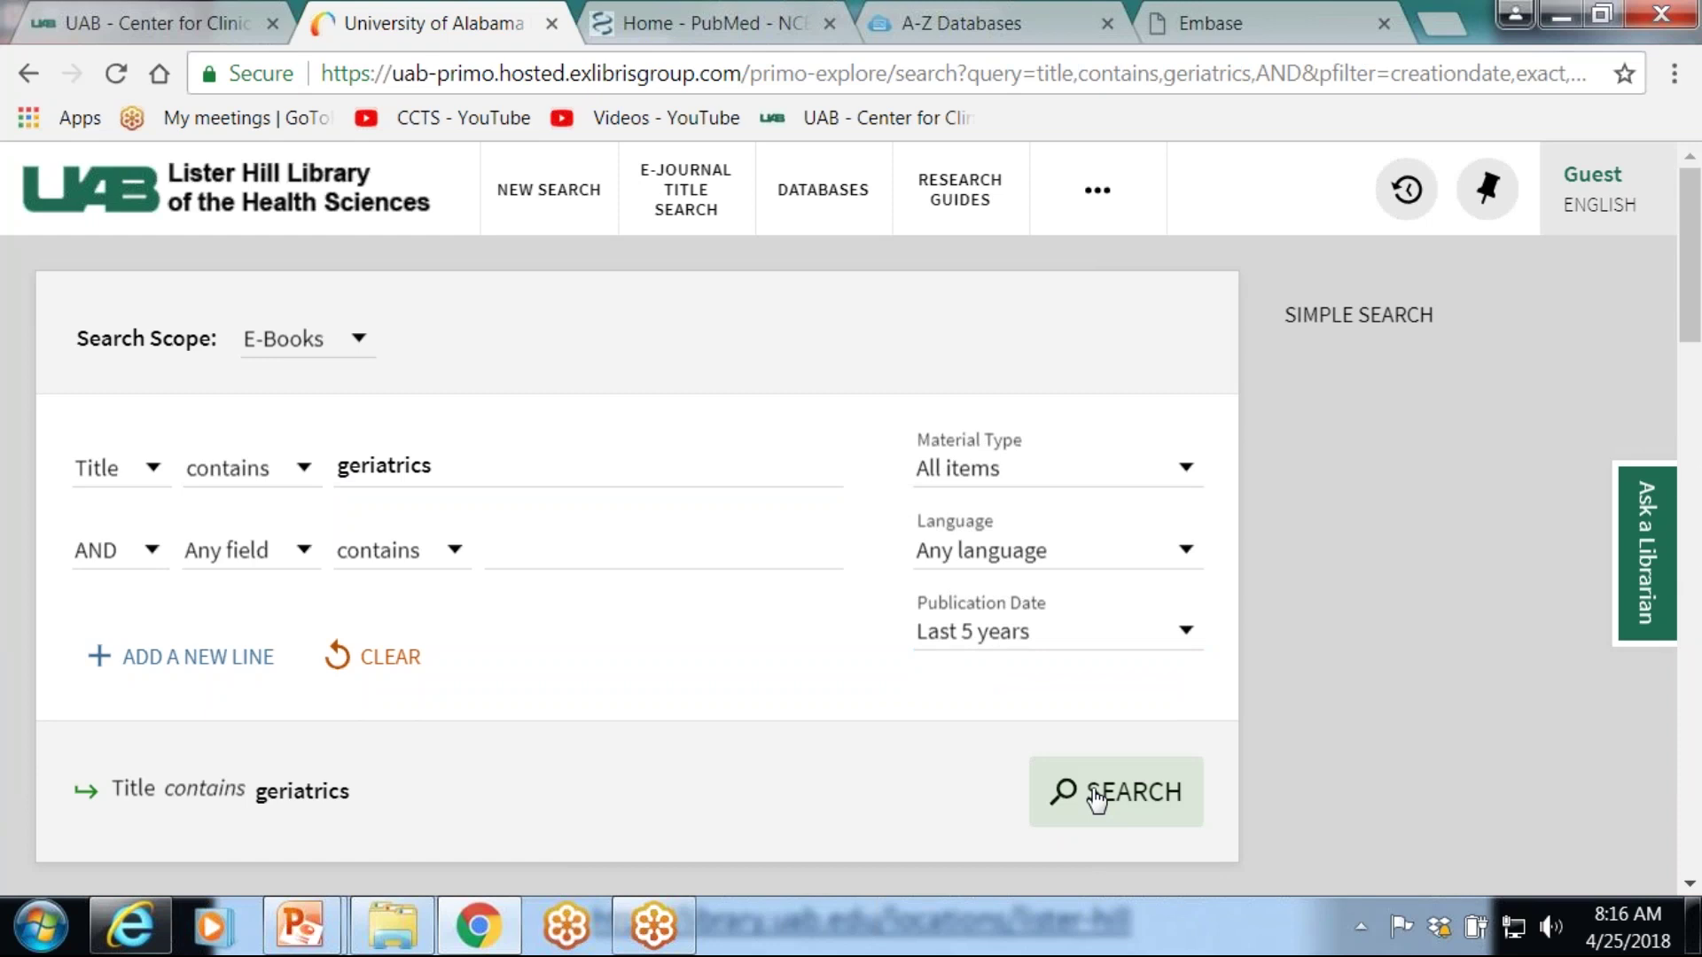
- Review the geriatrics e-book results, including their online access links and refinement options
{"action": "scroll", "coordinate": [1700, 467], "scroll_direction": "down", "scroll_amount": 8}
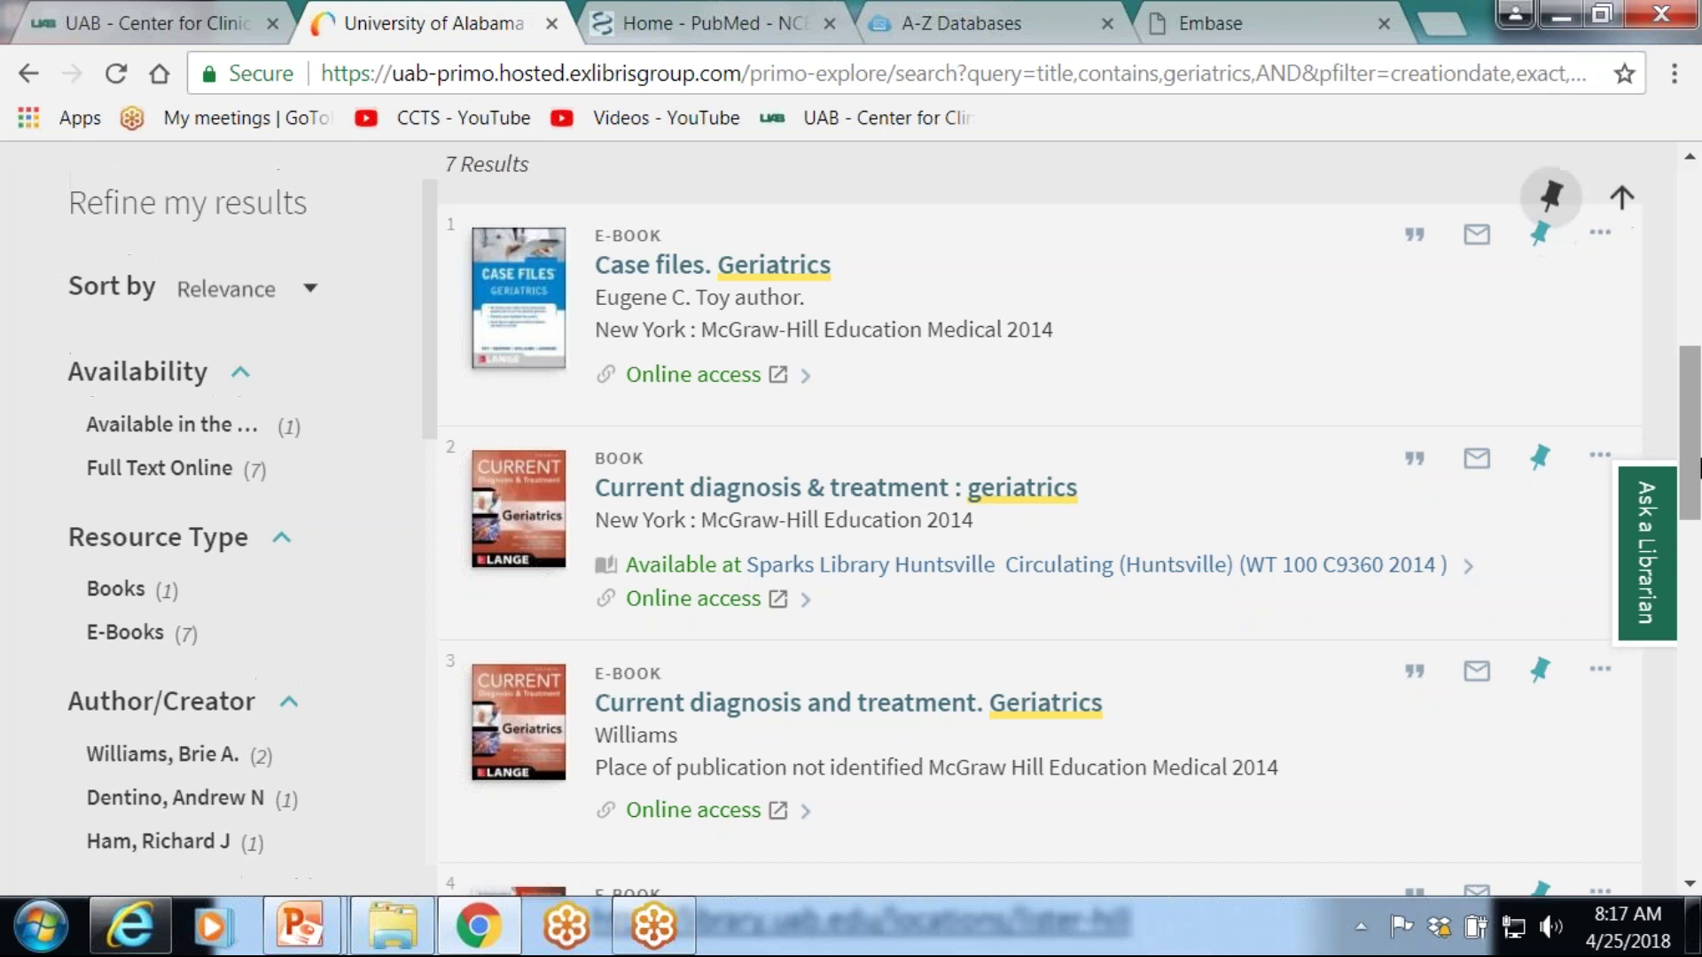
{"action": "scroll", "coordinate": [1699, 467], "scroll_direction": "up", "scroll_amount": 3}
{"action": "scroll", "coordinate": [1700, 467], "scroll_direction": "down", "scroll_amount": 2}
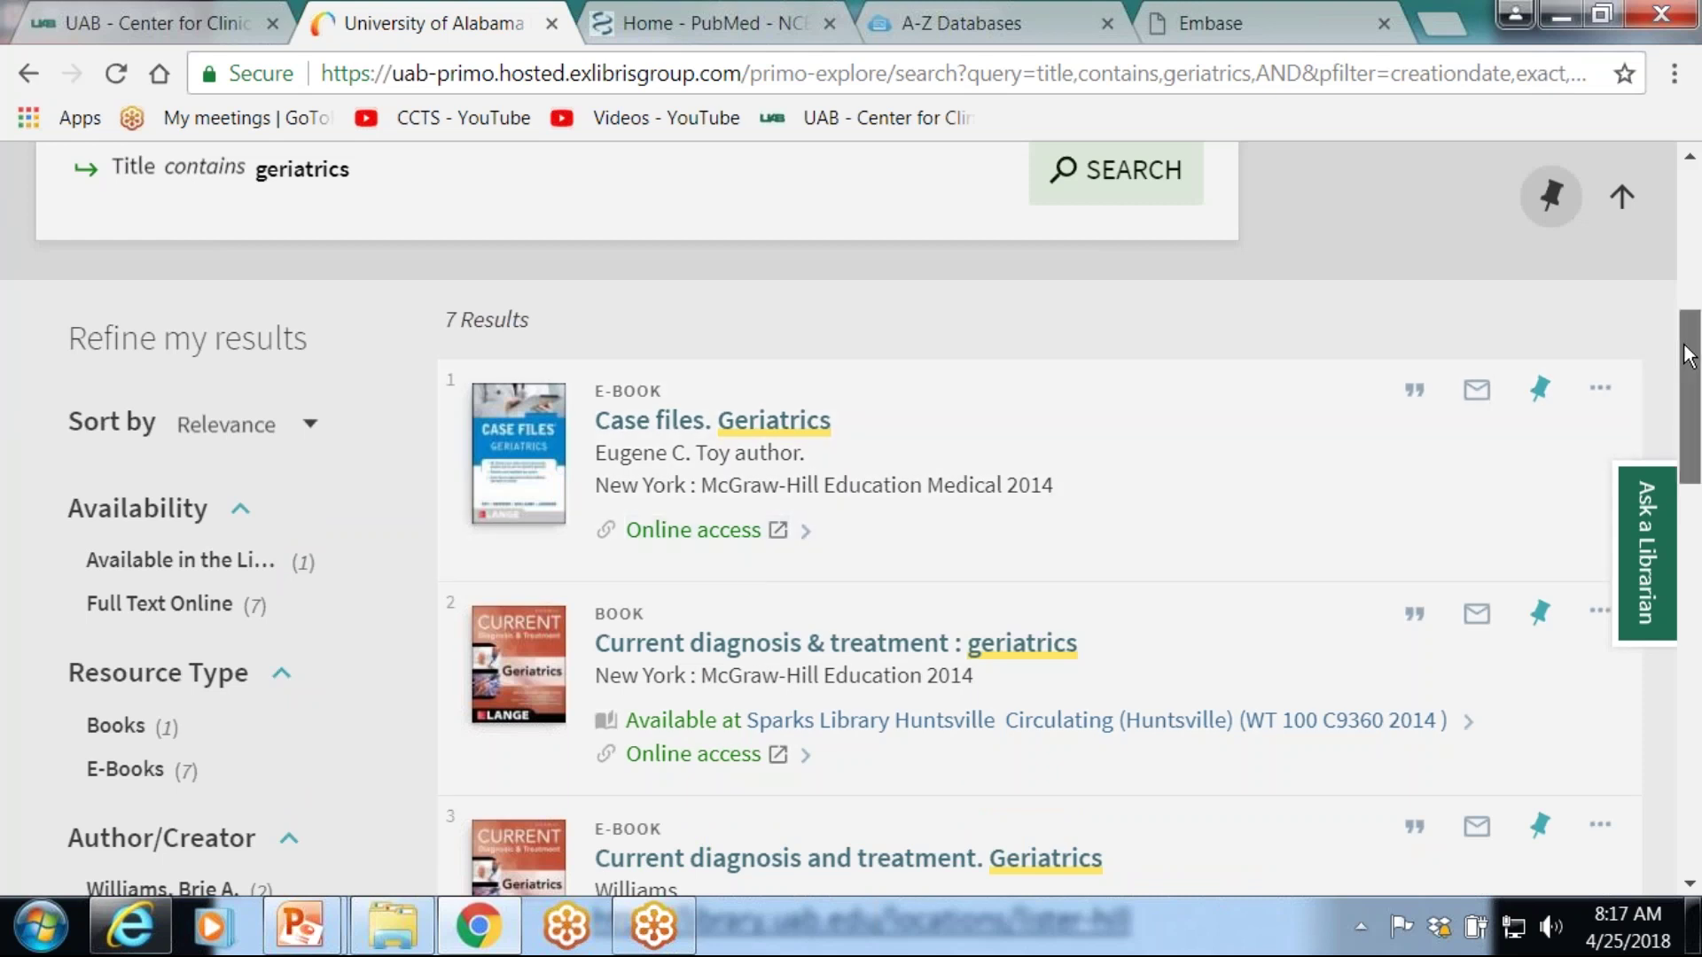
{"action": "left_click_drag", "start_coordinate": [1688, 348], "coordinate": [1687, 202]}
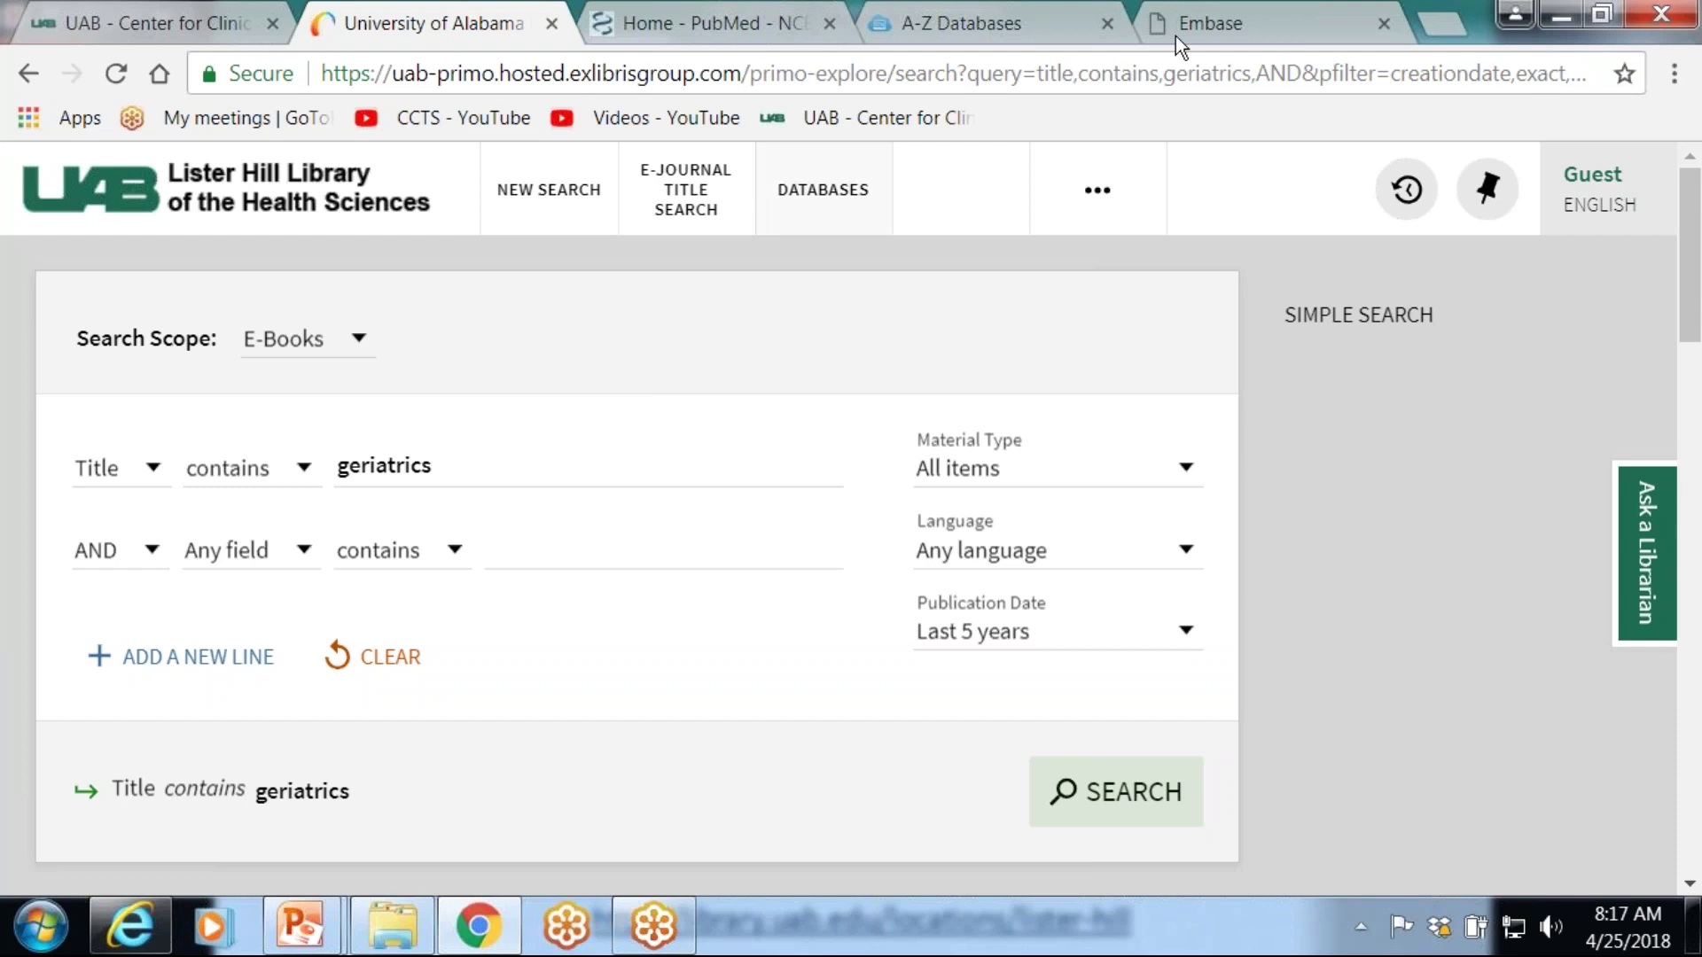
- Return to the Lister Hill Library home page and view the Help page's FAQ search and library contact section
{"action": "left_click", "coordinate": [335, 211]}
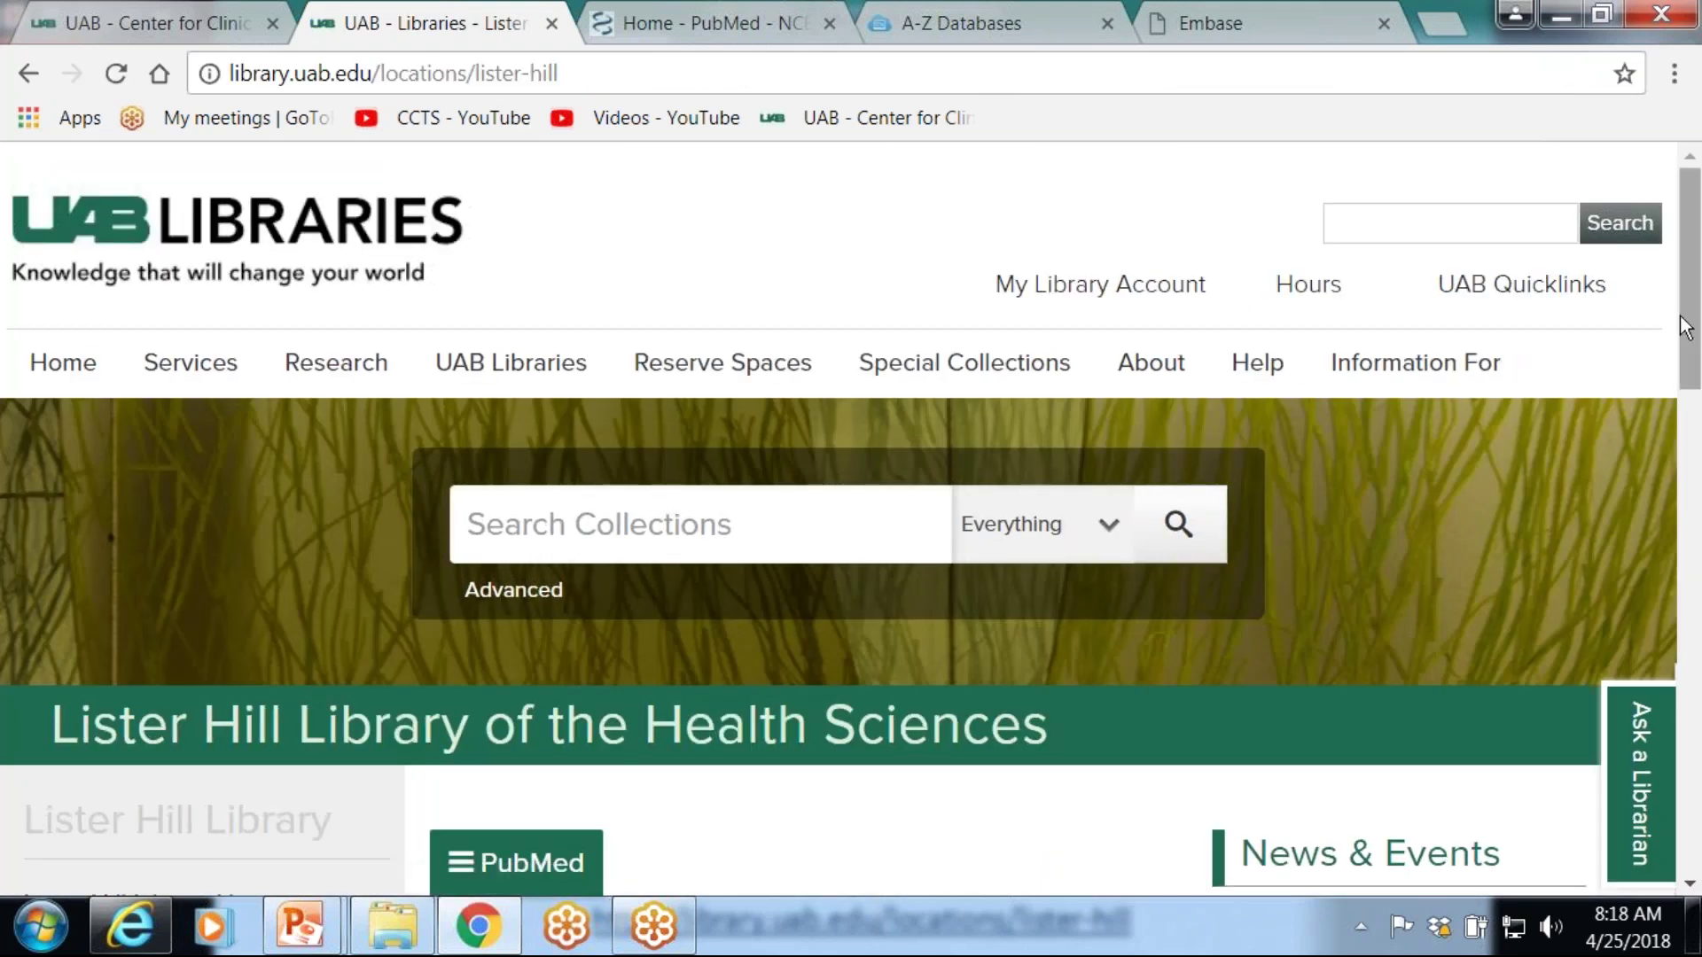
{"action": "scroll", "coordinate": [1684, 330], "scroll_direction": "down", "scroll_amount": 1}
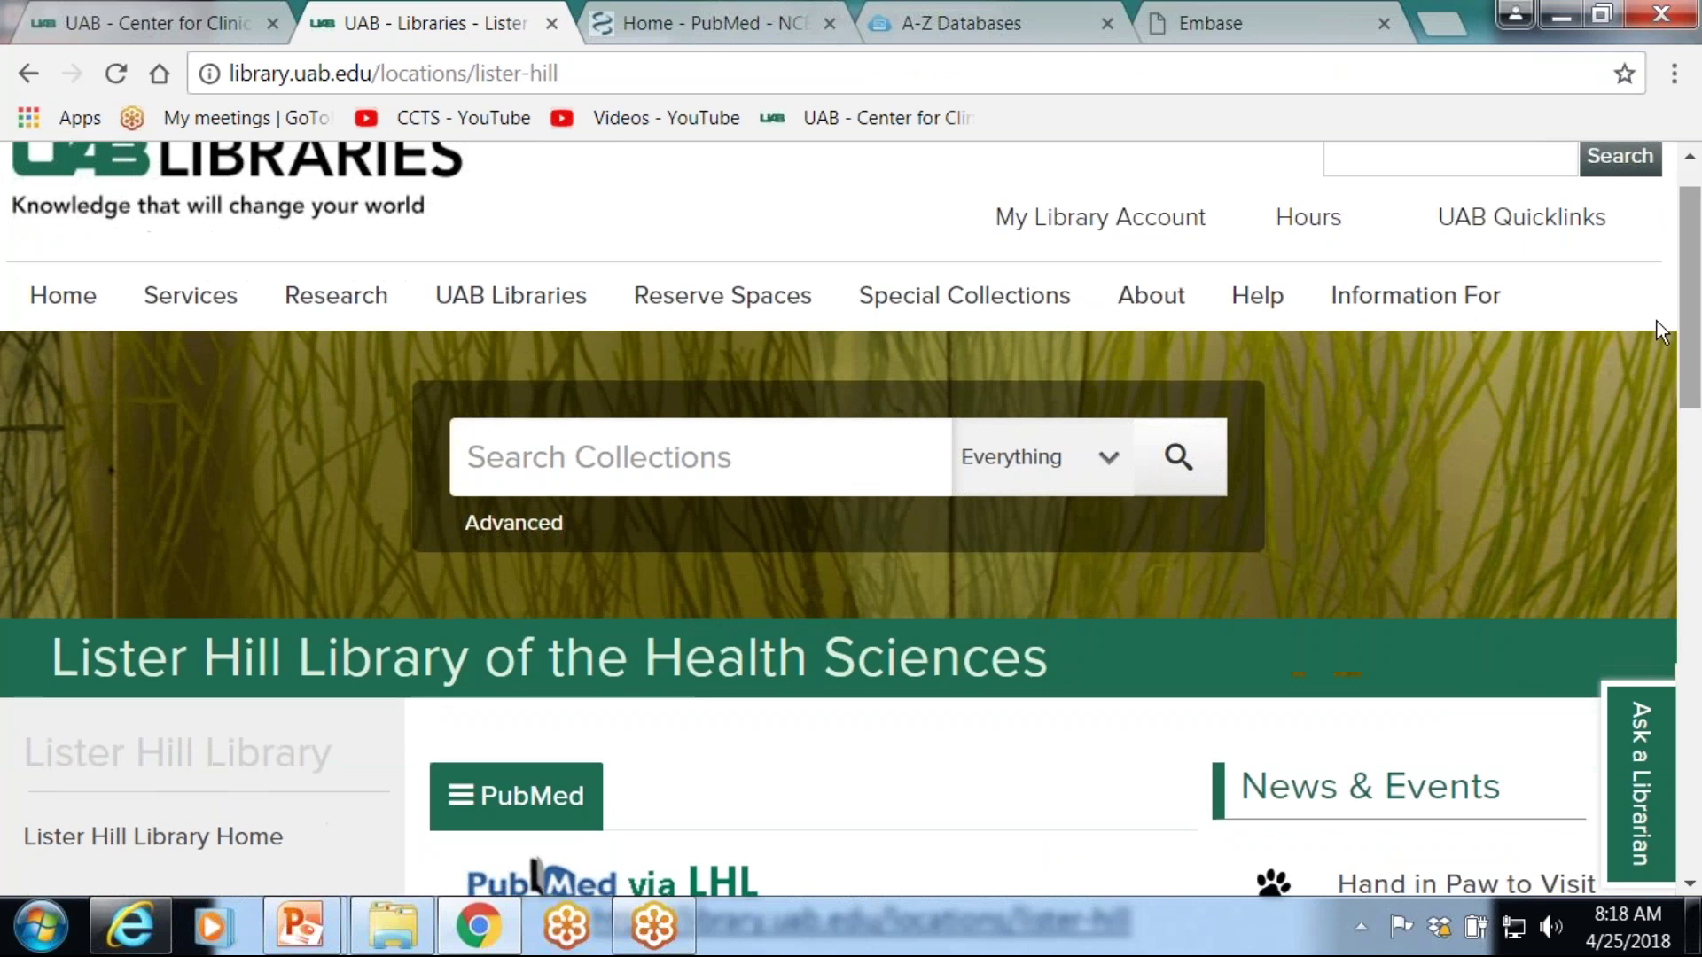
{"action": "left_click", "coordinate": [1256, 315]}
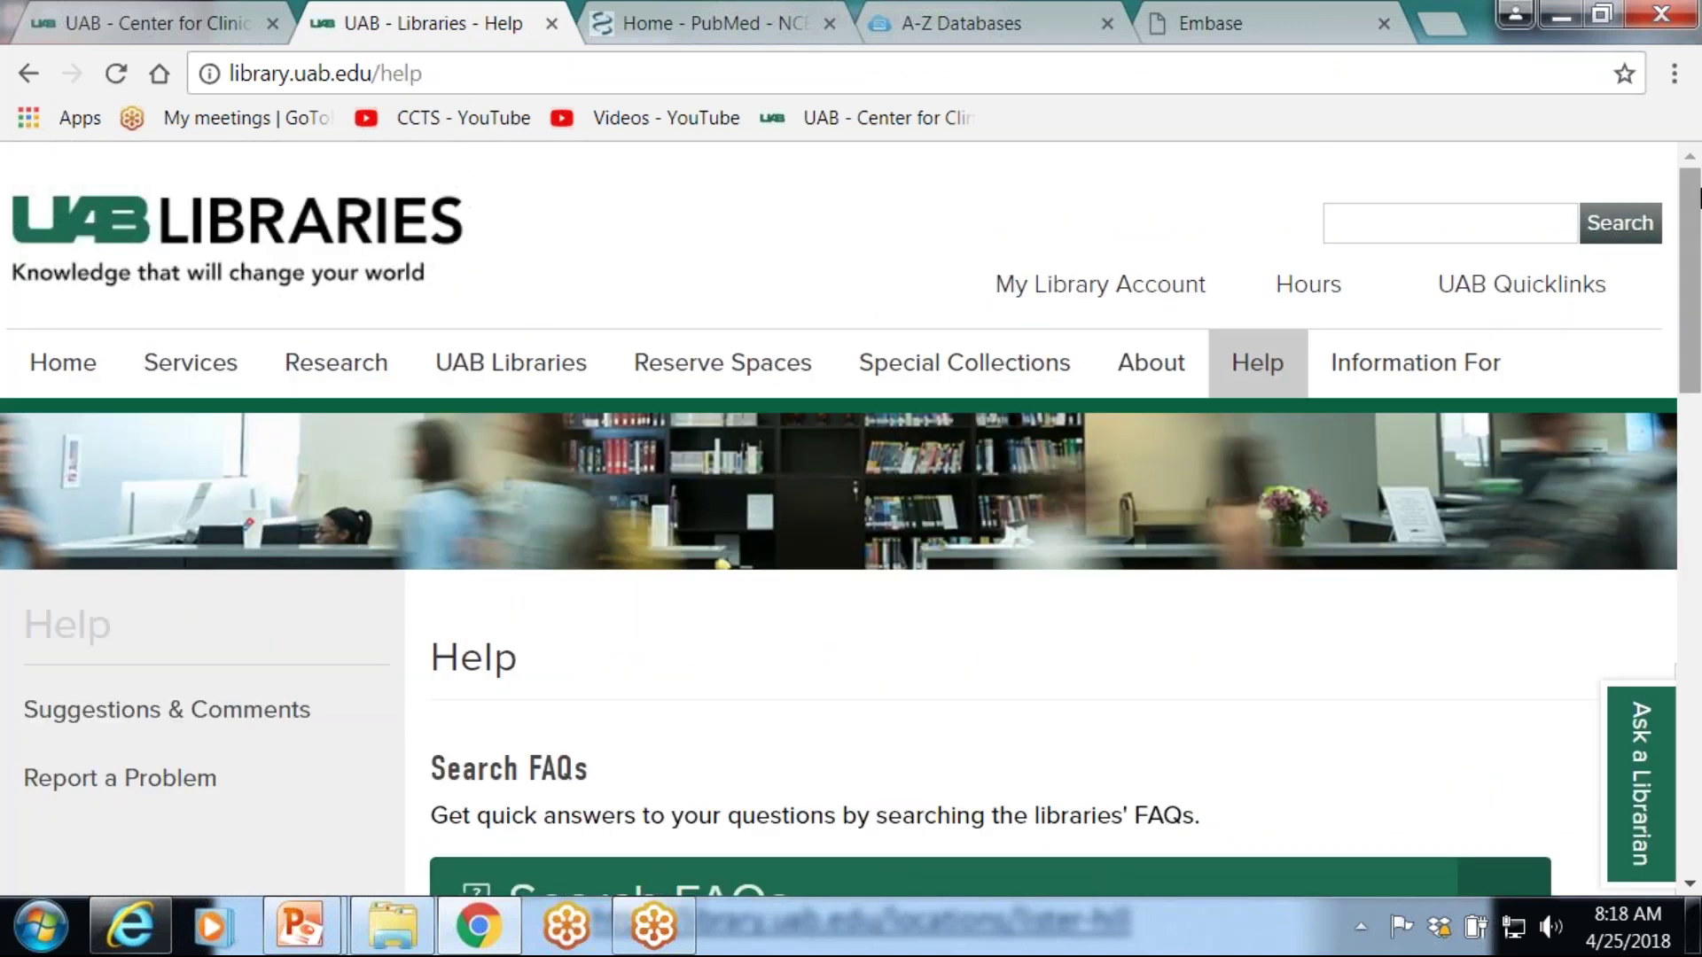
{"action": "left_click_drag", "start_coordinate": [1697, 212], "coordinate": [1698, 281]}
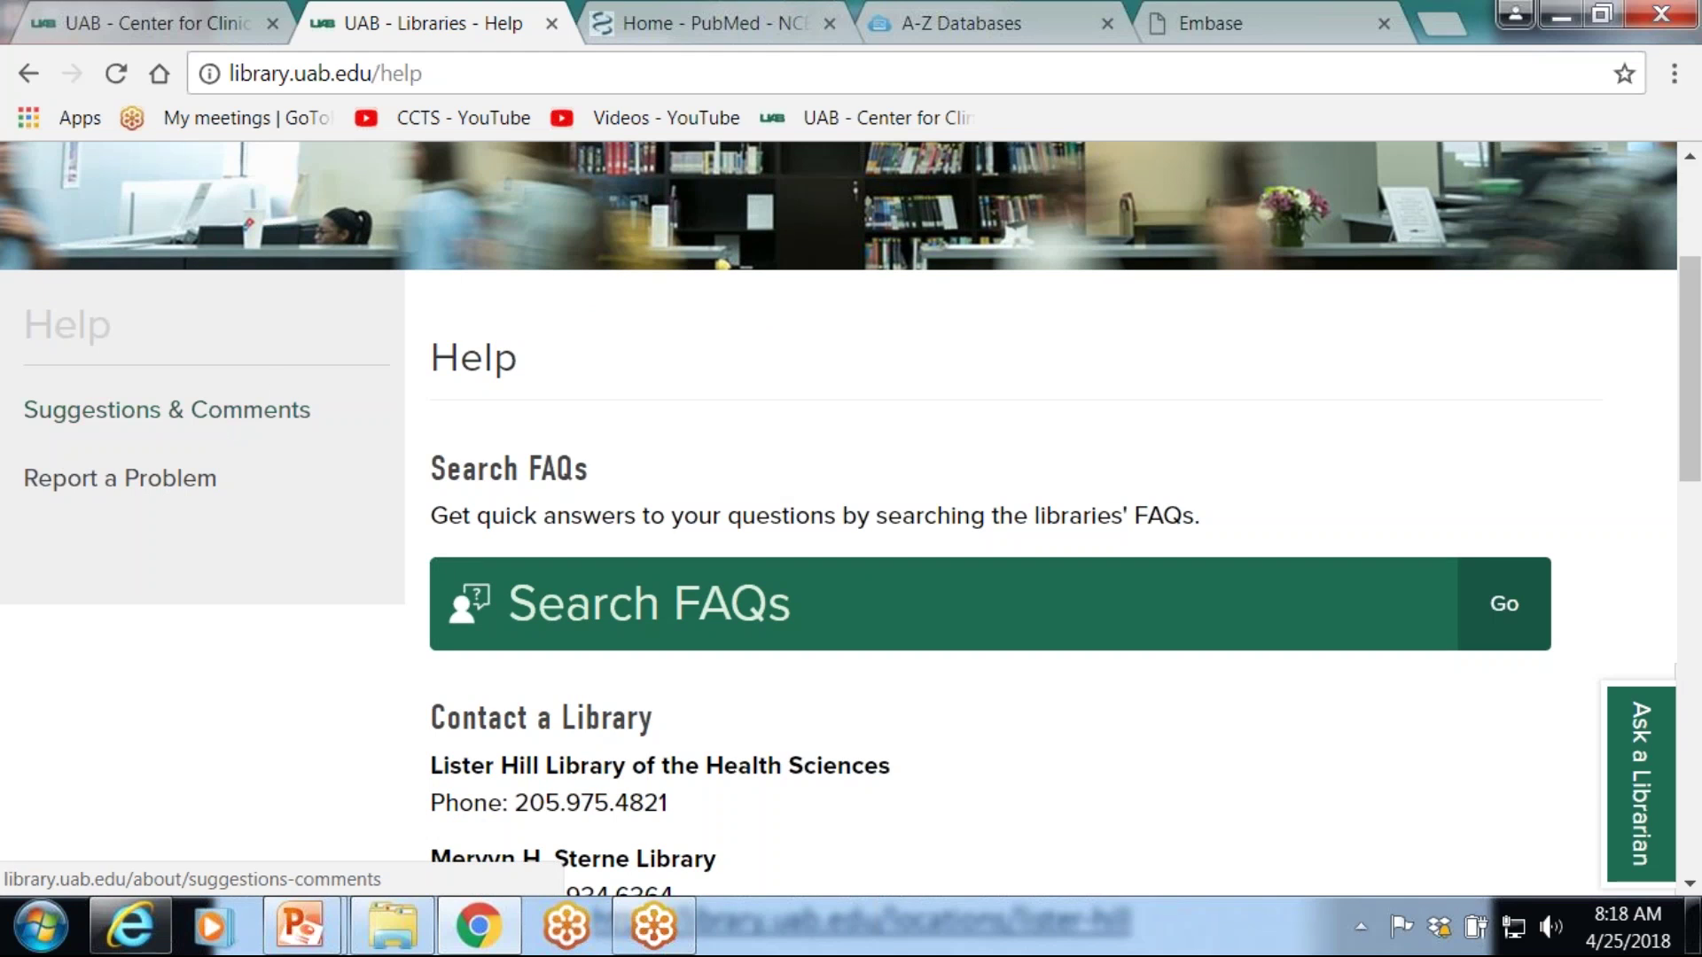
- Go back to the Lister Hill Library home page and look over the Lister Hill Library Resources section
{"action": "left_click", "coordinate": [30, 72]}
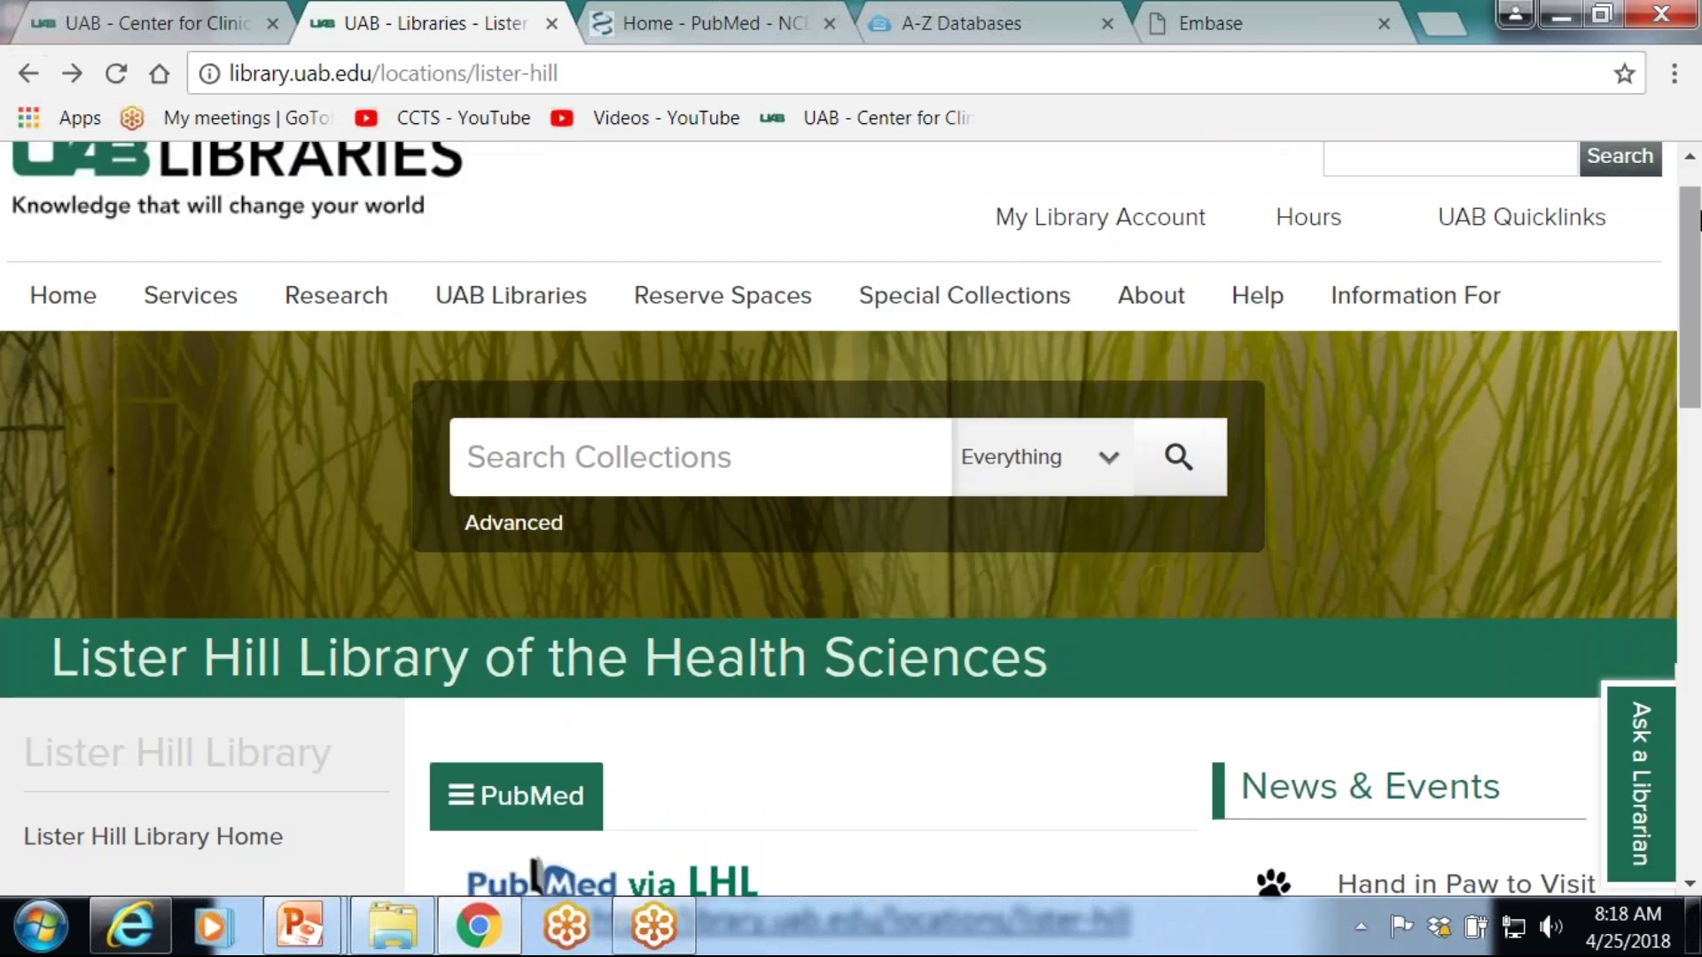
{"action": "scroll", "coordinate": [821, 700], "scroll_direction": "up", "scroll_amount": 1}
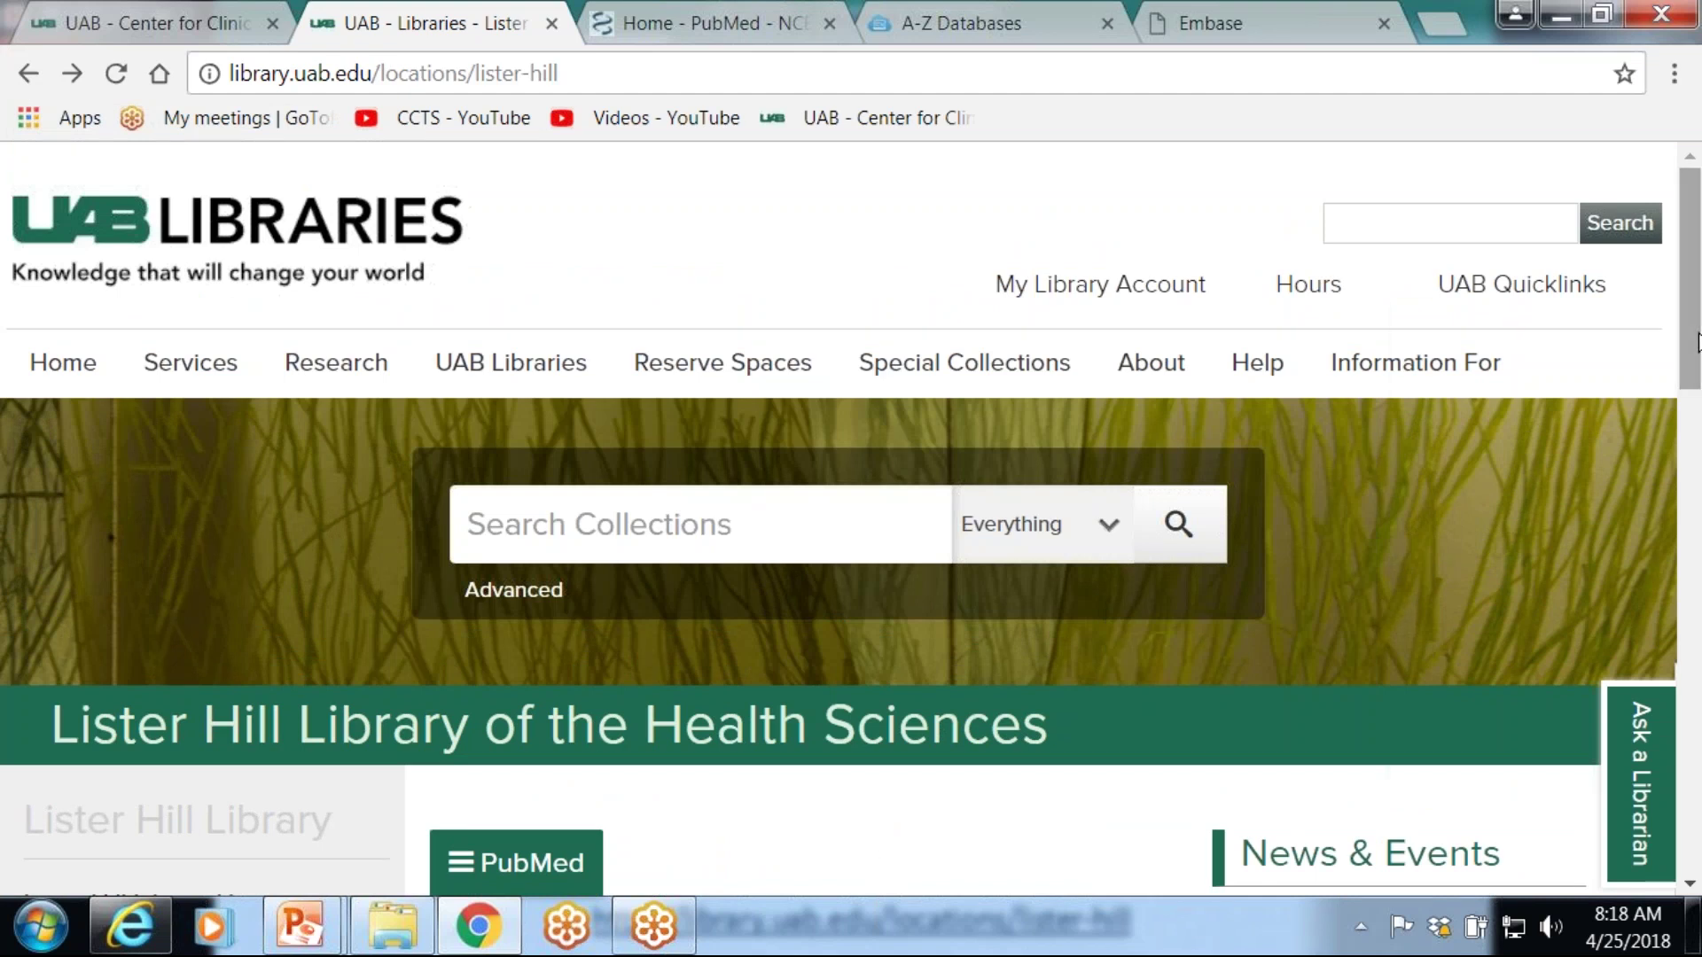
{"action": "left_click_drag", "start_coordinate": [1689, 359], "coordinate": [1699, 608]}
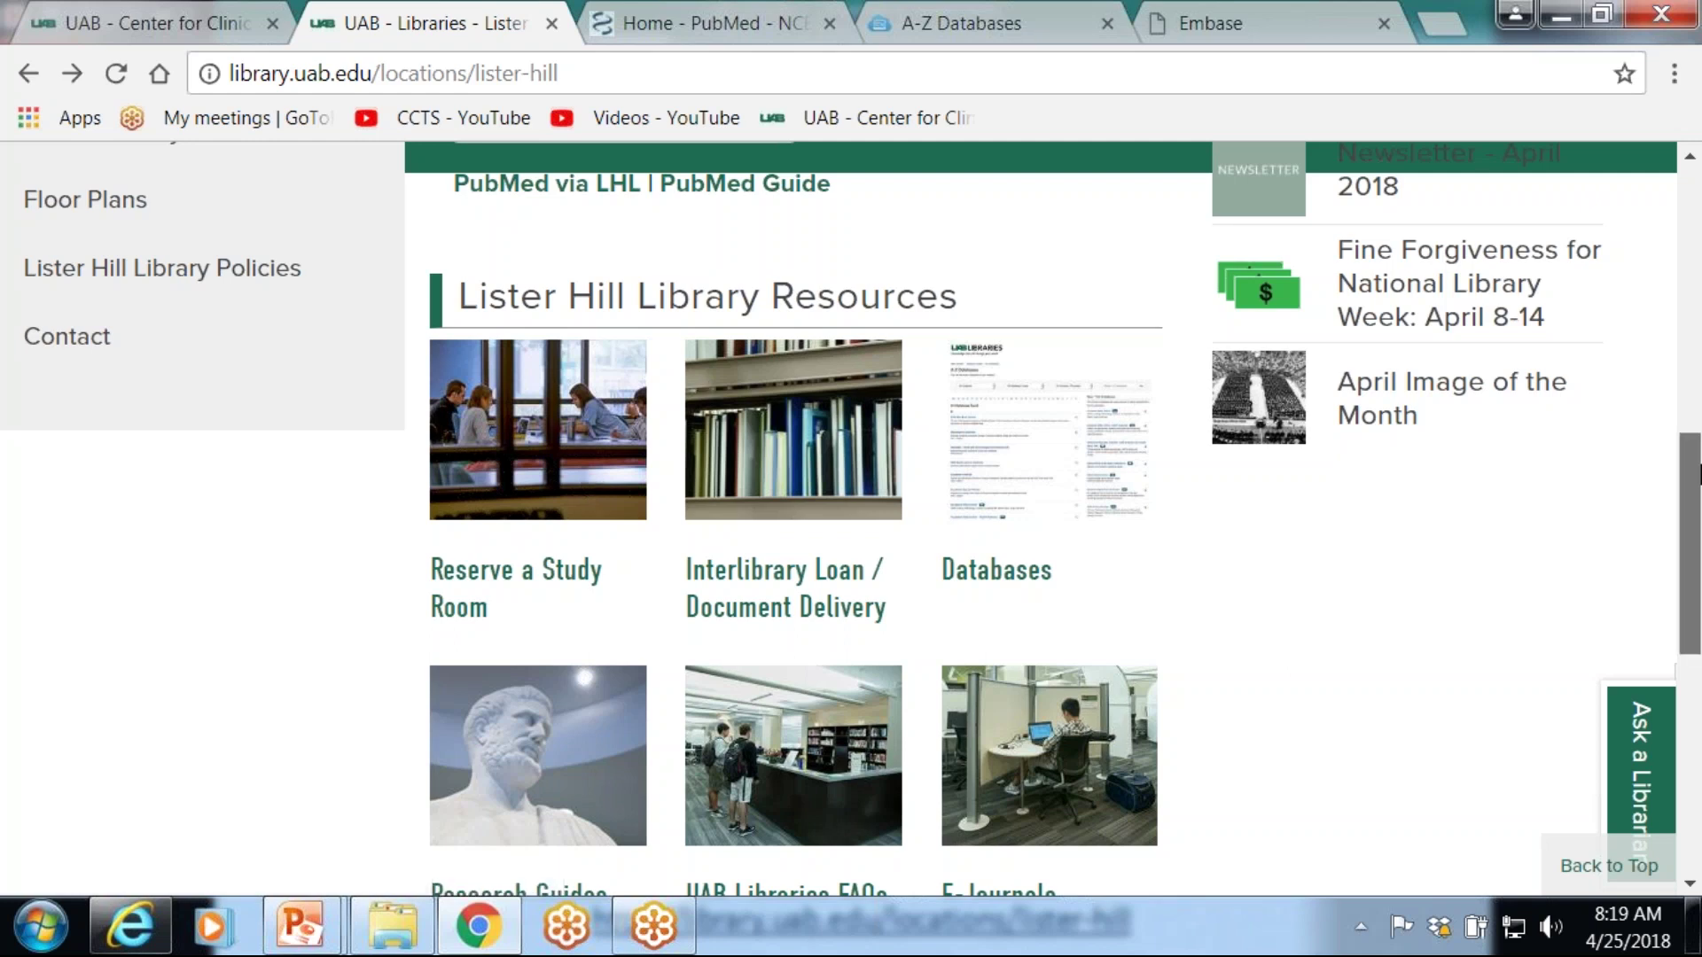
{"action": "scroll", "coordinate": [1698, 478], "scroll_direction": "down", "scroll_amount": 1}
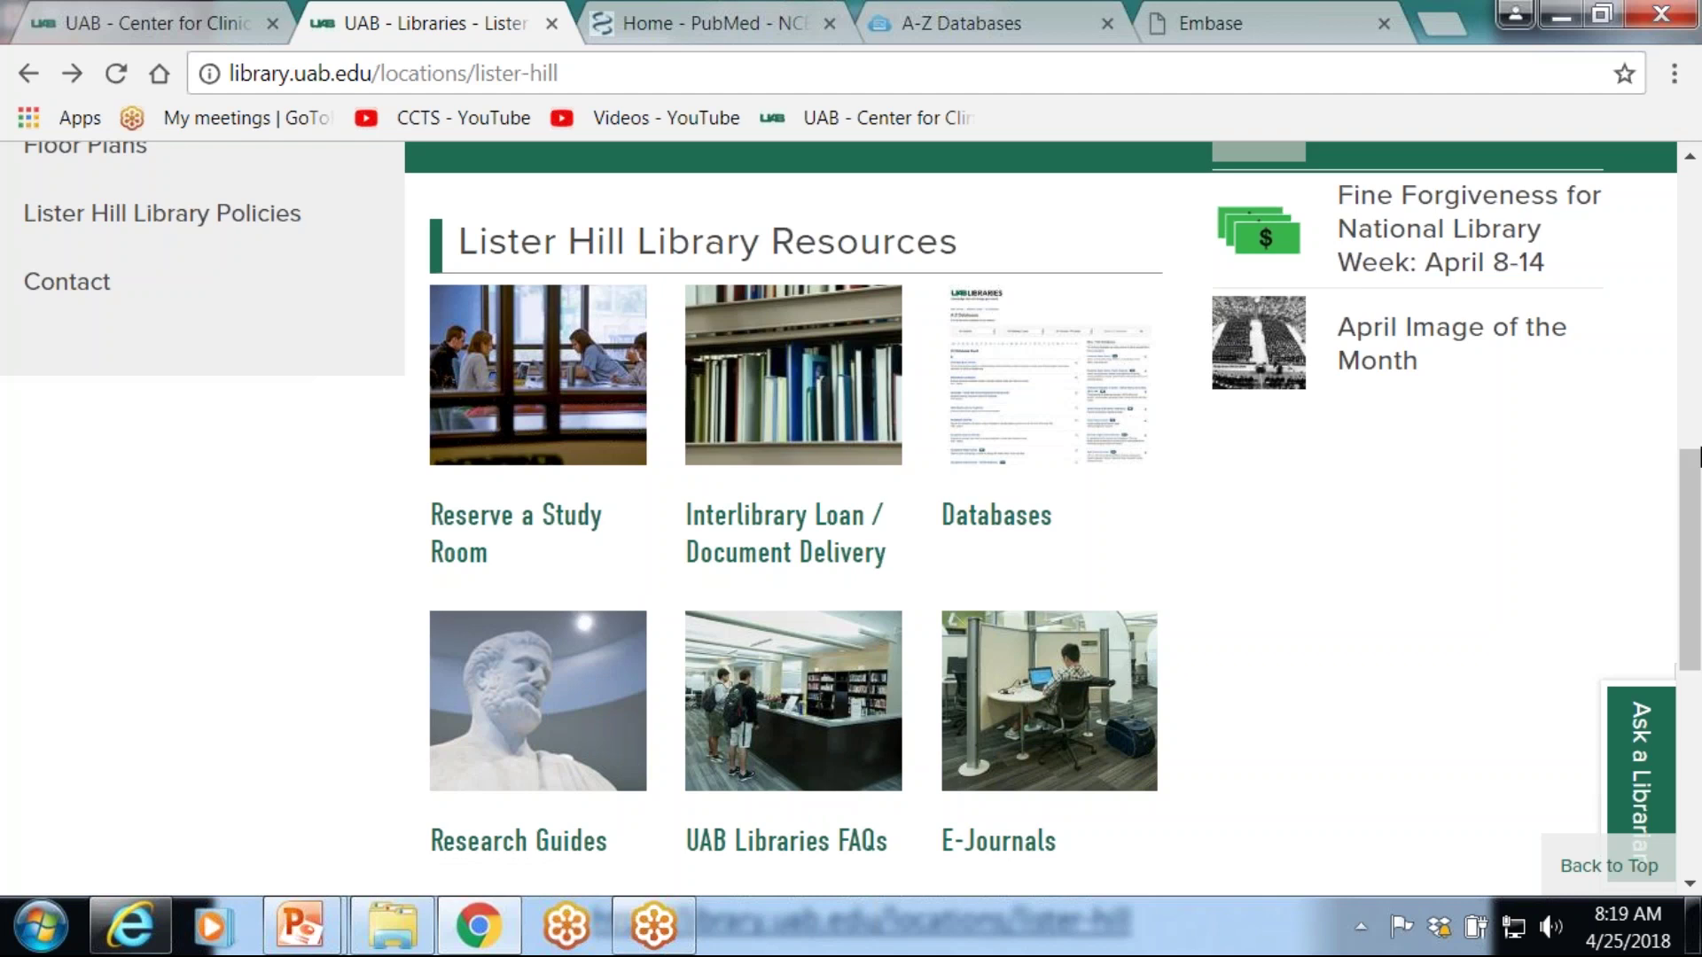
{"action": "left_click_drag", "start_coordinate": [1698, 457], "coordinate": [1697, 223]}
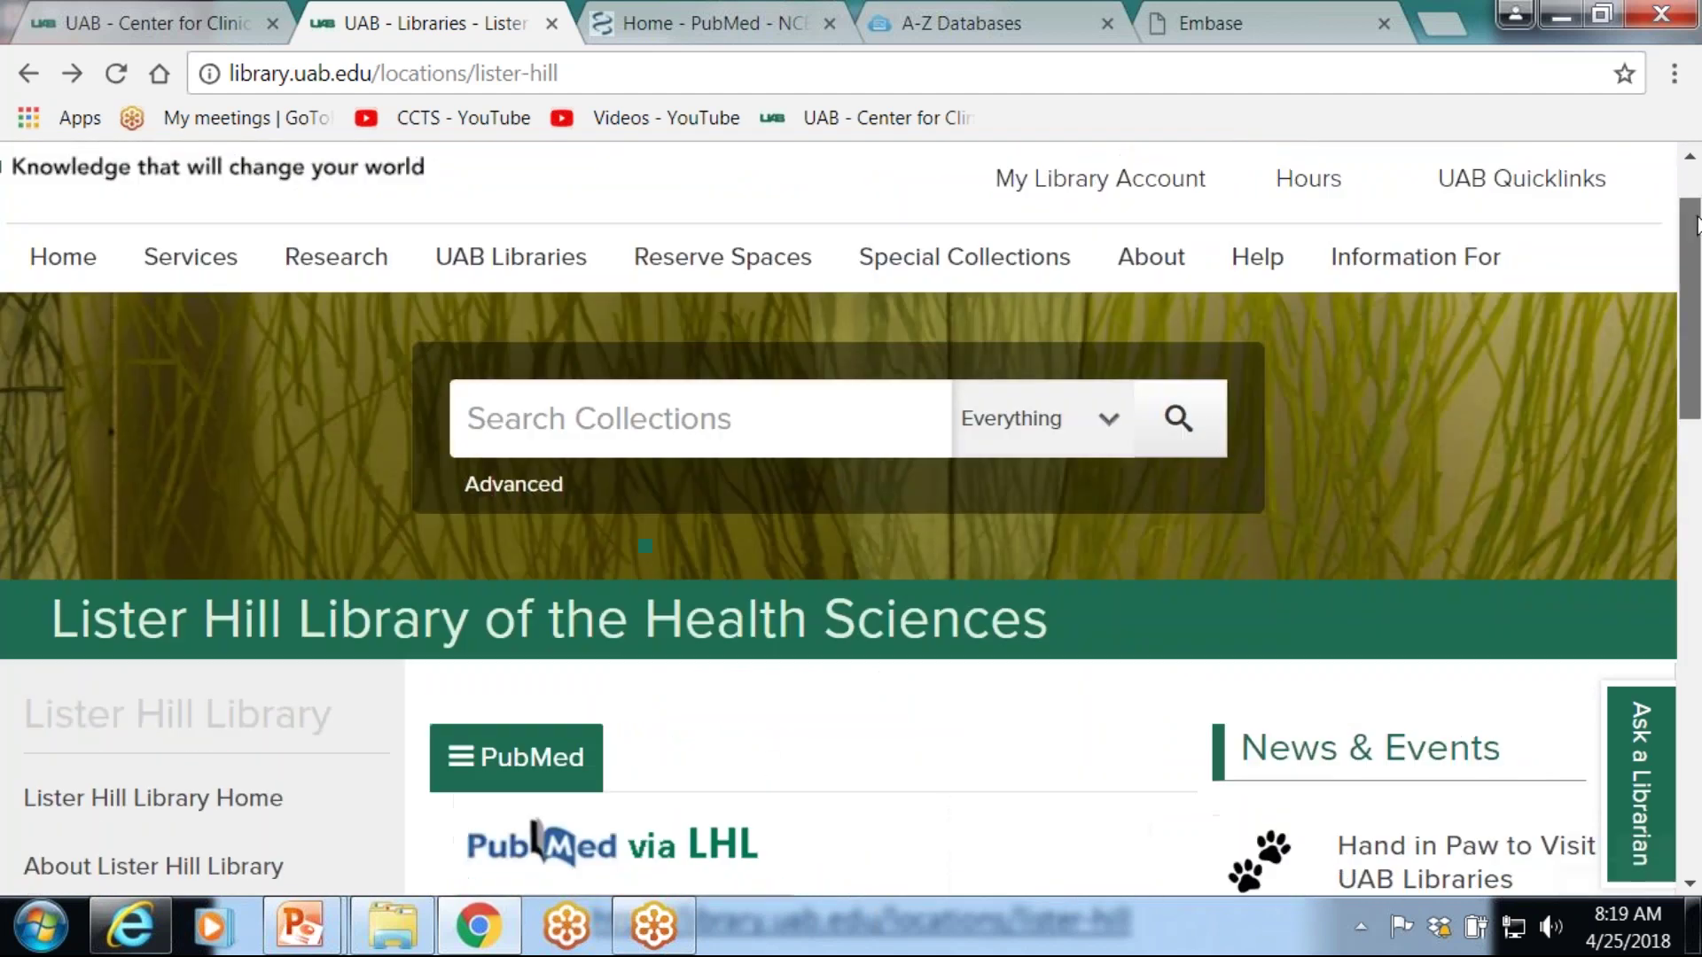
- Switch to the PowerPoint slide show and advance two slides to "Use PubMed to find biomedical articles"
{"action": "mouse_move", "coordinate": [280, 944]}
{"action": "left_click", "coordinate": [537, 762]}
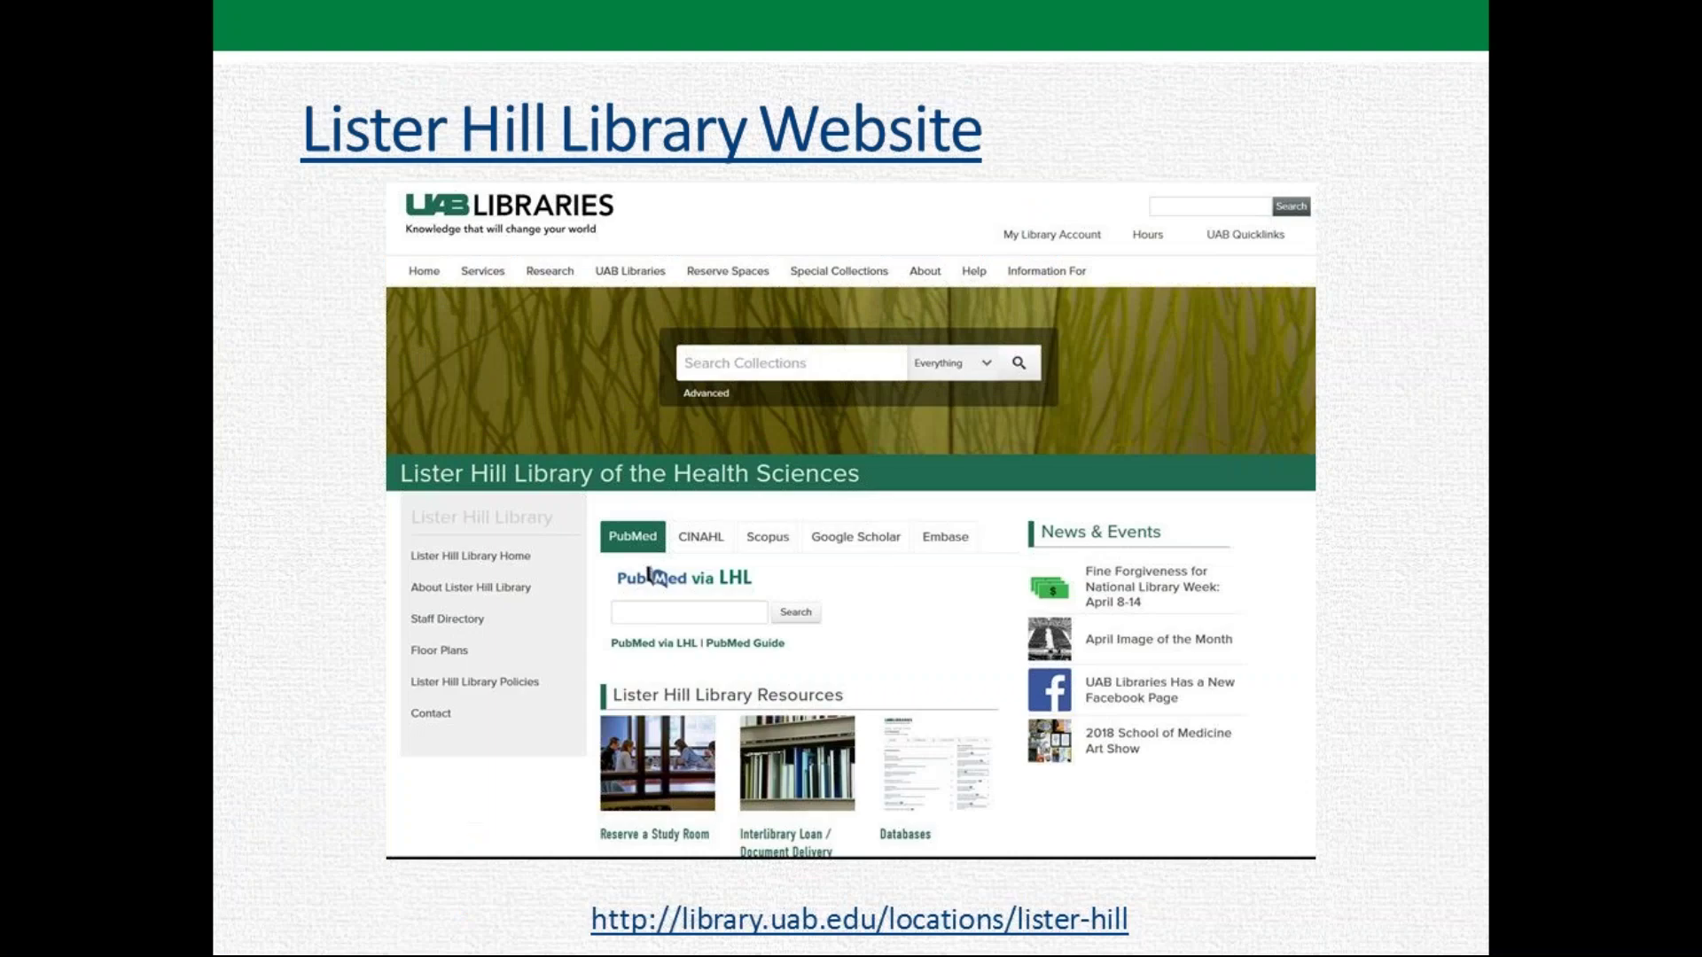
{"action": "key", "text": "Right"}
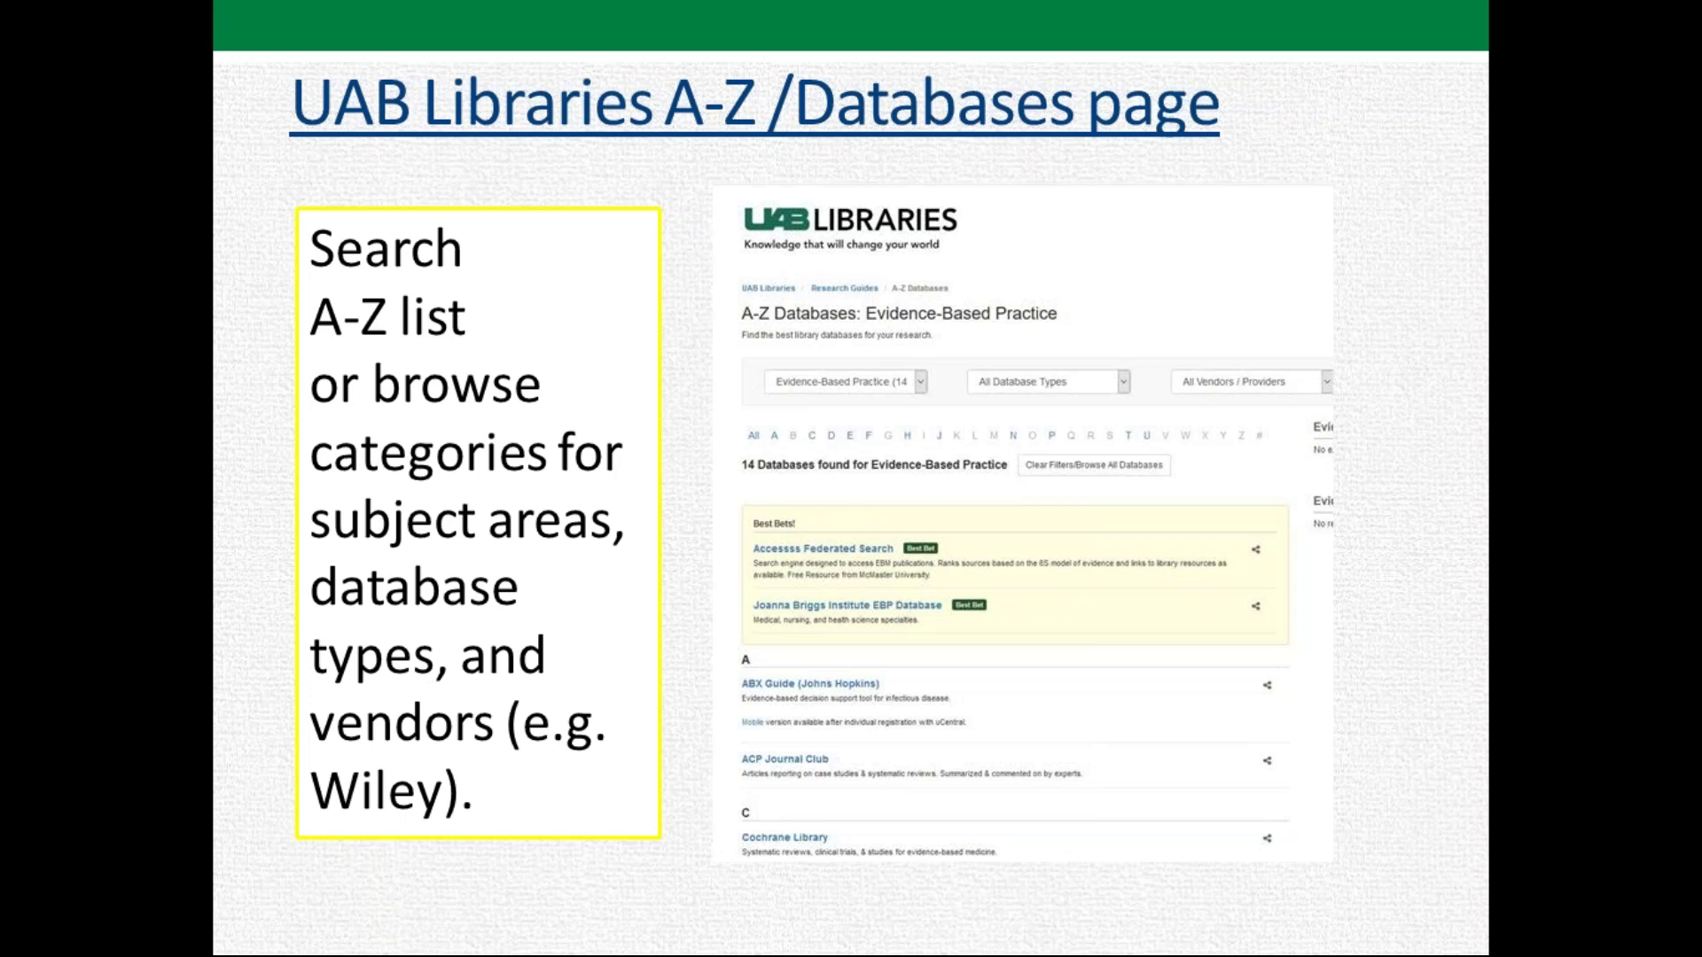
{"action": "key", "text": "Right"}
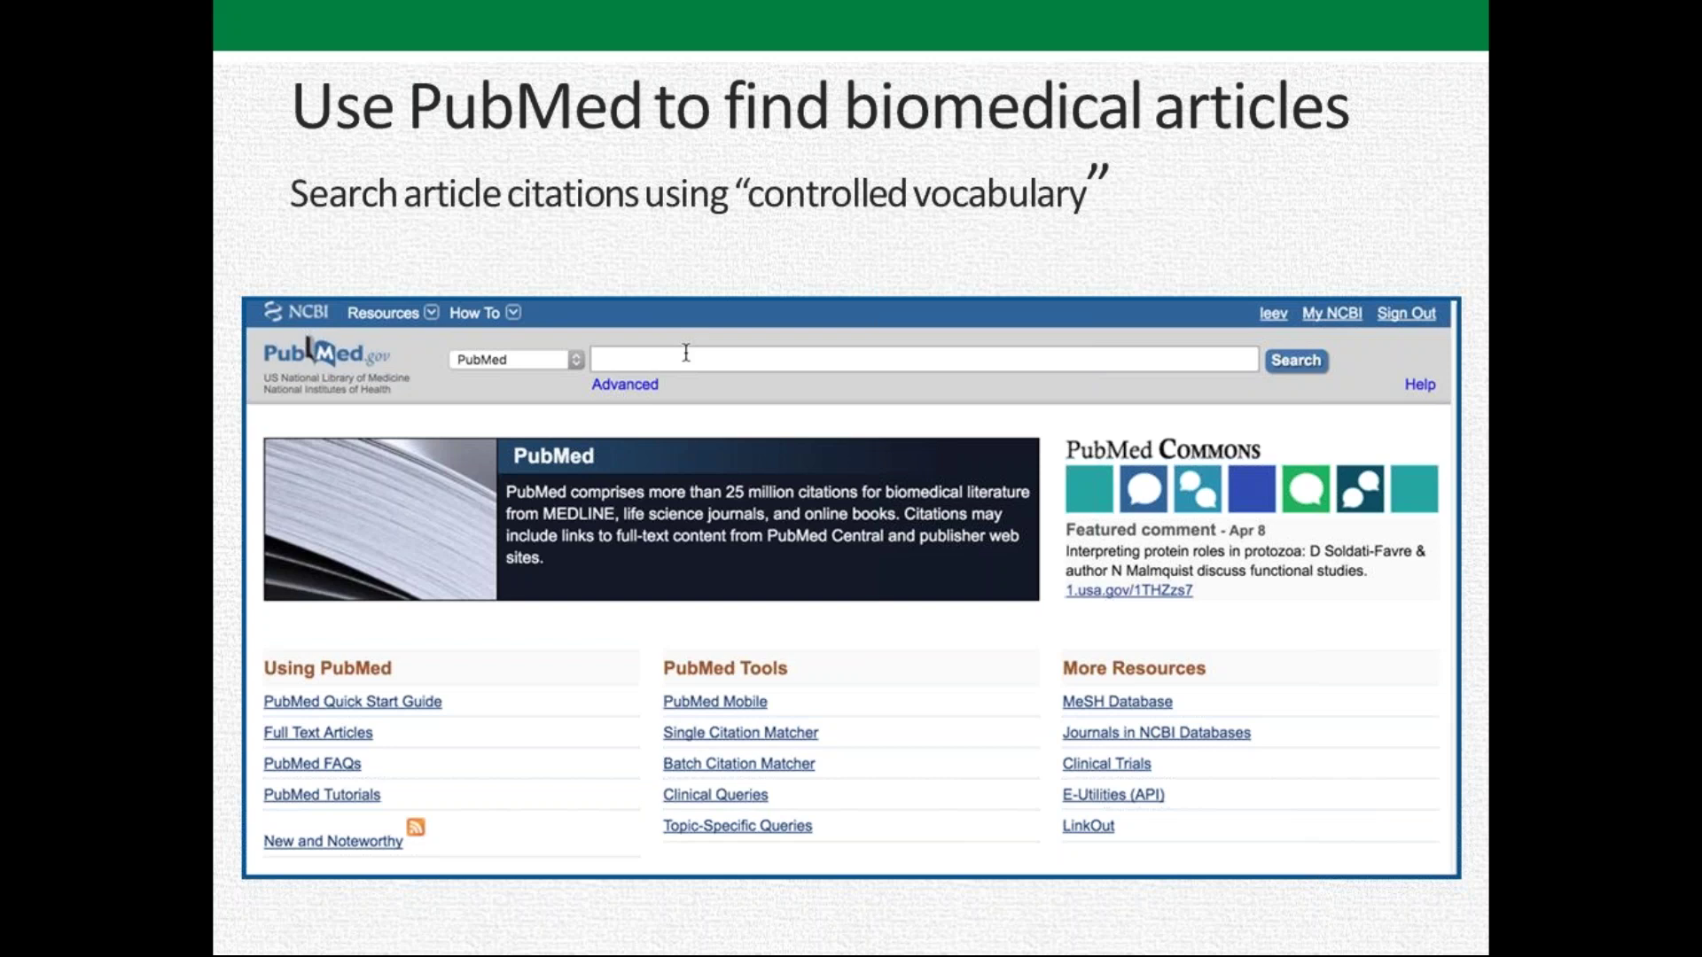
- Advance the slide show to "What about Google Scholar?", and open the Lister Hill Library's Databases page in Chrome
{"action": "key", "text": "Right"}
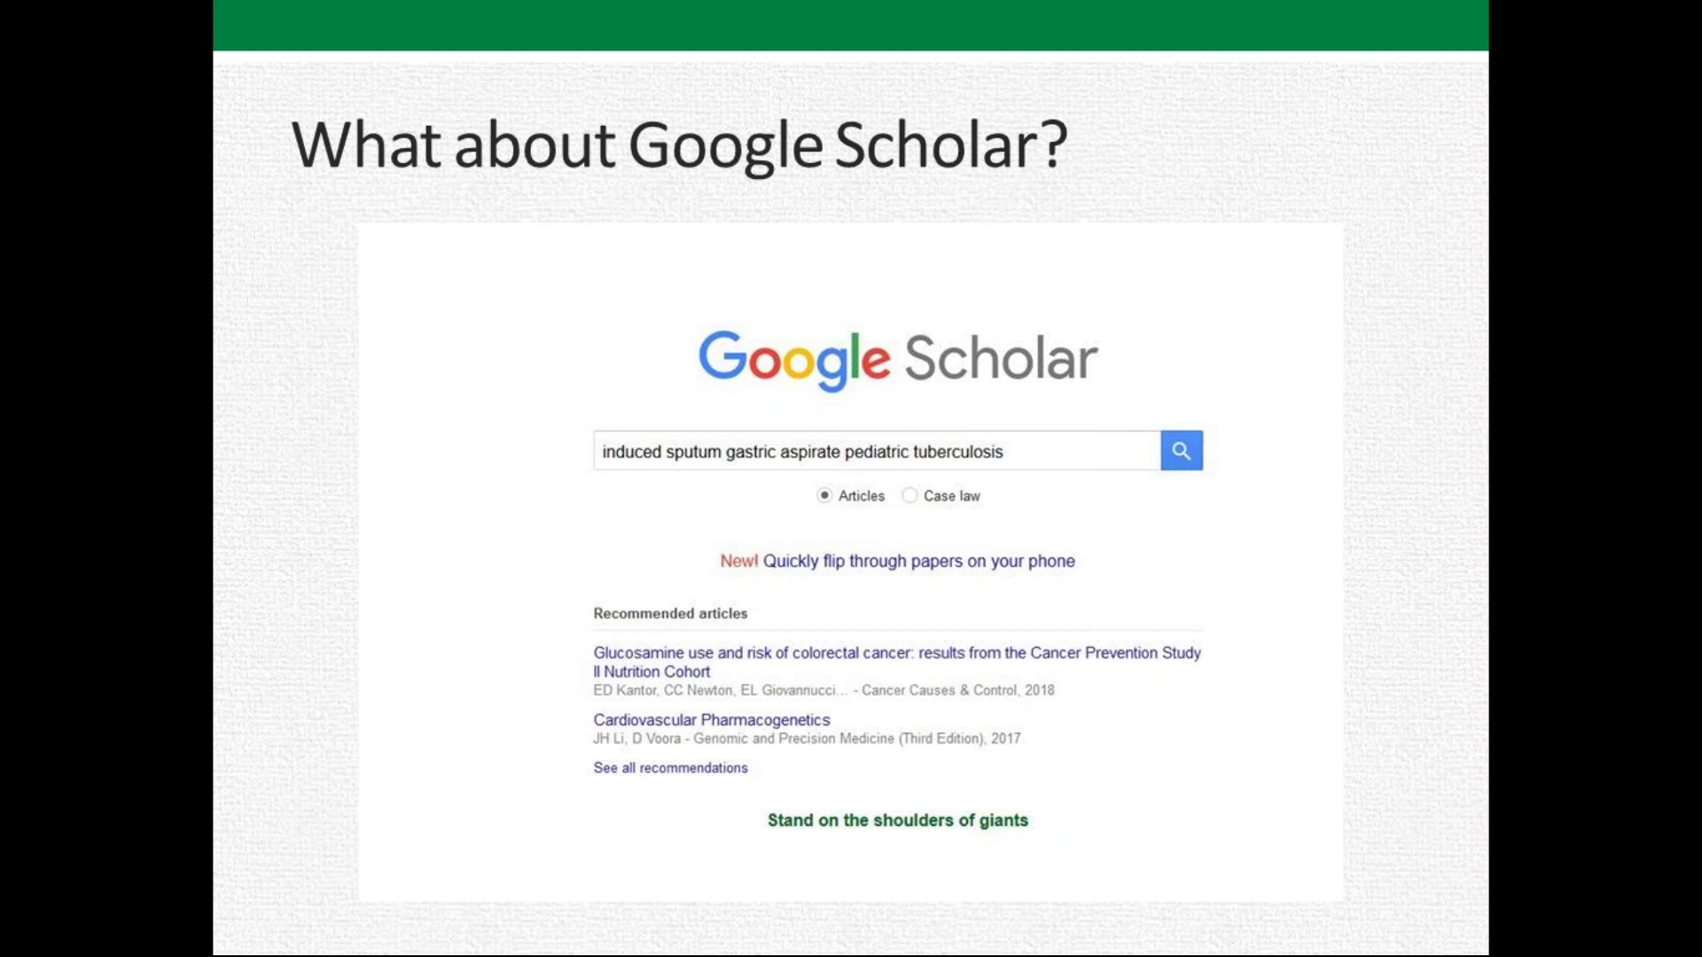
{"action": "key", "text": "alt+Tab"}
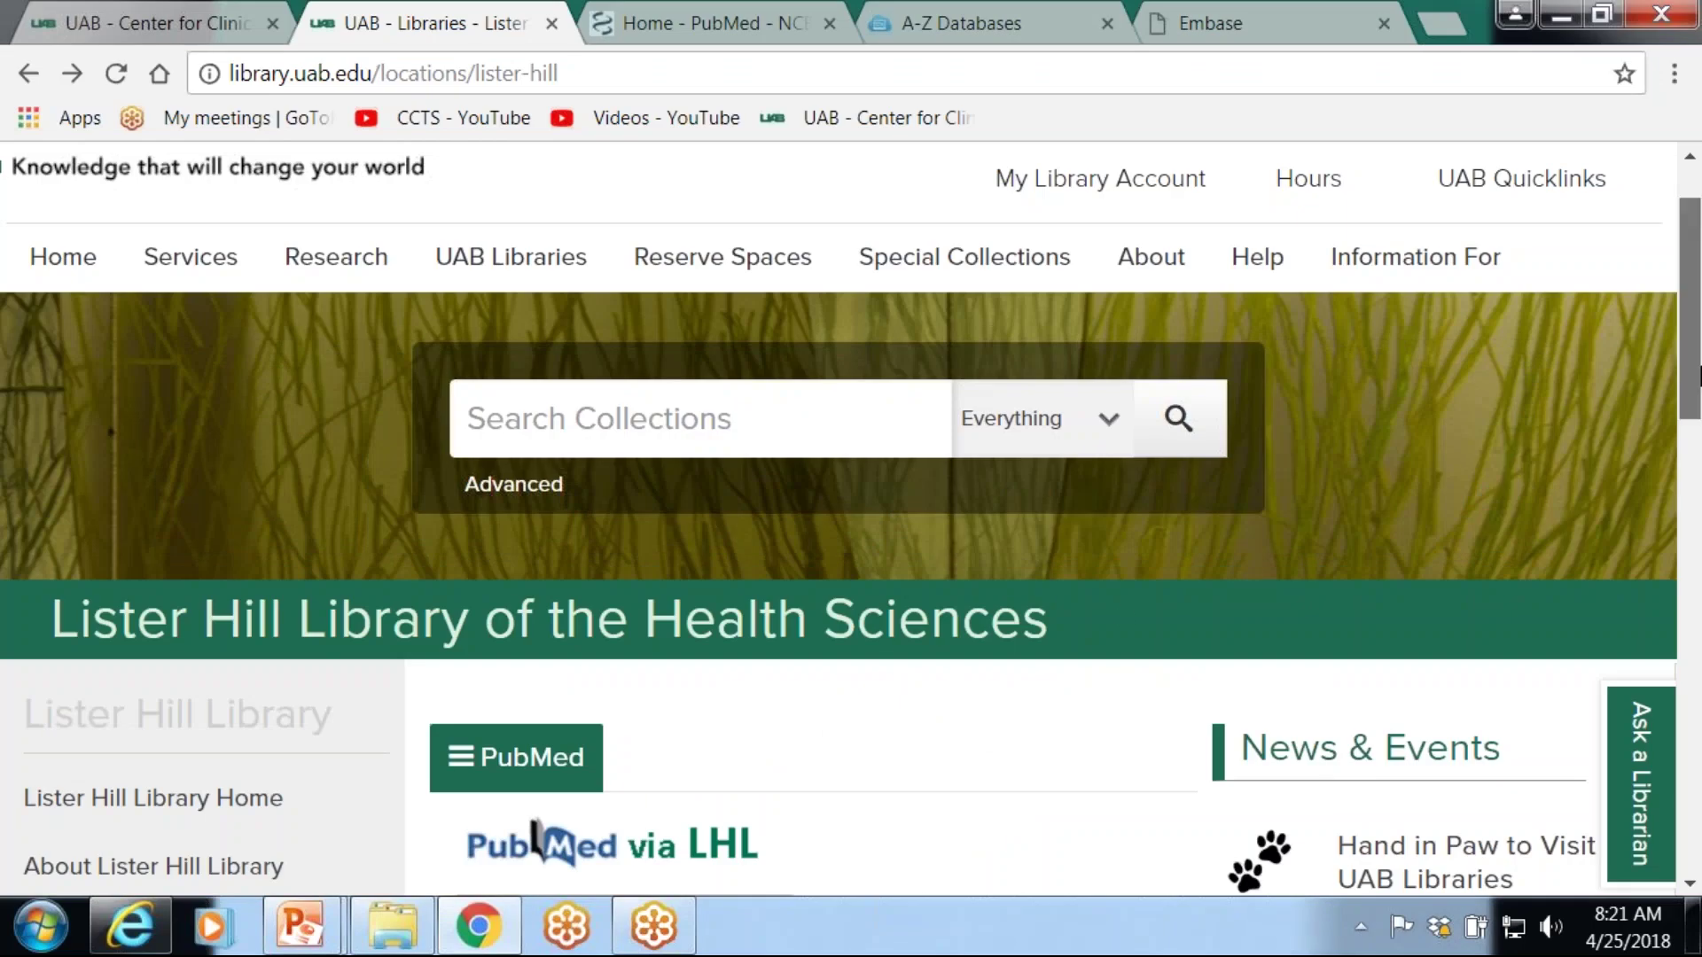
{"action": "left_click_drag", "start_coordinate": [1696, 378], "coordinate": [1695, 478]}
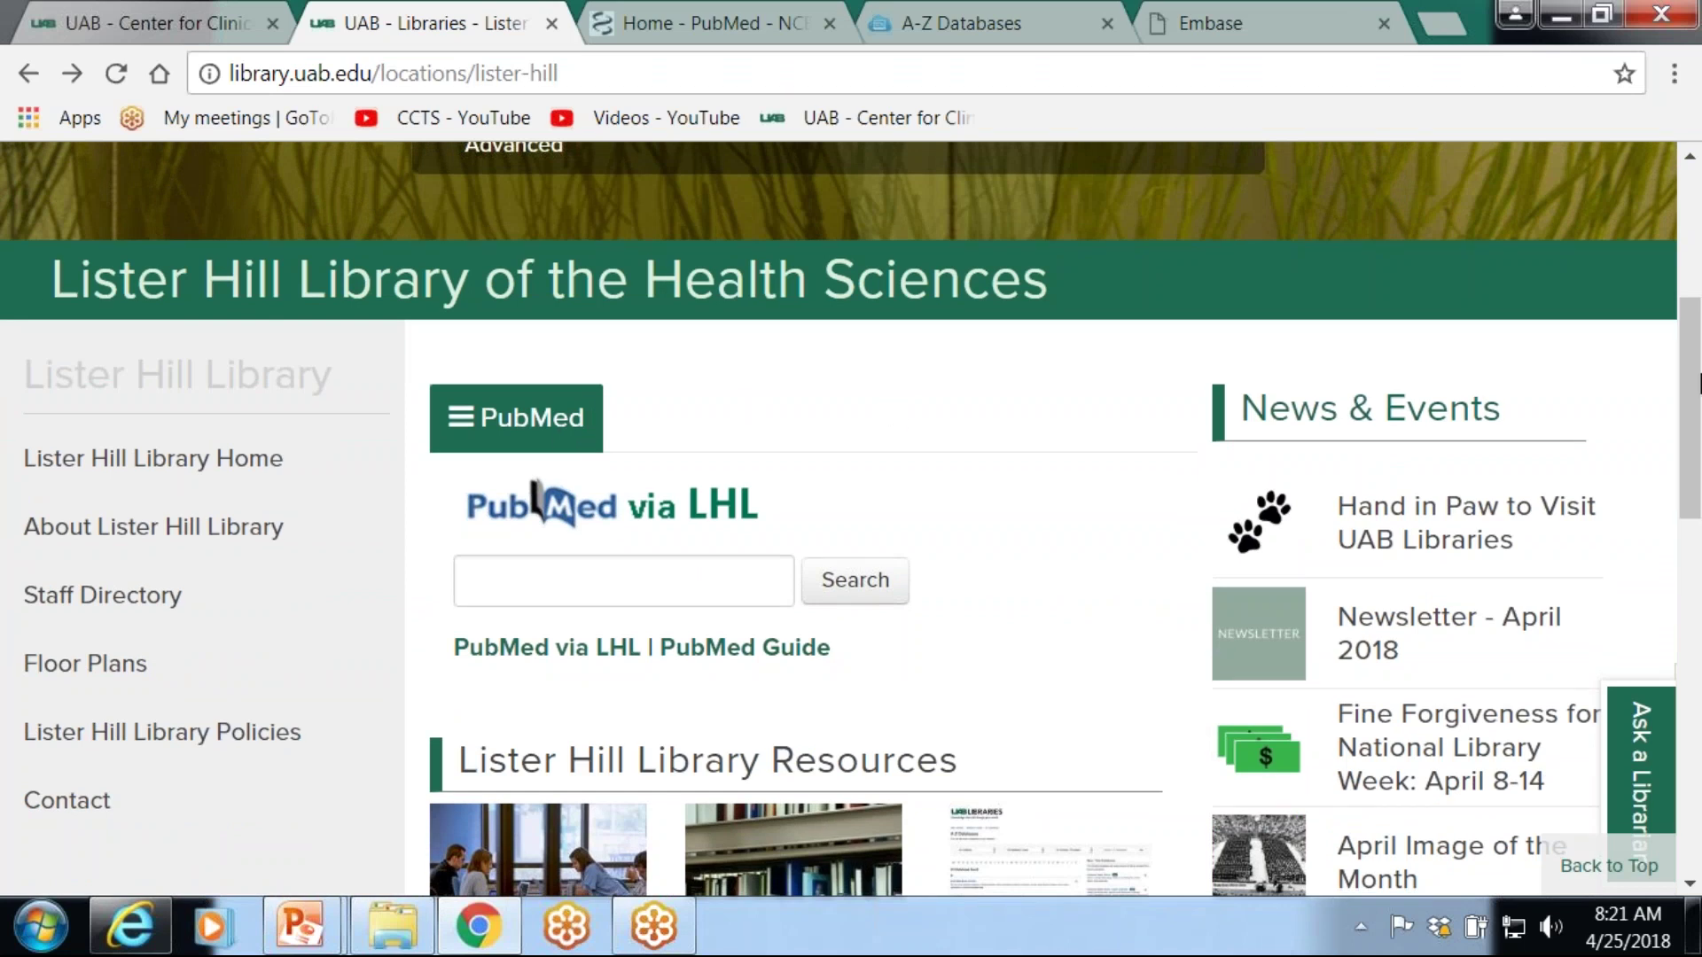
{"action": "left_click_drag", "start_coordinate": [1698, 383], "coordinate": [1698, 471]}
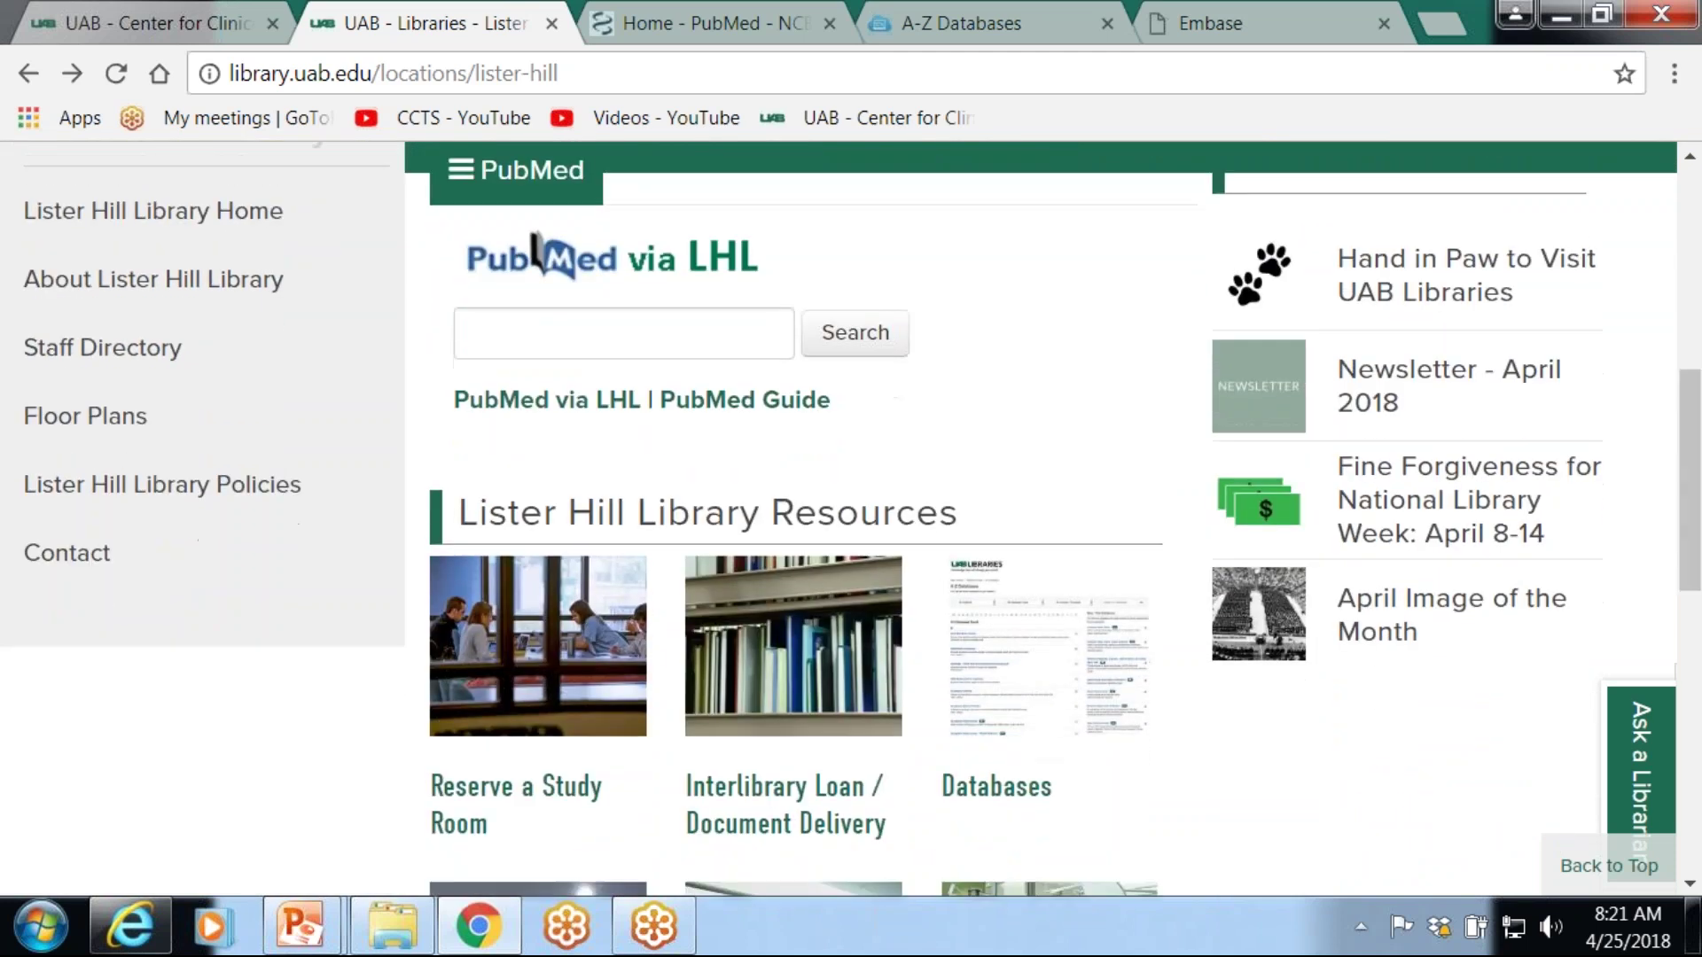
{"action": "left_click", "coordinate": [1070, 658]}
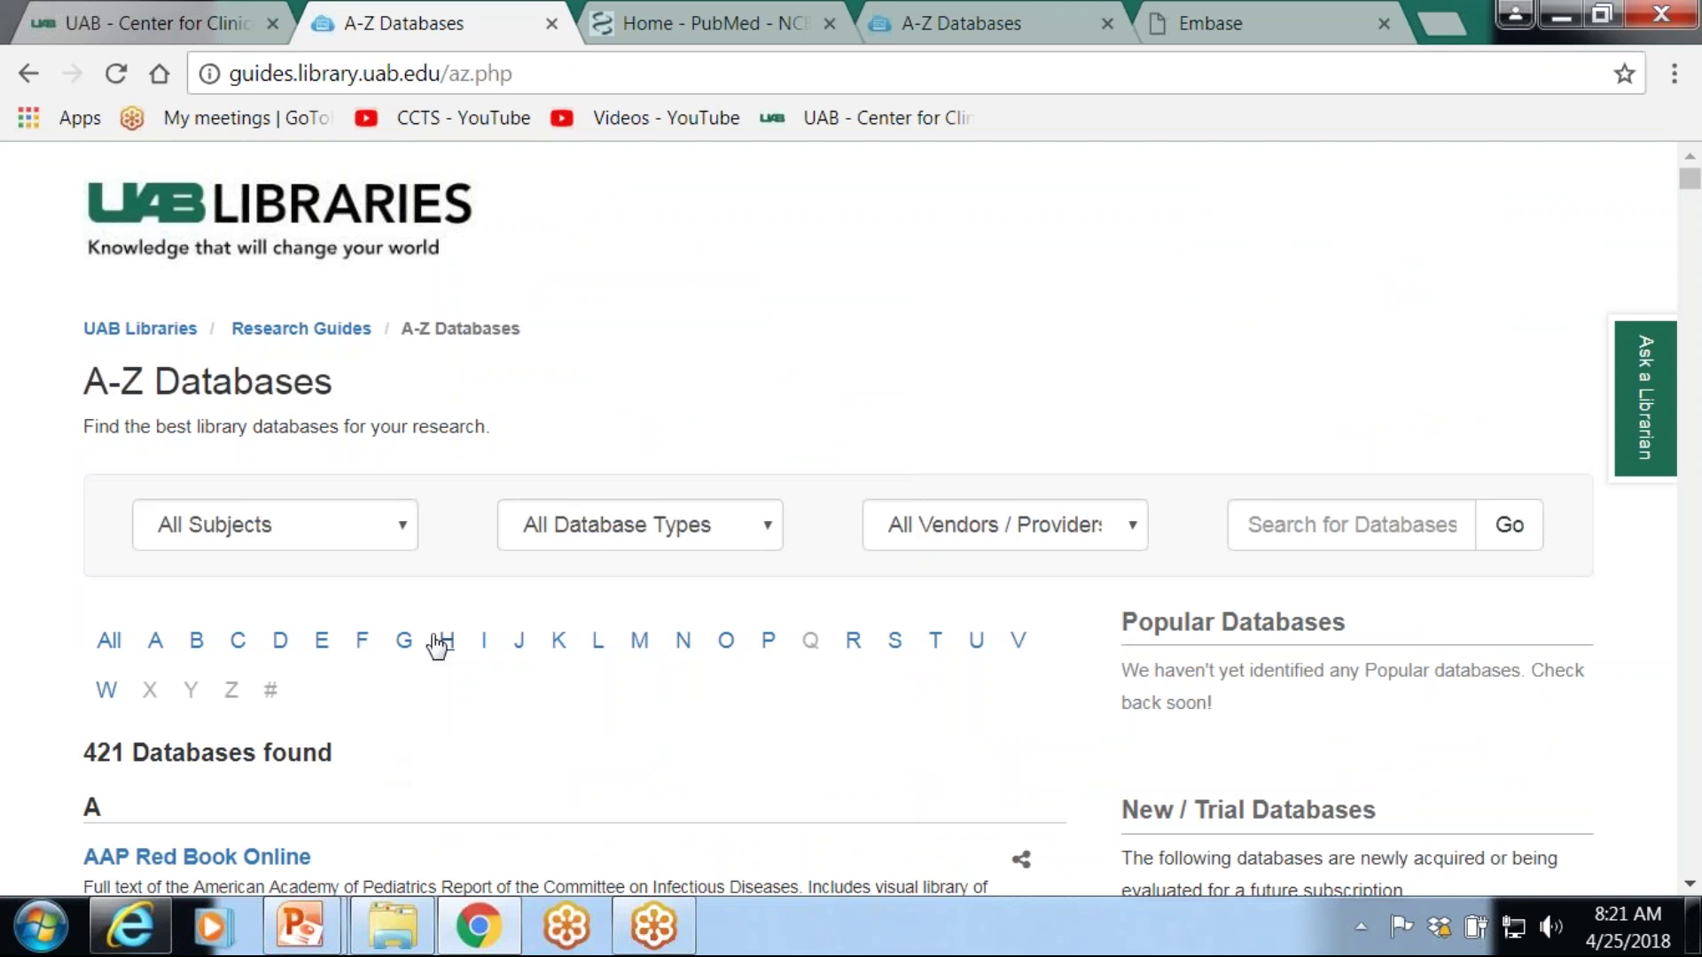
- Filter the A-Z Databases list to the letter G and open Google Scholar from it
{"action": "left_click", "coordinate": [403, 651]}
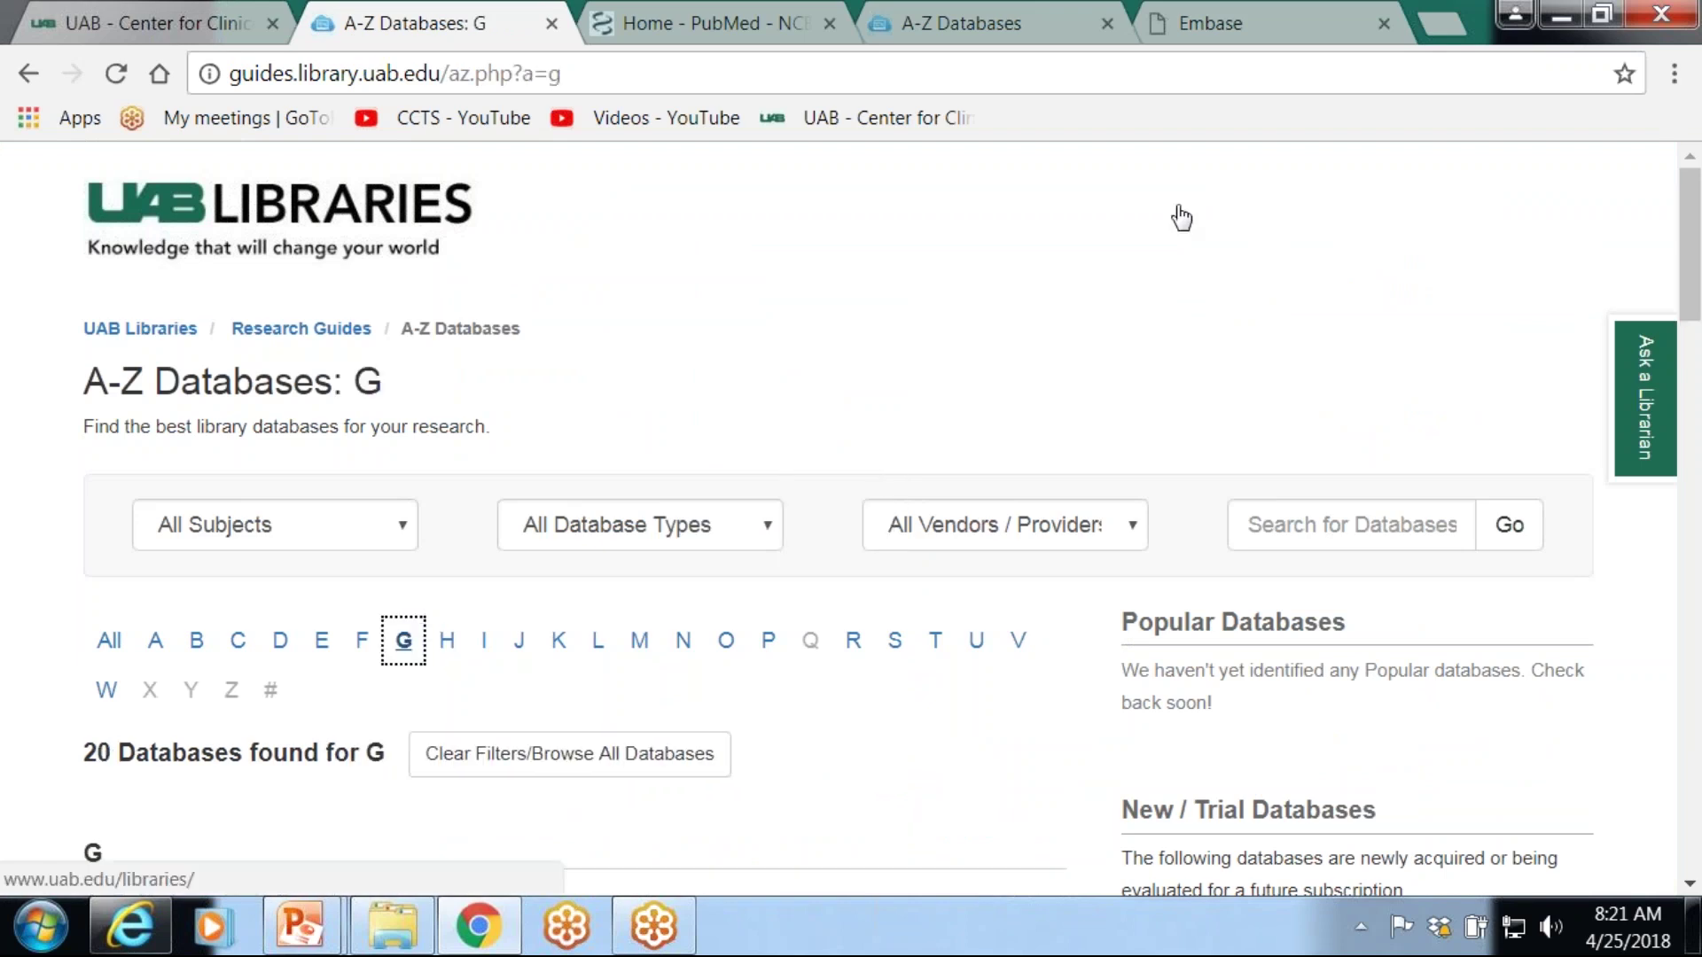
{"action": "left_click_drag", "start_coordinate": [1687, 247], "coordinate": [1697, 728]}
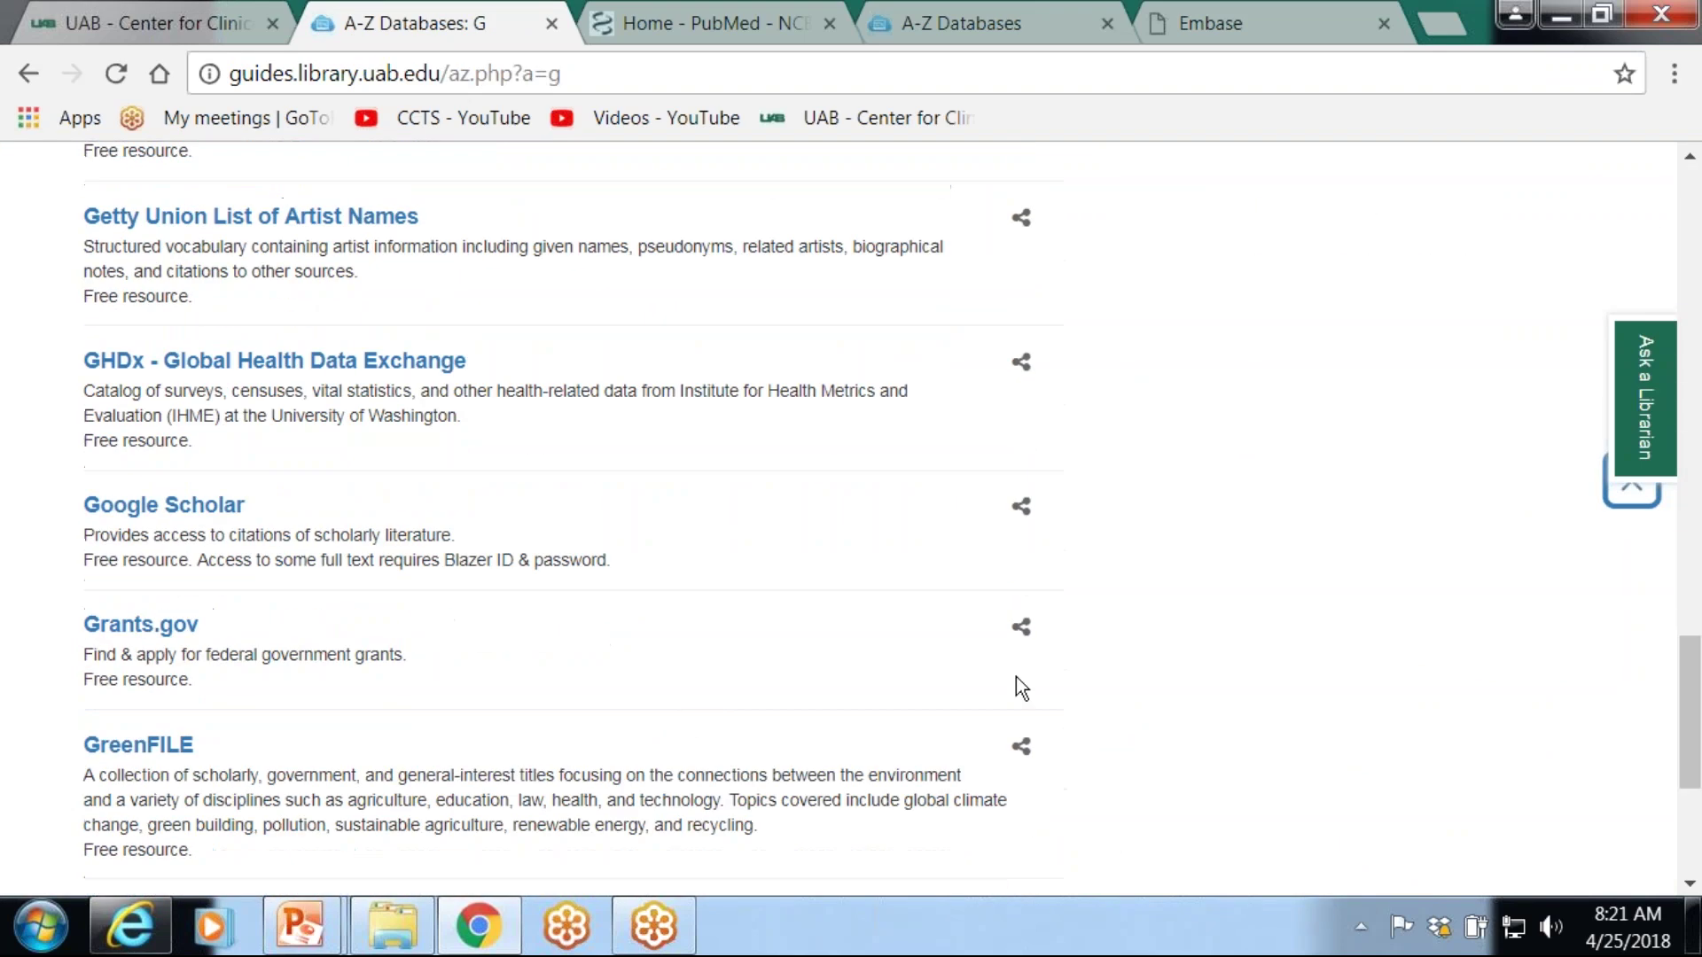
{"action": "left_click", "coordinate": [164, 507]}
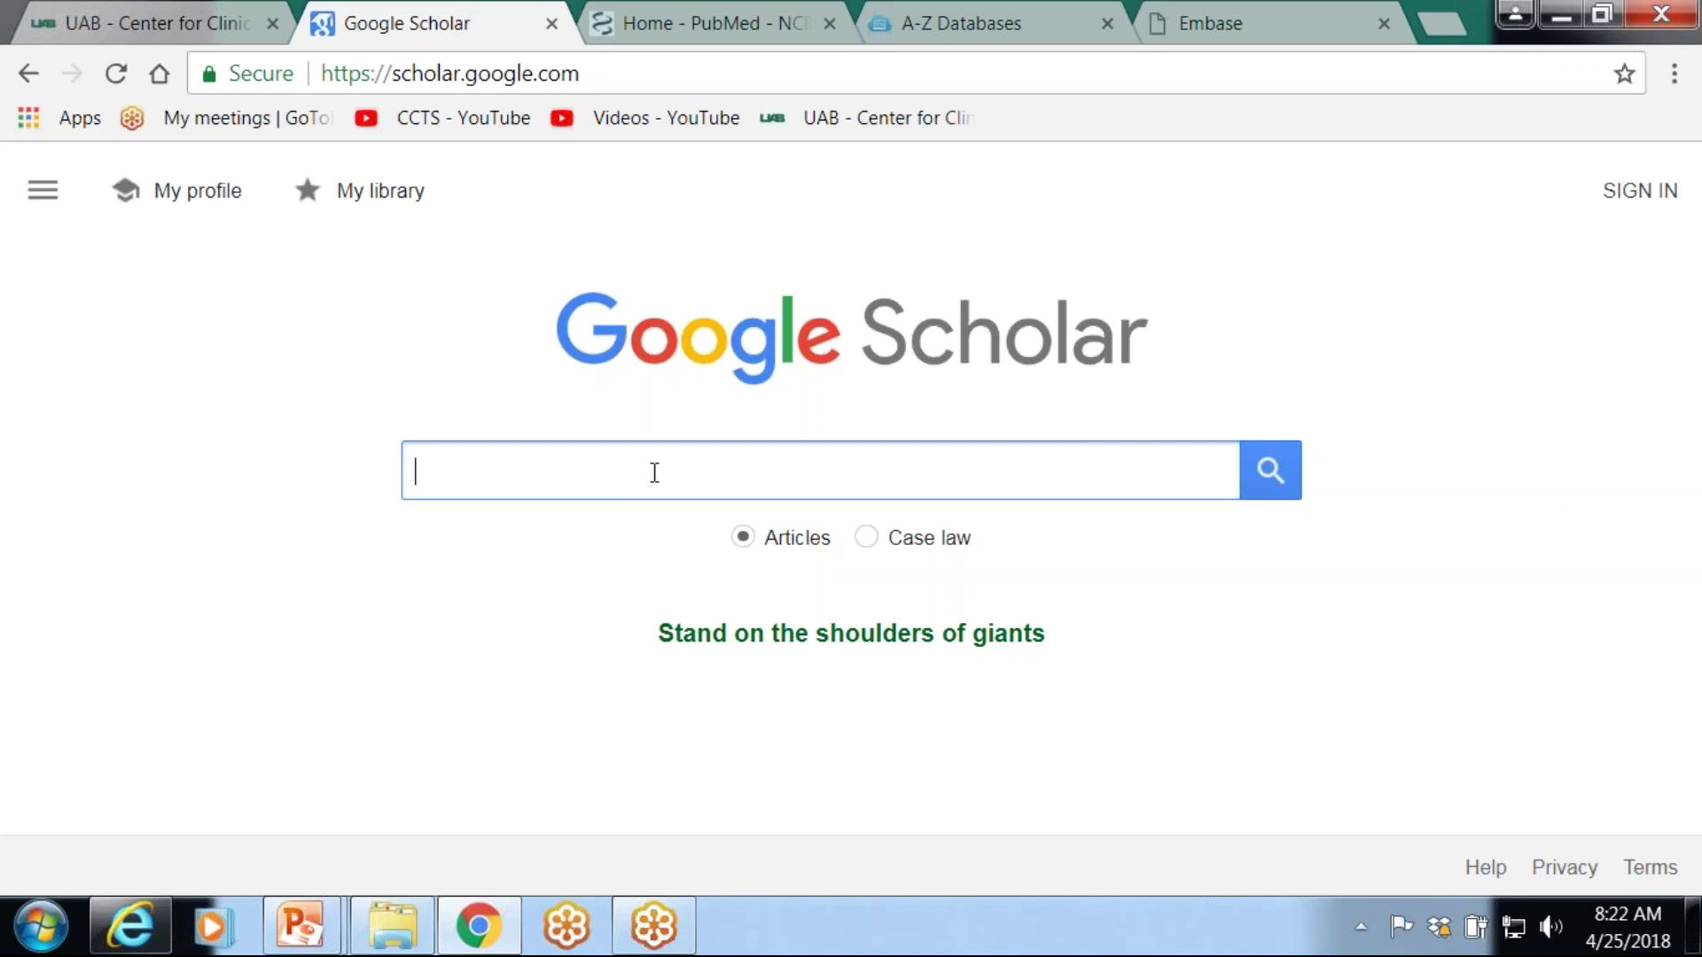
- Search Google Scholar for "induced sputum gastric aspirate pediatric tuberculosis" and limit the results to articles since 2017
{"action": "type", "text": "u"}
{"action": "key", "text": "BackSpace"}
{"action": "type", "text": "induced"}
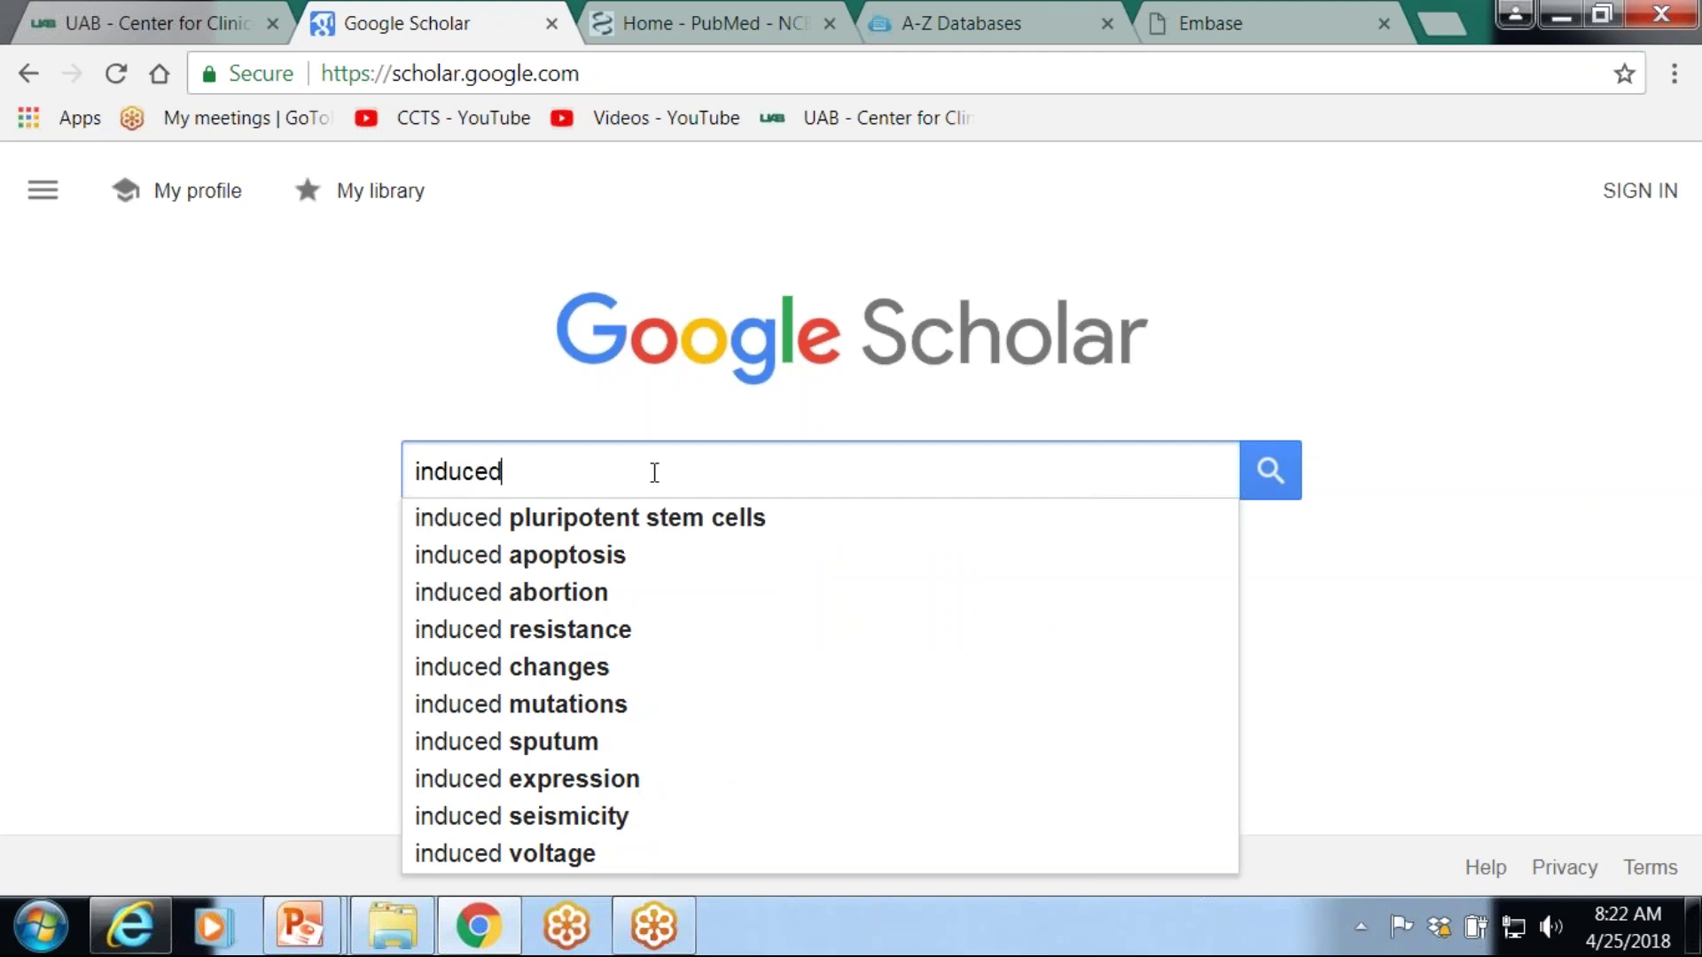
{"action": "type", "text": " sputum "}
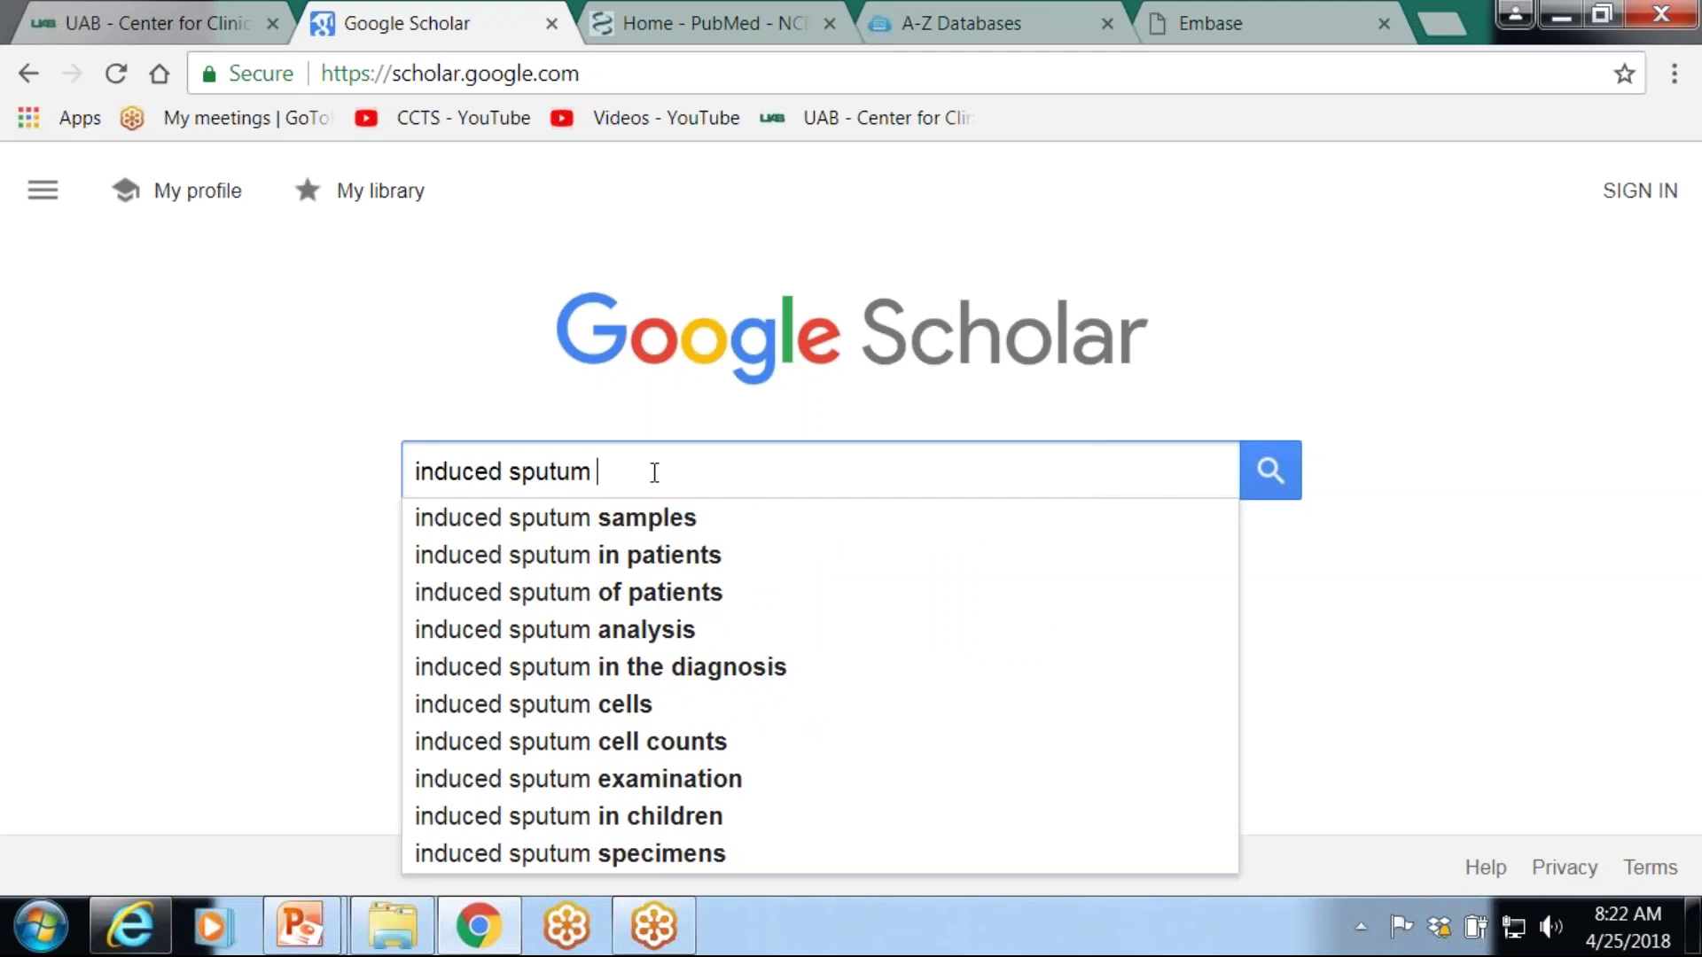
{"action": "type", "text": "gastric asp"}
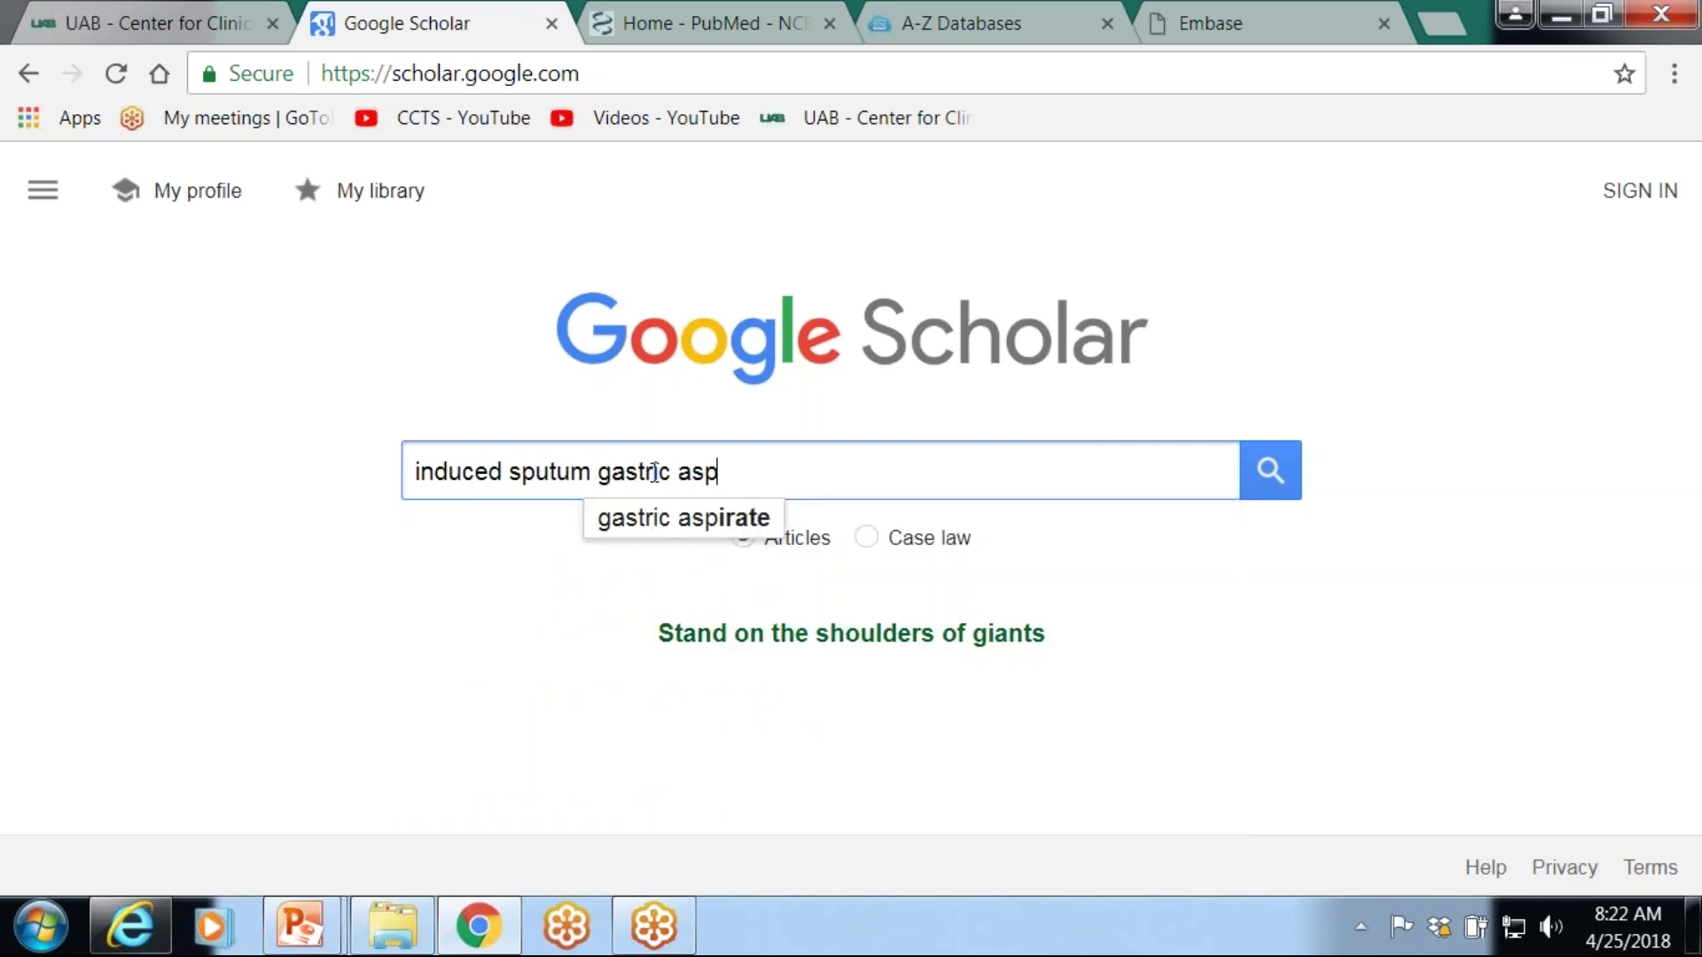
{"action": "type", "text": "irate "}
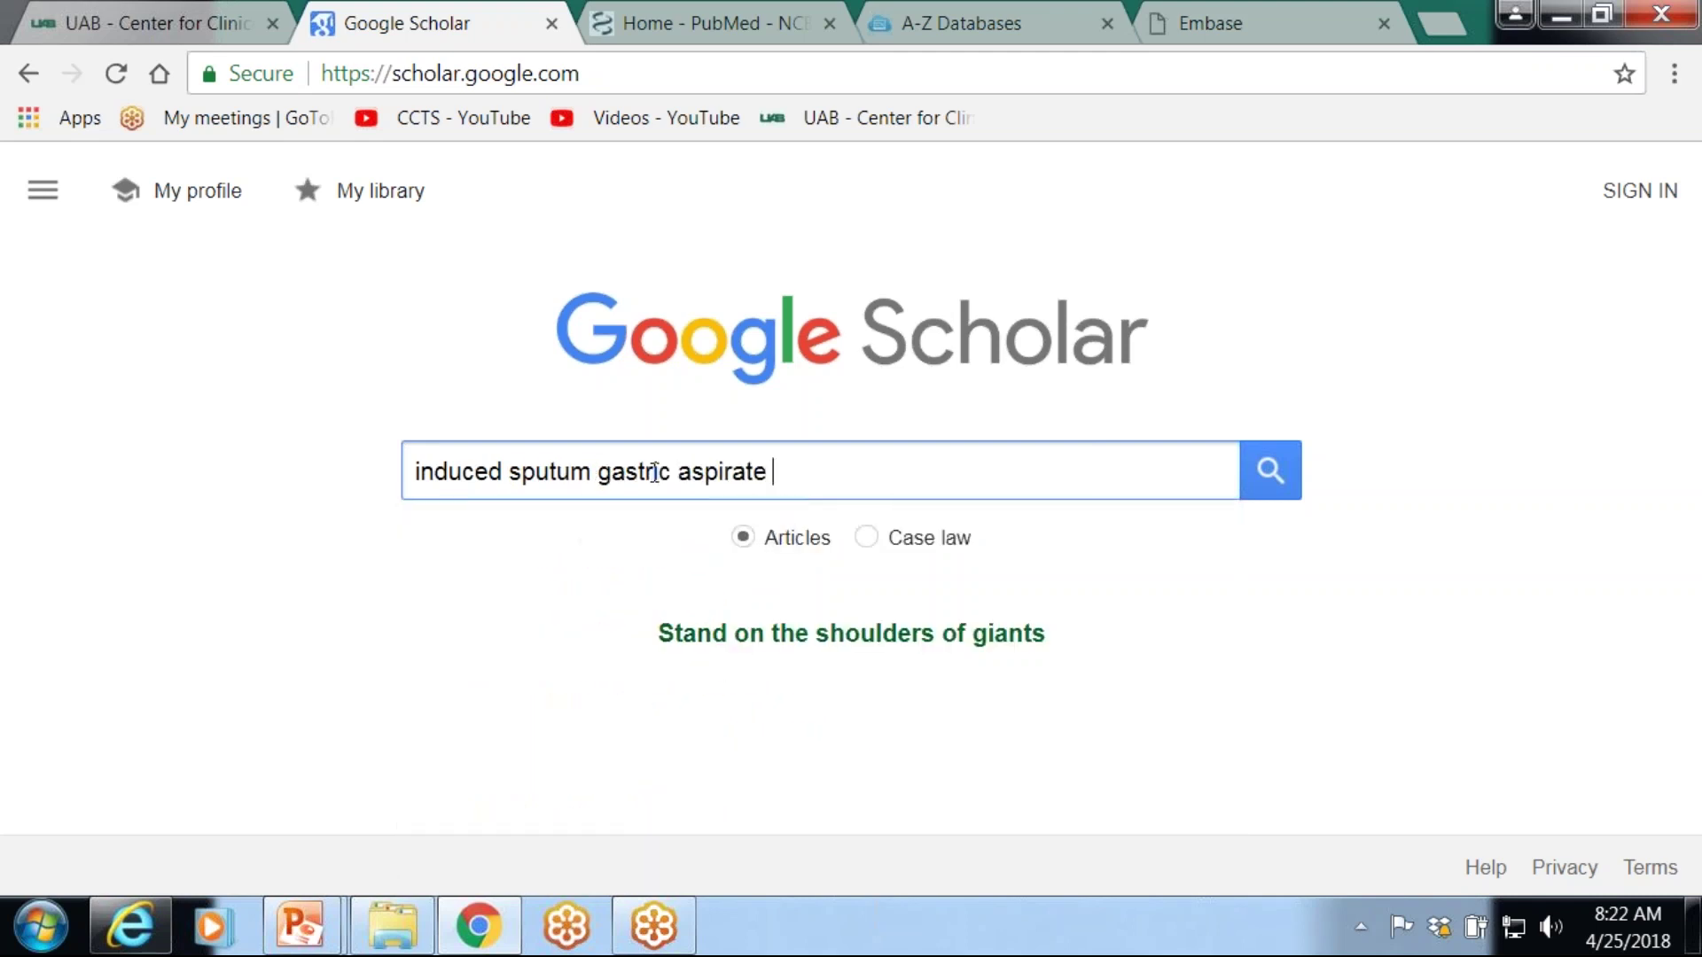
{"action": "type", "text": "pedi"}
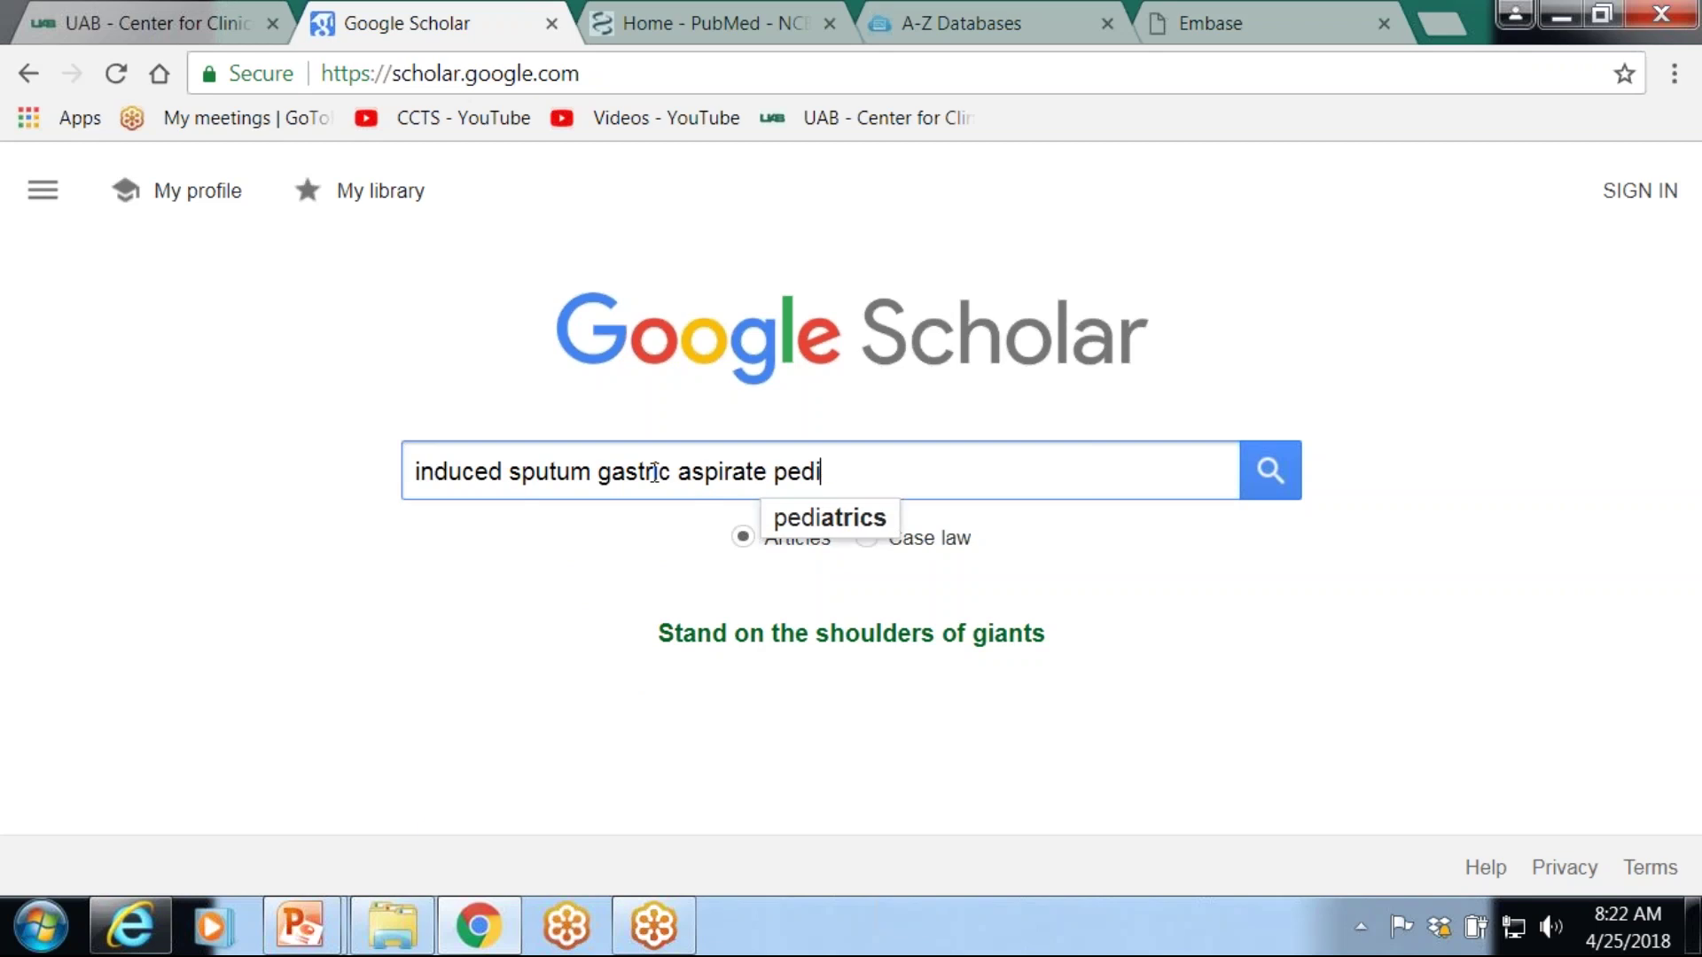
{"action": "type", "text": "atric t"}
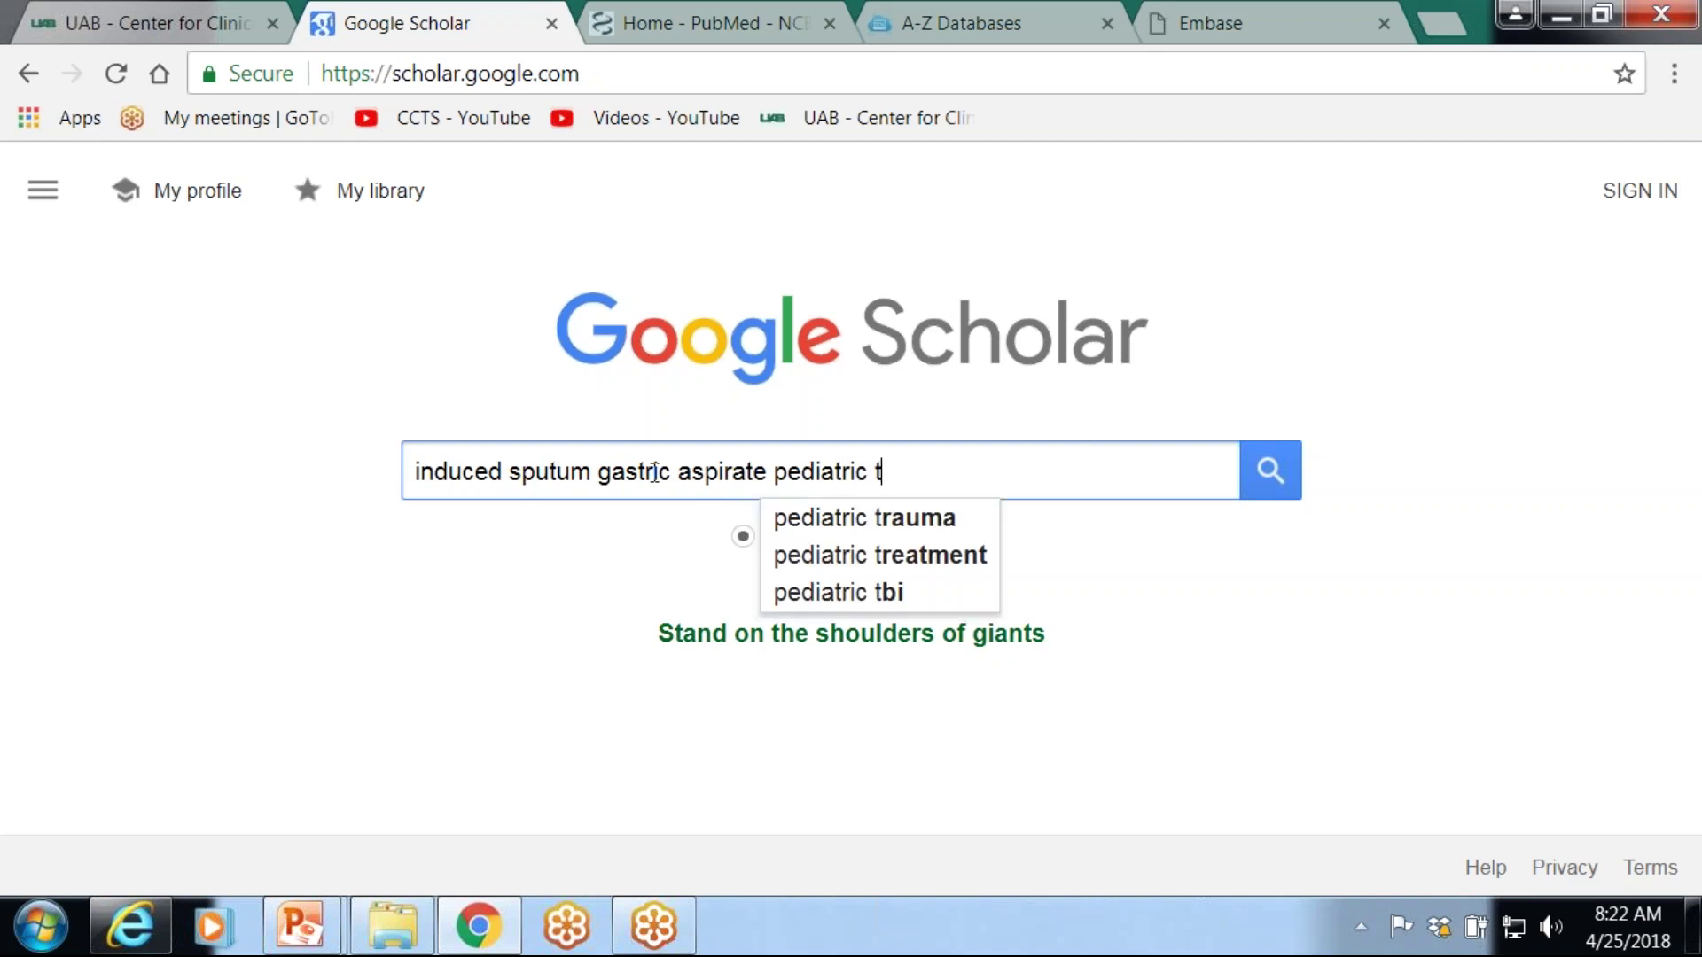
{"action": "type", "text": "uberculosis"}
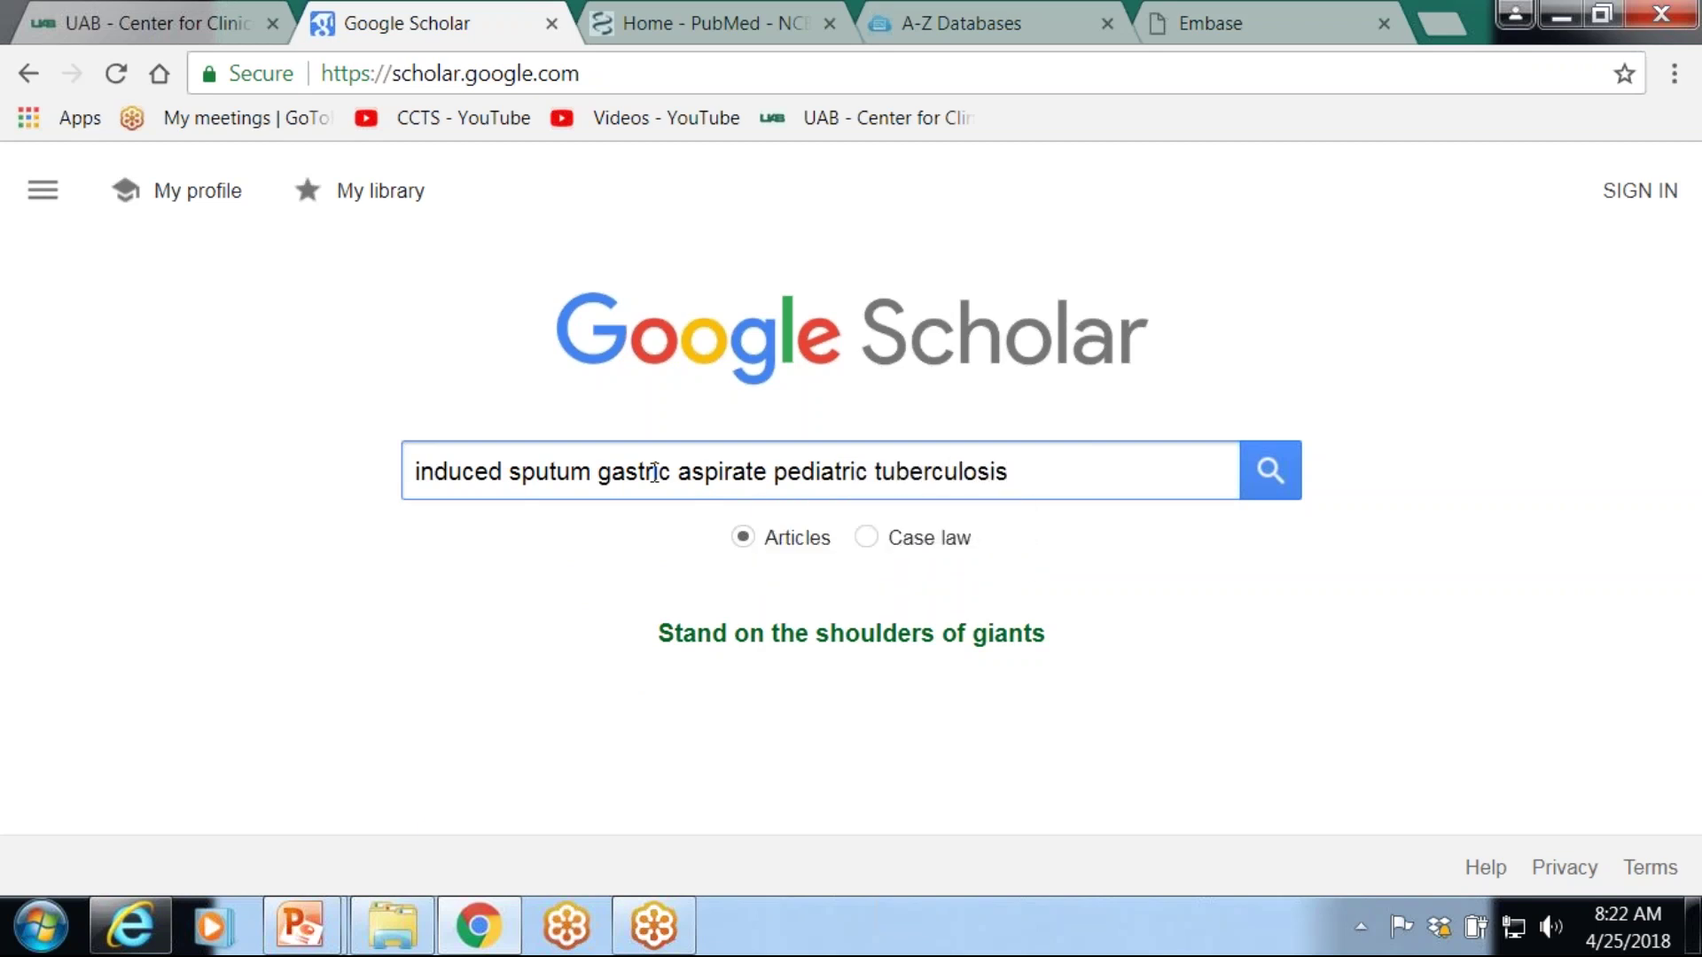
{"action": "key", "text": "Return"}
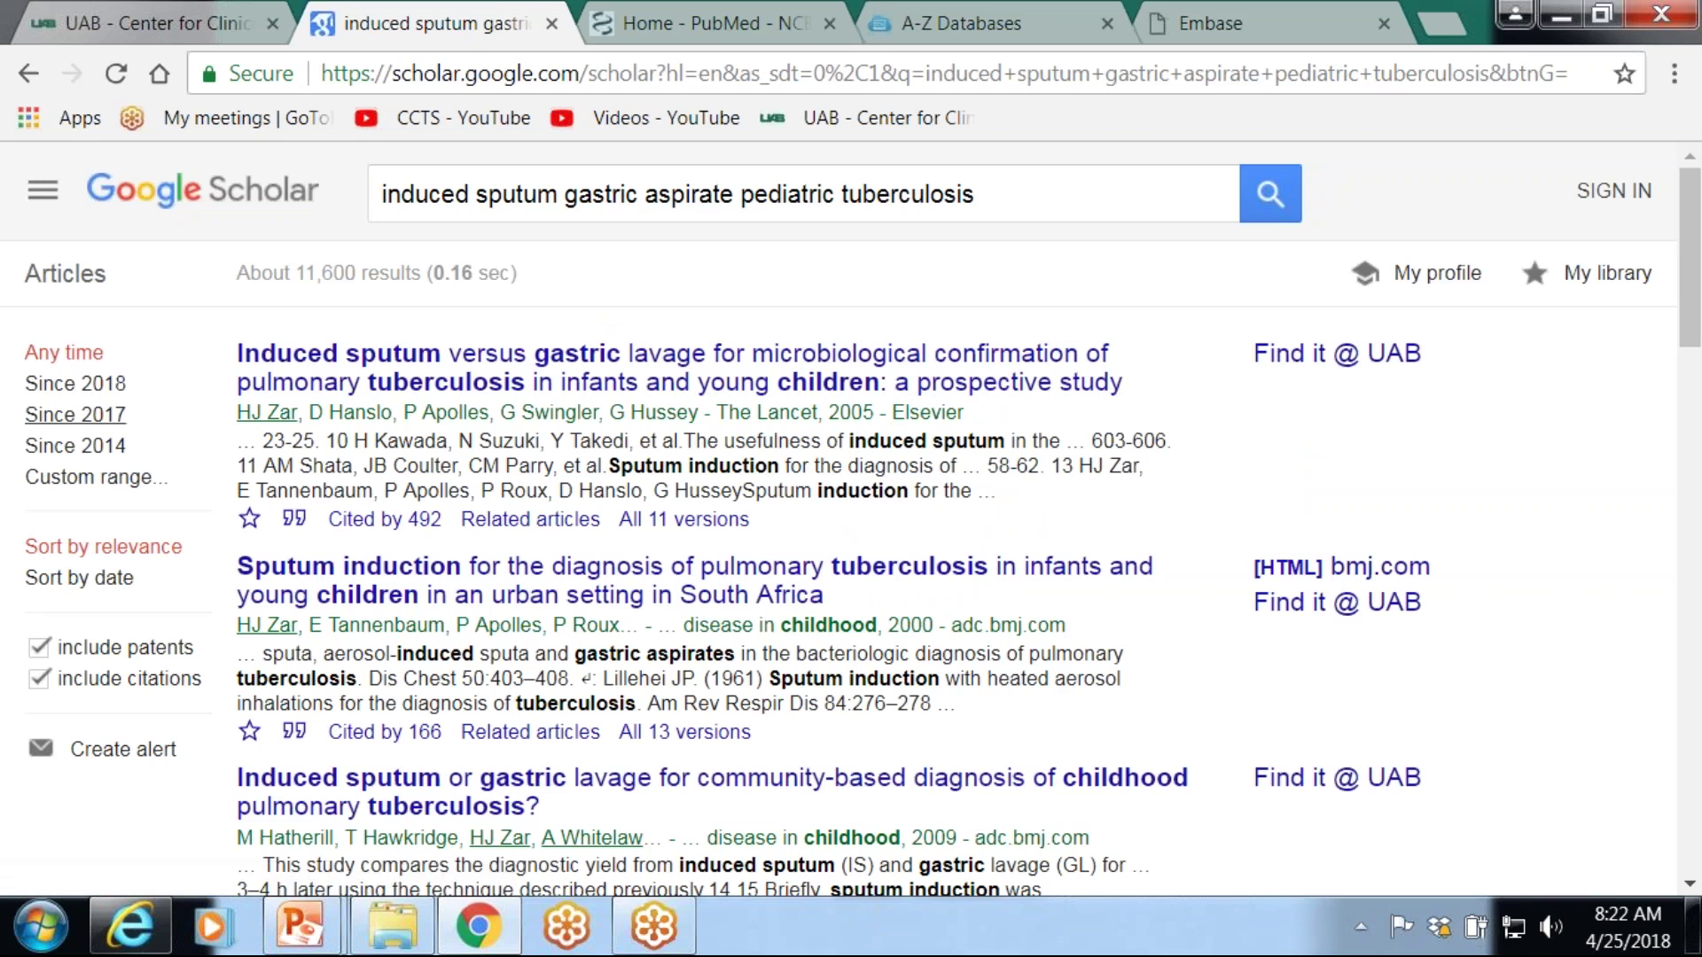
{"action": "left_click", "coordinate": [70, 428]}
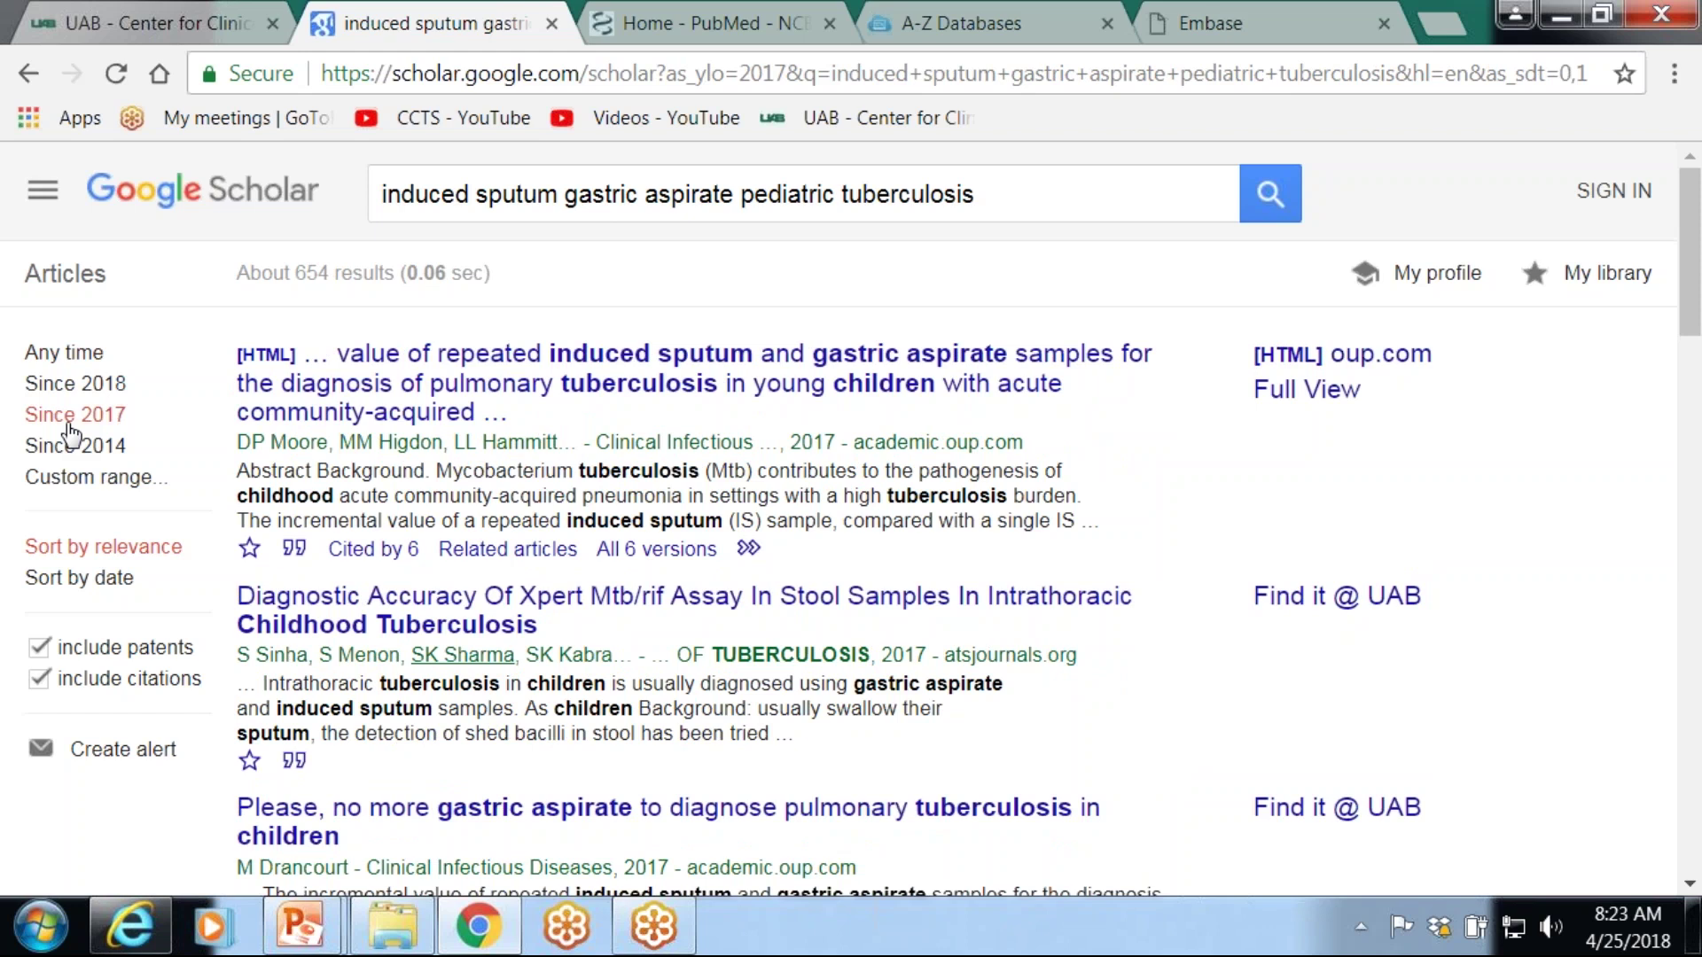
- Copy the Google Scholar query and run the same search in PubMed
{"action": "left_click", "coordinate": [1000, 192]}
{"action": "left_click_drag", "start_coordinate": [994, 192], "coordinate": [377, 190]}
{"action": "key", "text": "ctrl+c"}
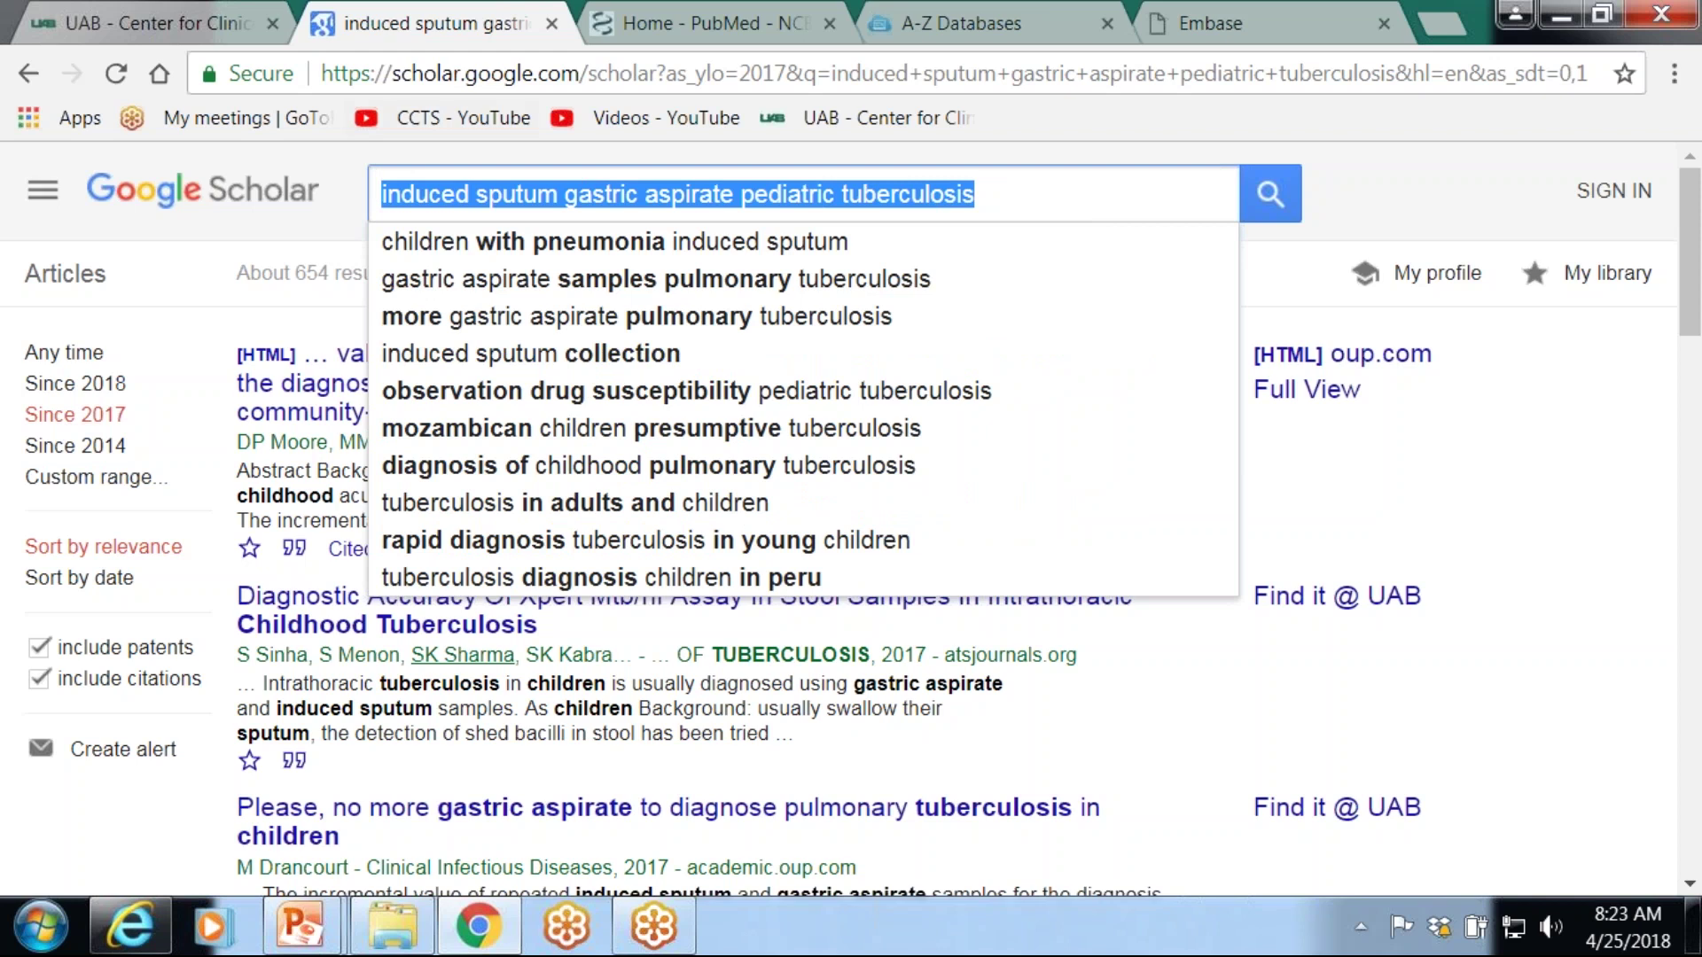
{"action": "left_click", "coordinate": [700, 23]}
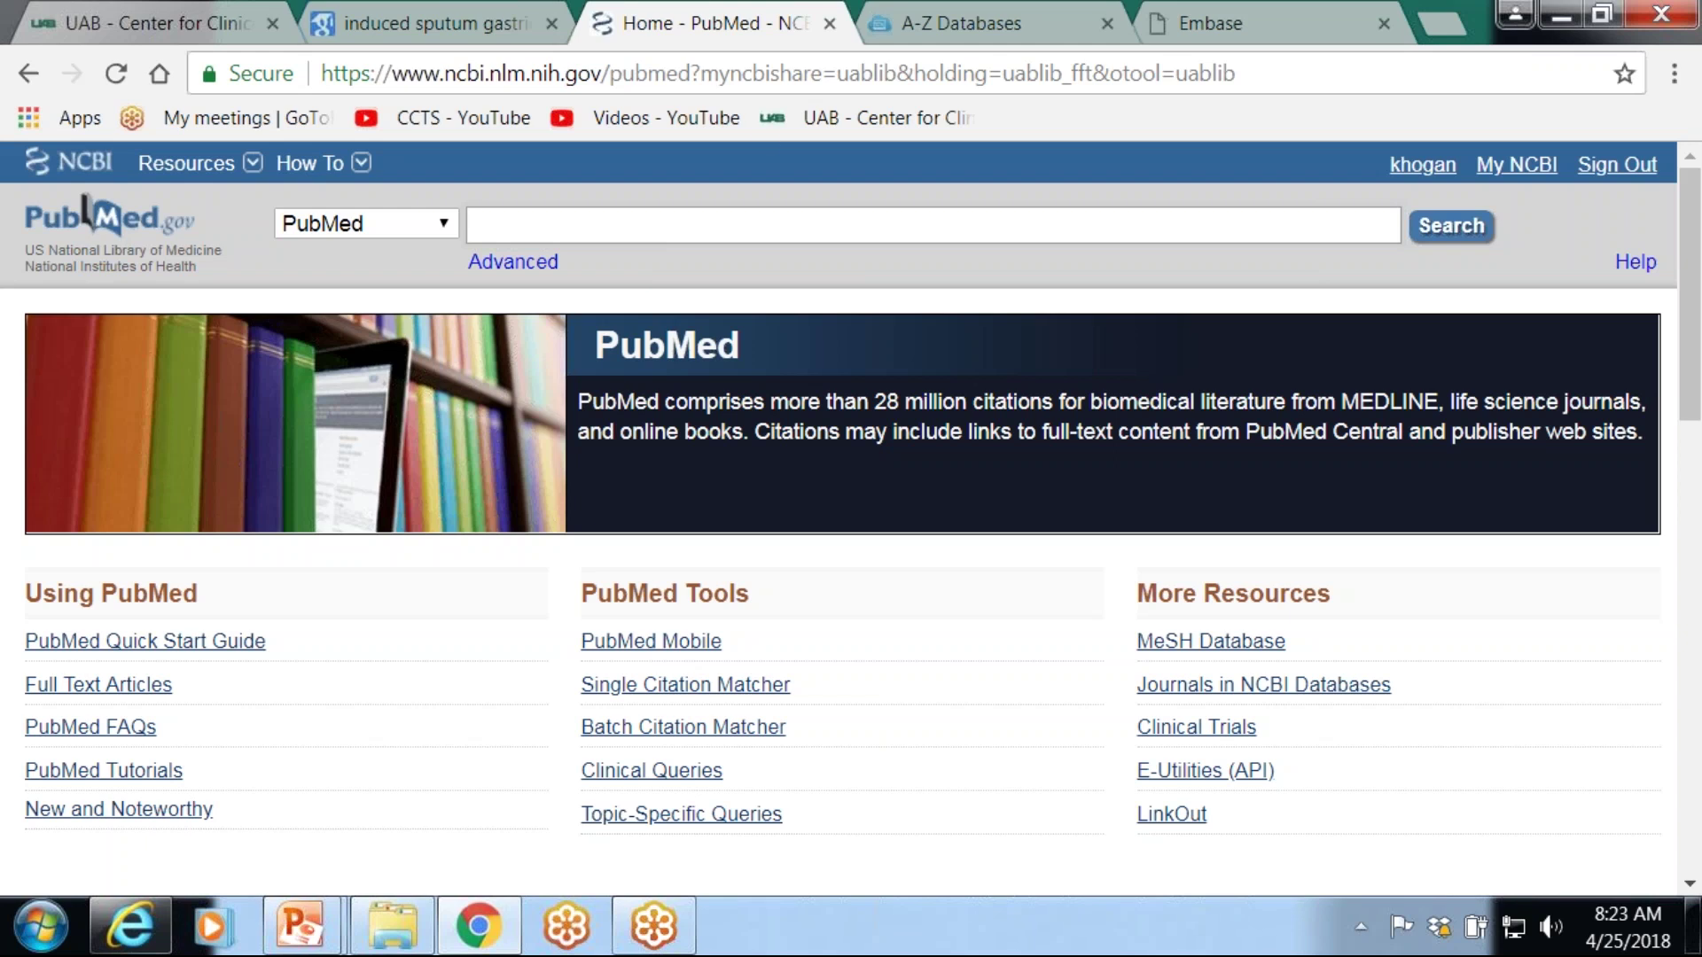
{"action": "left_click", "coordinate": [786, 226]}
{"action": "key", "text": "ctrl+v"}
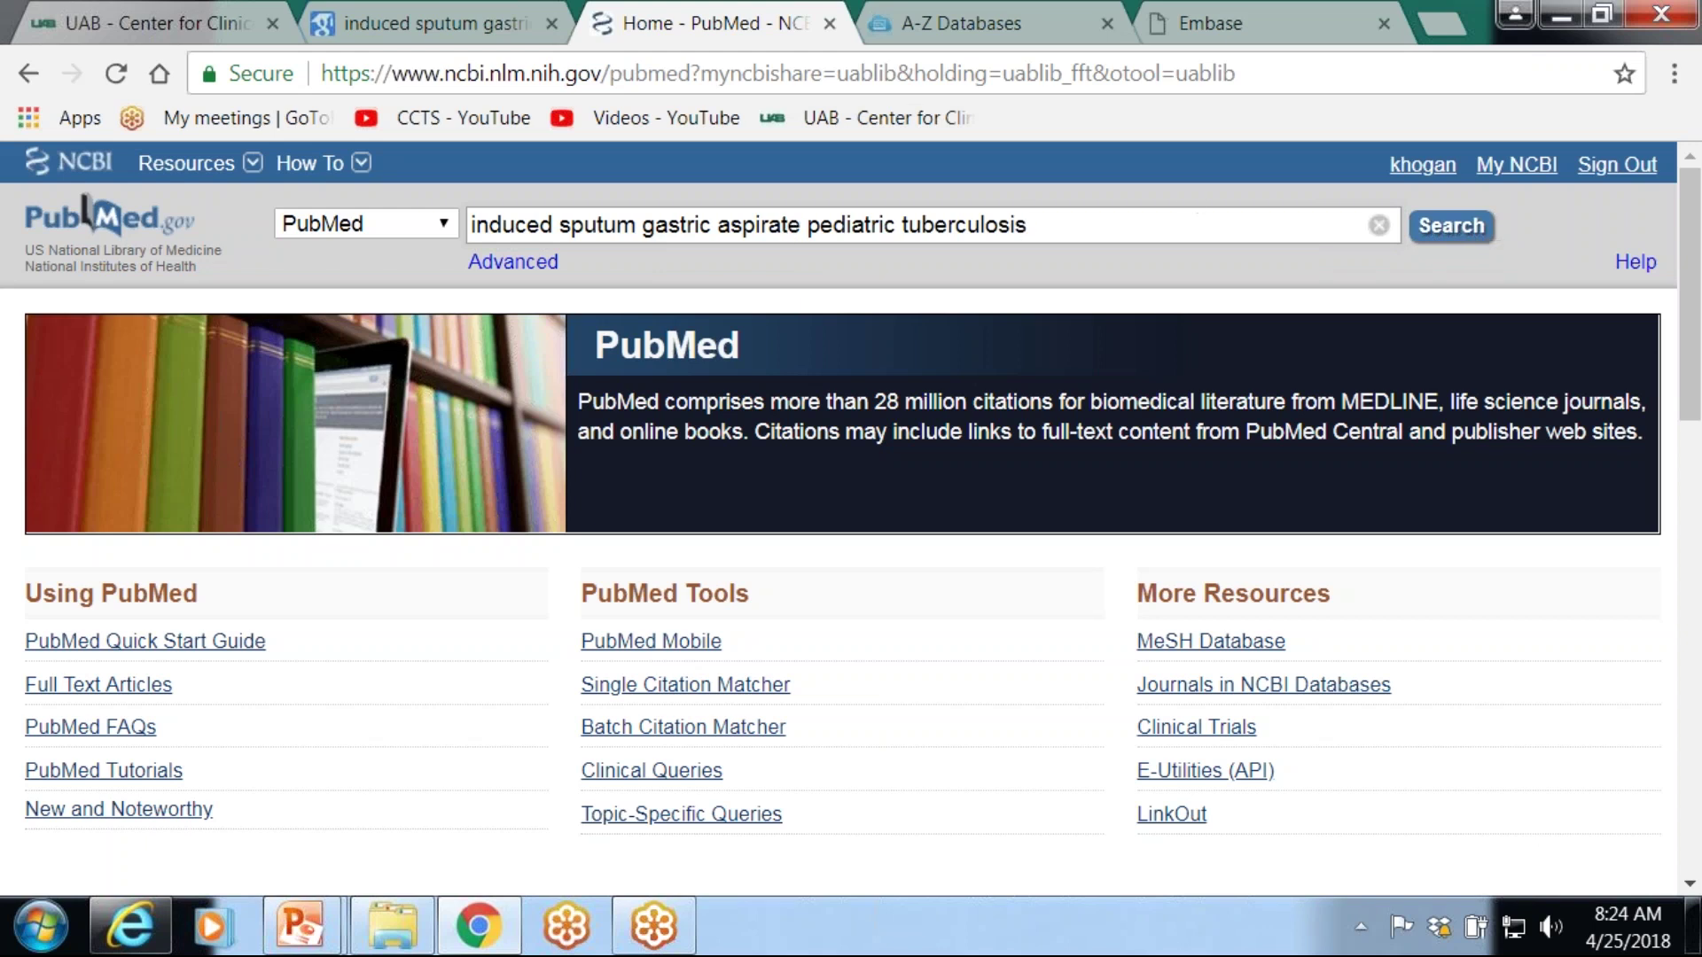
{"action": "left_click", "coordinate": [1480, 236]}
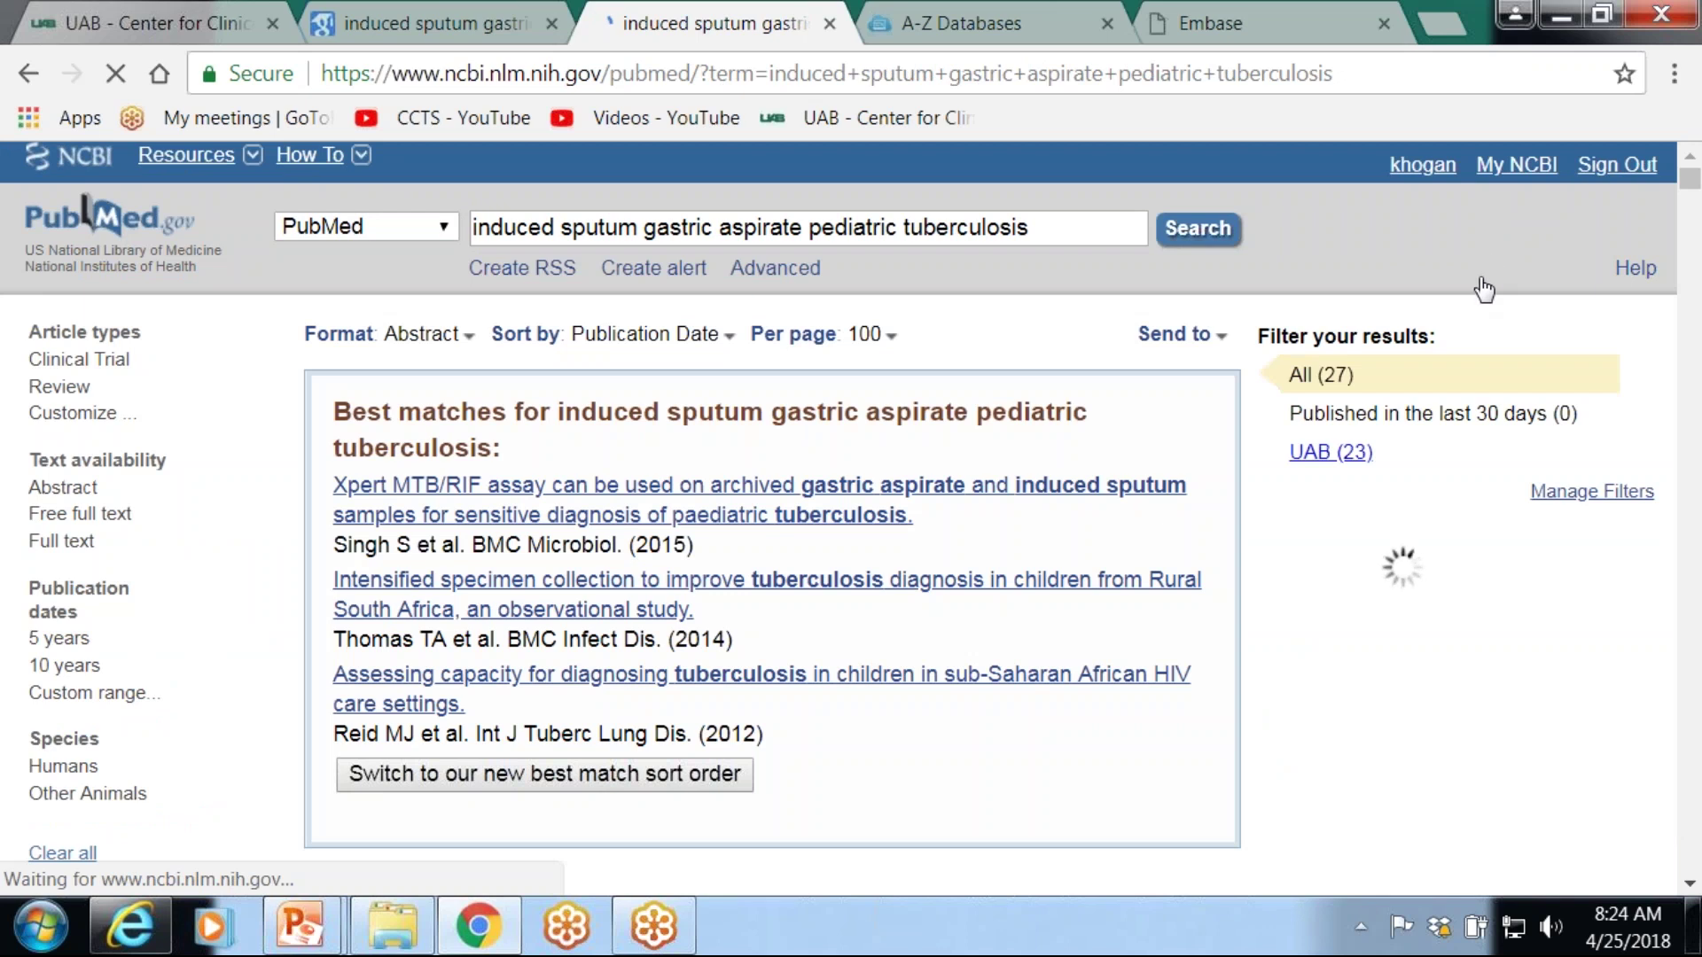
- Open the full search details for the PubMed query and review its query translation and the translations of each term
{"action": "scroll", "coordinate": [1696, 269], "scroll_direction": "down", "scroll_amount": 5}
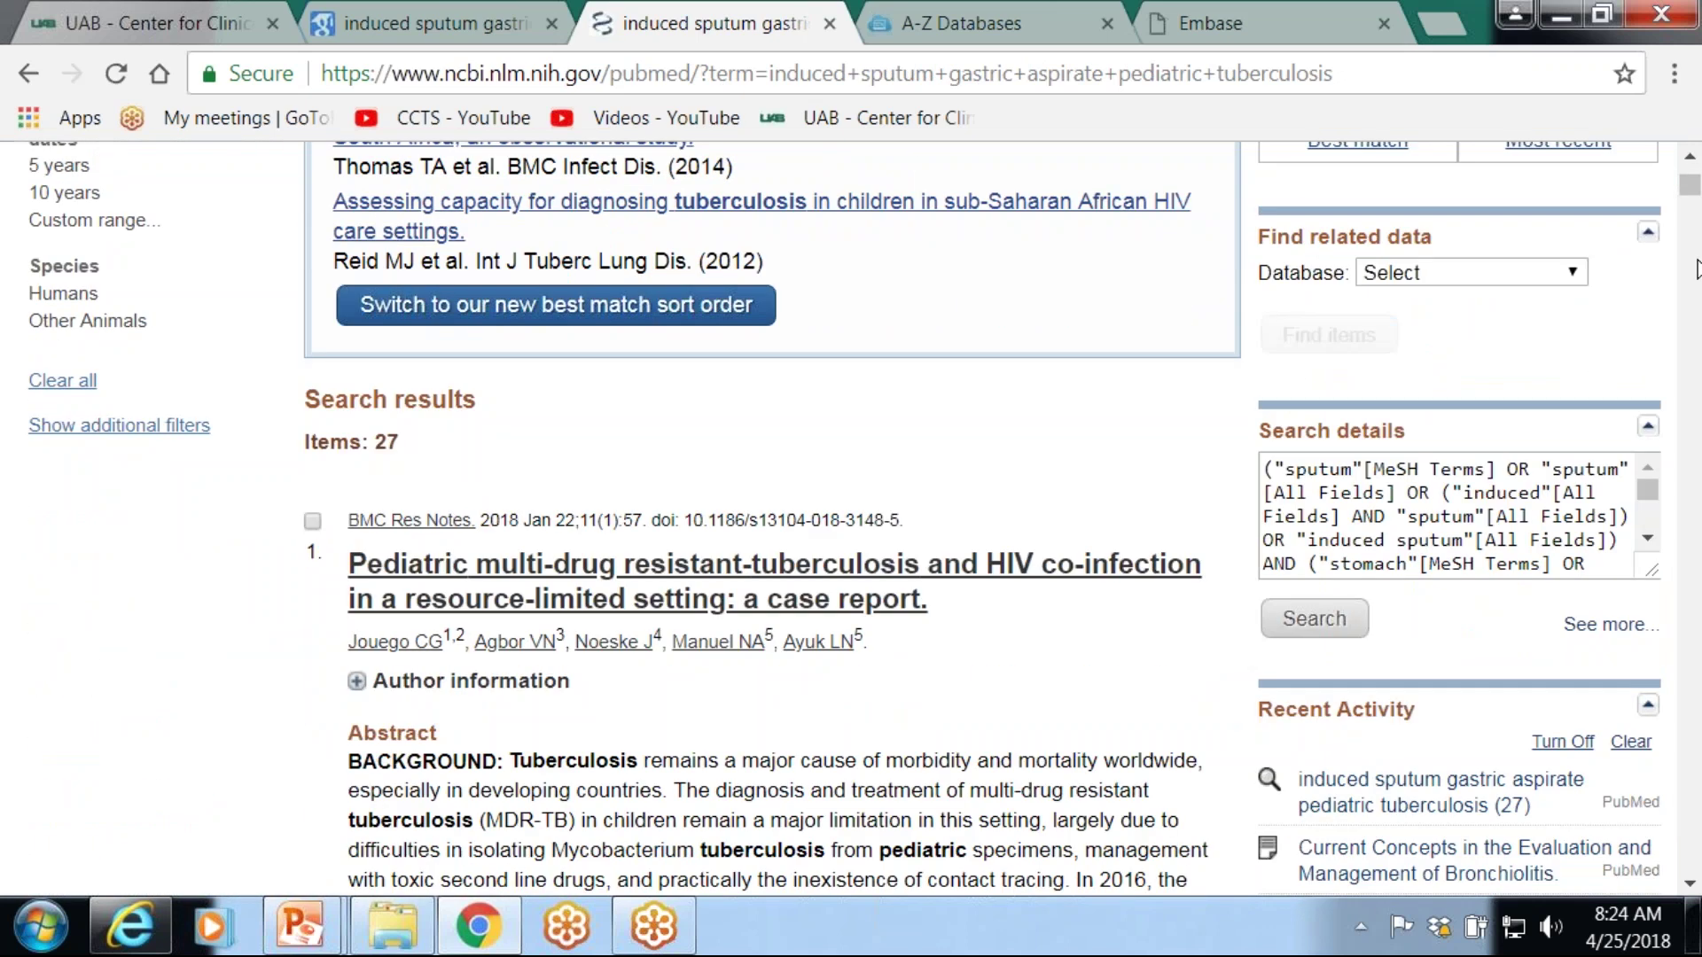
{"action": "scroll", "coordinate": [1696, 268], "scroll_direction": "down", "scroll_amount": 2}
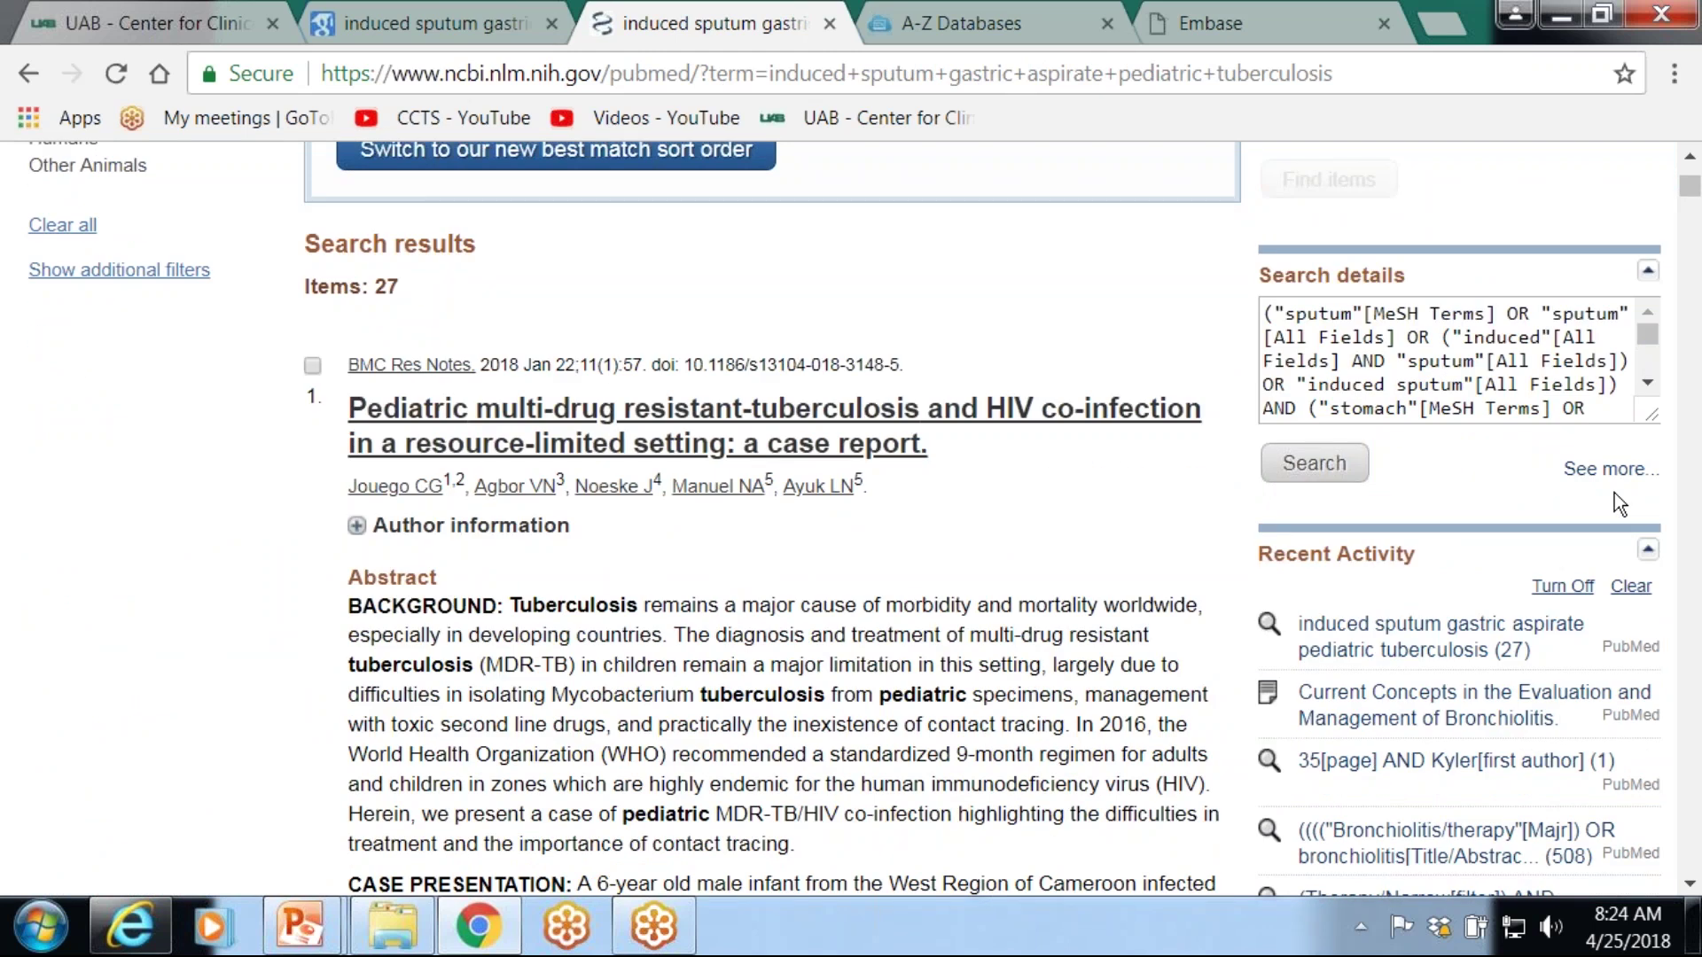
{"action": "left_click", "coordinate": [1620, 490]}
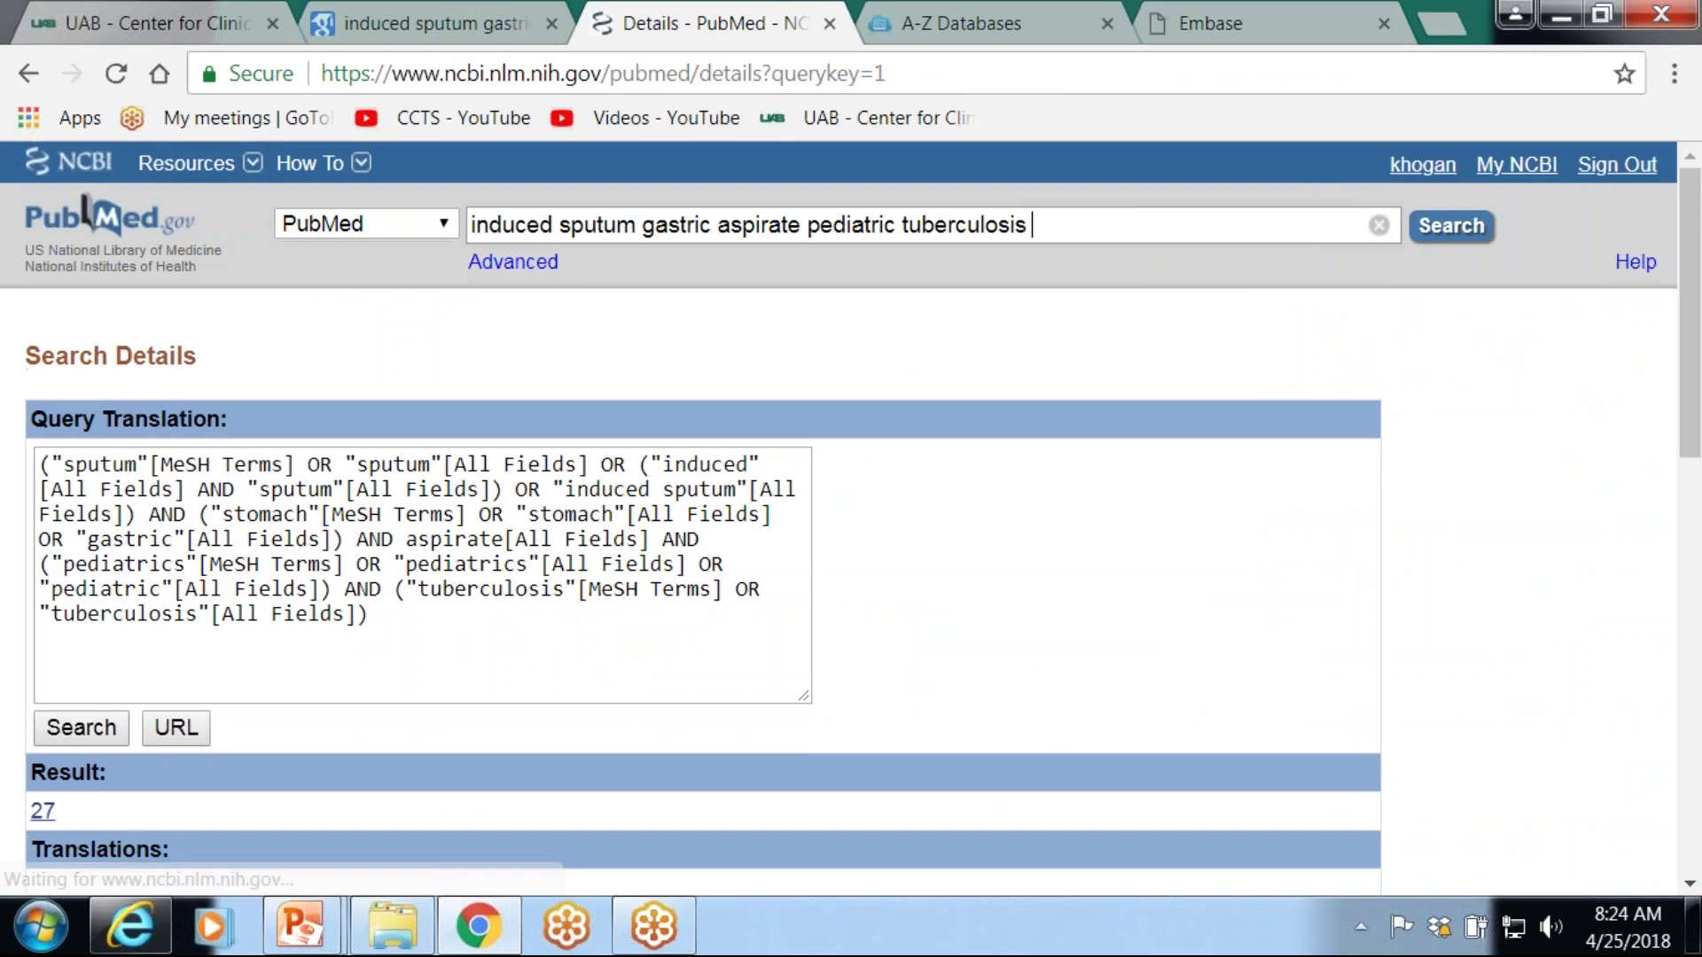
{"action": "left_click_drag", "start_coordinate": [1687, 321], "coordinate": [1693, 450]}
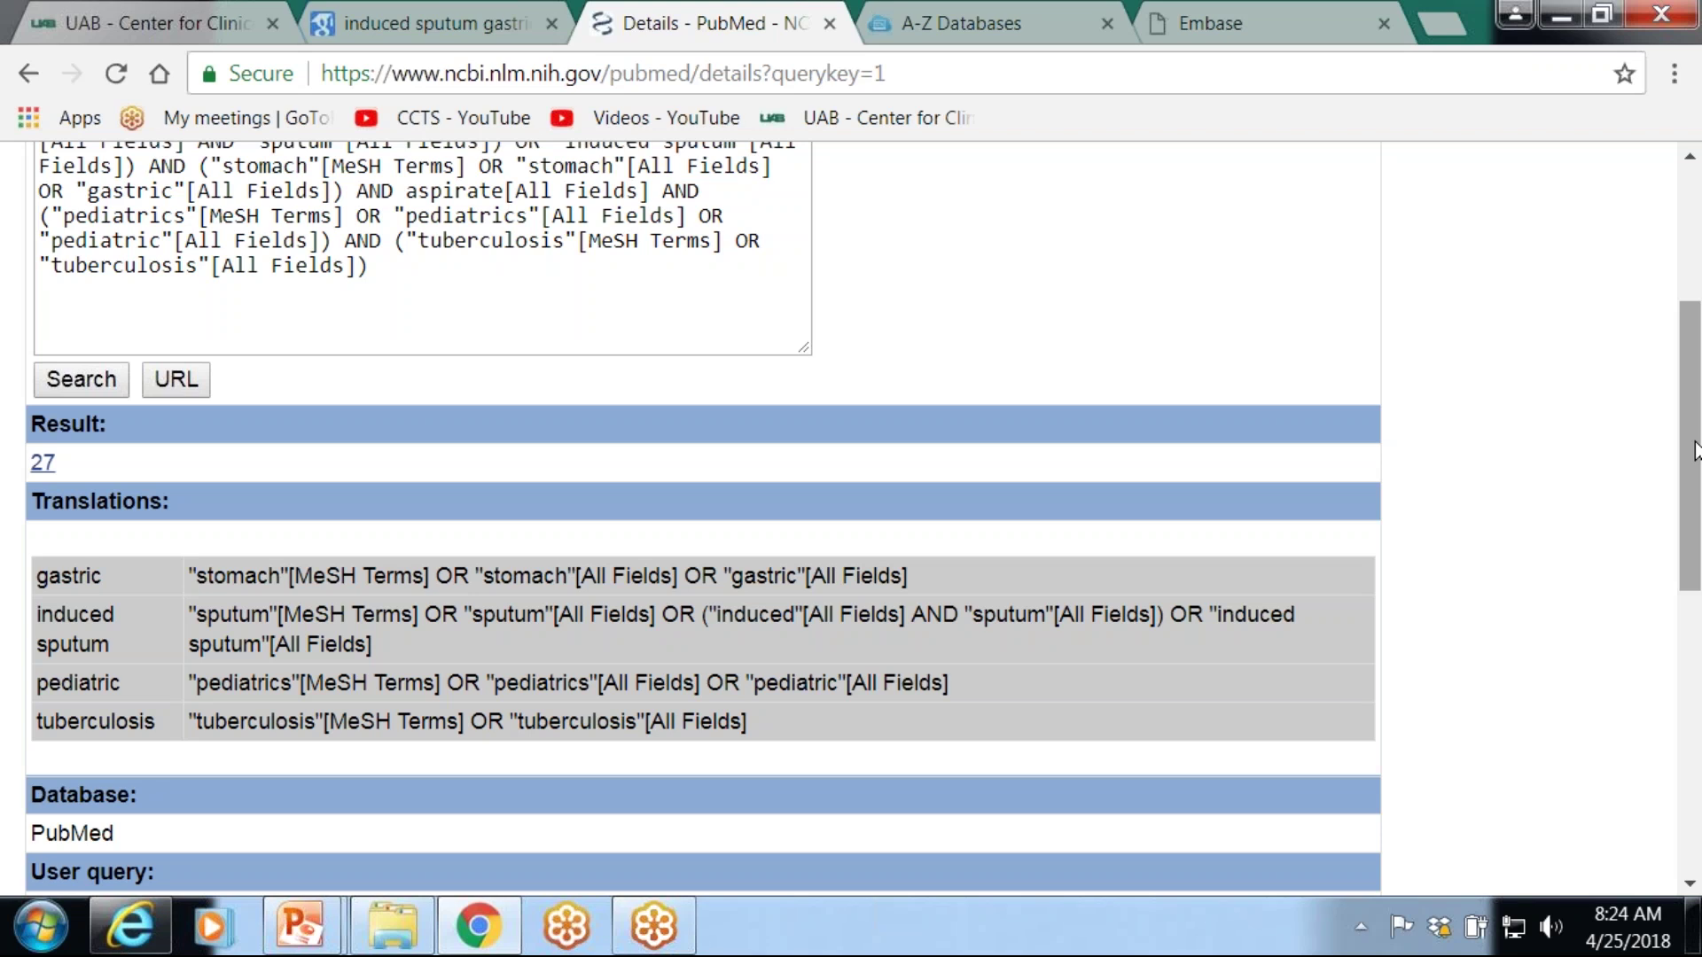
{"action": "scroll", "coordinate": [1695, 451], "scroll_direction": "down", "scroll_amount": 2}
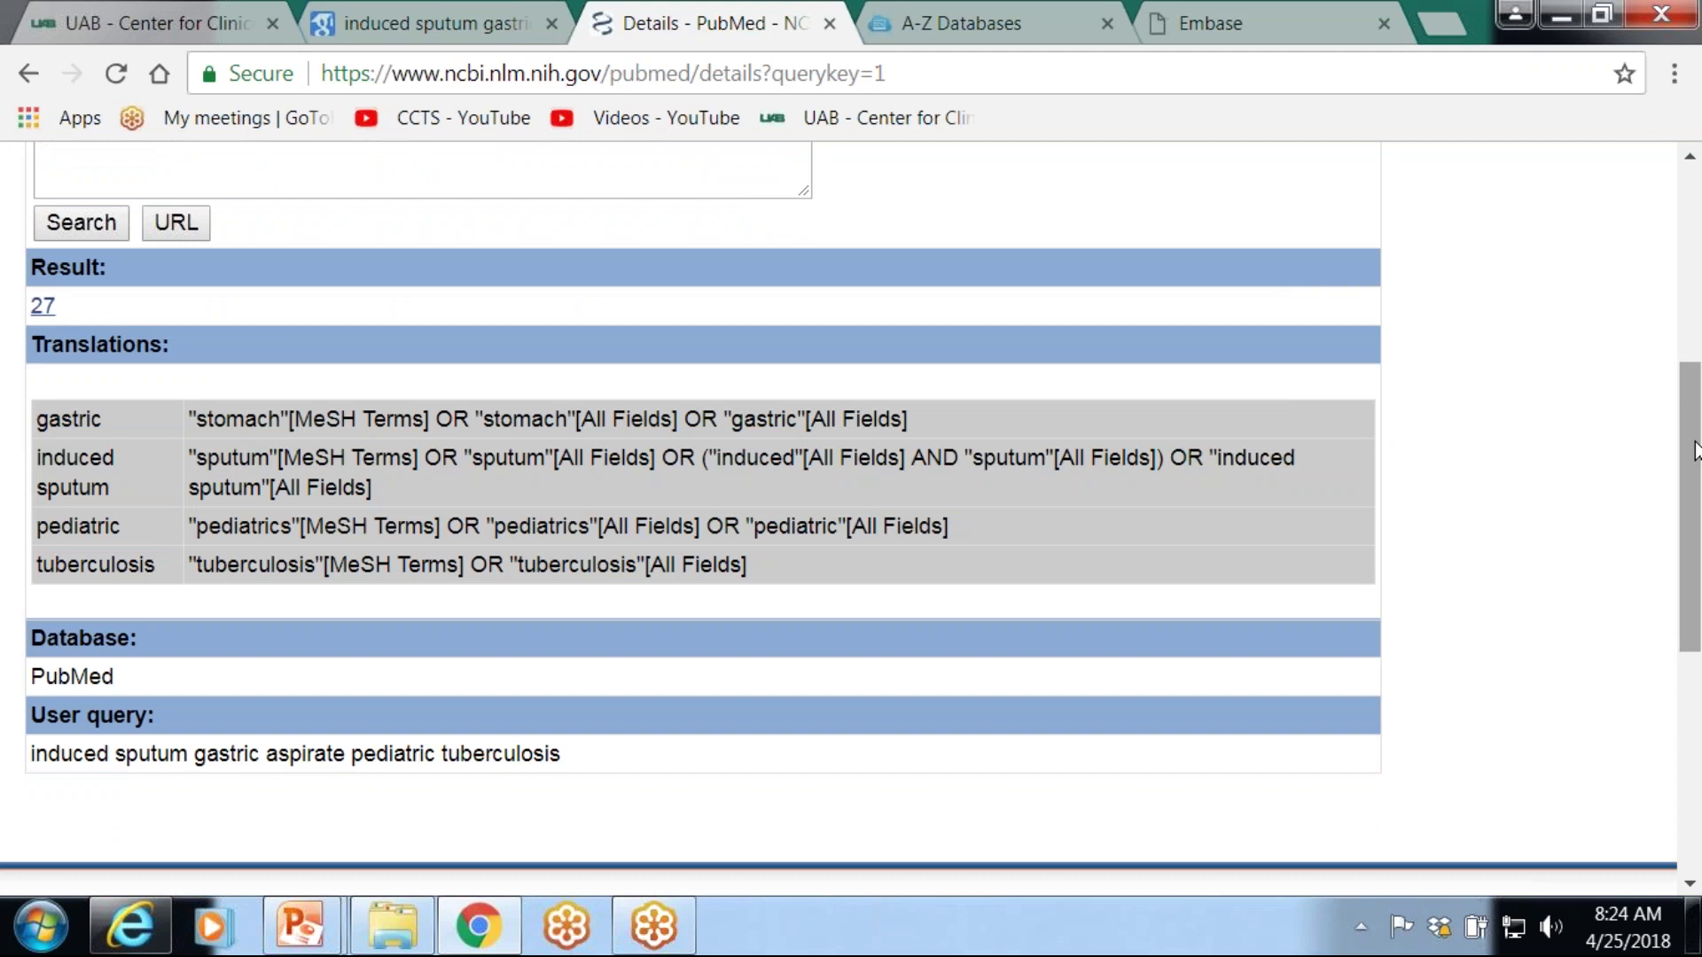
{"action": "left_click_drag", "start_coordinate": [1694, 451], "coordinate": [1695, 235]}
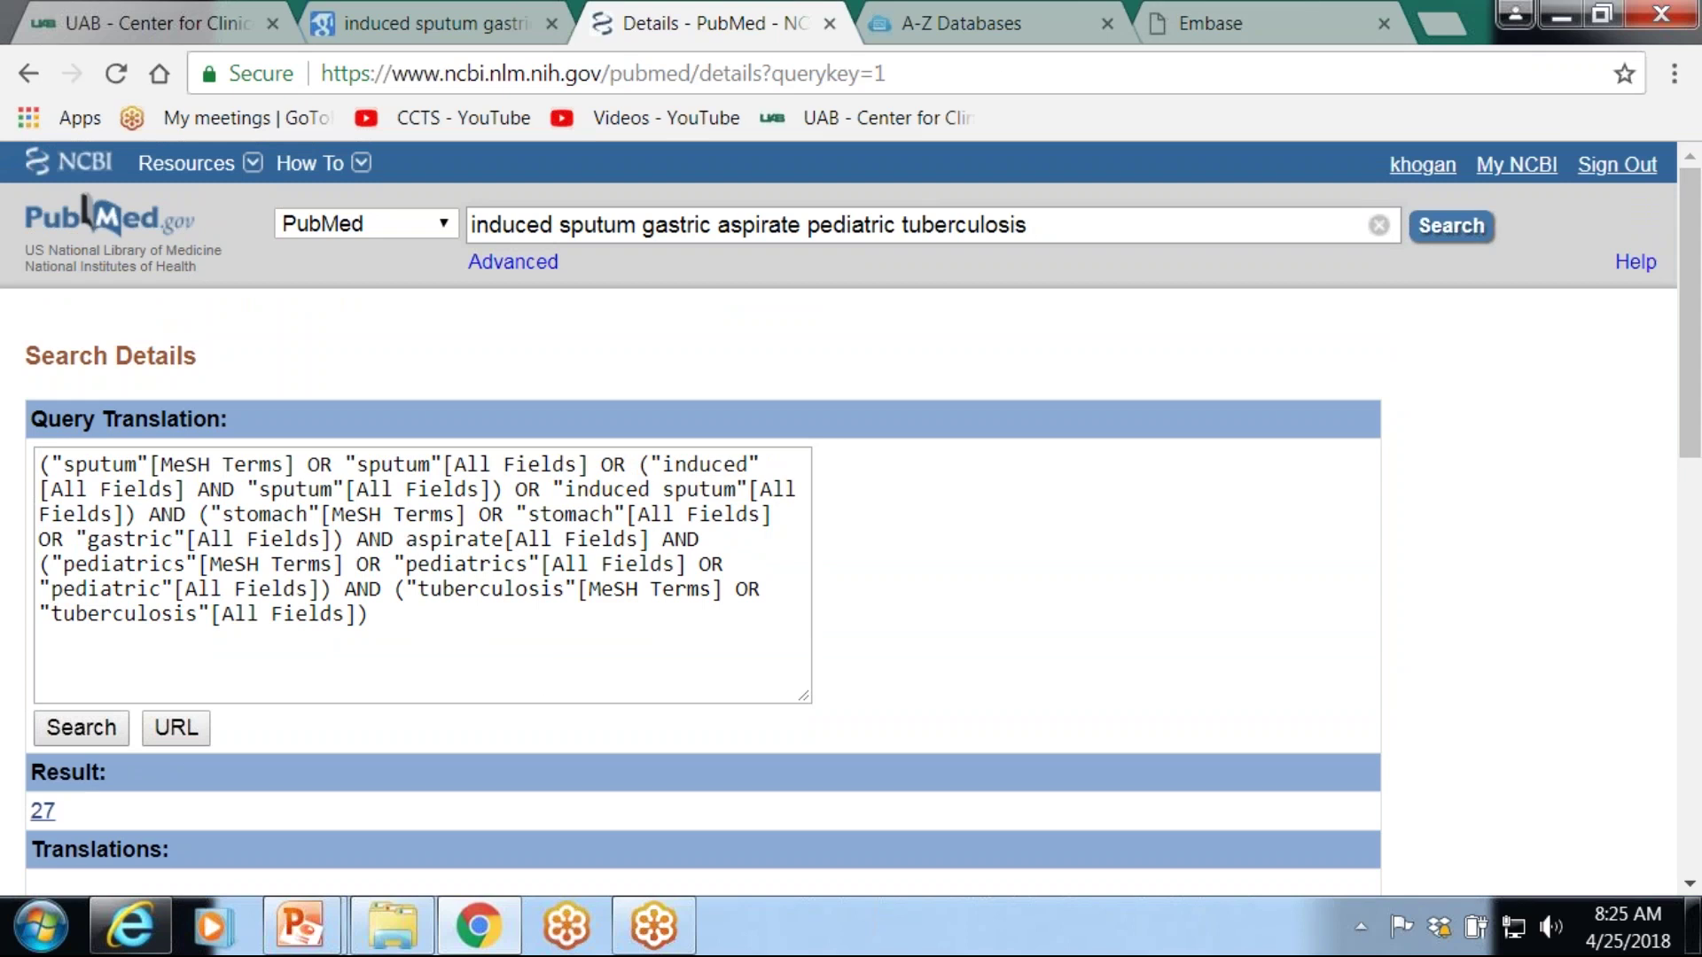
- Switch back to the PowerPoint slide show and advance to the "PubMed" slide
{"action": "mouse_move", "coordinate": [285, 925]}
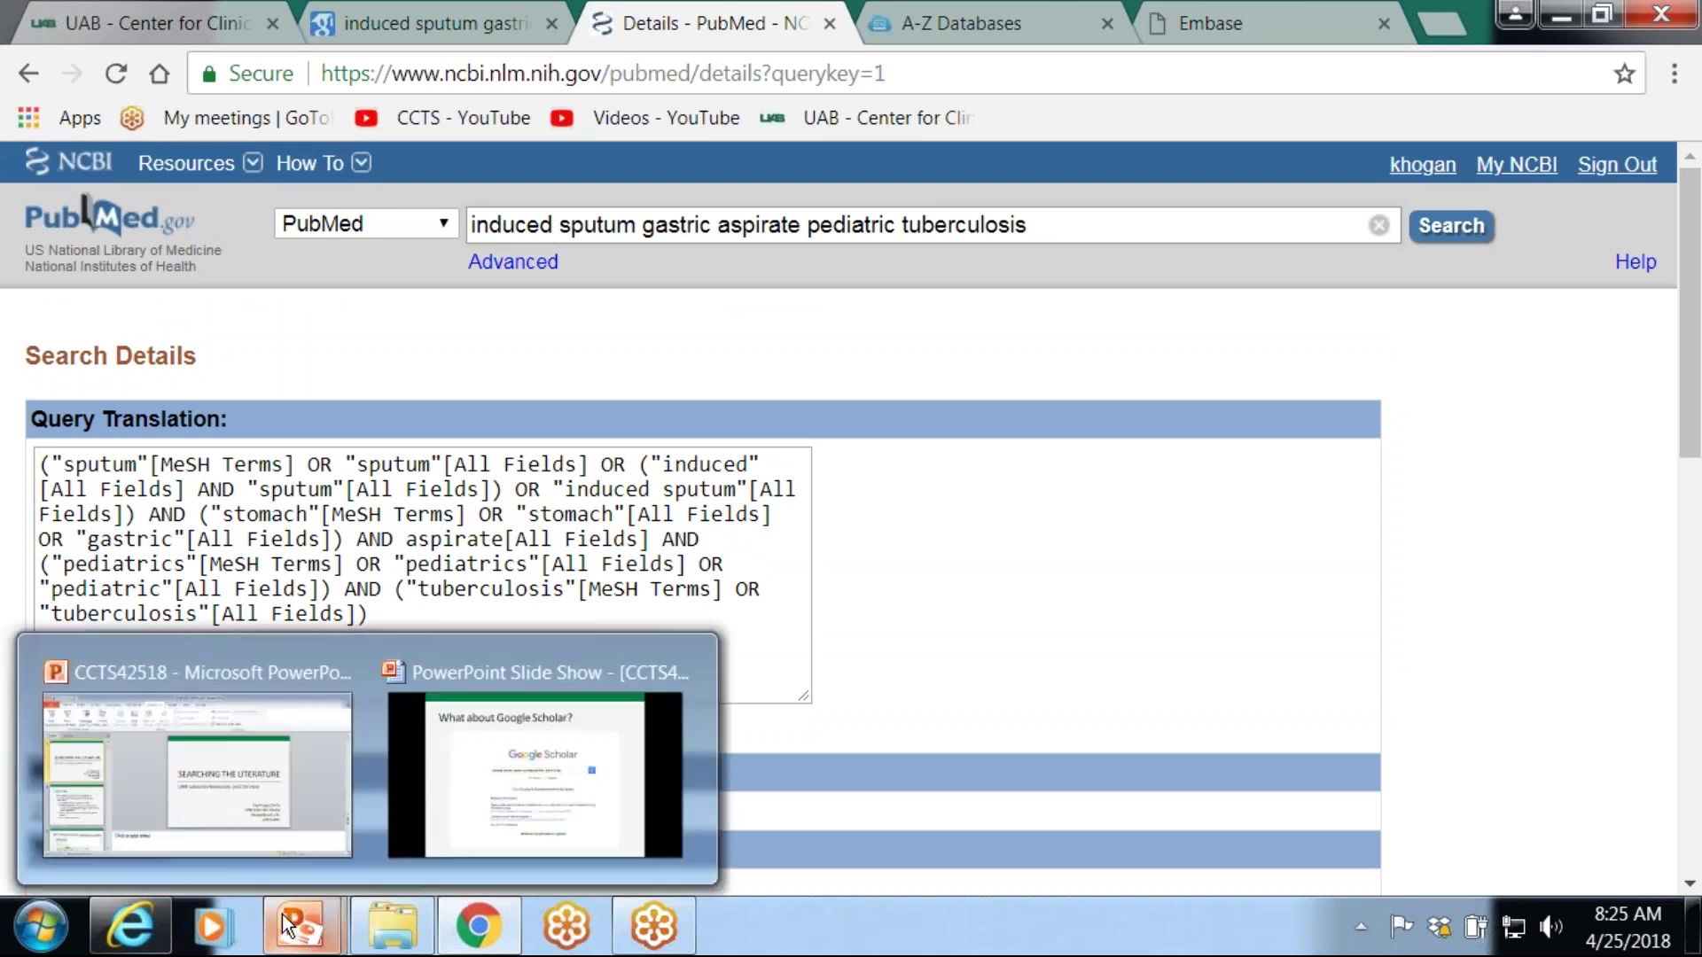
{"action": "left_click", "coordinate": [466, 812]}
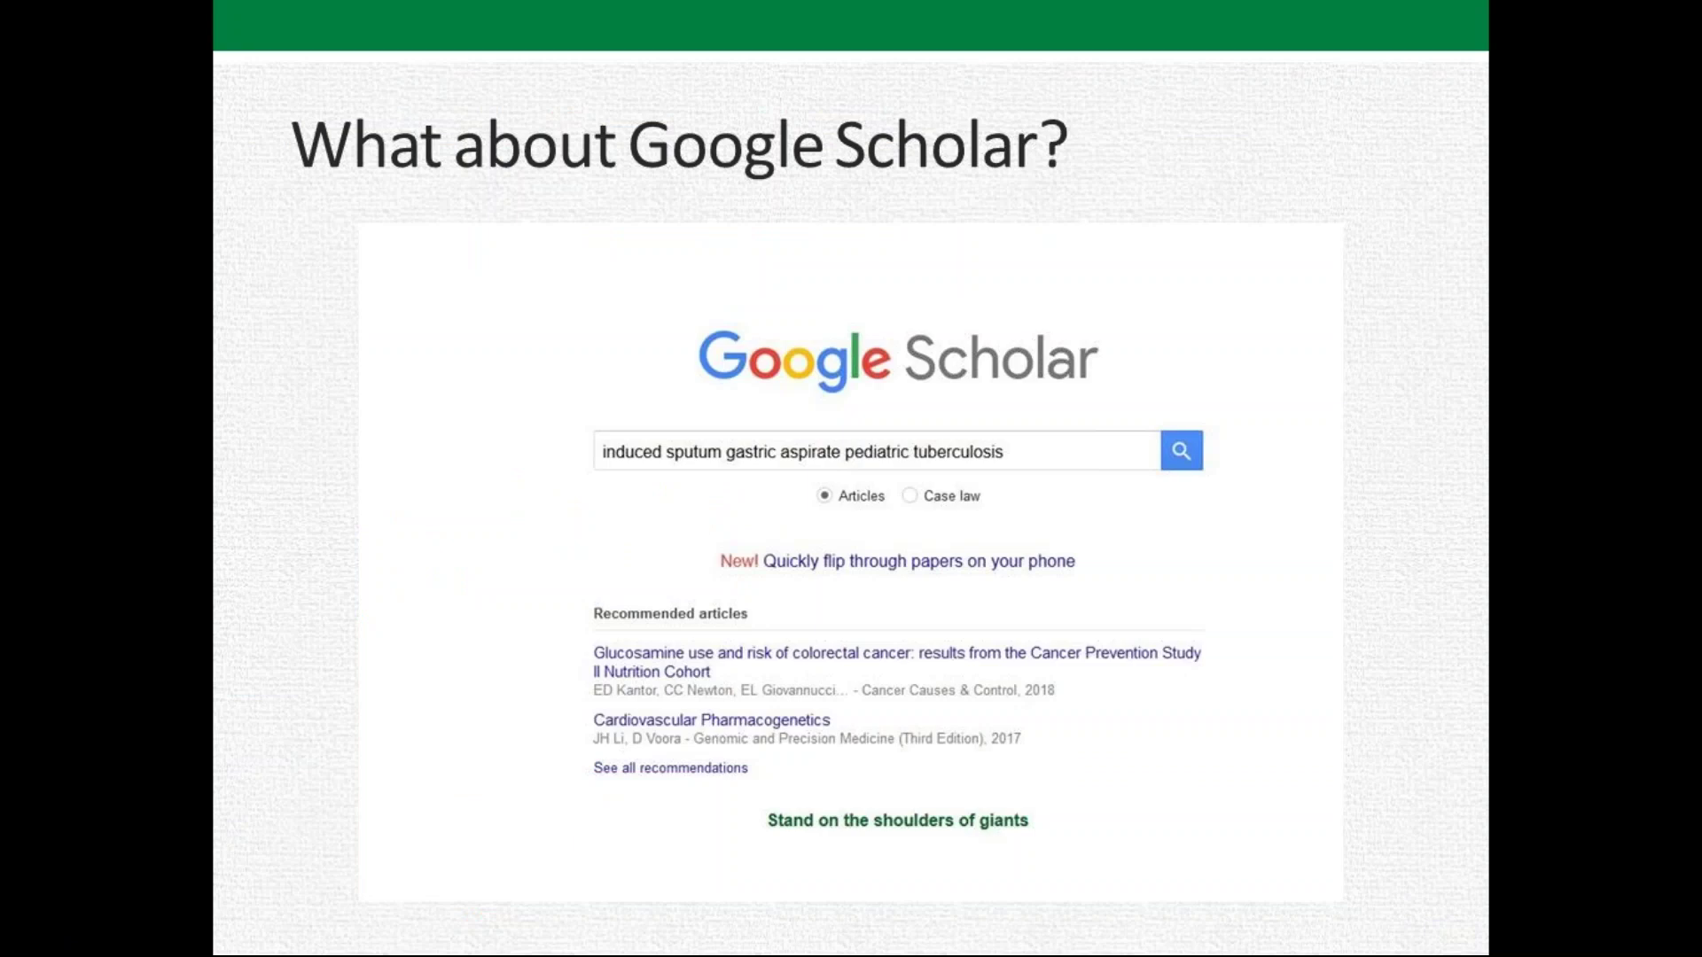
{"action": "key", "text": "Right"}
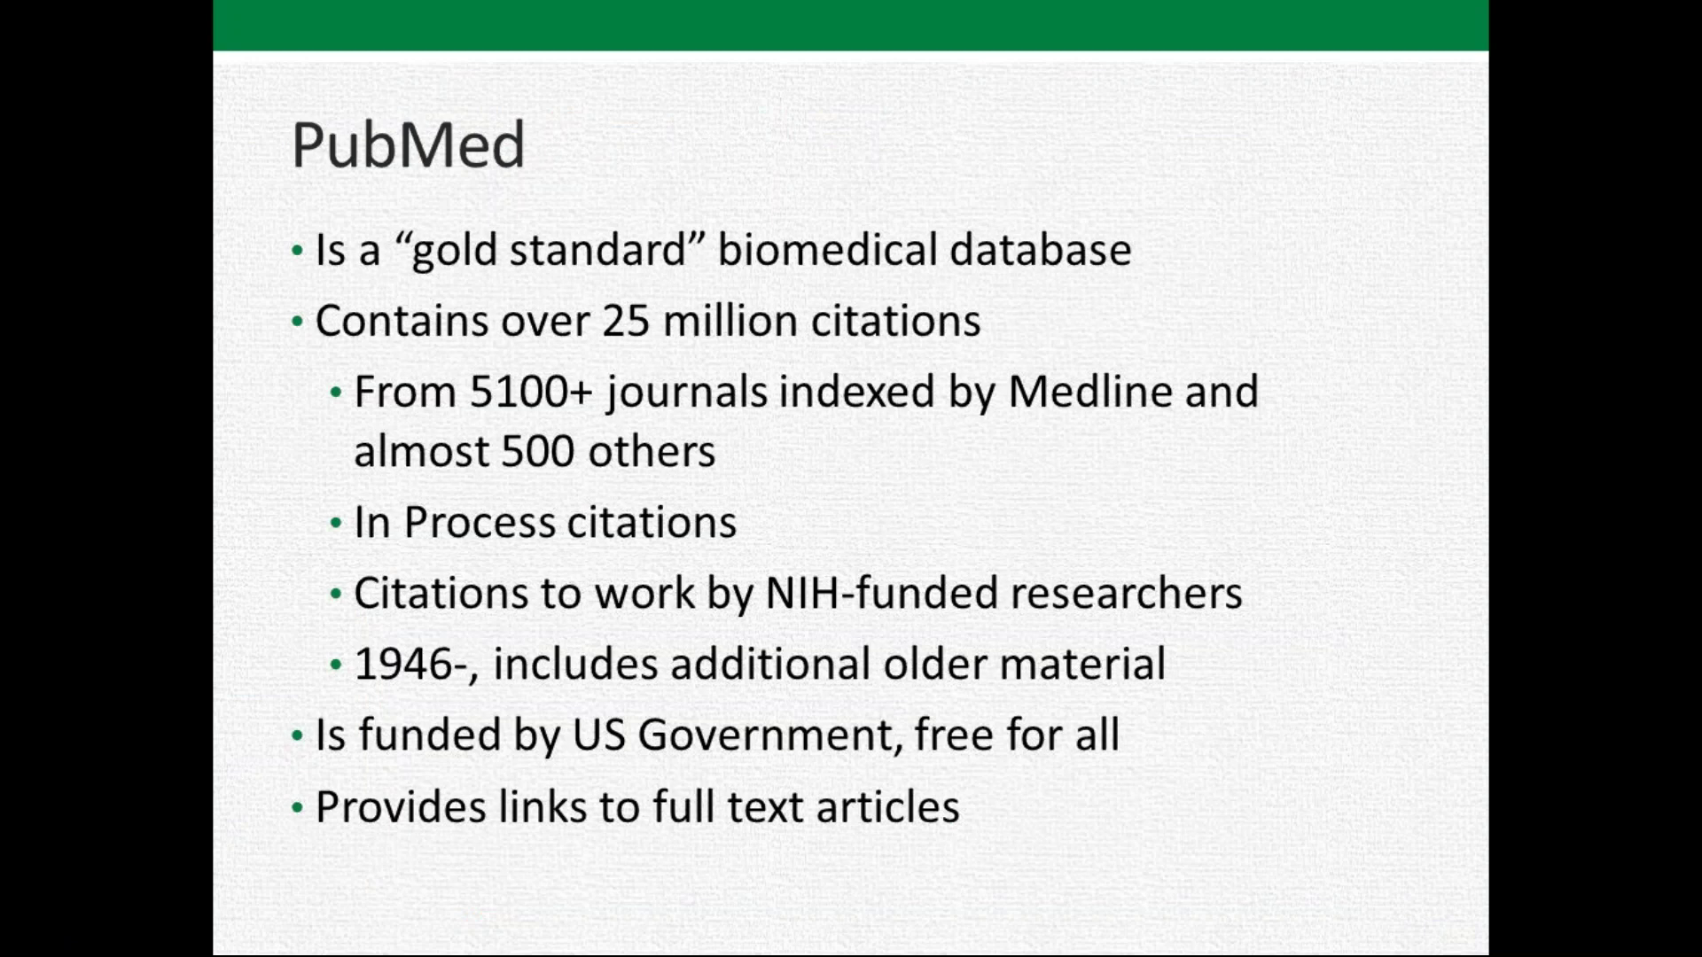
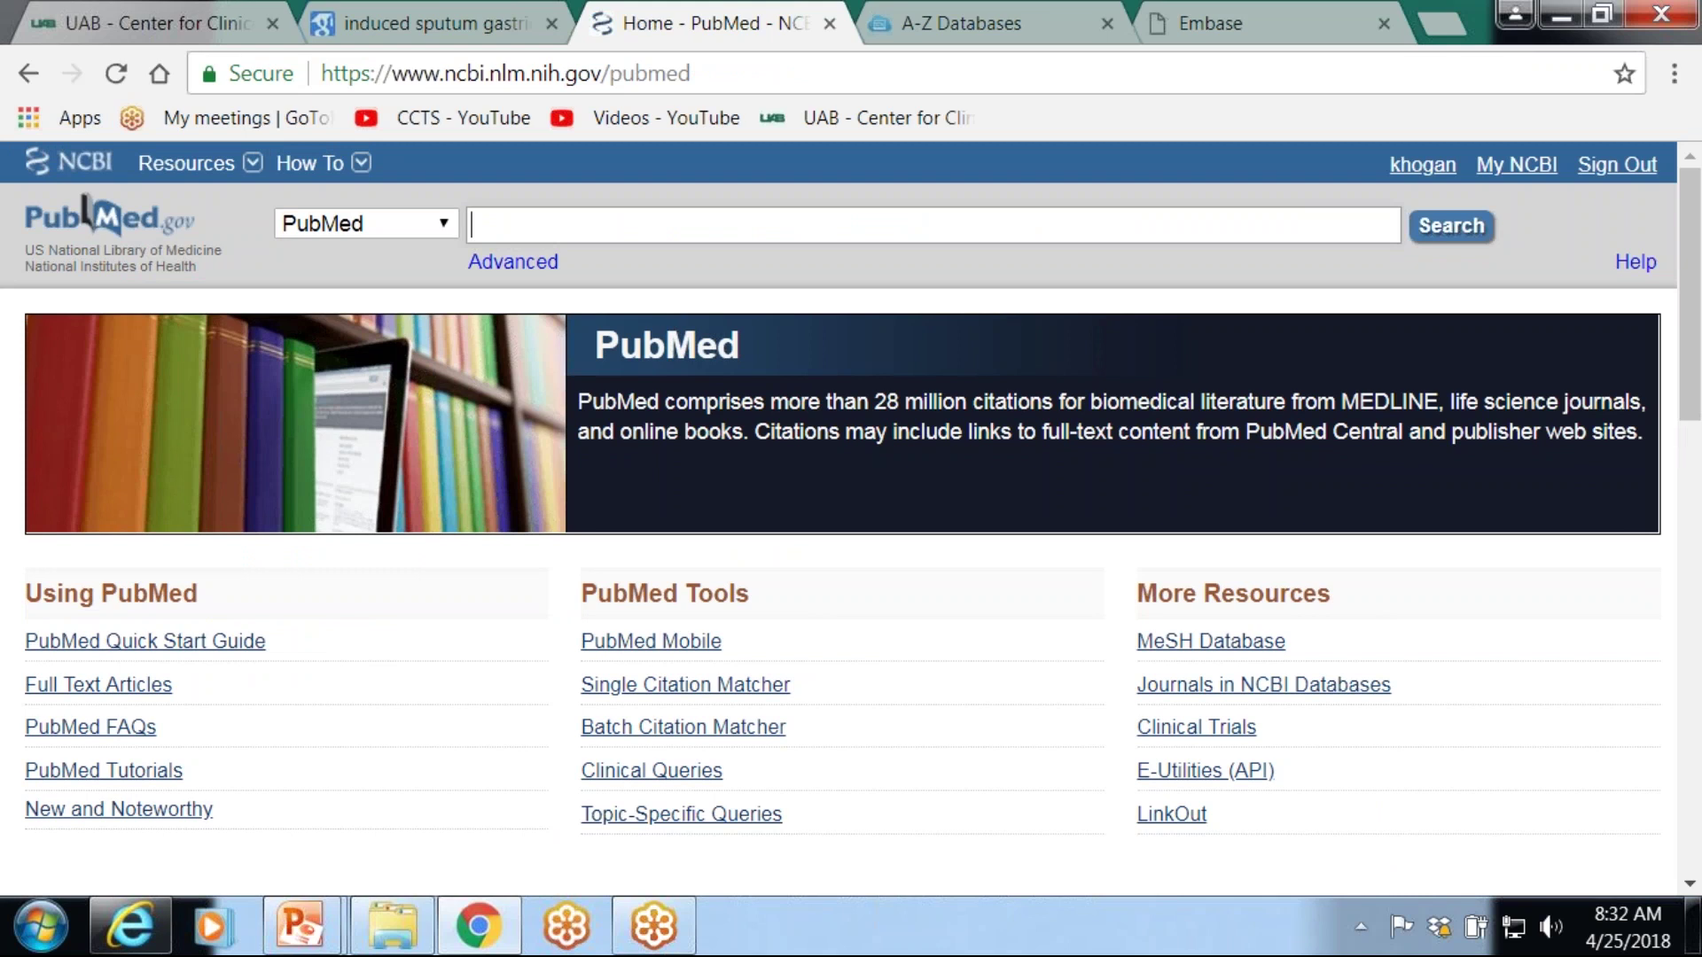
- Search PubMed for "nonalcoholic fatty liver disease" using the matching suggested term
{"action": "left_click_drag", "start_coordinate": [1693, 224], "coordinate": [1693, 238]}
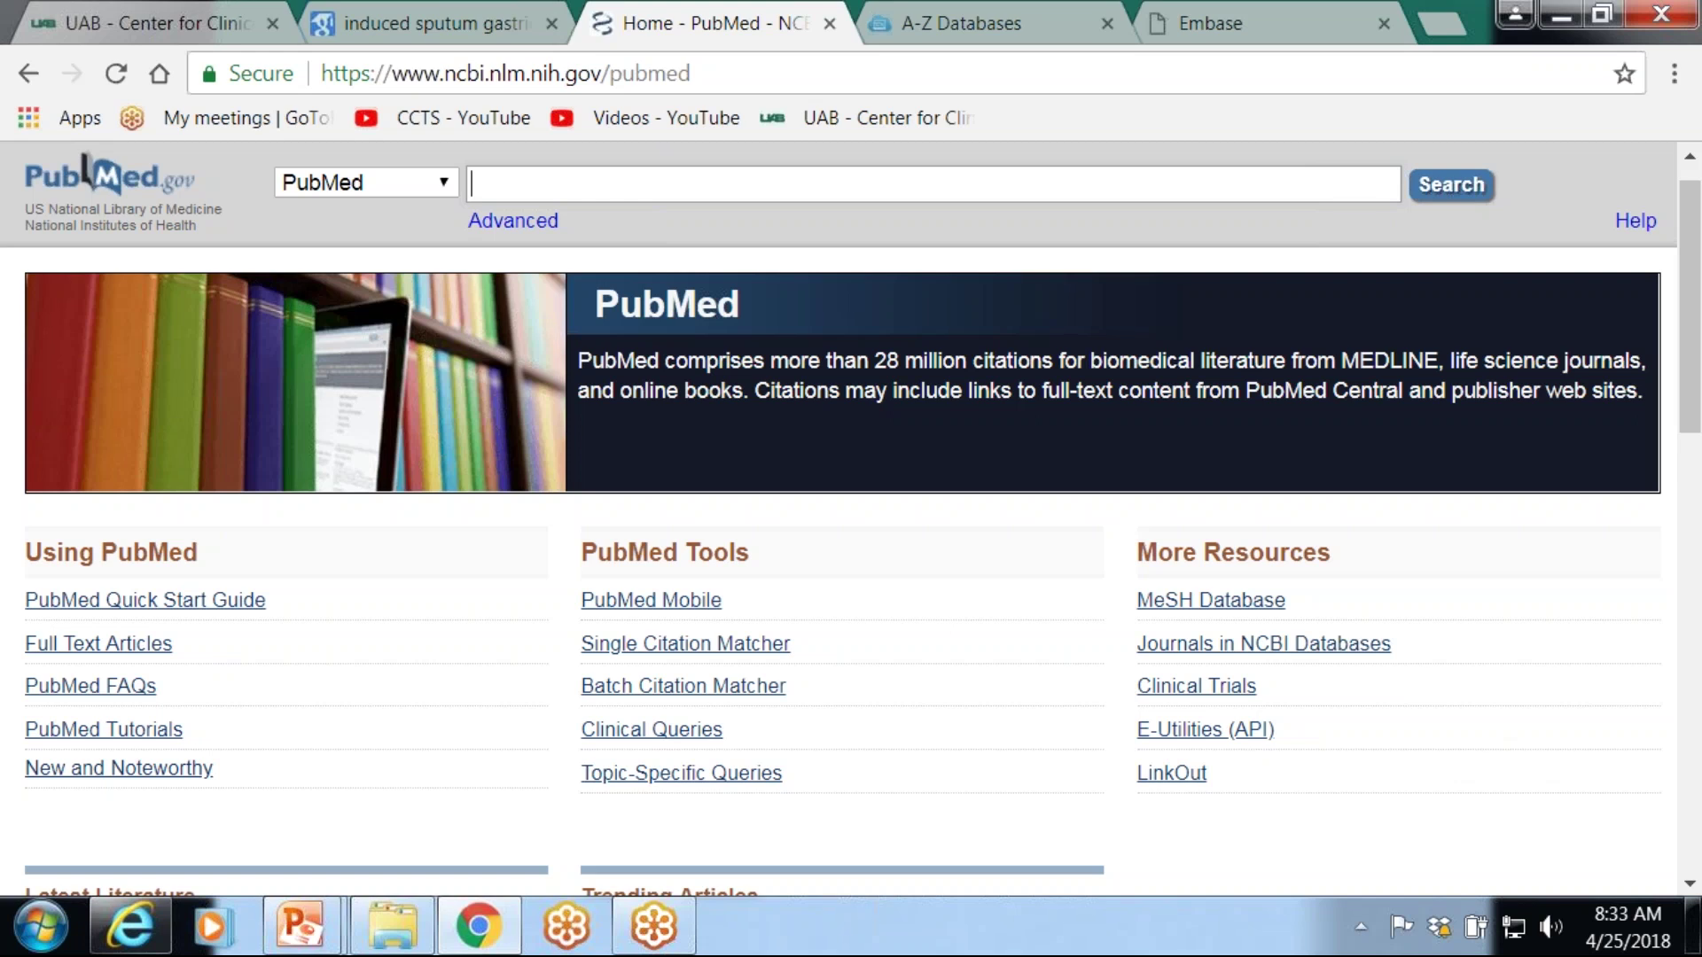
{"action": "type", "text": "nona"}
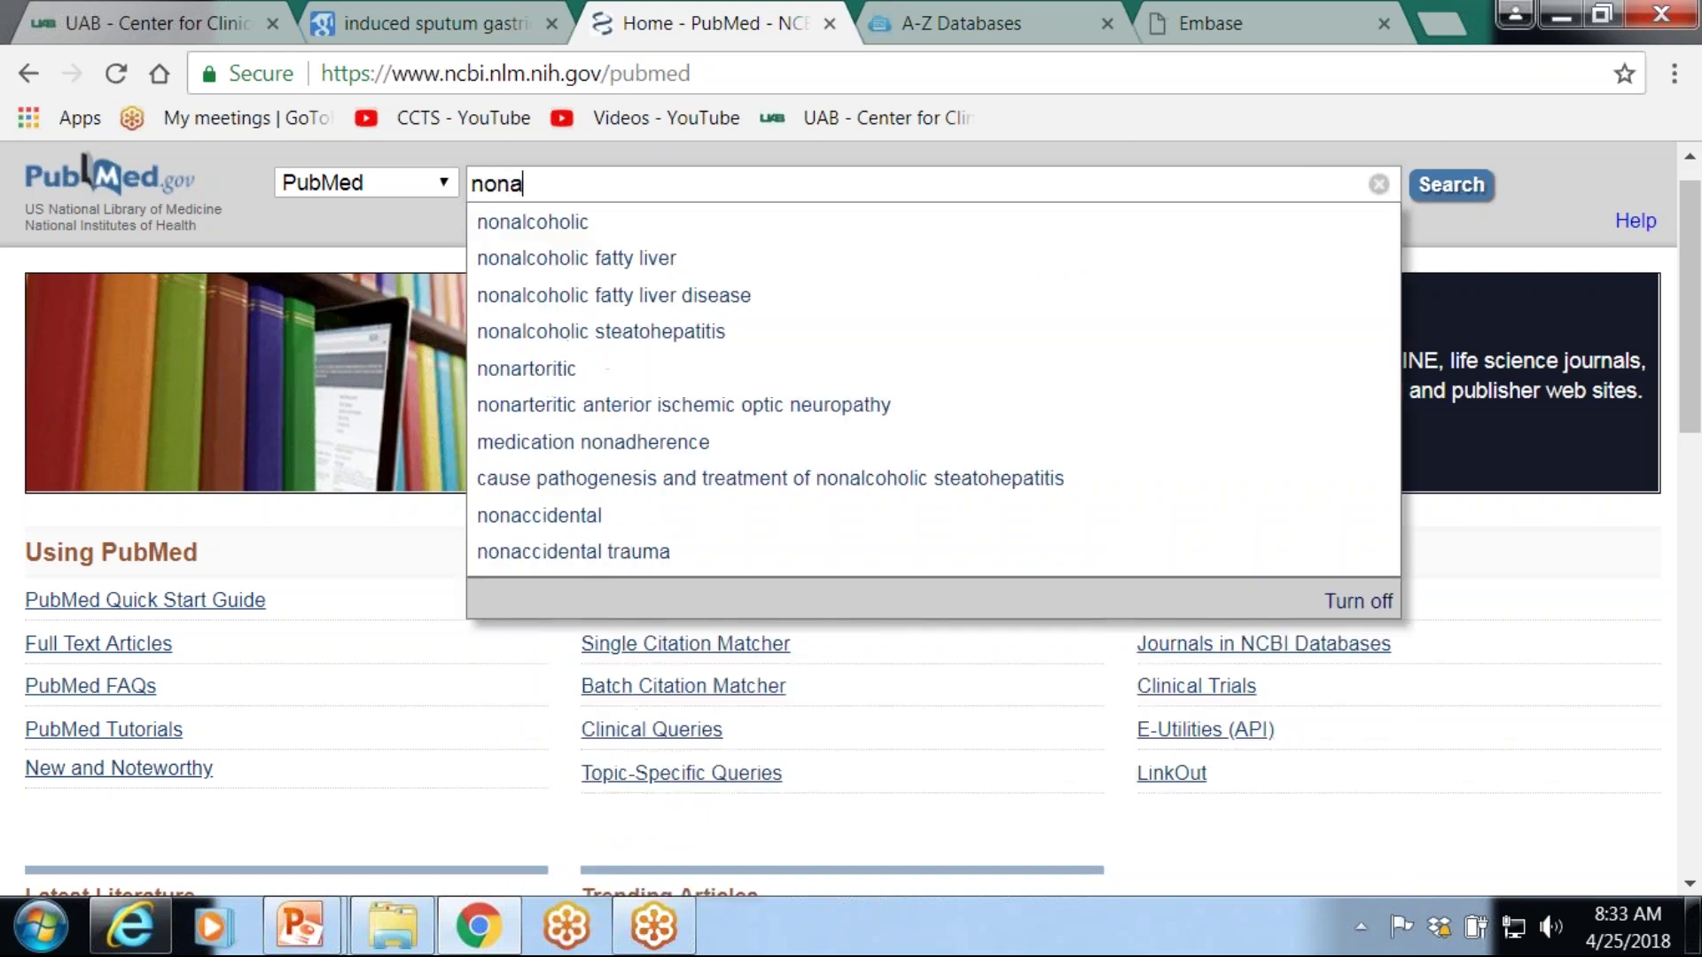
{"action": "type", "text": "lc"}
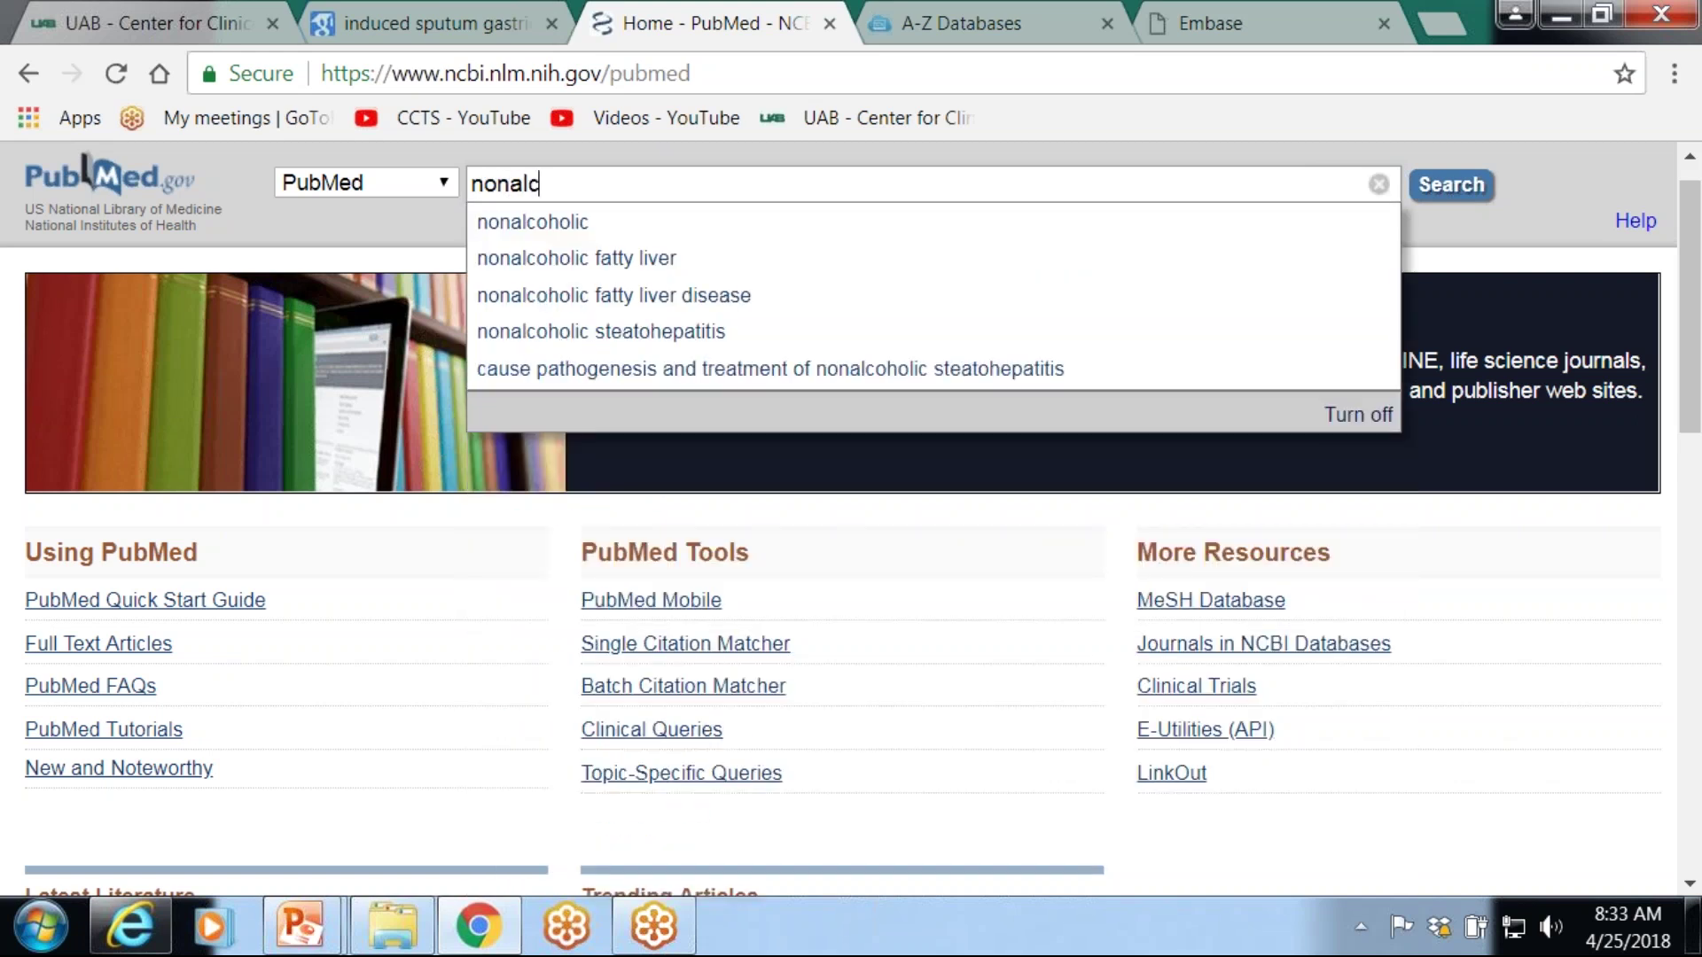
{"action": "left_click", "coordinate": [642, 300]}
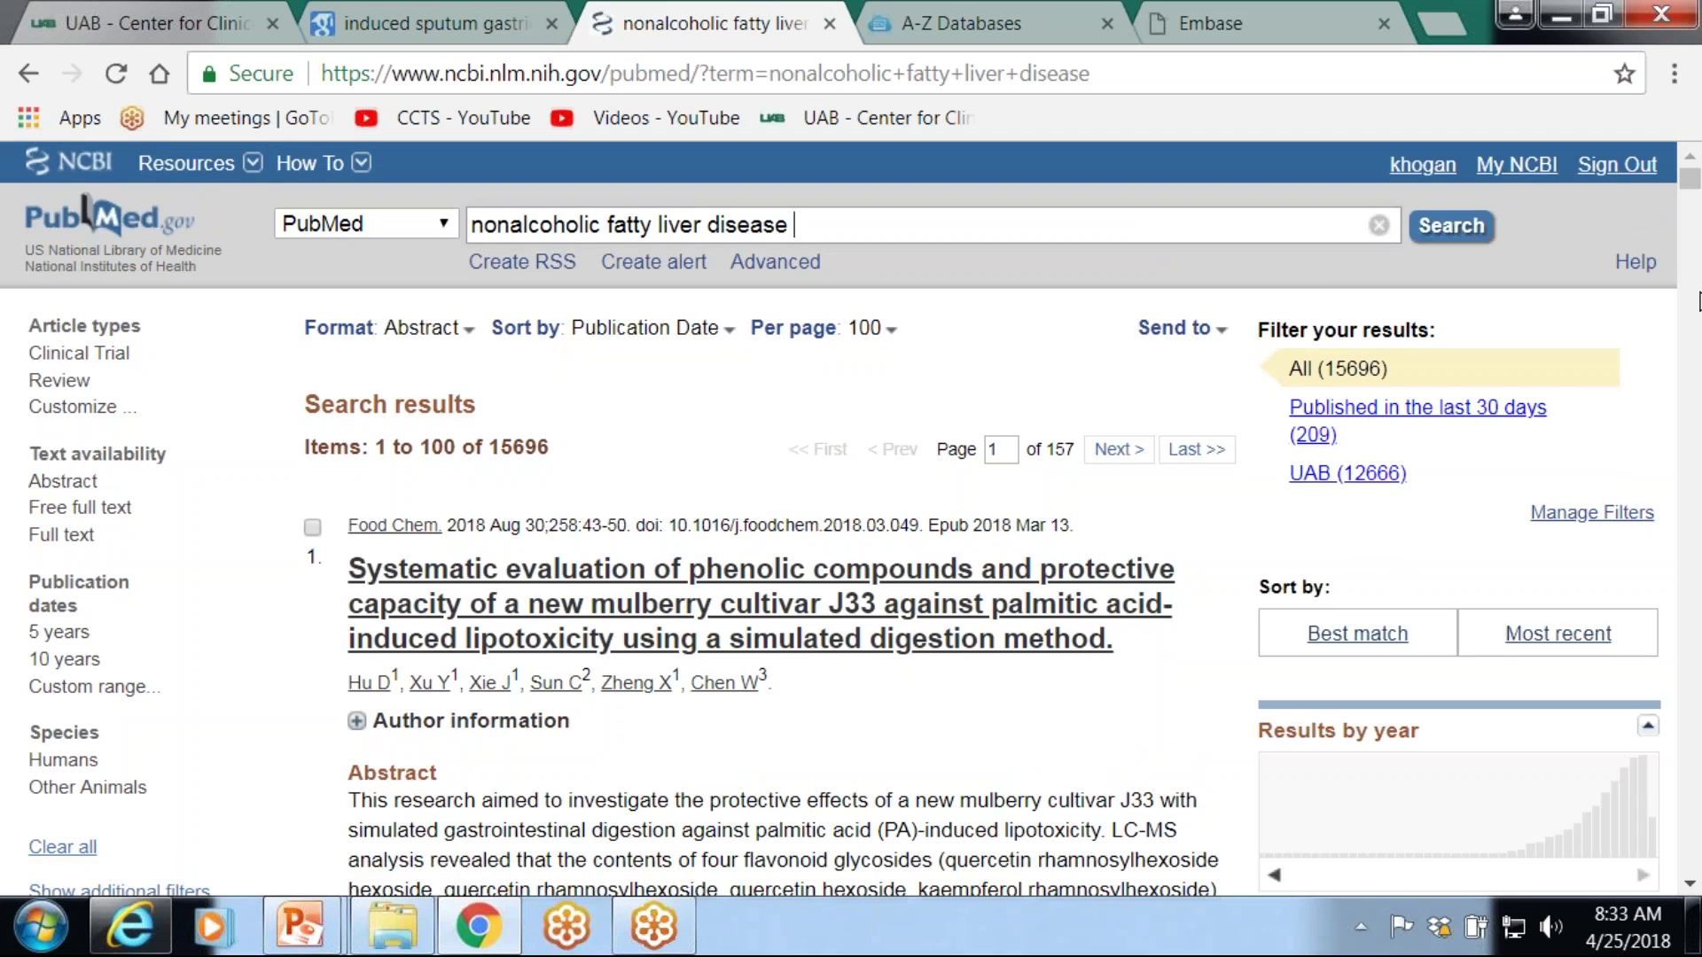
- Open the full search details for the nonalcoholic fatty liver disease search and review its query translation and term translations
{"action": "scroll", "coordinate": [1698, 294], "scroll_direction": "down", "scroll_amount": 15}
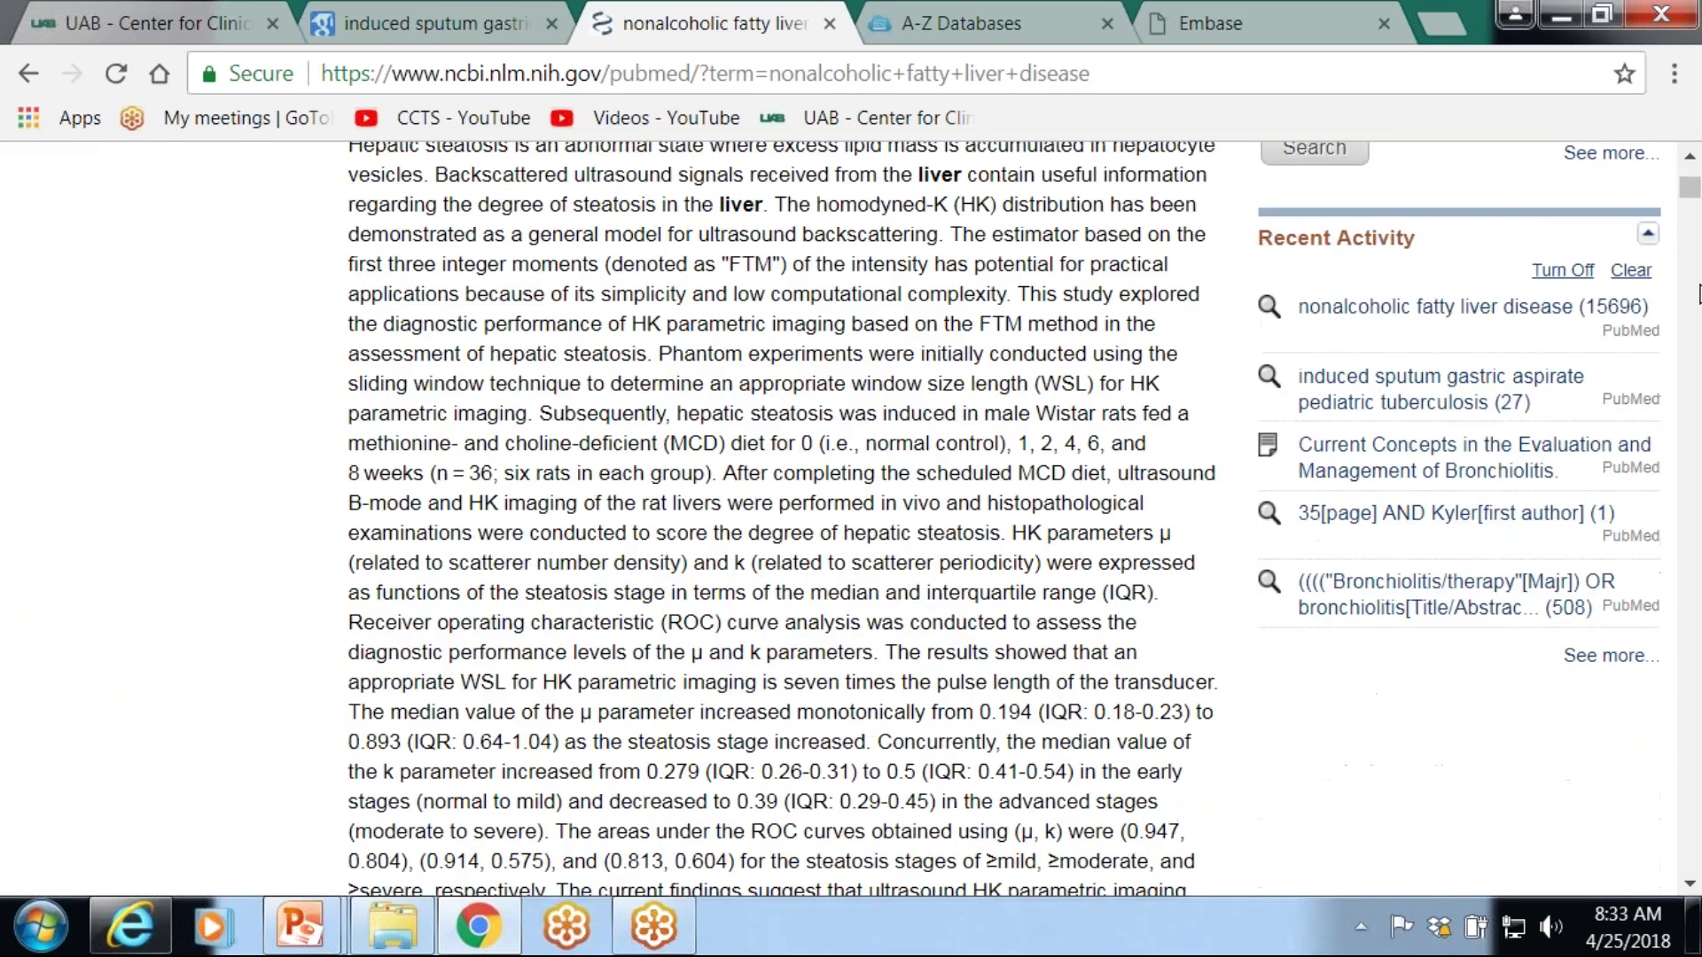
{"action": "scroll", "coordinate": [1698, 294], "scroll_direction": "up", "scroll_amount": 4}
{"action": "left_click", "coordinate": [1603, 464]}
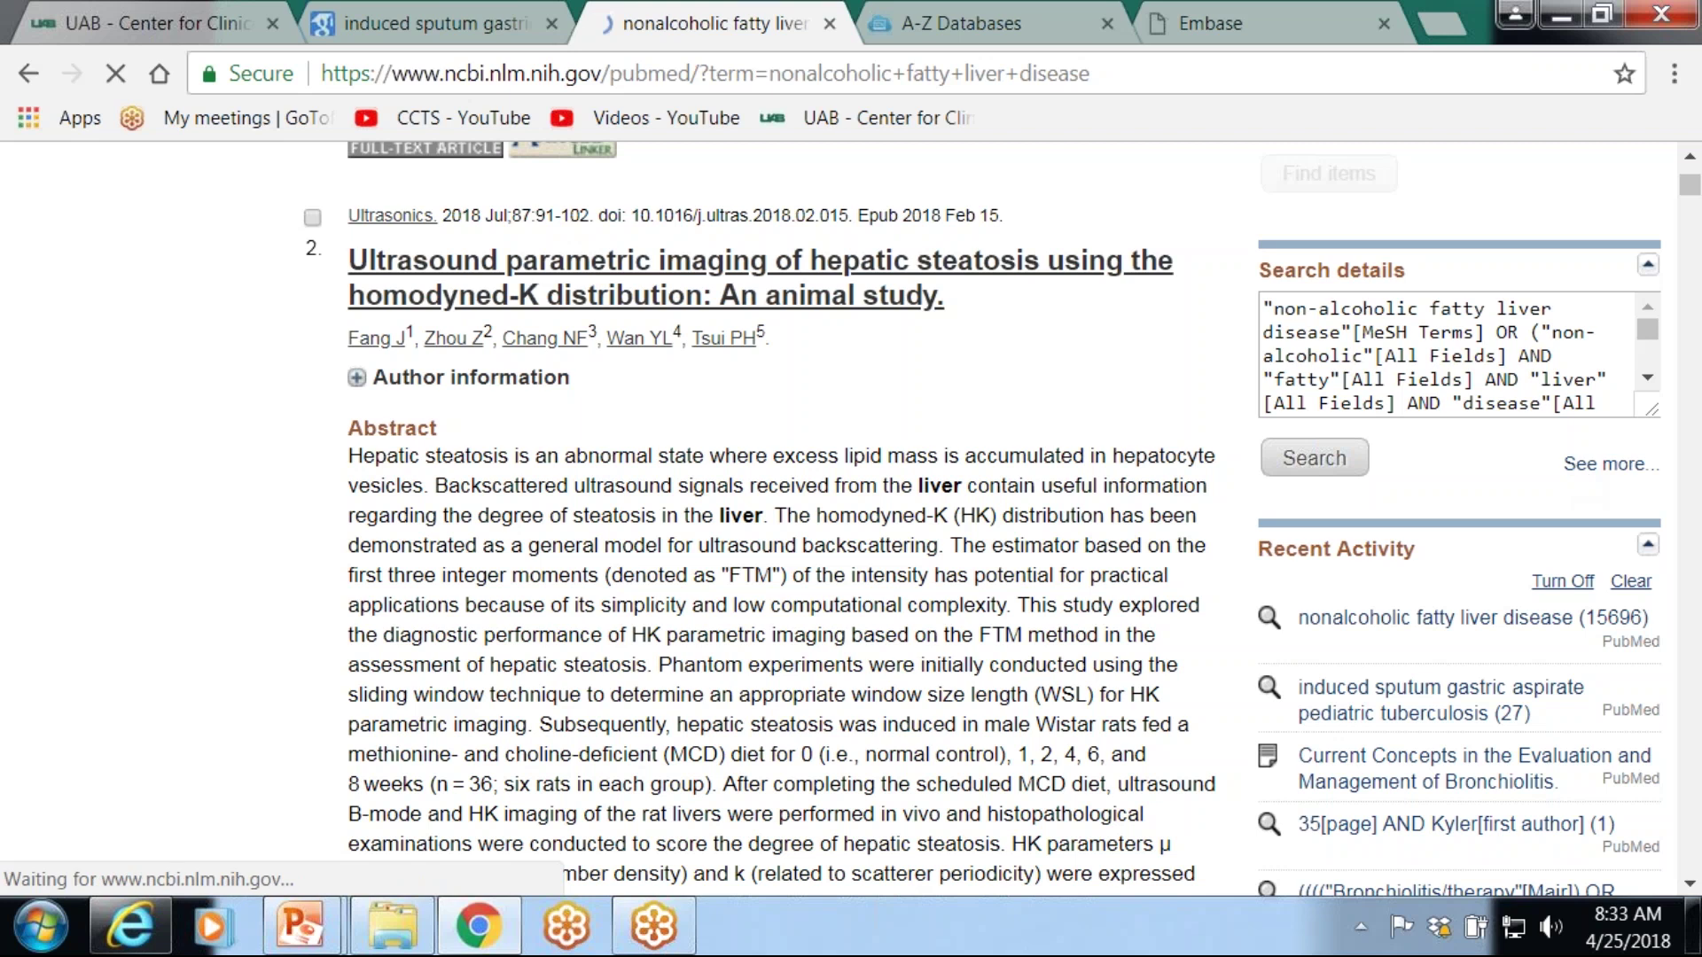
{"action": "scroll", "coordinate": [899, 513], "scroll_direction": "down", "scroll_amount": 3}
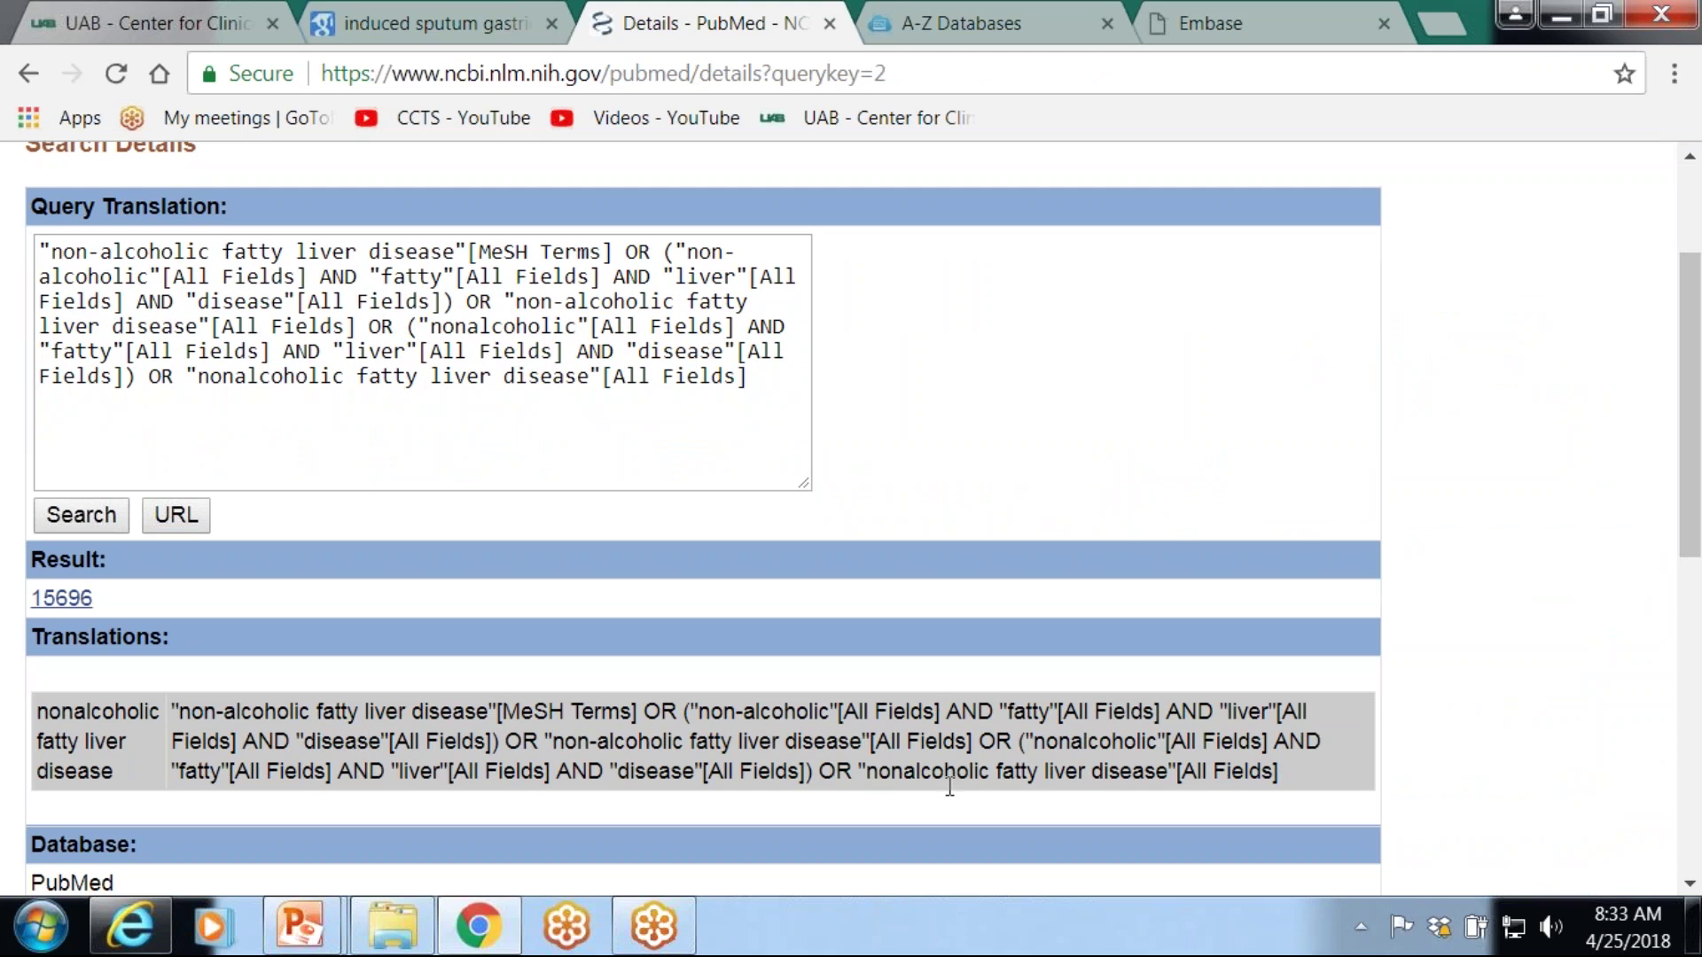
{"action": "left_click_drag", "start_coordinate": [1689, 380], "coordinate": [1693, 288]}
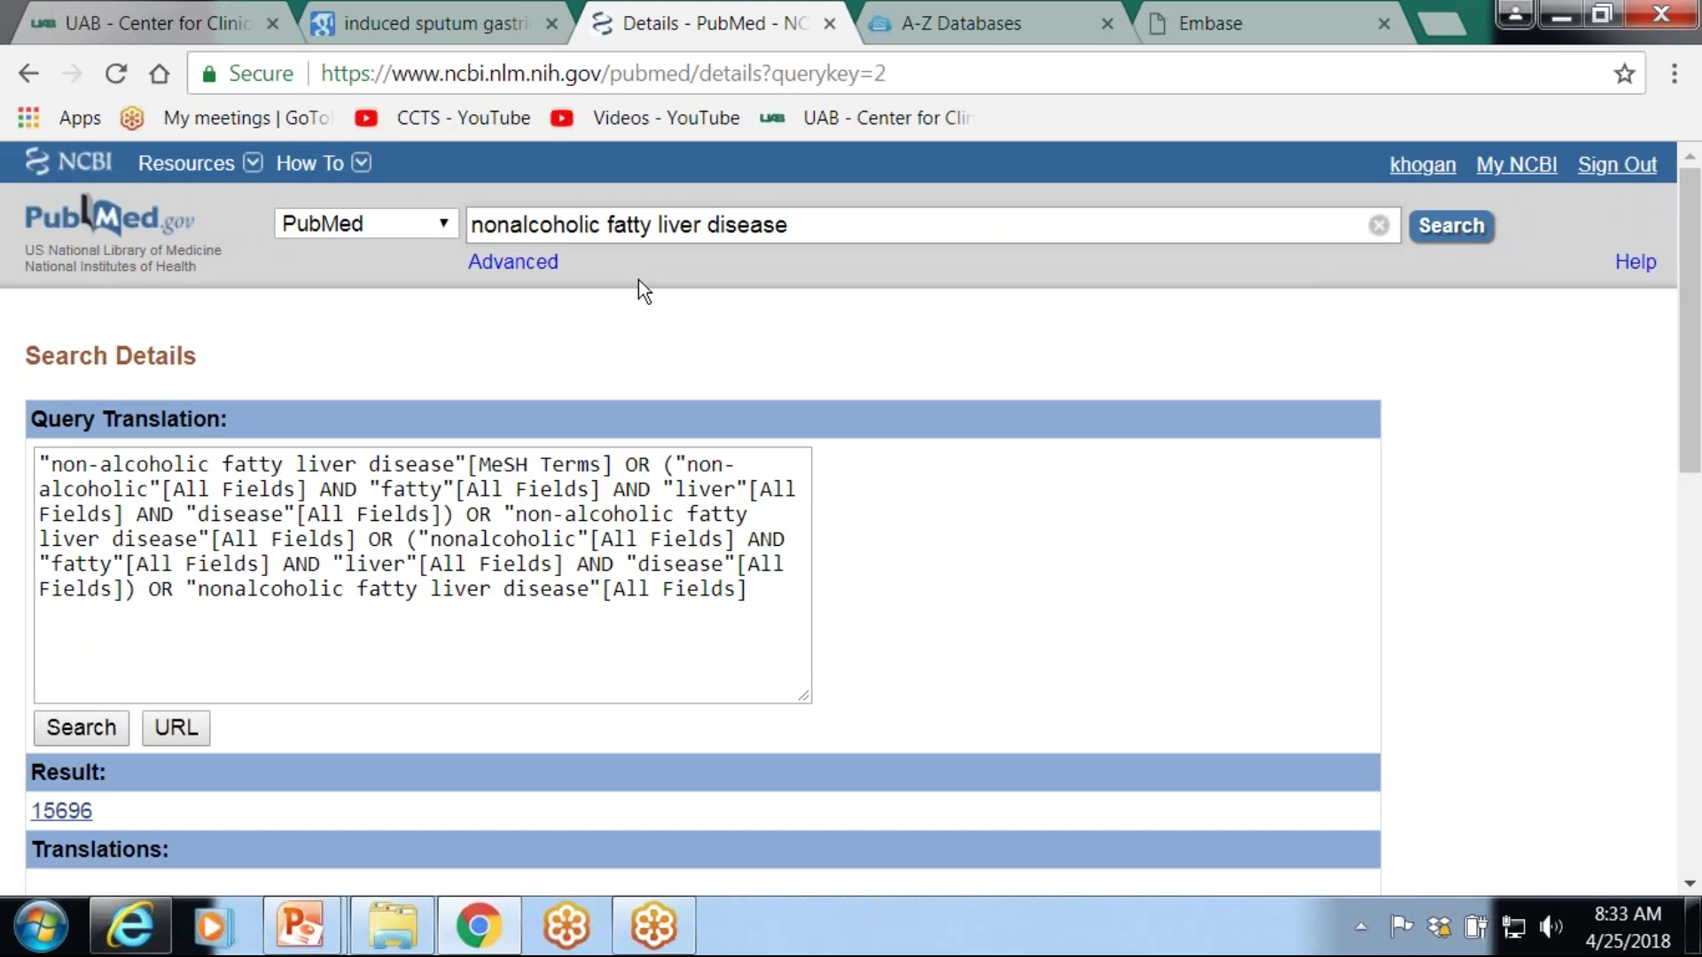
- Replace the PubMed query with "physical activity" and run the search
{"action": "triple_click", "coordinate": [780, 223]}
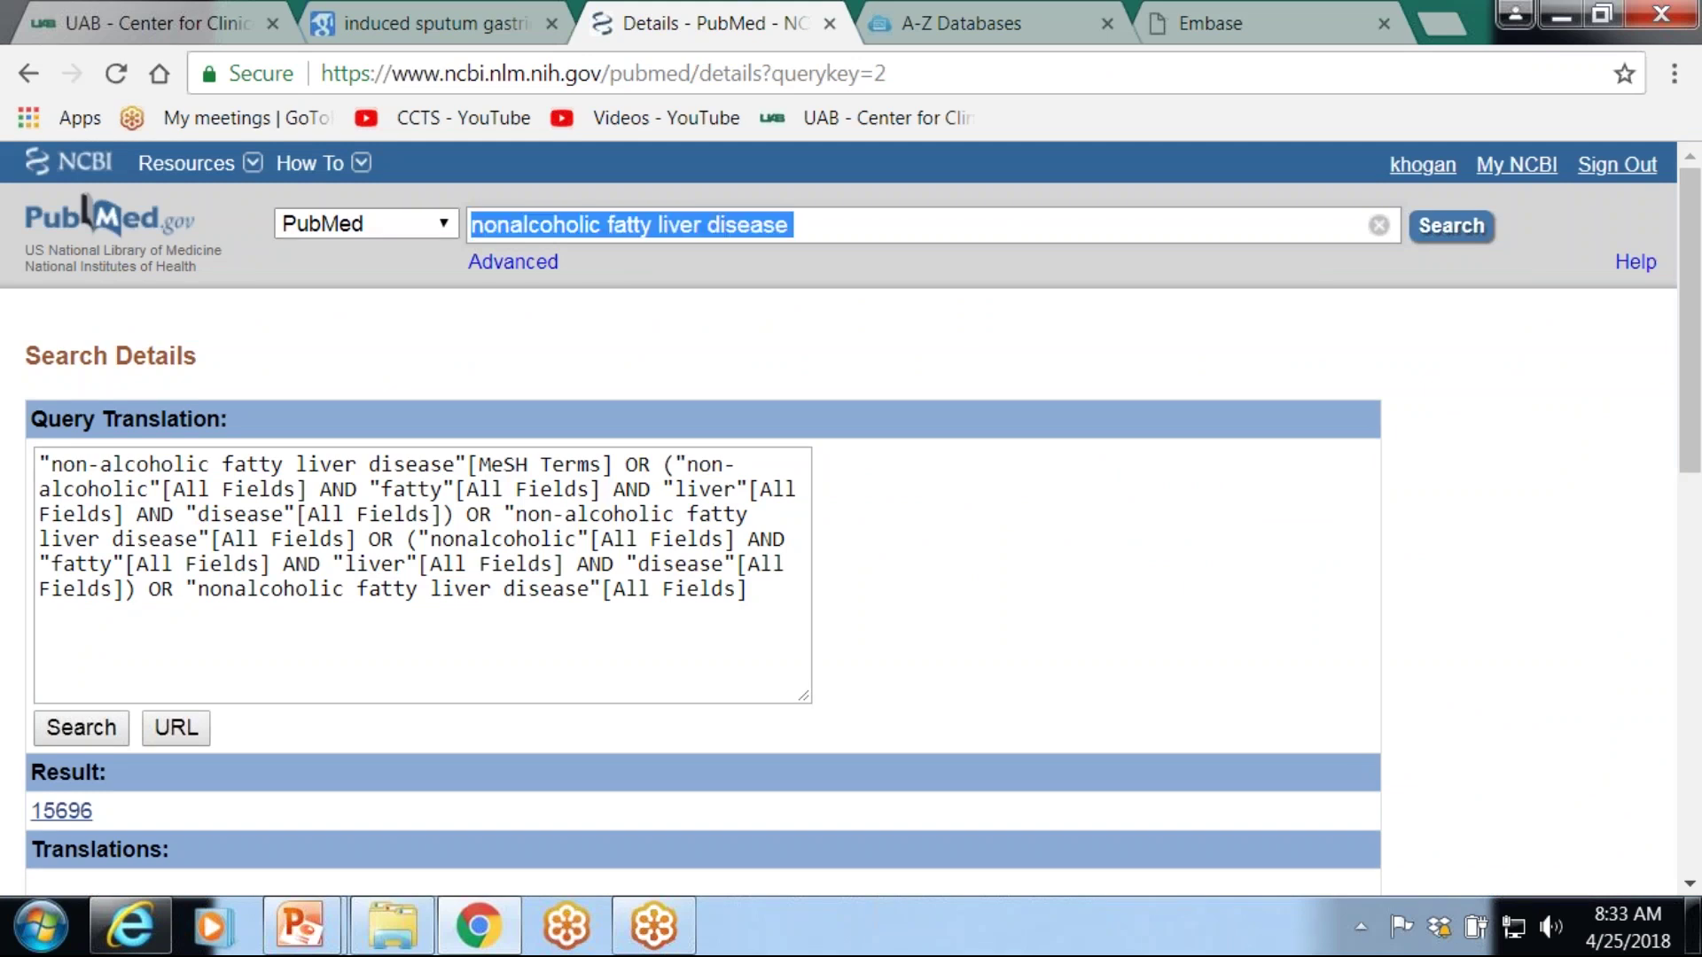
{"action": "type", "text": "phys"}
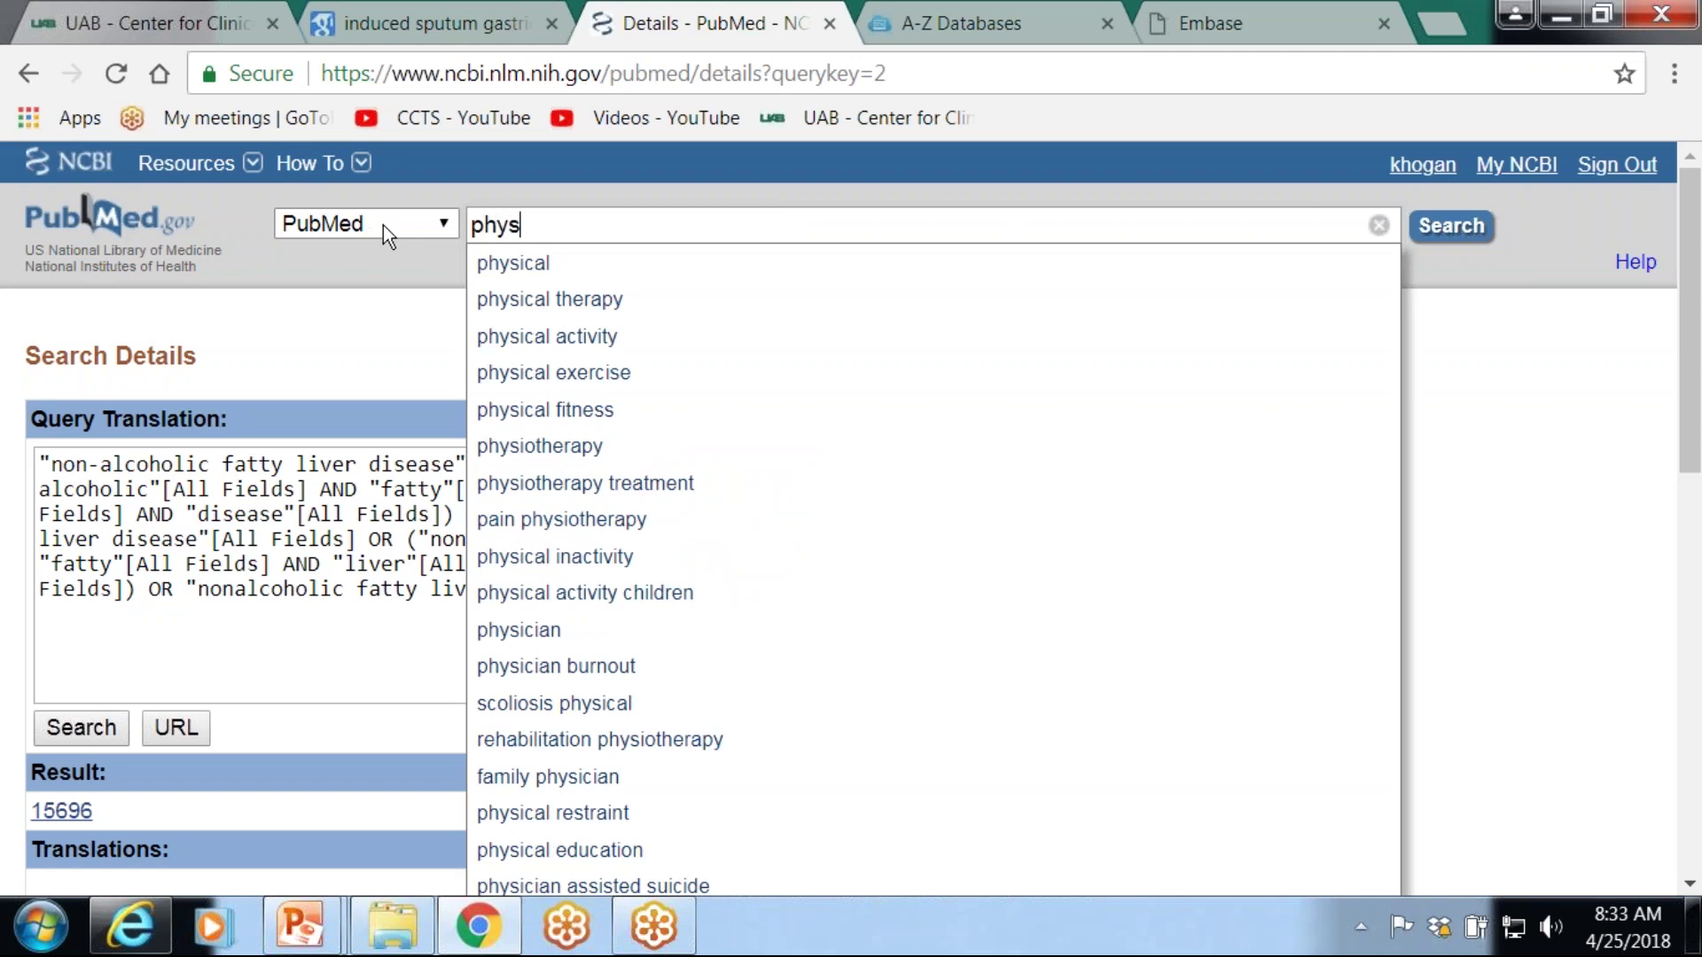
{"action": "type", "text": "ical acti"}
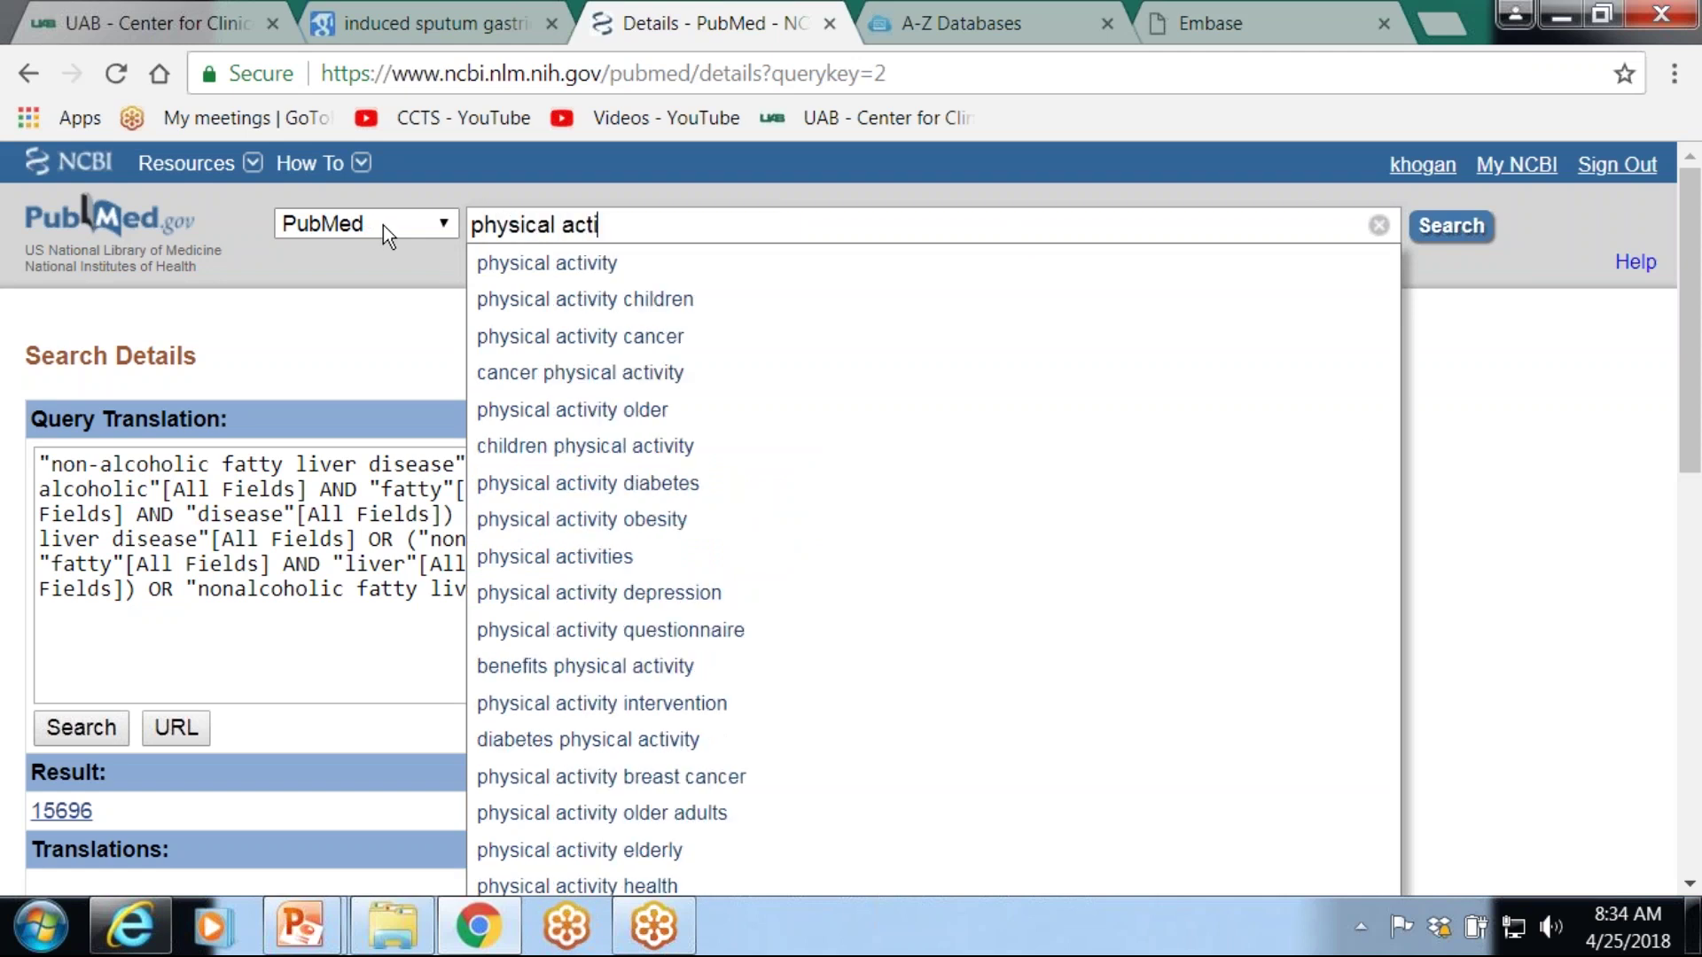
{"action": "type", "text": "vity"}
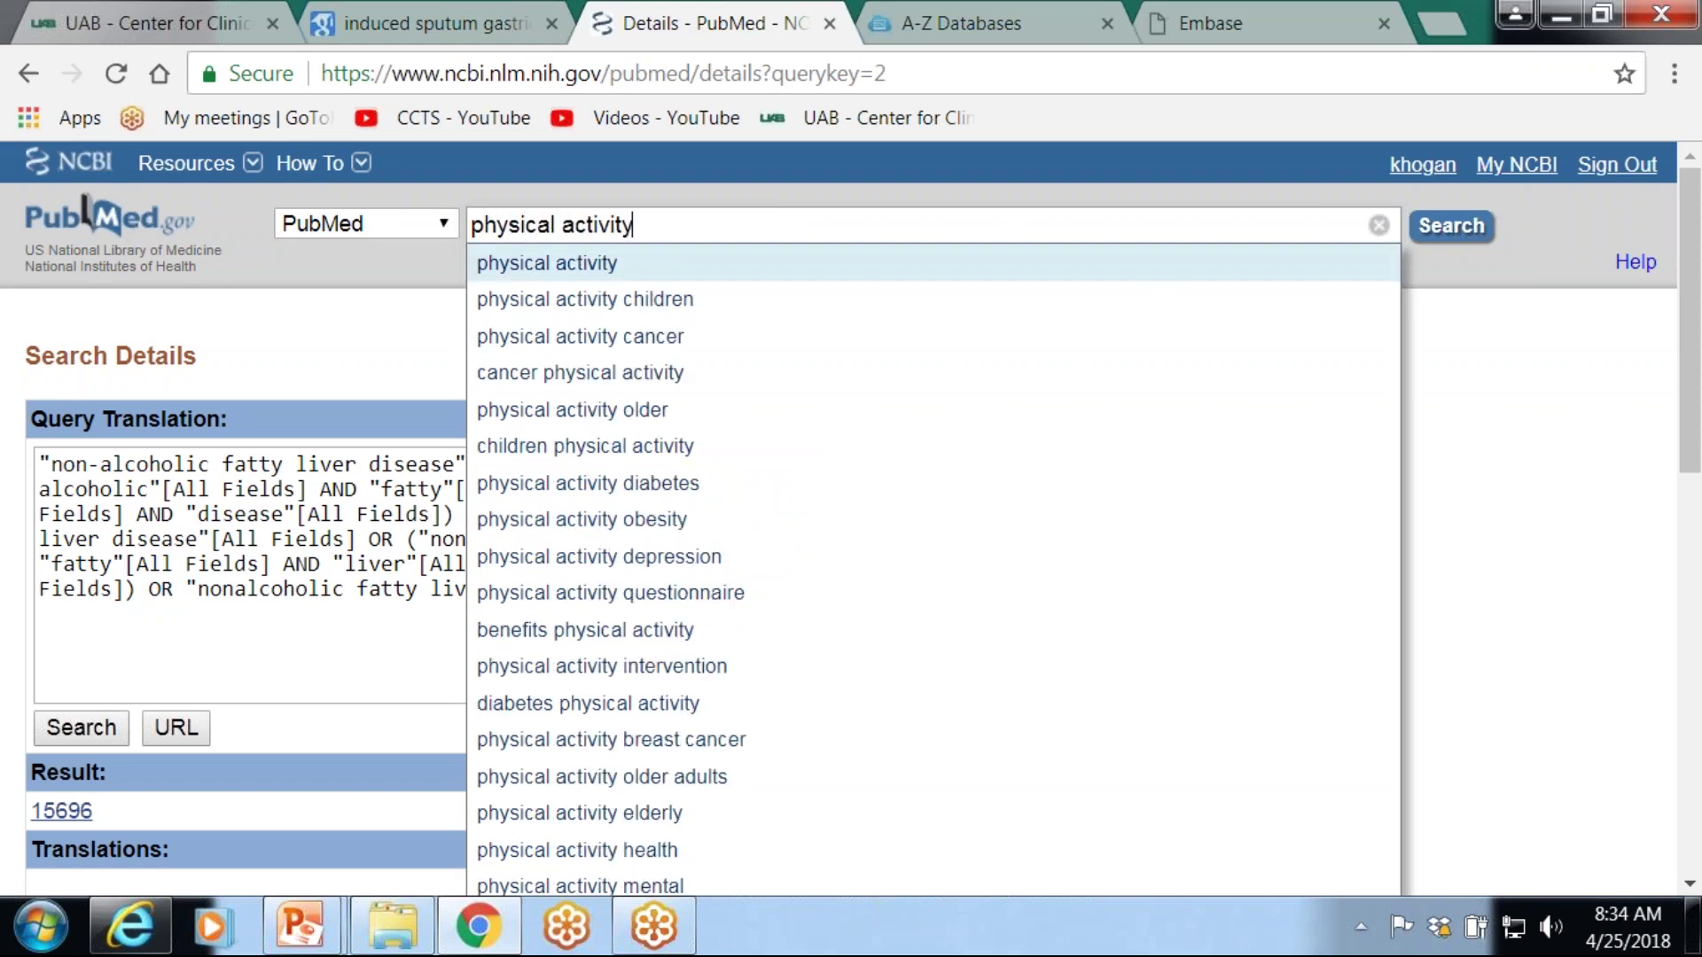
{"action": "left_click", "coordinate": [1482, 233]}
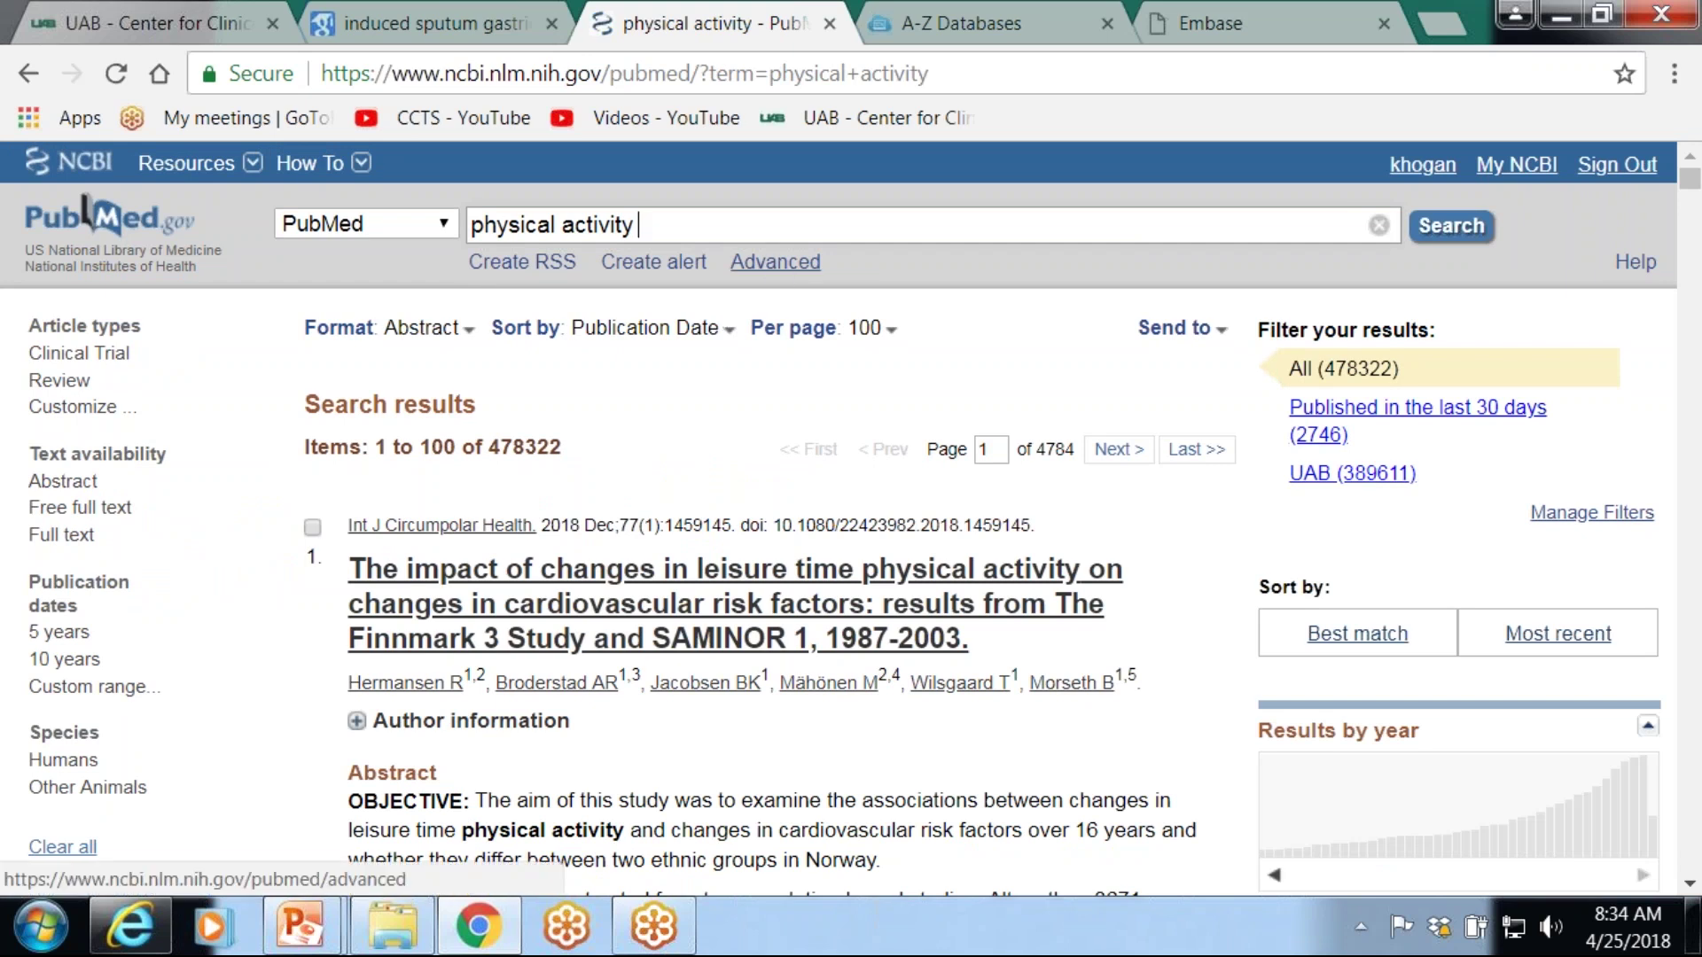
- In the PubMed Advanced Search Builder, add the nonalcoholic fatty liver disease and physical activity searches from the history
{"action": "left_click", "coordinate": [777, 263]}
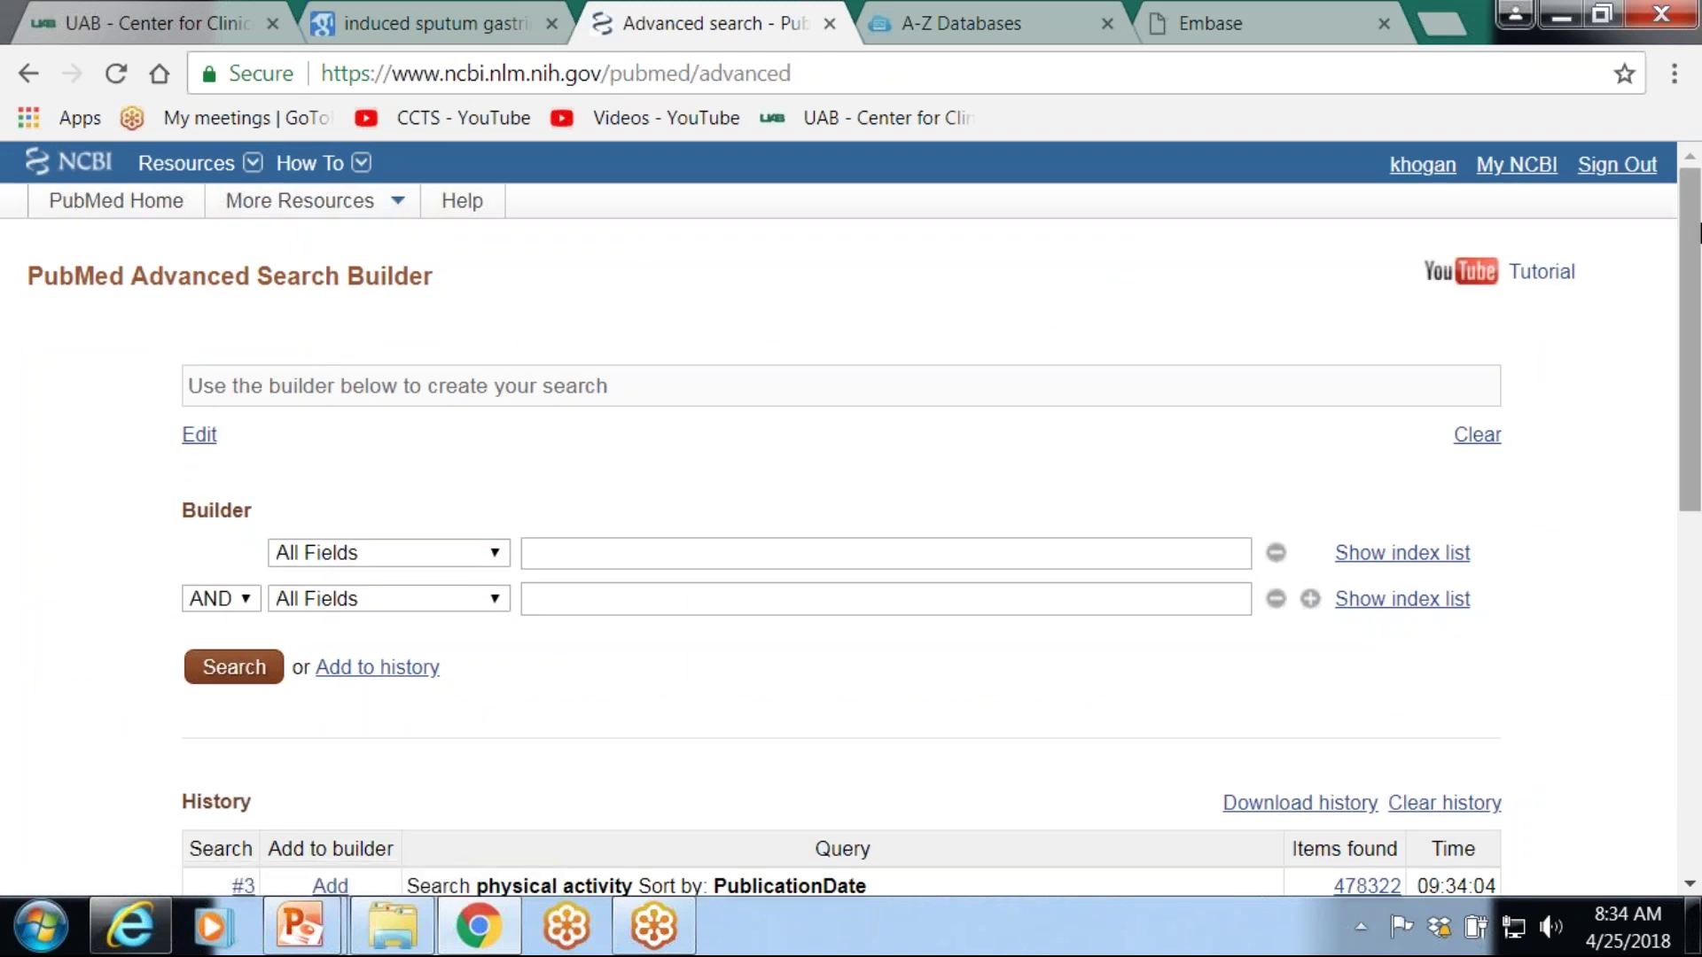
{"action": "left_click_drag", "start_coordinate": [1698, 232], "coordinate": [1695, 411]}
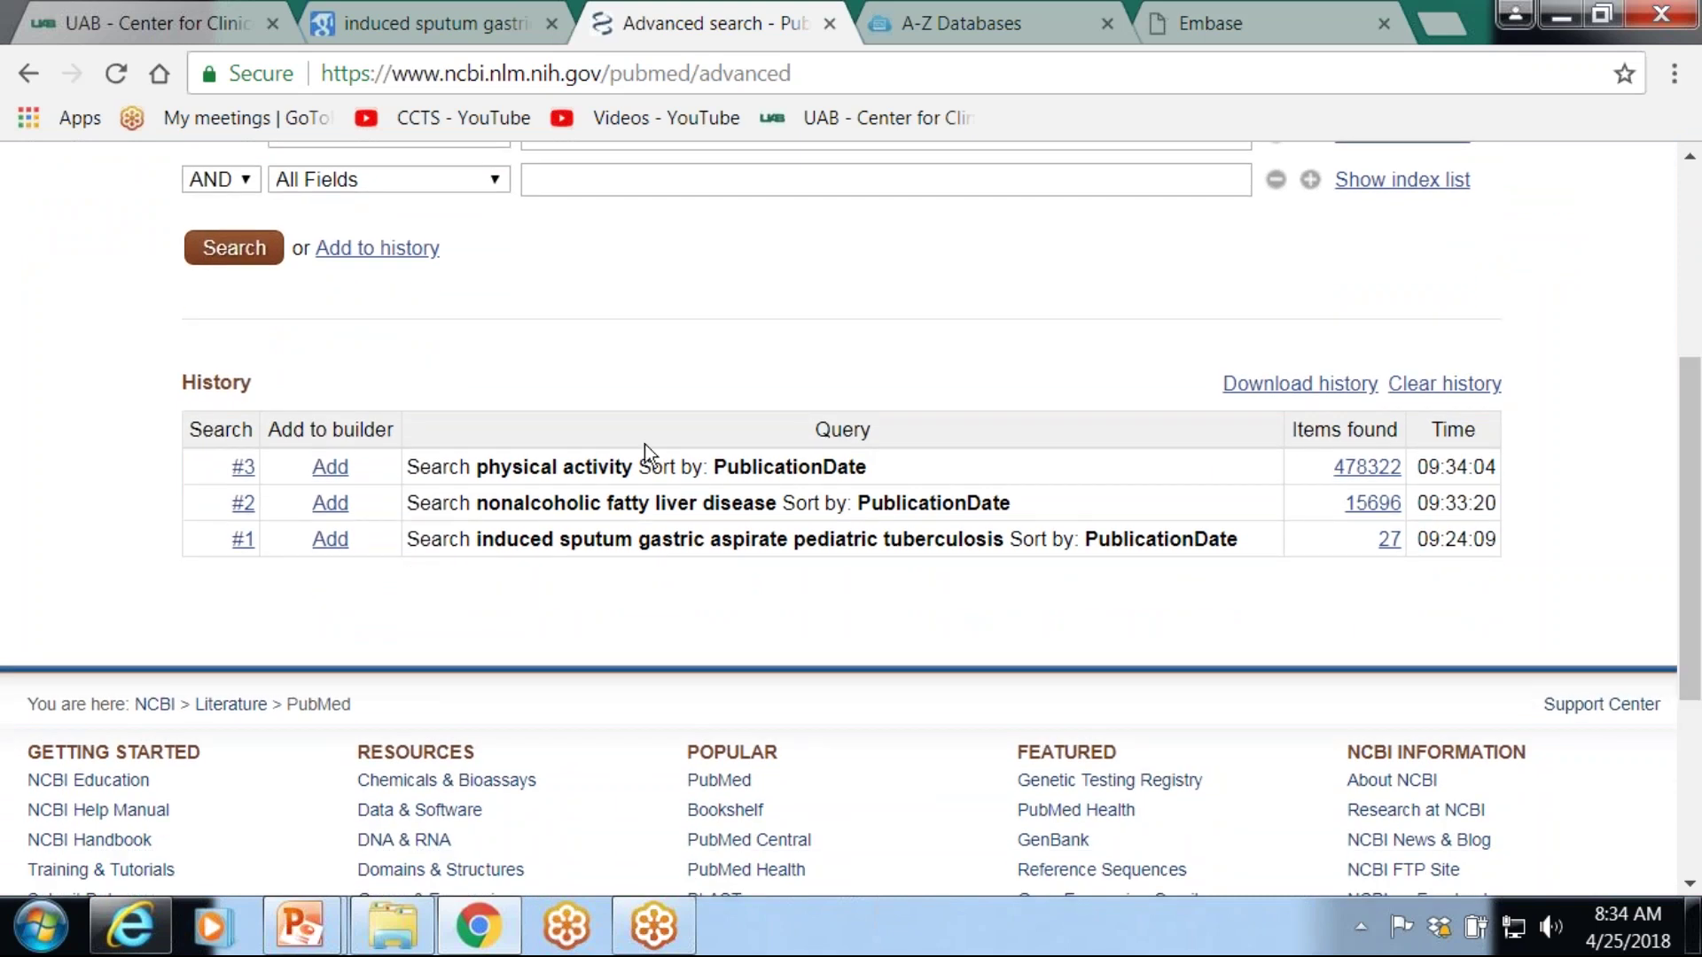
{"action": "left_click_drag", "start_coordinate": [1692, 464], "coordinate": [1651, 446]}
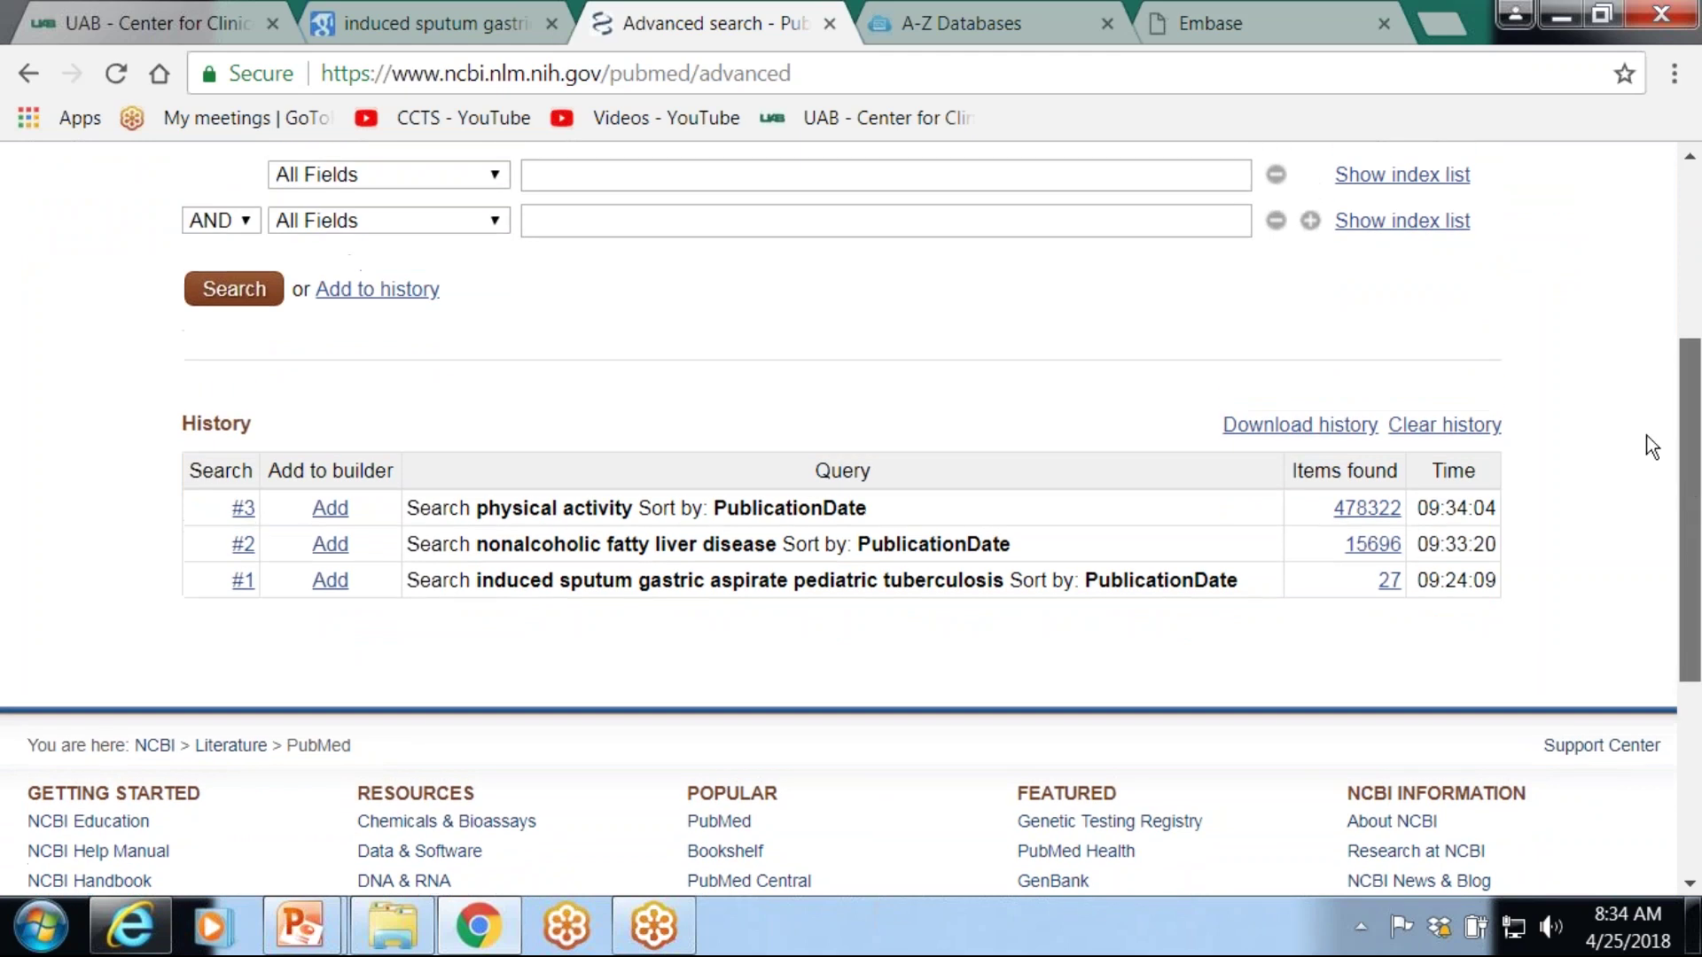
{"action": "left_click", "coordinate": [330, 544]}
{"action": "left_click", "coordinate": [330, 508]}
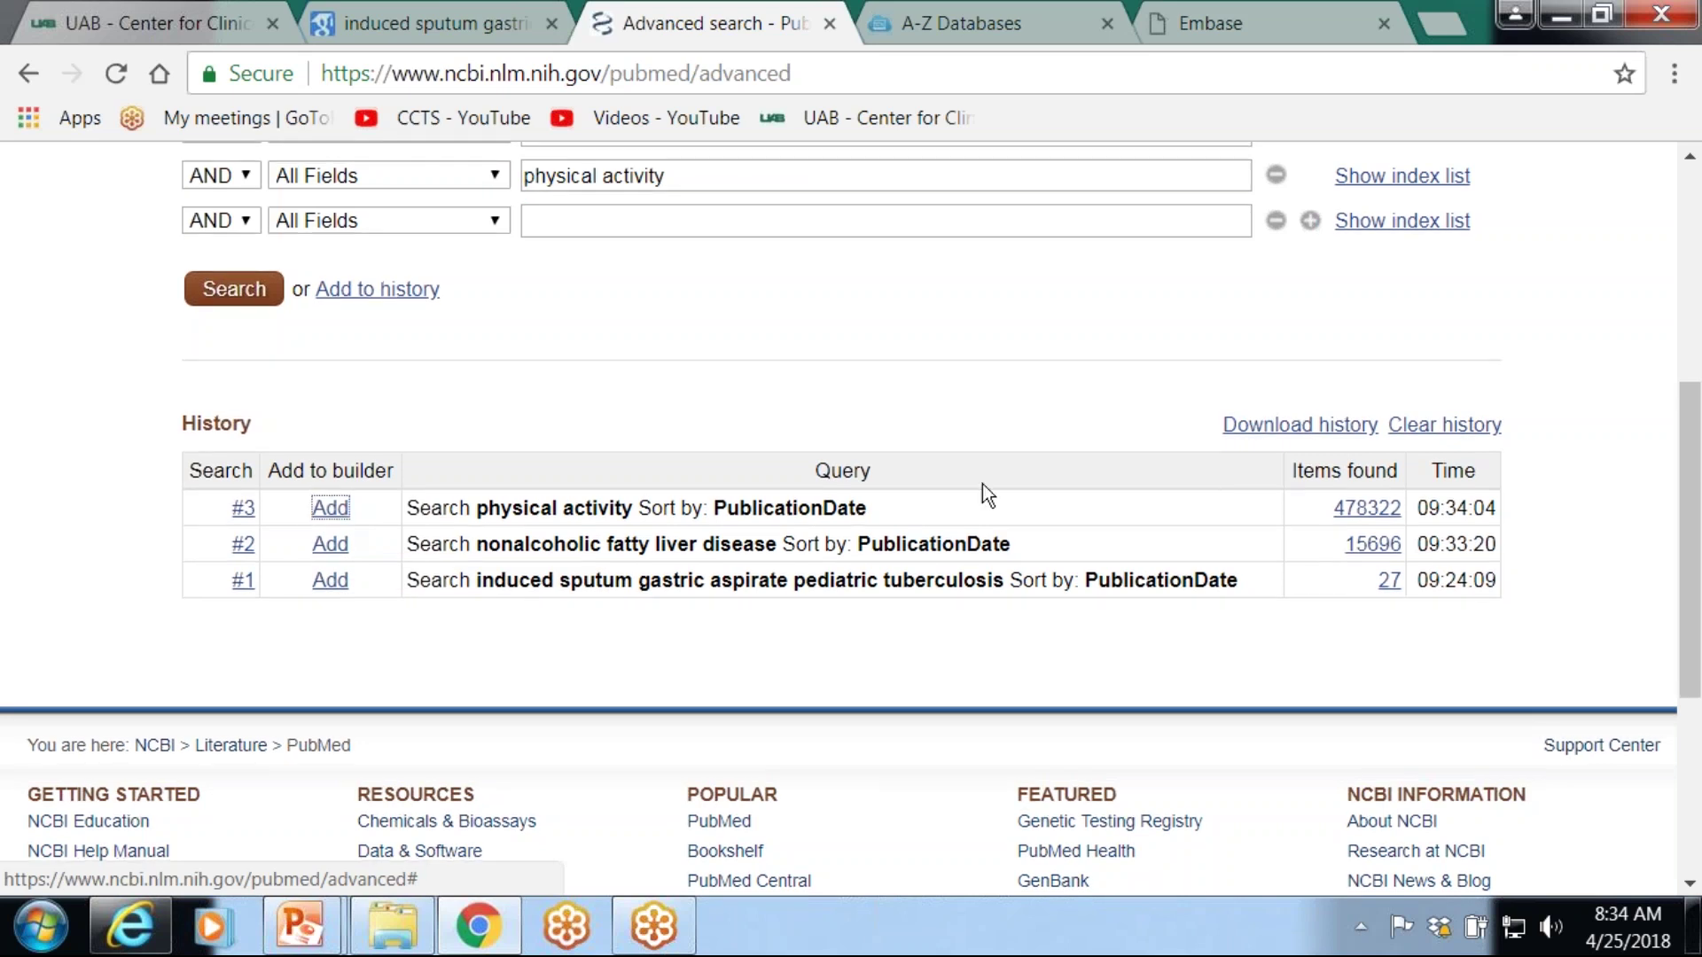
- Remove the two duplicate "physical activity" rows from the search builder
{"action": "left_click_drag", "start_coordinate": [1698, 441], "coordinate": [1691, 369]}
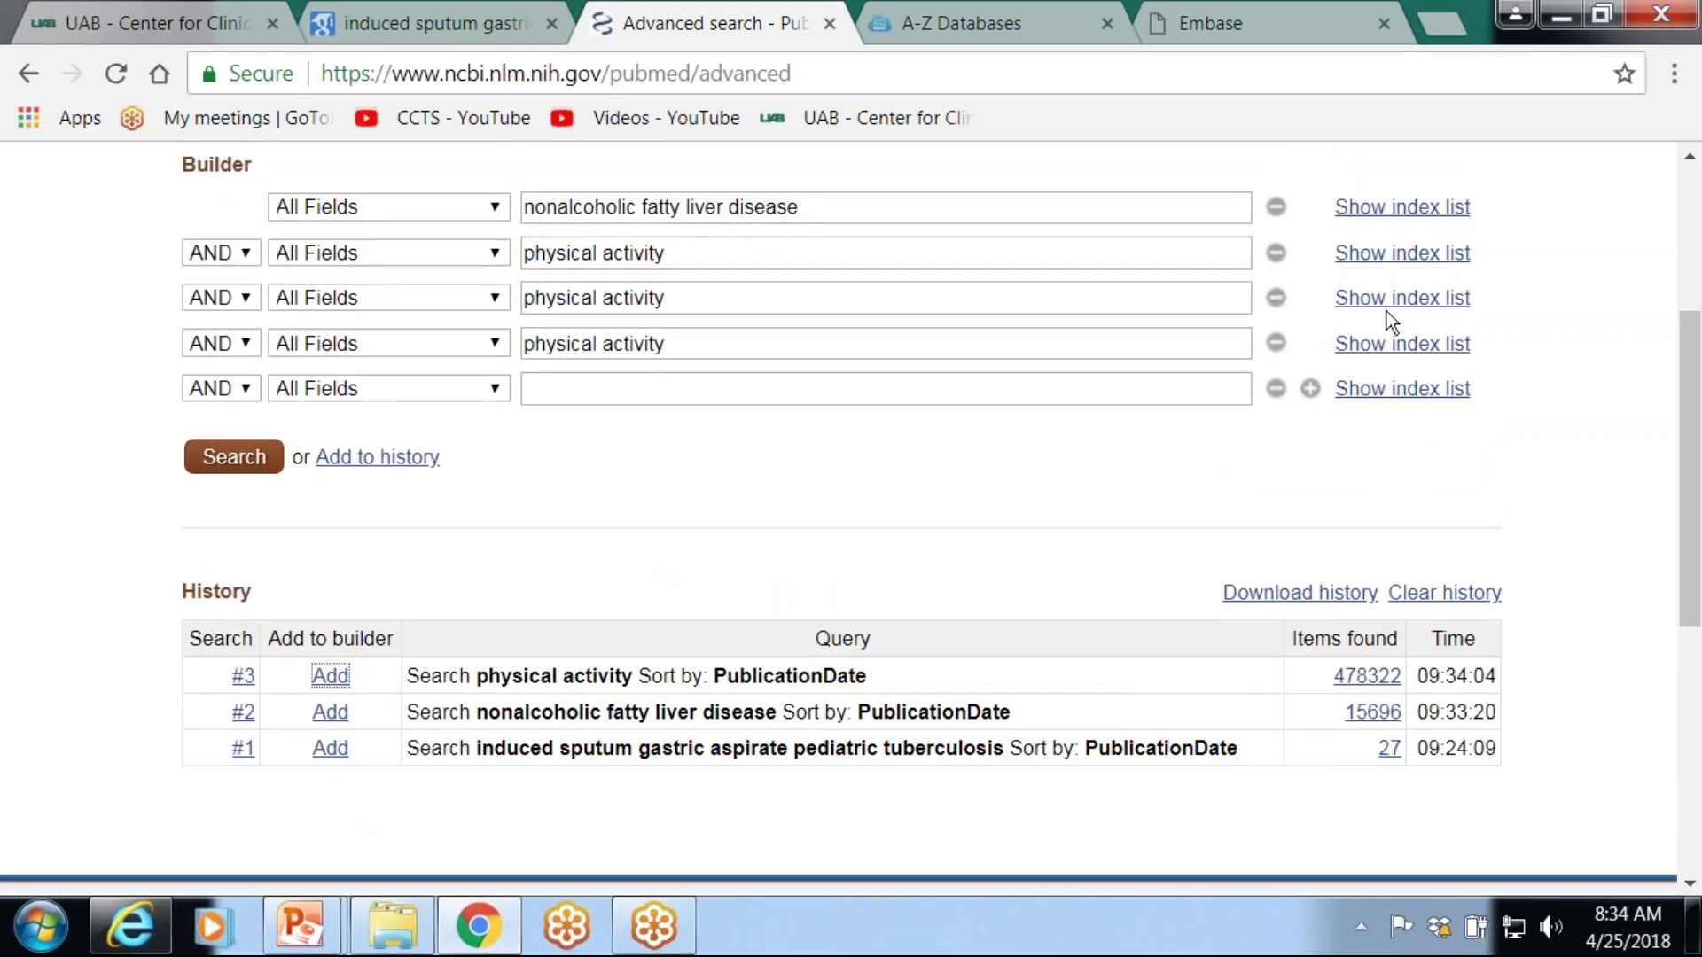
{"action": "left_click", "coordinate": [1276, 298]}
{"action": "left_click", "coordinate": [1276, 298]}
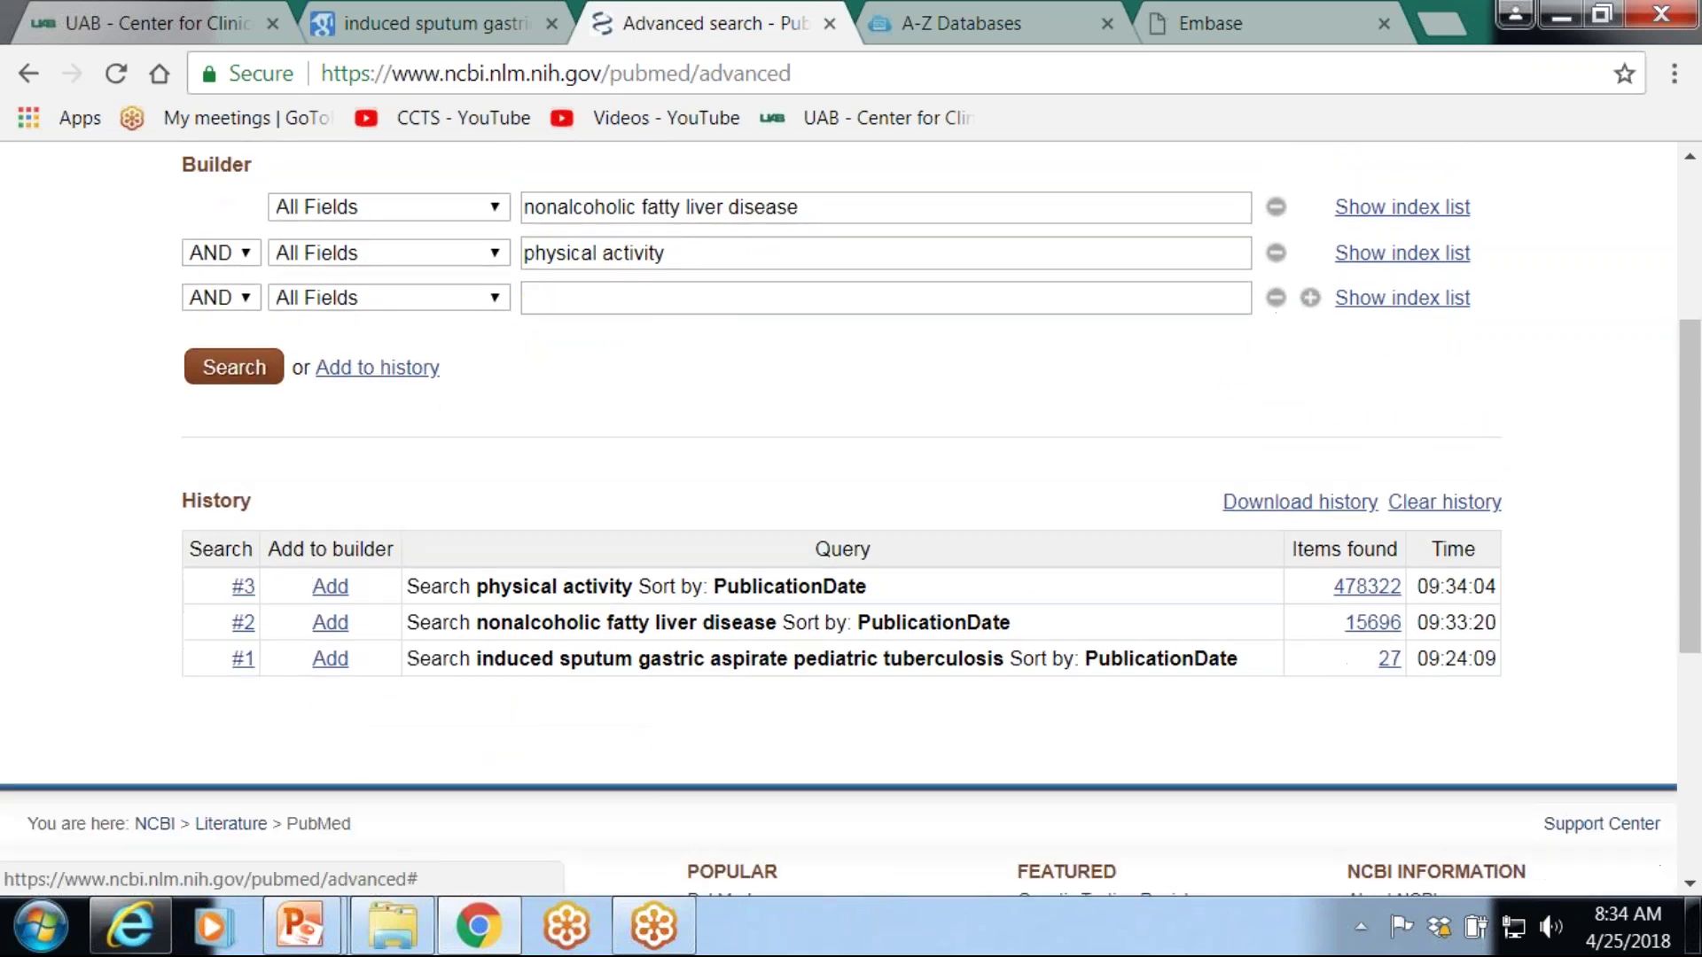
- Add the combined search for nonalcoholic fatty liver disease AND physical activity to the history and open its results
{"action": "left_click", "coordinate": [387, 371]}
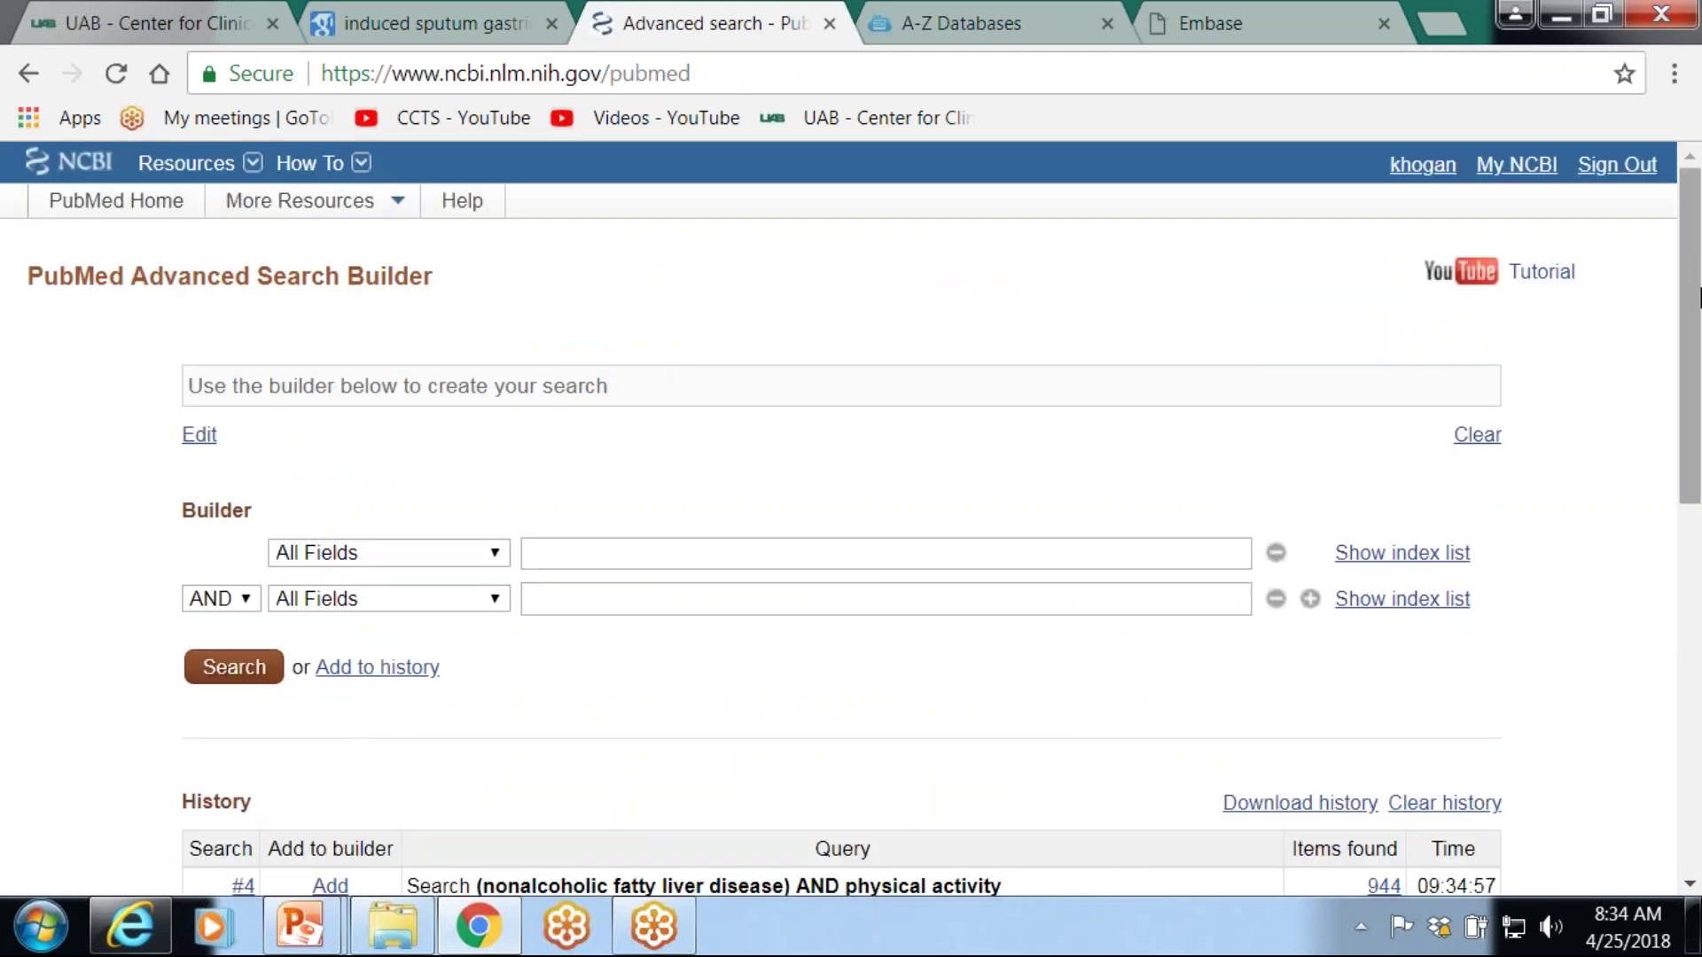
{"action": "left_click_drag", "start_coordinate": [1693, 265], "coordinate": [1695, 375]}
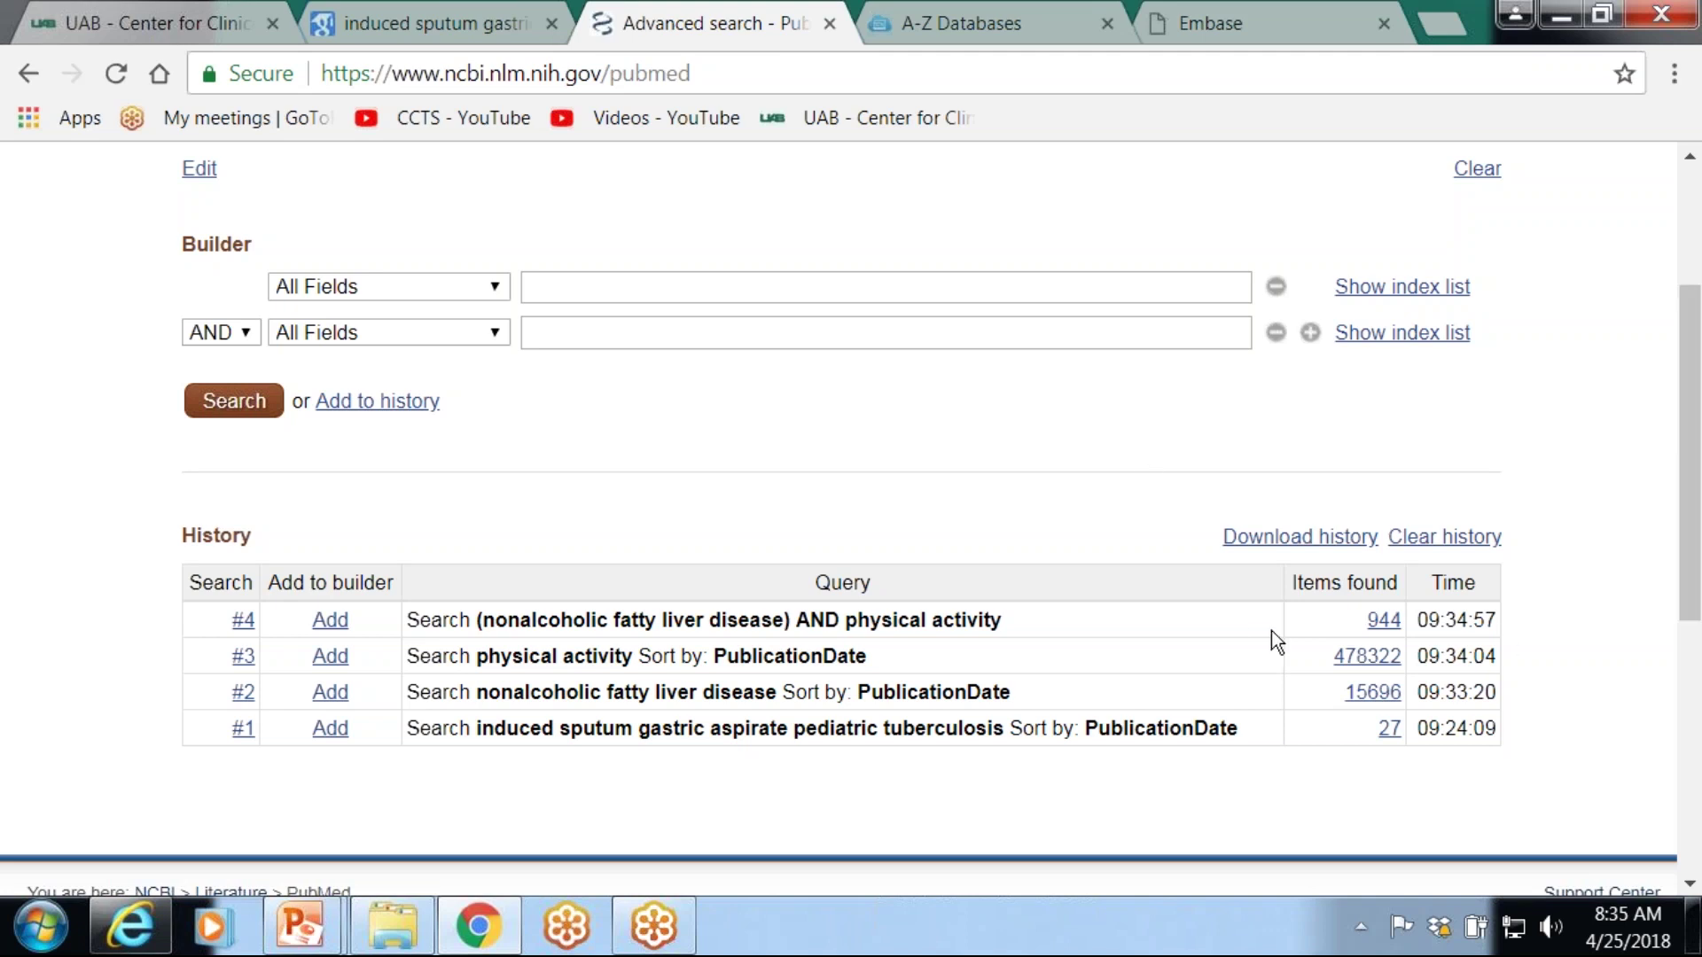
{"action": "left_click", "coordinate": [1384, 620]}
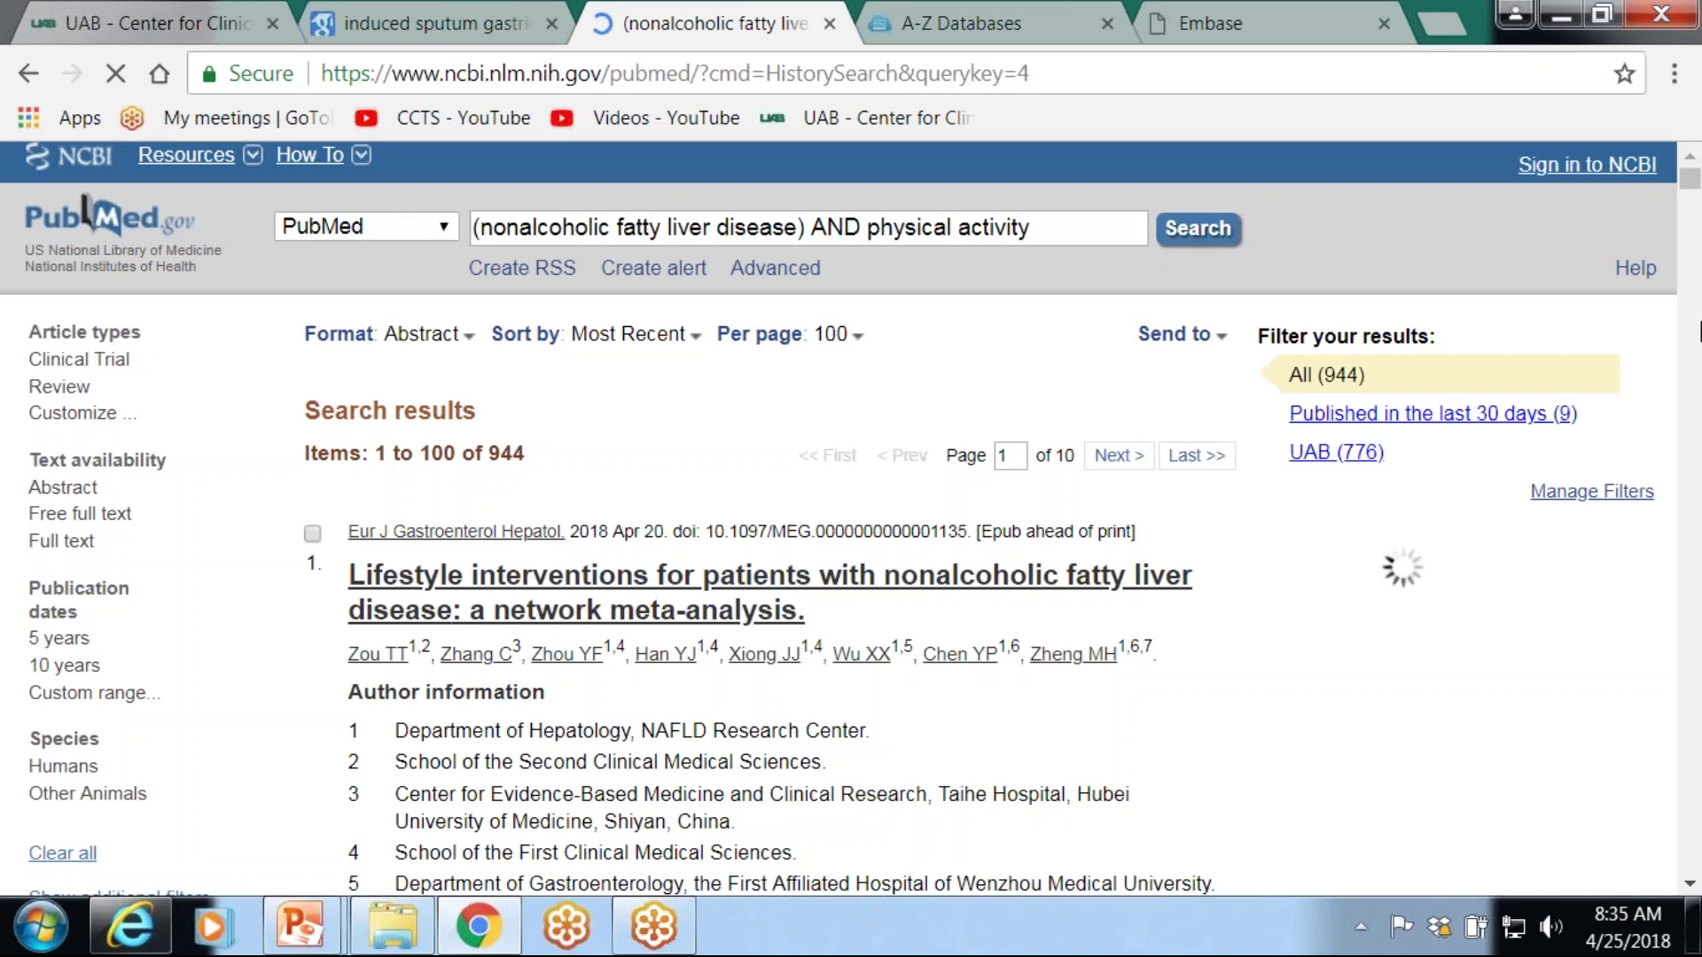
- Add the Ages category to the filters shown beside the combined search results
{"action": "scroll", "coordinate": [1699, 331], "scroll_direction": "down", "scroll_amount": 2}
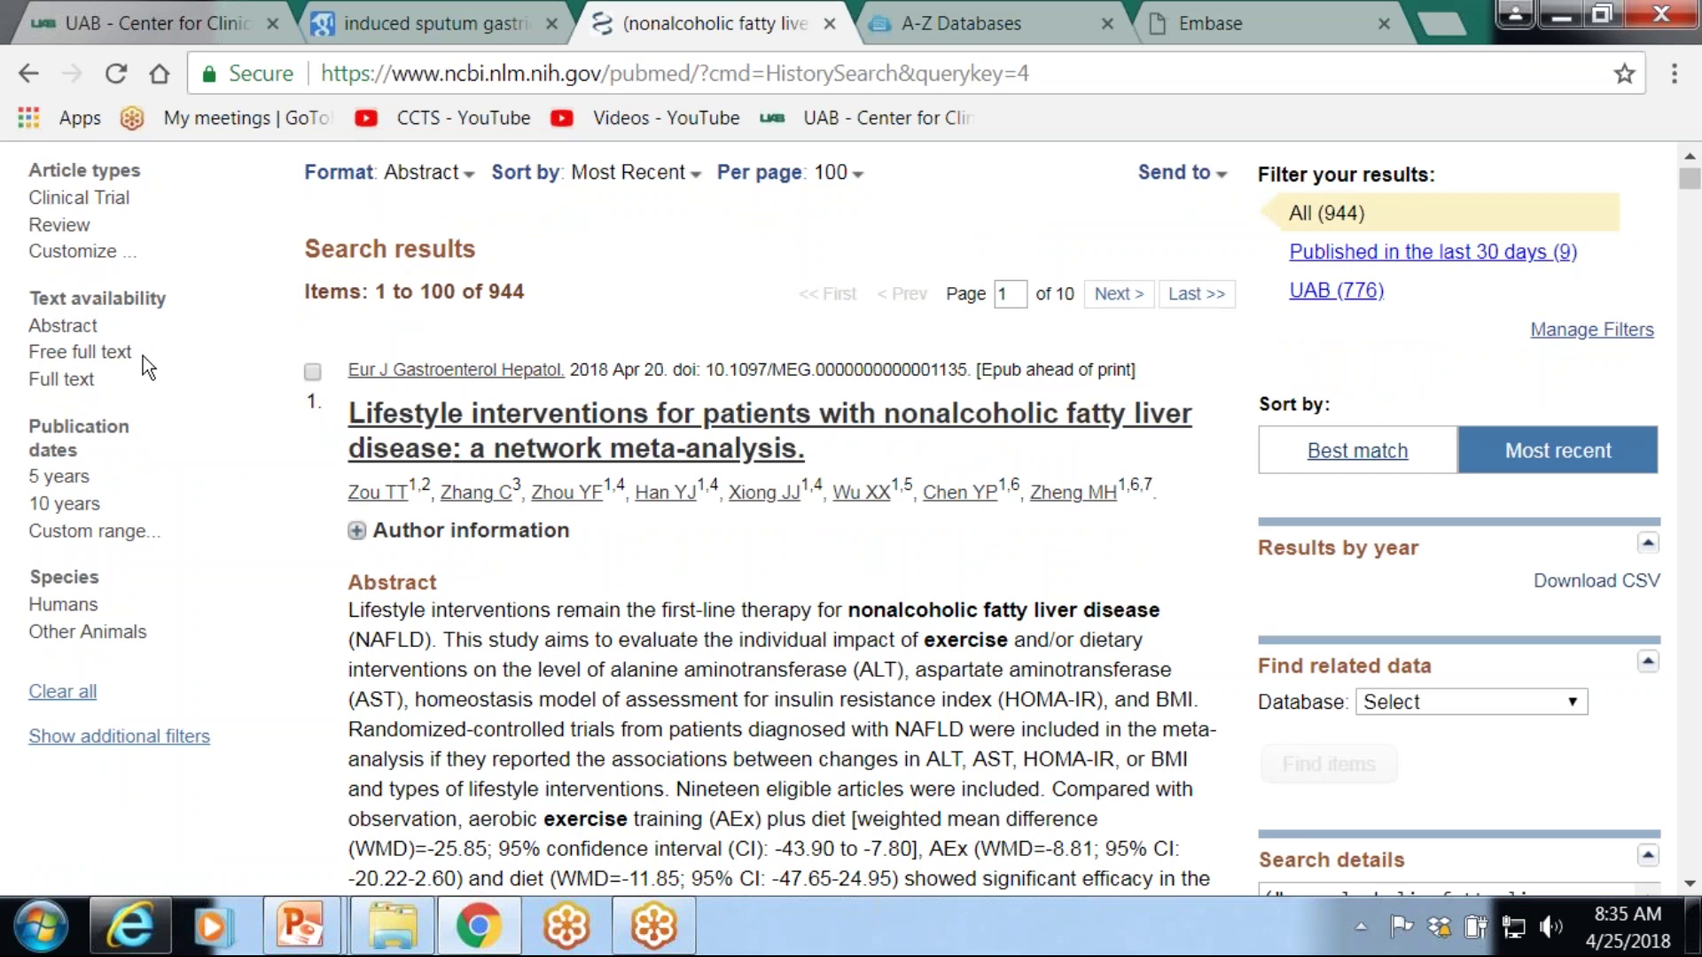
{"action": "left_click", "coordinate": [102, 739]}
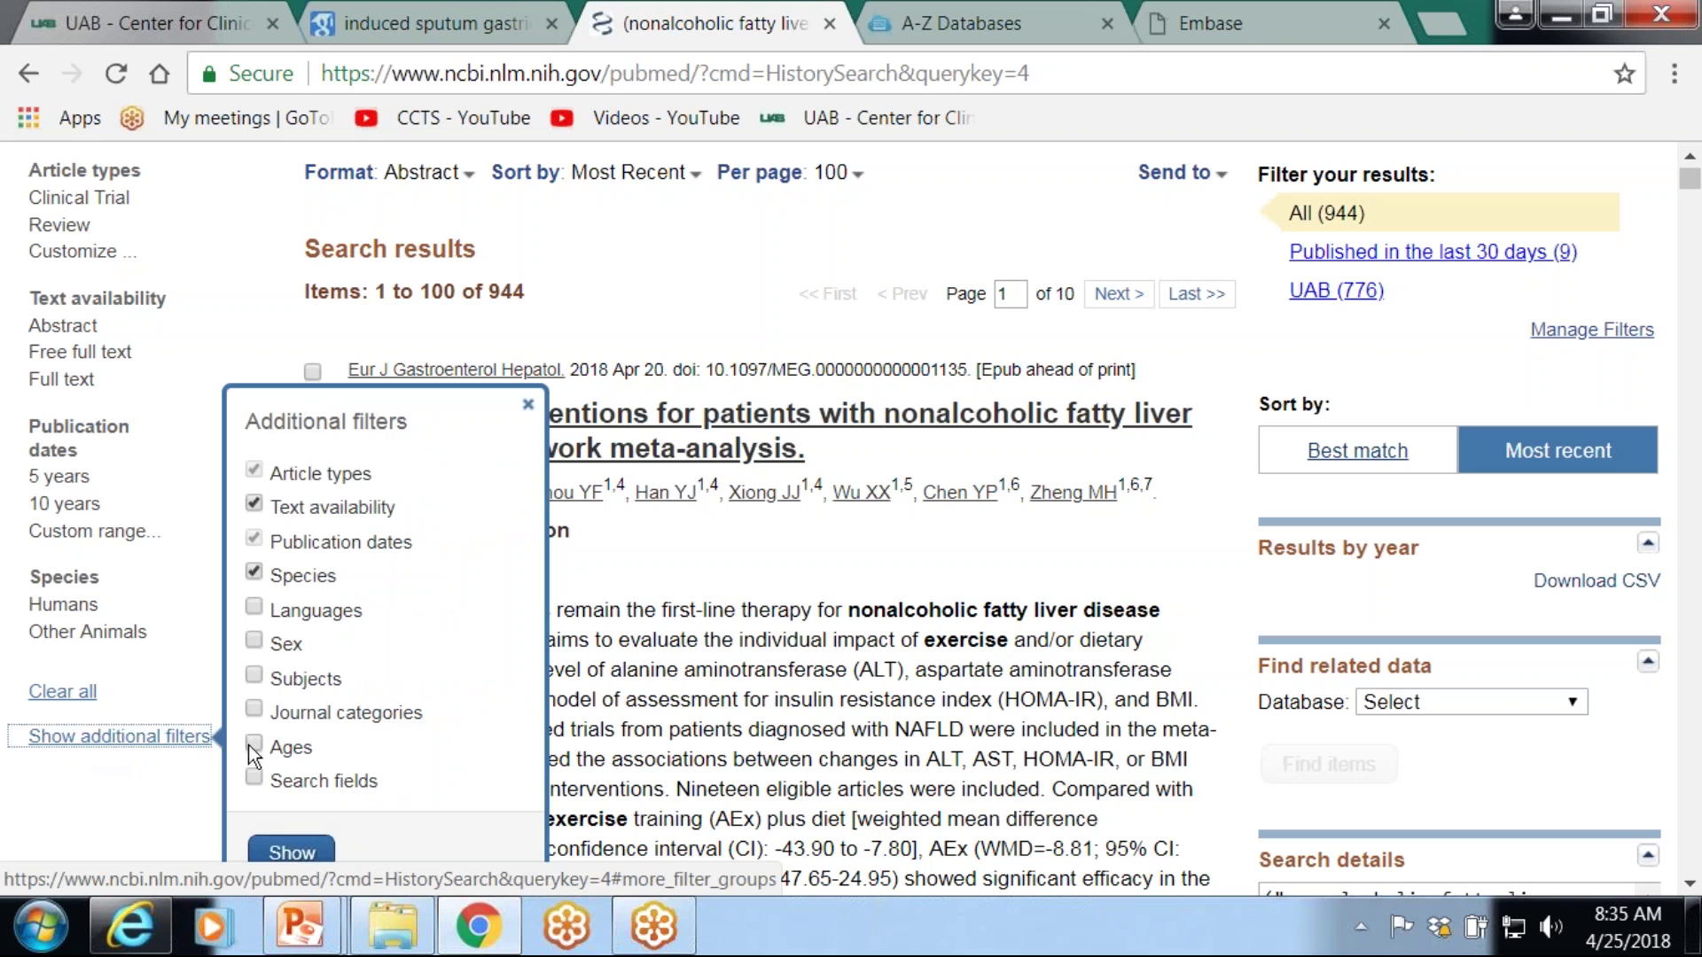
{"action": "left_click", "coordinate": [294, 853]}
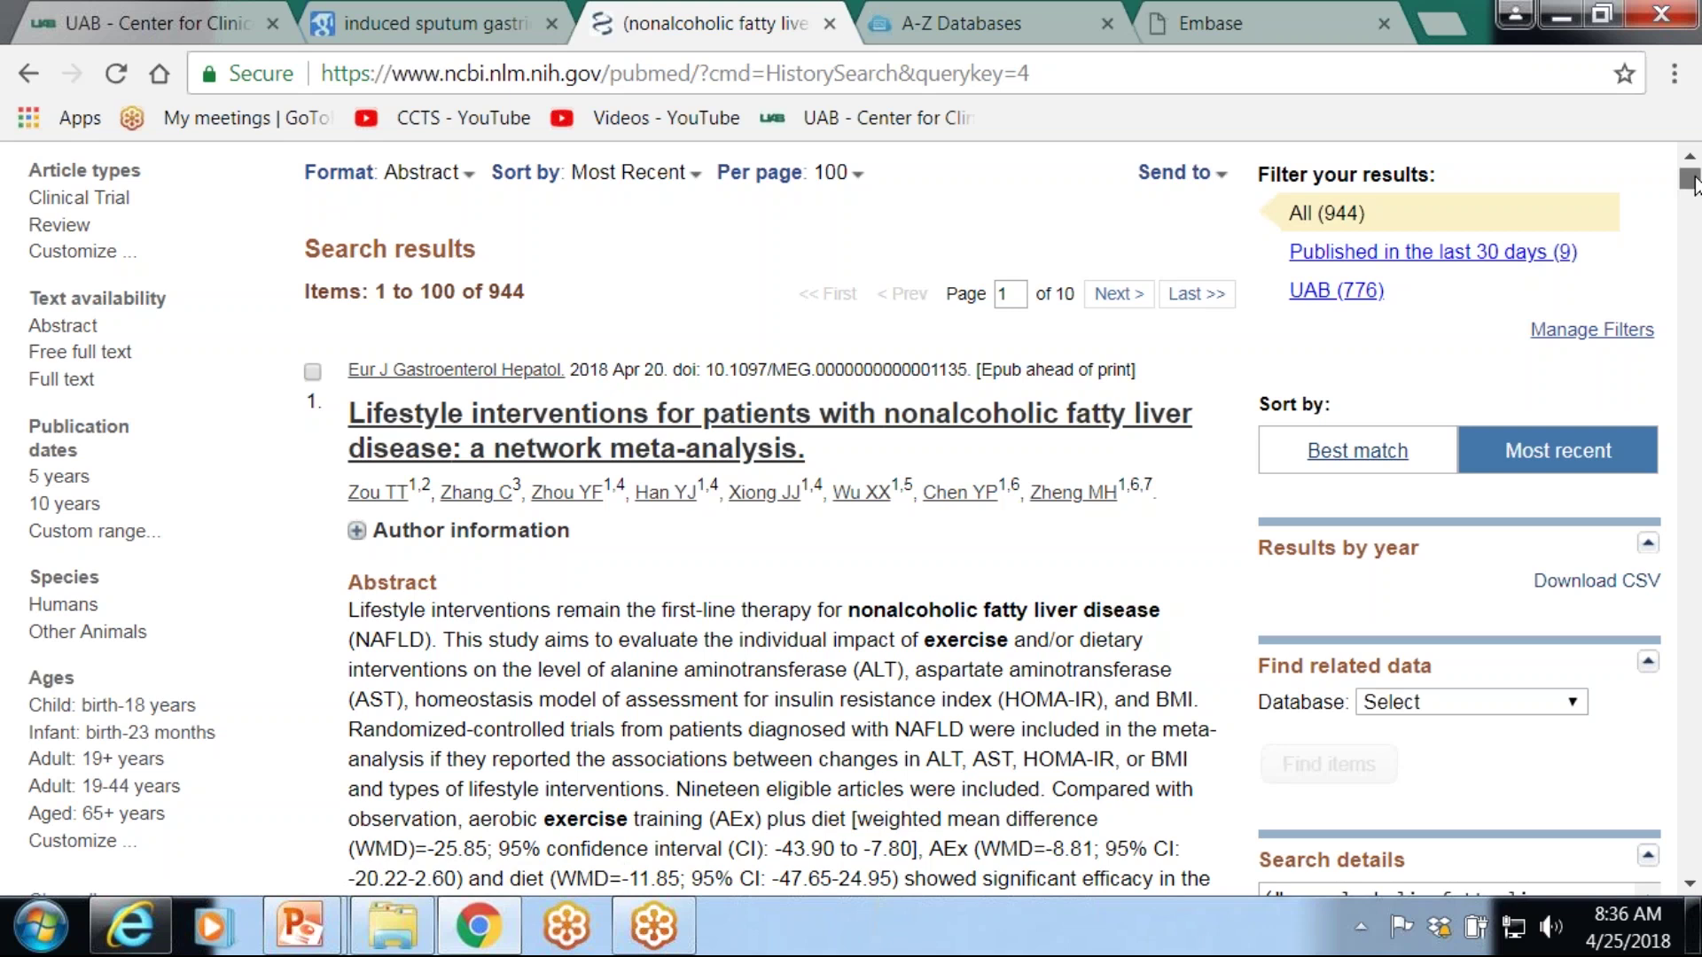
{"action": "left_click_drag", "start_coordinate": [1693, 183], "coordinate": [1693, 175]}
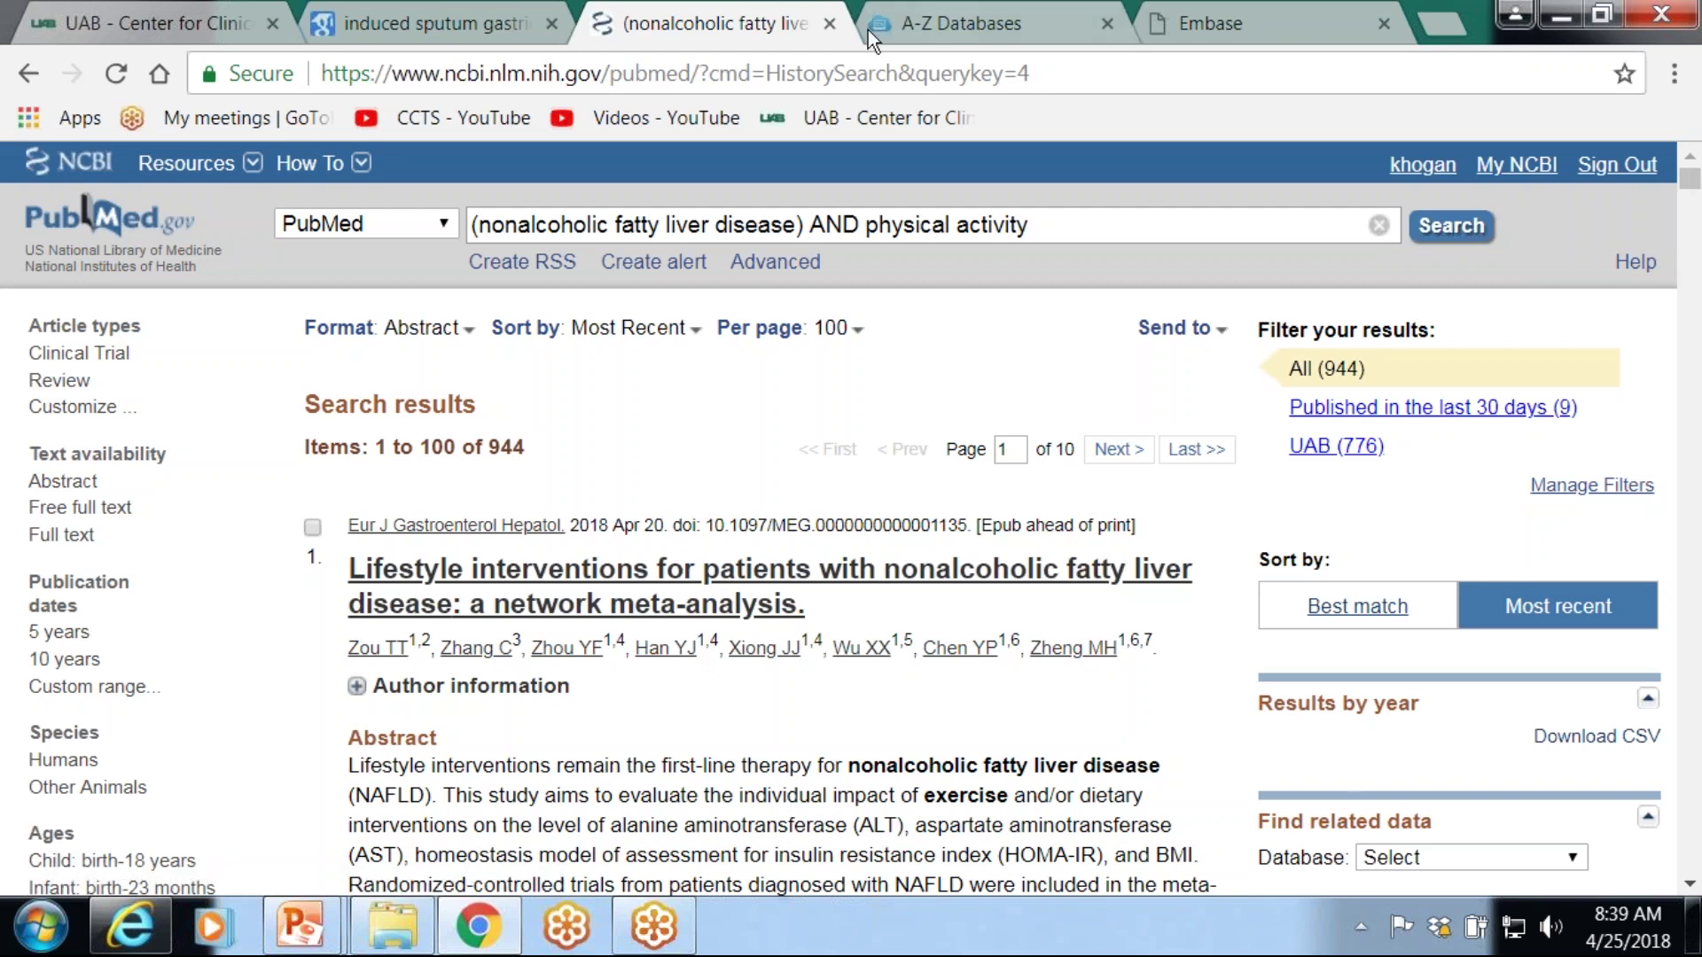
{"action": "left_click", "coordinate": [896, 24]}
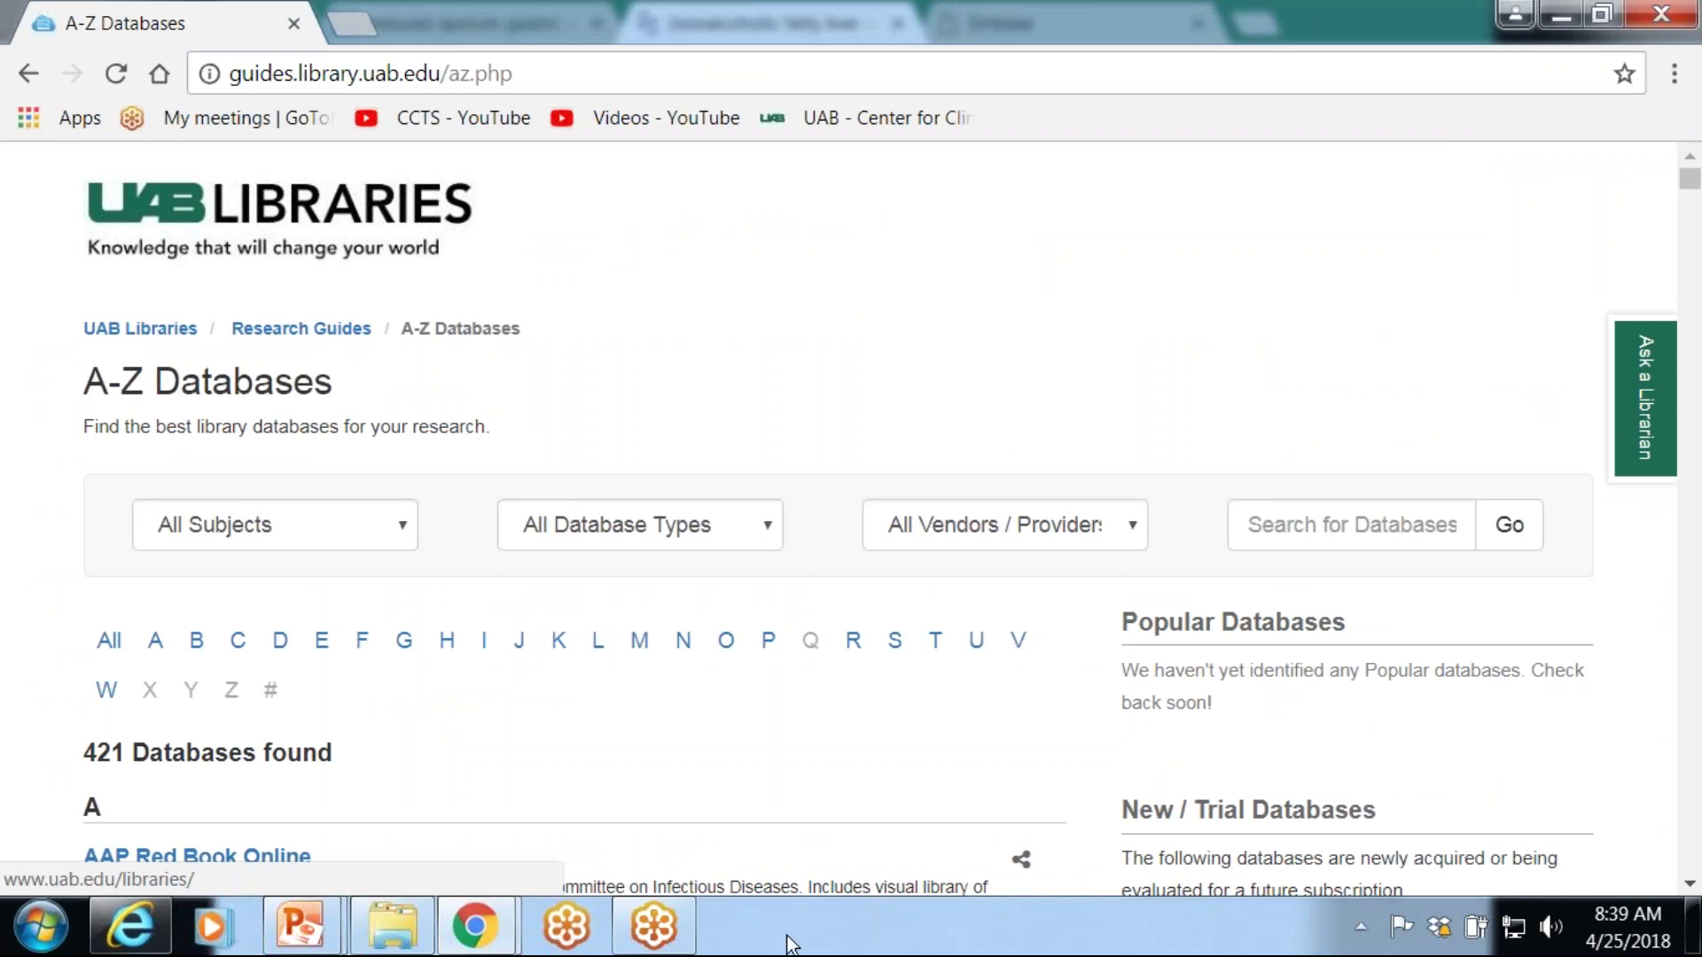
{"action": "mouse_move", "coordinate": [482, 937]}
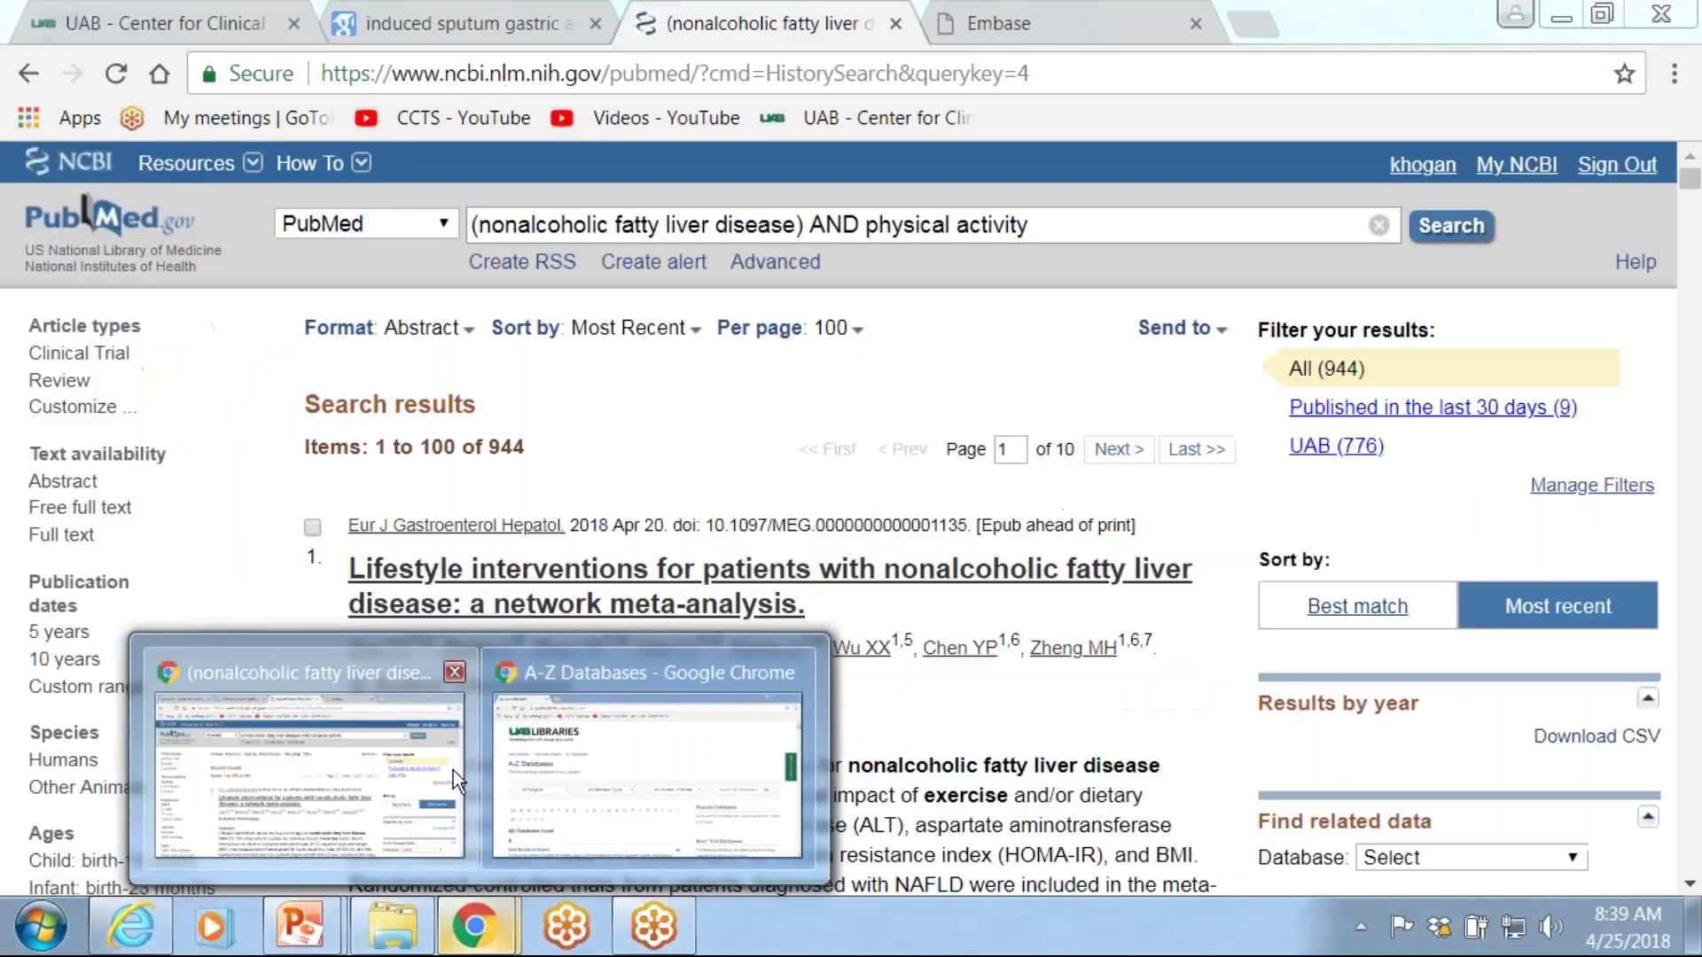
{"action": "left_click", "coordinate": [454, 769]}
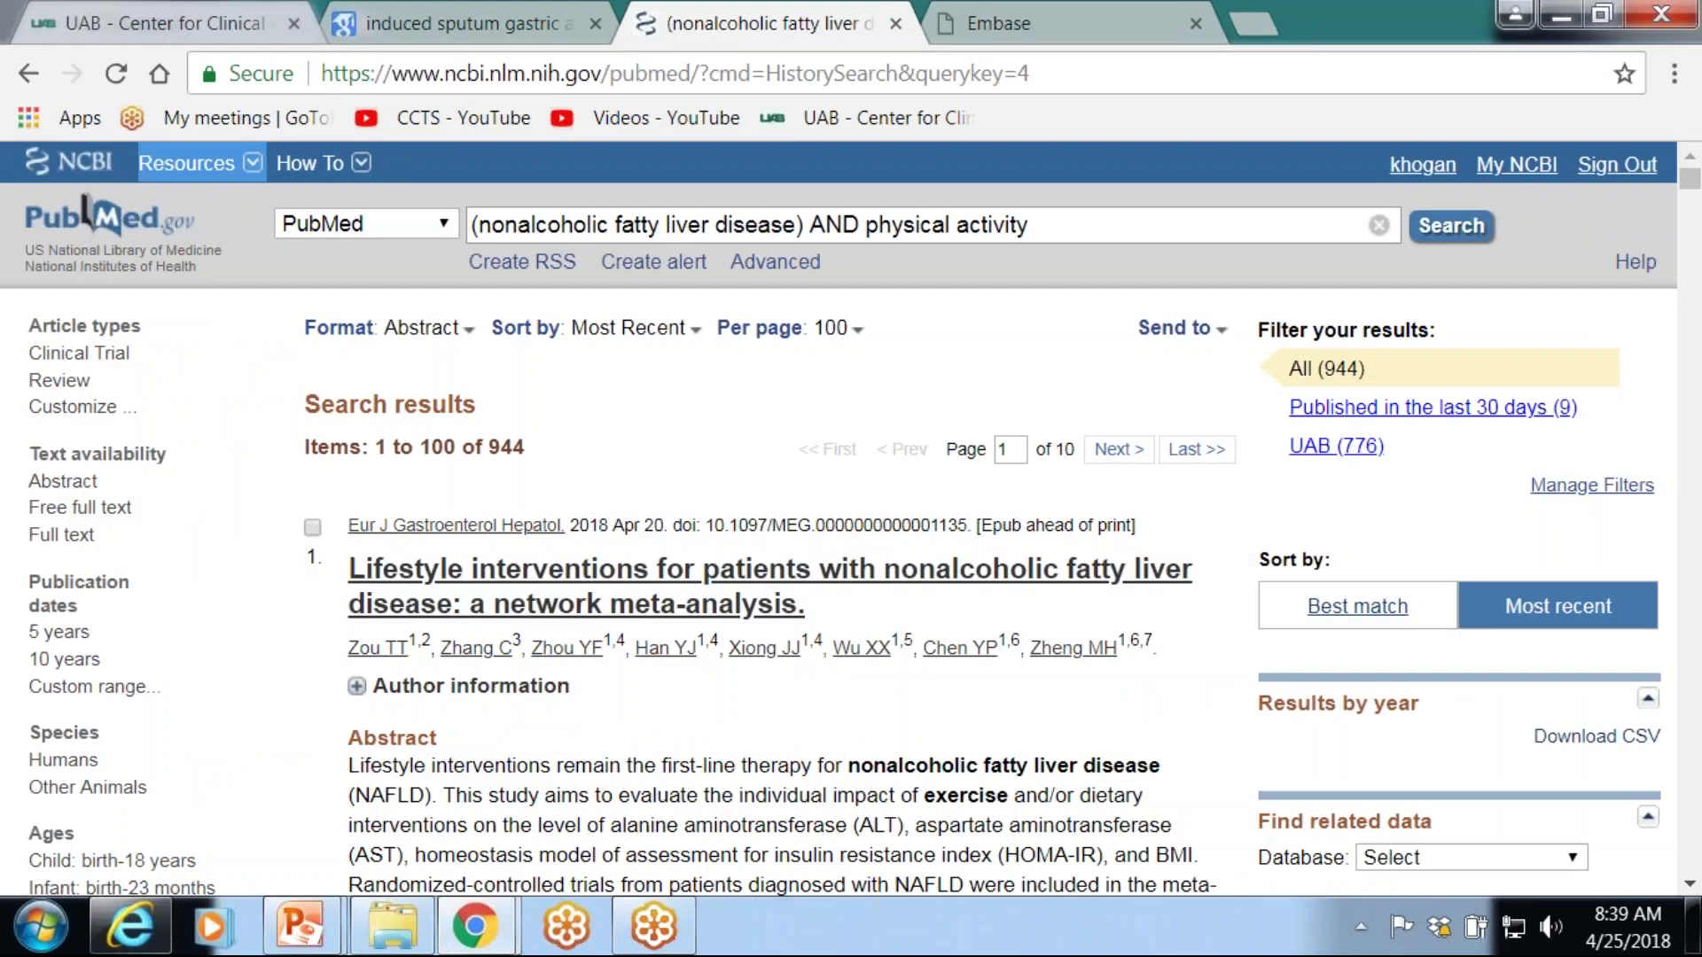
- Load library.uab.edu in a new browser tab and open the Lister Hill Library page
{"action": "left_click", "coordinate": [1254, 24]}
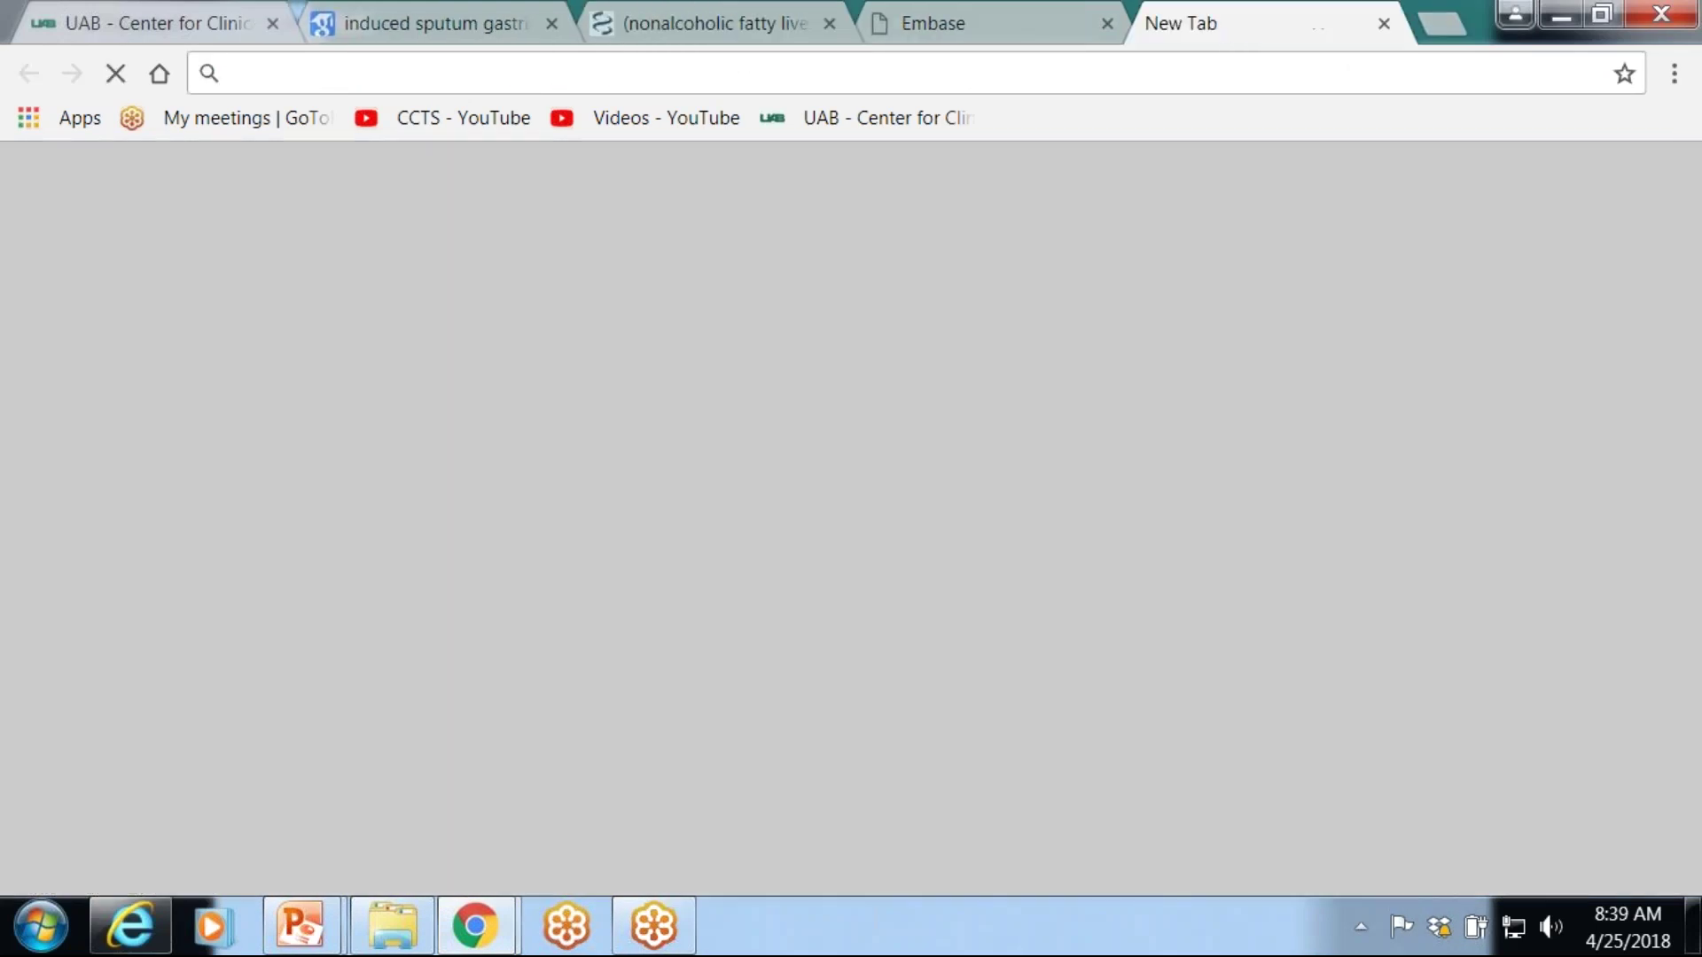
{"action": "type", "text": "library.uab.edu"}
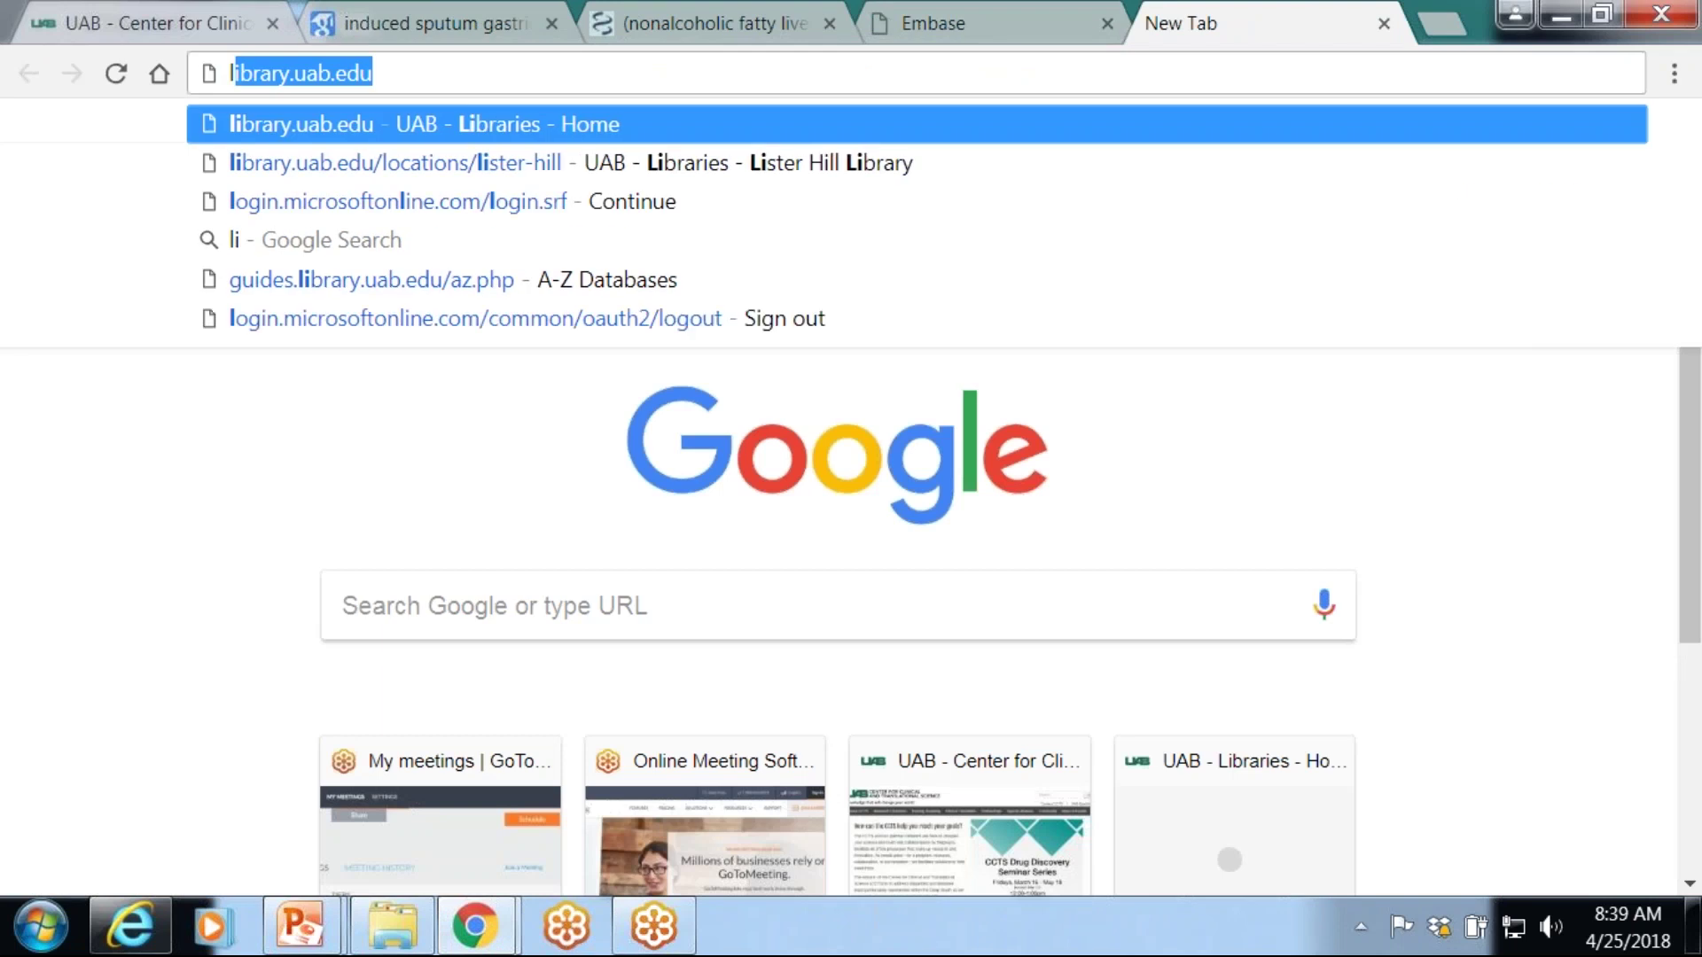
{"action": "key", "text": "Return"}
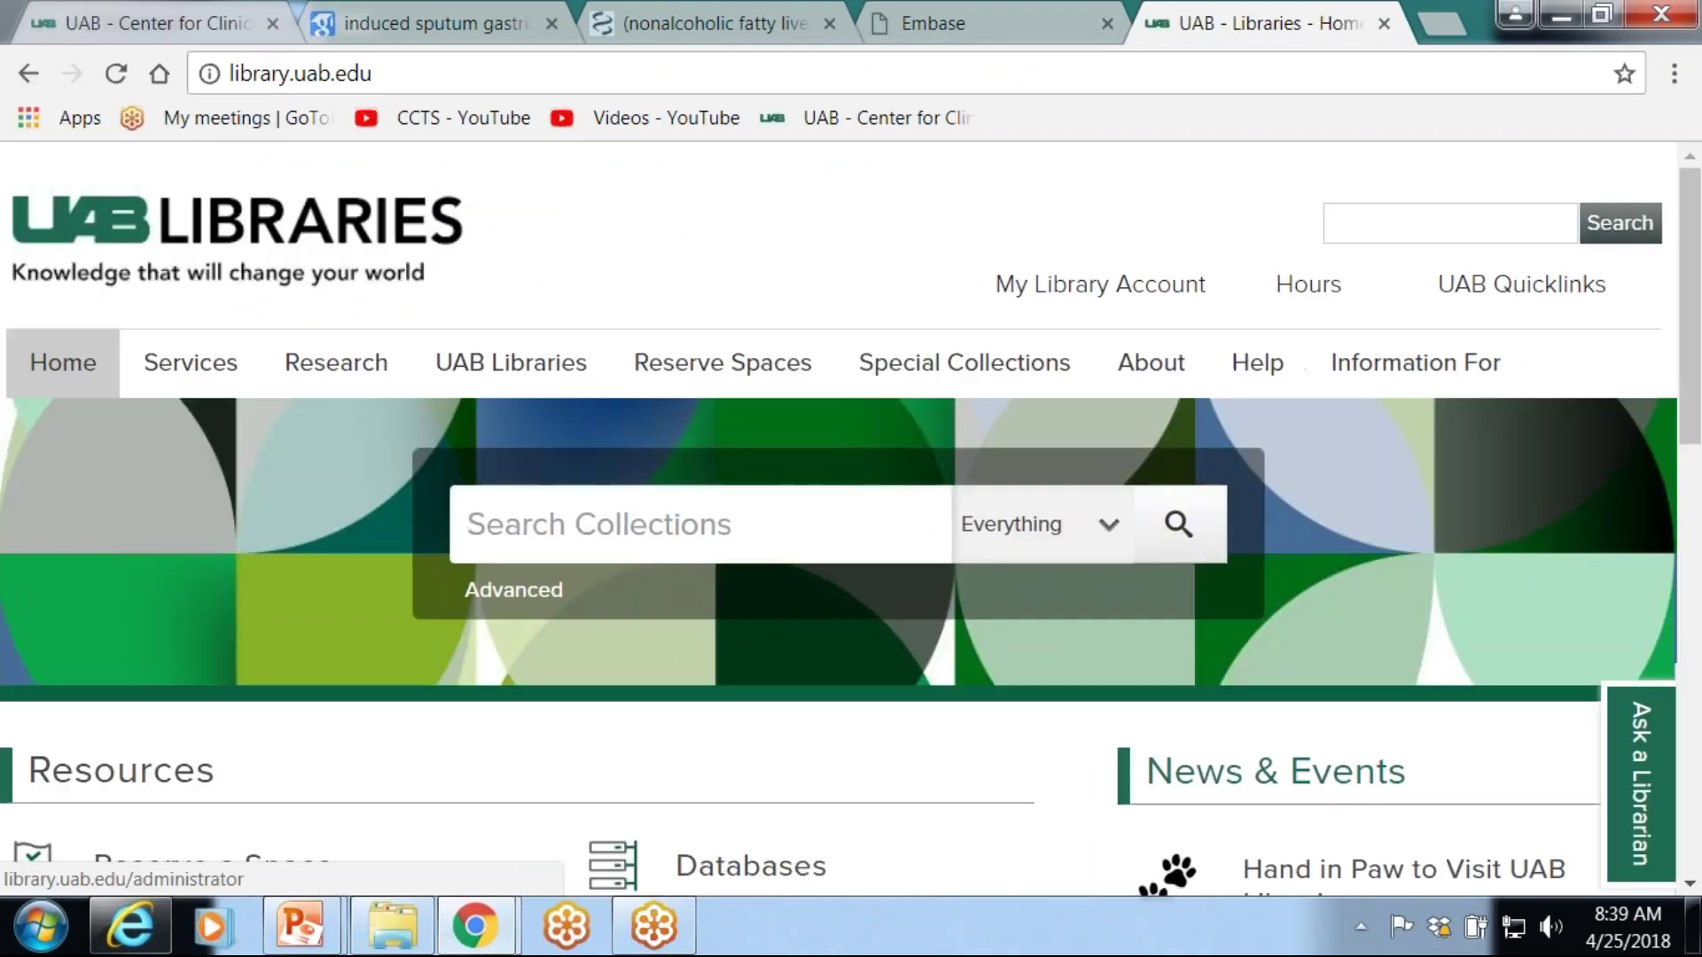
{"action": "mouse_move", "coordinate": [474, 388]}
{"action": "left_click", "coordinate": [479, 443]}
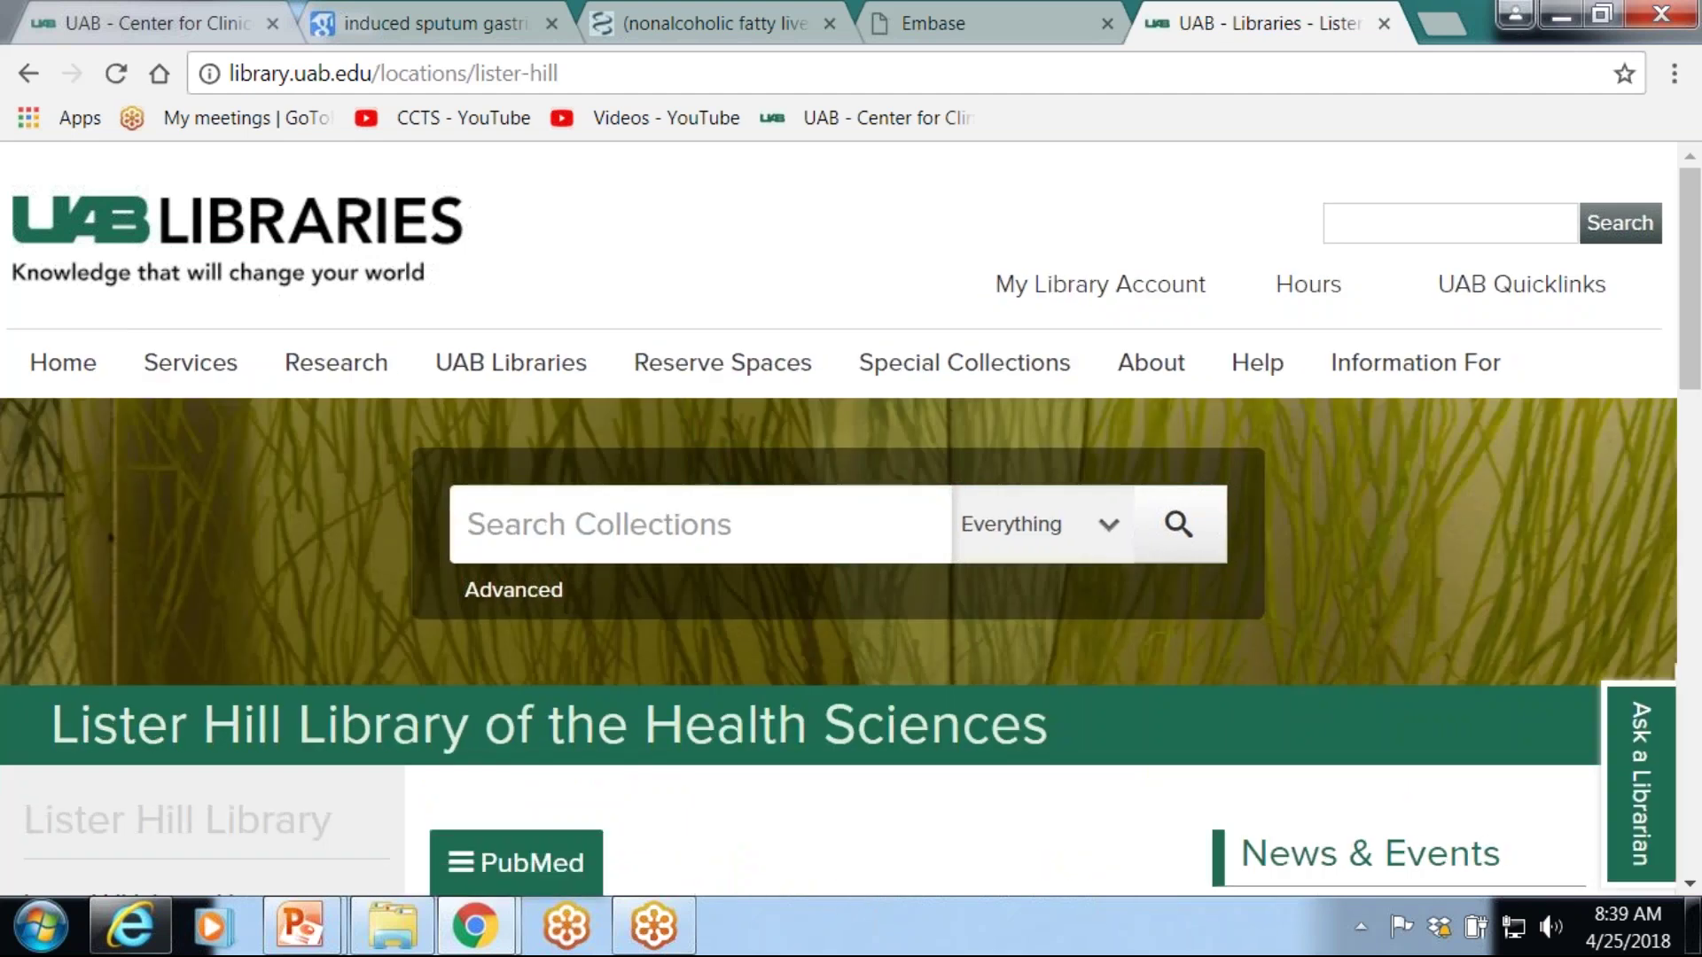
- Return to the combined PubMed results and examine the full-text and UAB Article Linker links under the first articles
{"action": "left_click", "coordinate": [747, 25]}
{"action": "scroll", "coordinate": [1696, 332], "scroll_direction": "down", "scroll_amount": 3}
{"action": "scroll", "coordinate": [1697, 333], "scroll_direction": "down", "scroll_amount": 4}
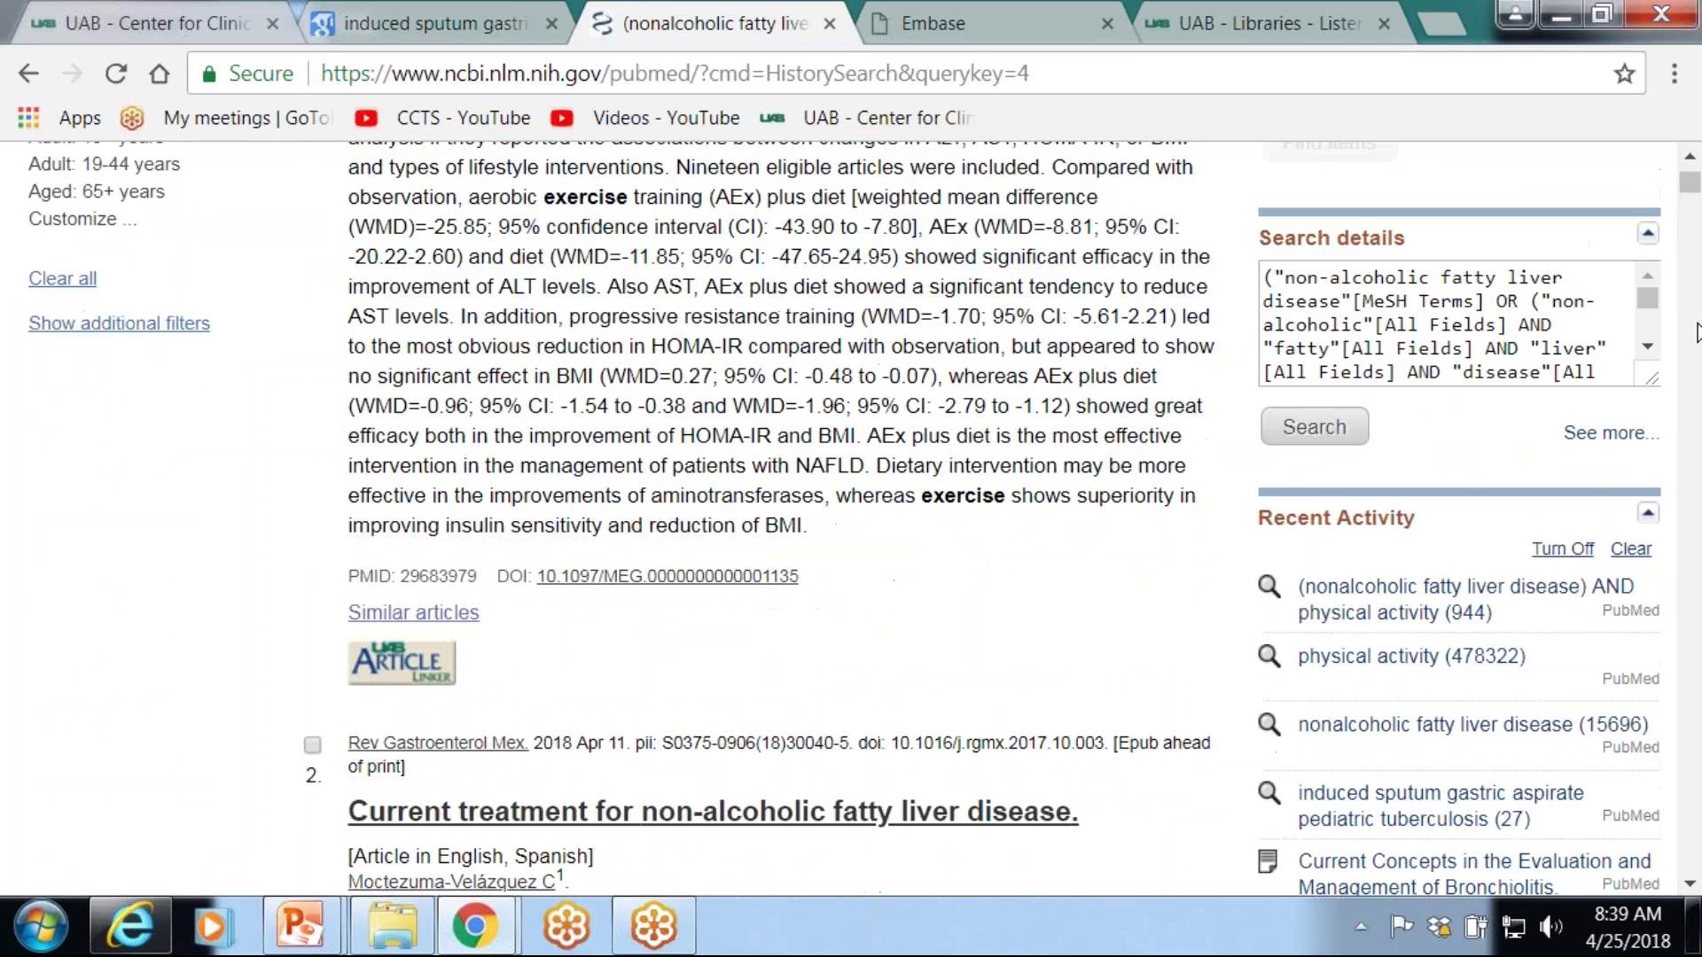
{"action": "scroll", "coordinate": [1697, 332], "scroll_direction": "down", "scroll_amount": 2}
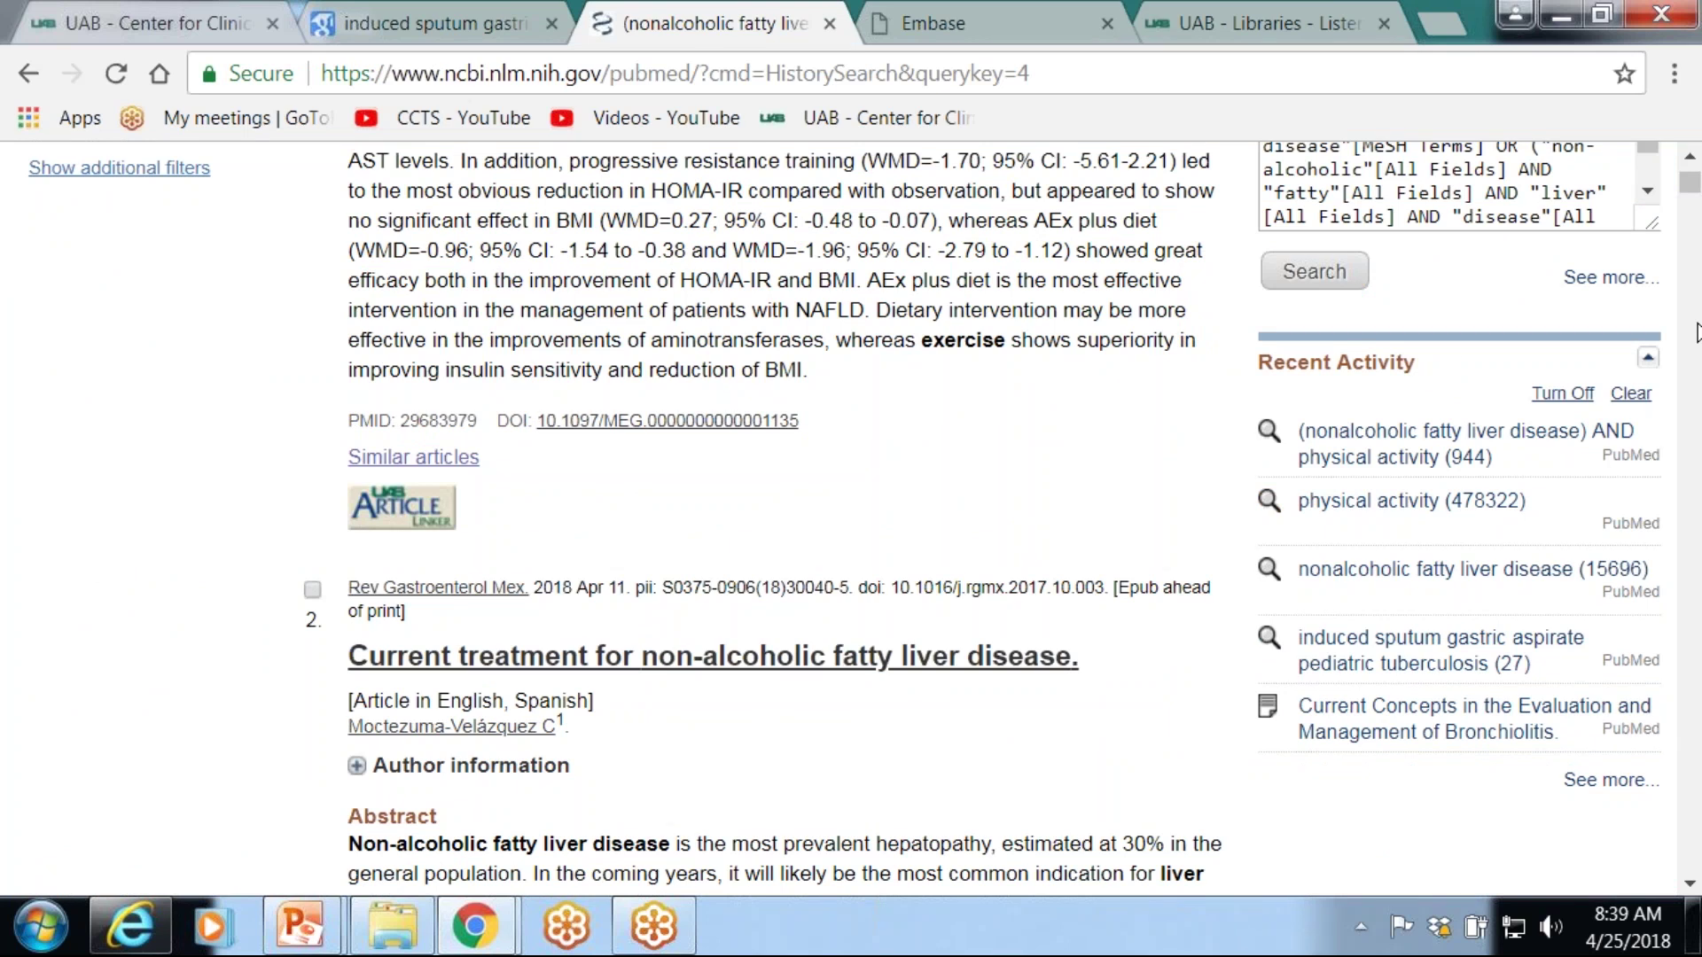
{"action": "scroll", "coordinate": [1697, 333], "scroll_direction": "down", "scroll_amount": 2}
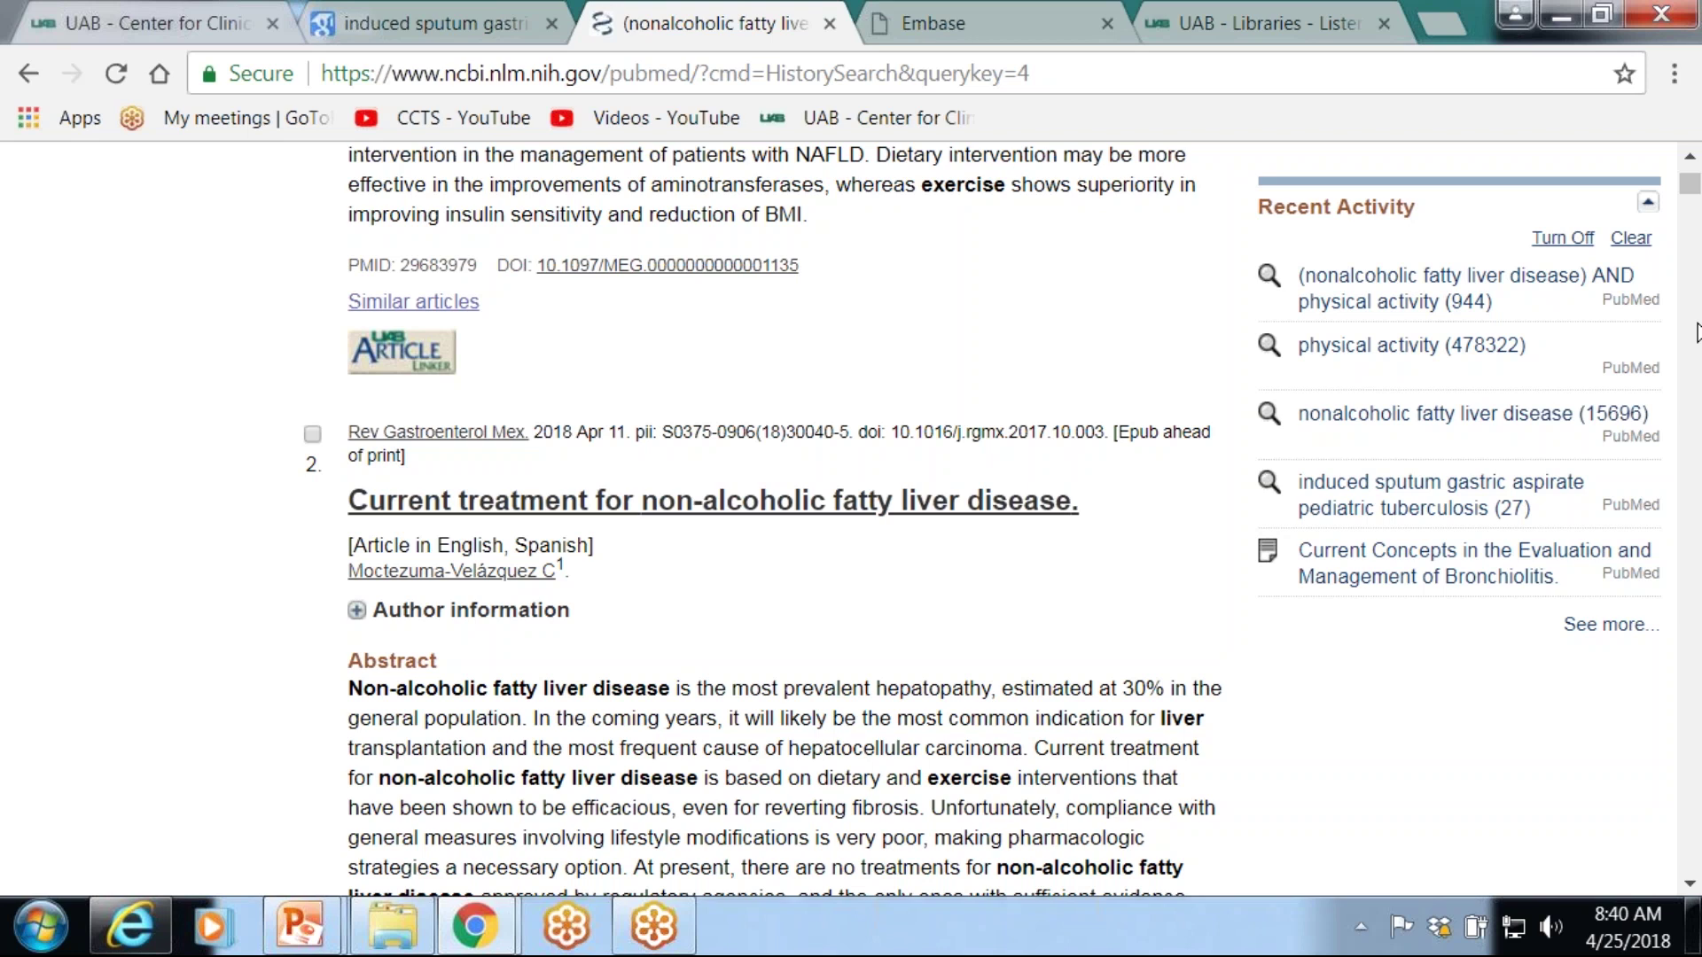
{"action": "scroll", "coordinate": [1696, 332], "scroll_direction": "down", "scroll_amount": 3}
{"action": "scroll", "coordinate": [1695, 332], "scroll_direction": "down", "scroll_amount": 3}
{"action": "scroll", "coordinate": [1695, 332], "scroll_direction": "down", "scroll_amount": 3}
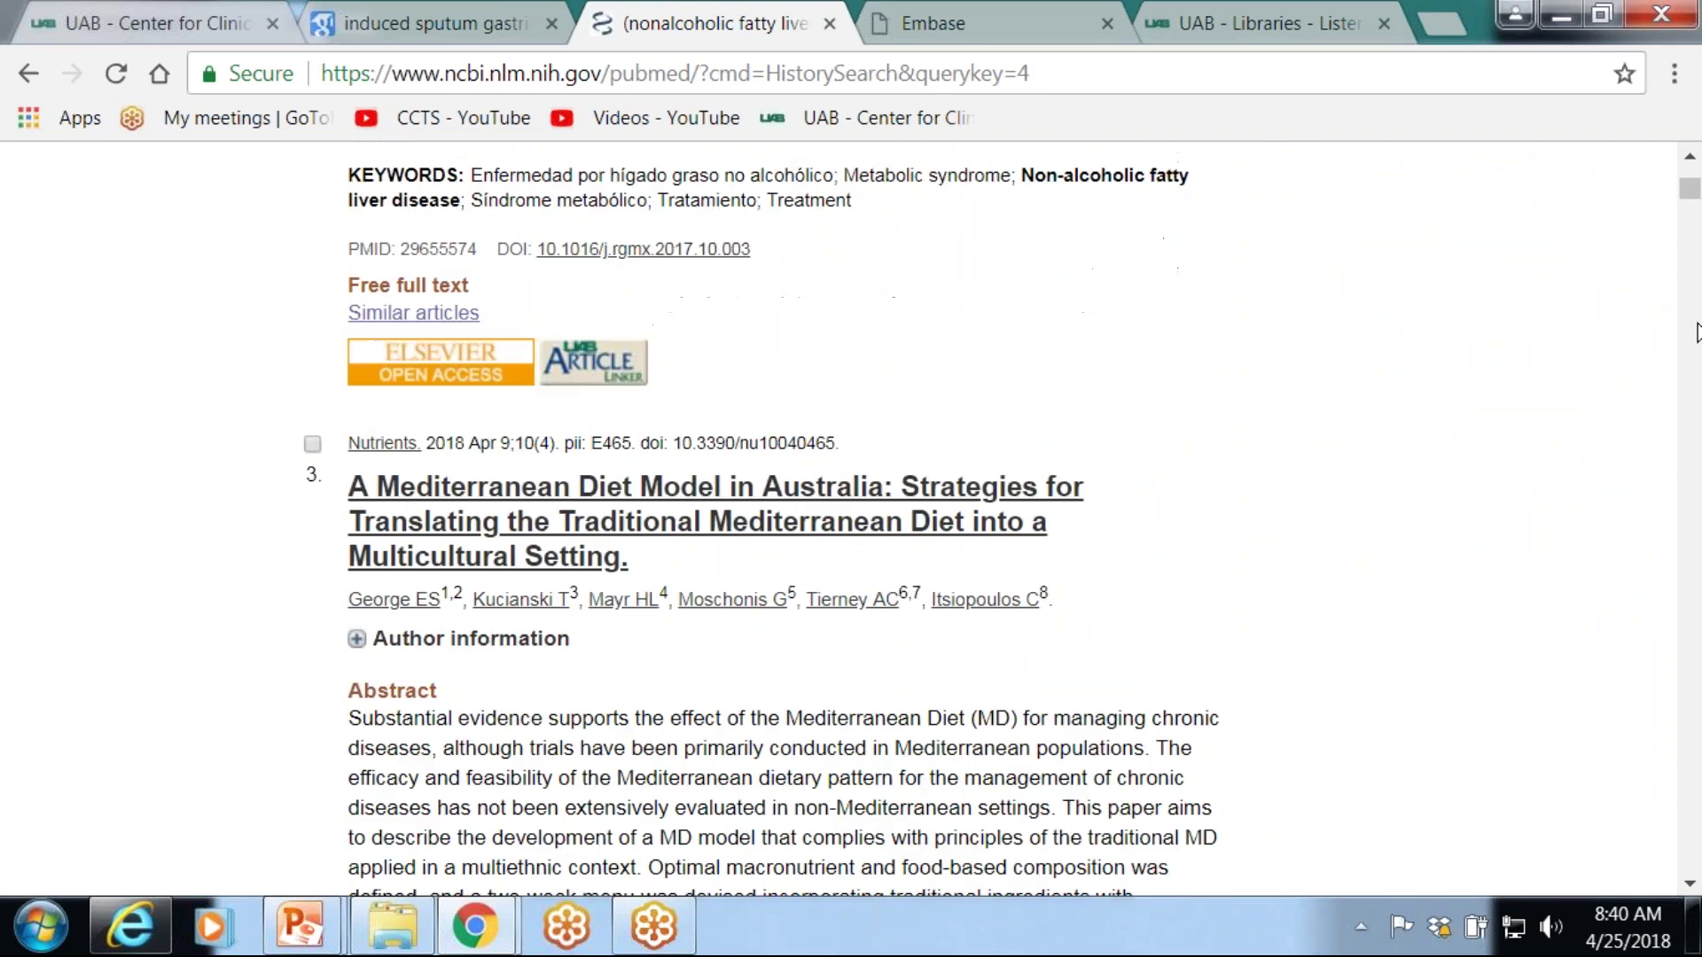
{"action": "scroll", "coordinate": [1696, 332], "scroll_direction": "up", "scroll_amount": 15}
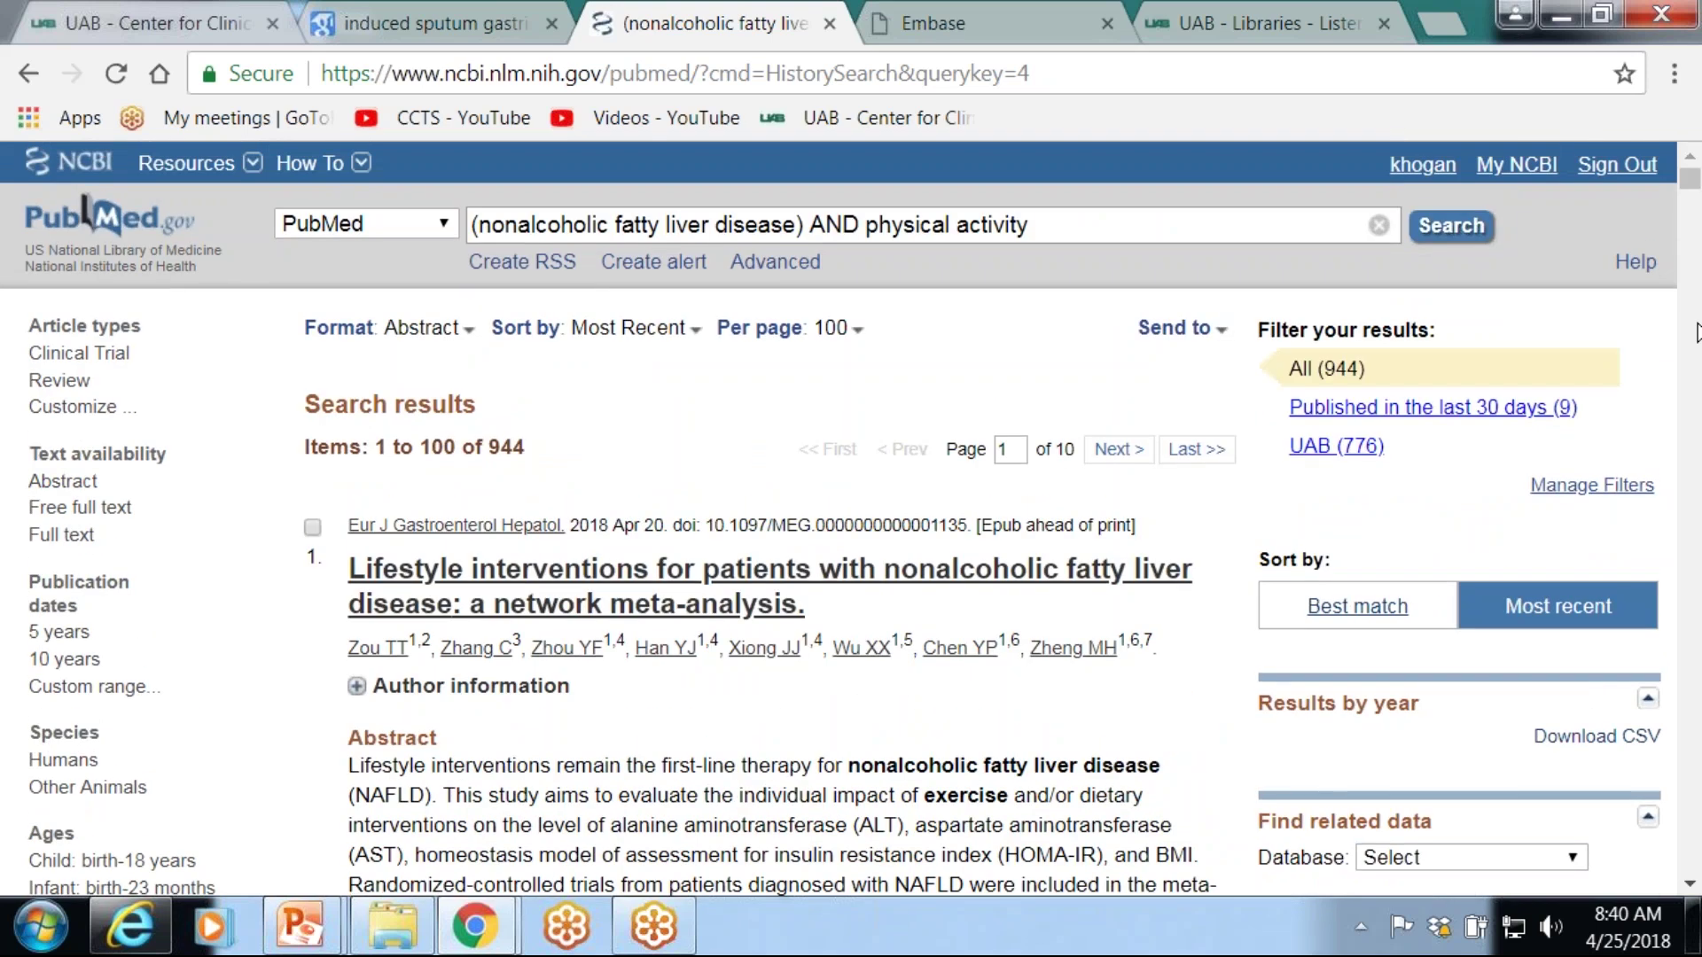
- Open the PubMed Guide from the Lister Hill Library page and go to its Hedges section
{"action": "left_click", "coordinate": [1300, 27]}
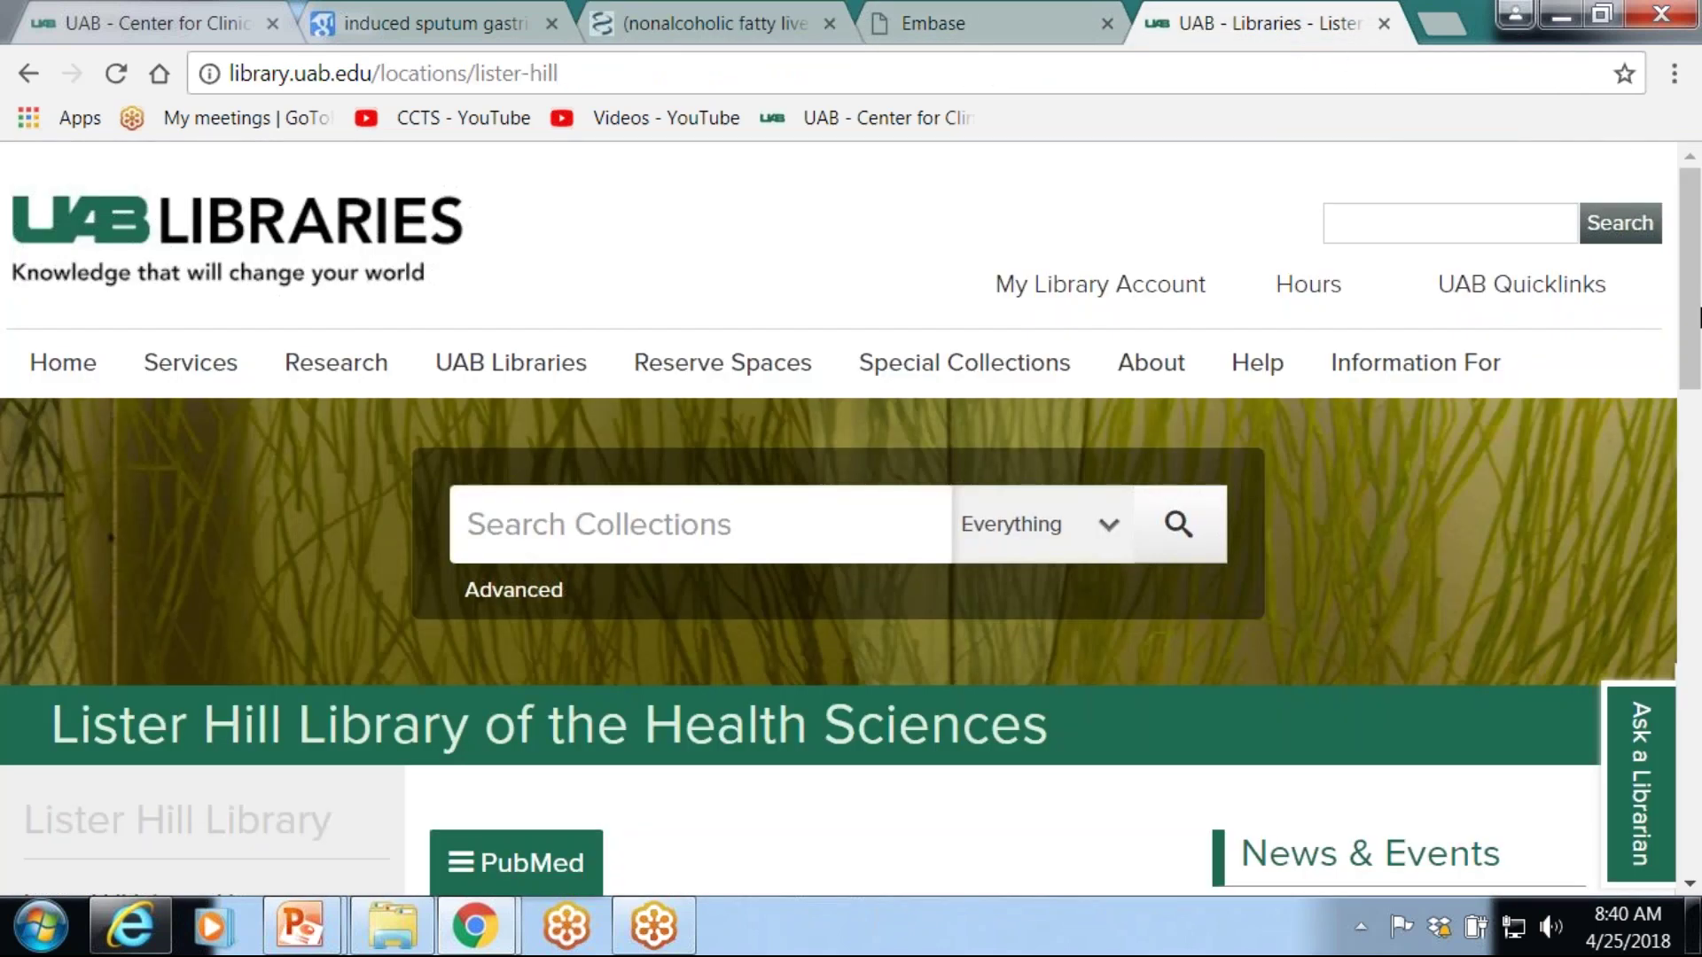
{"action": "left_click_drag", "start_coordinate": [1698, 316], "coordinate": [1696, 420]}
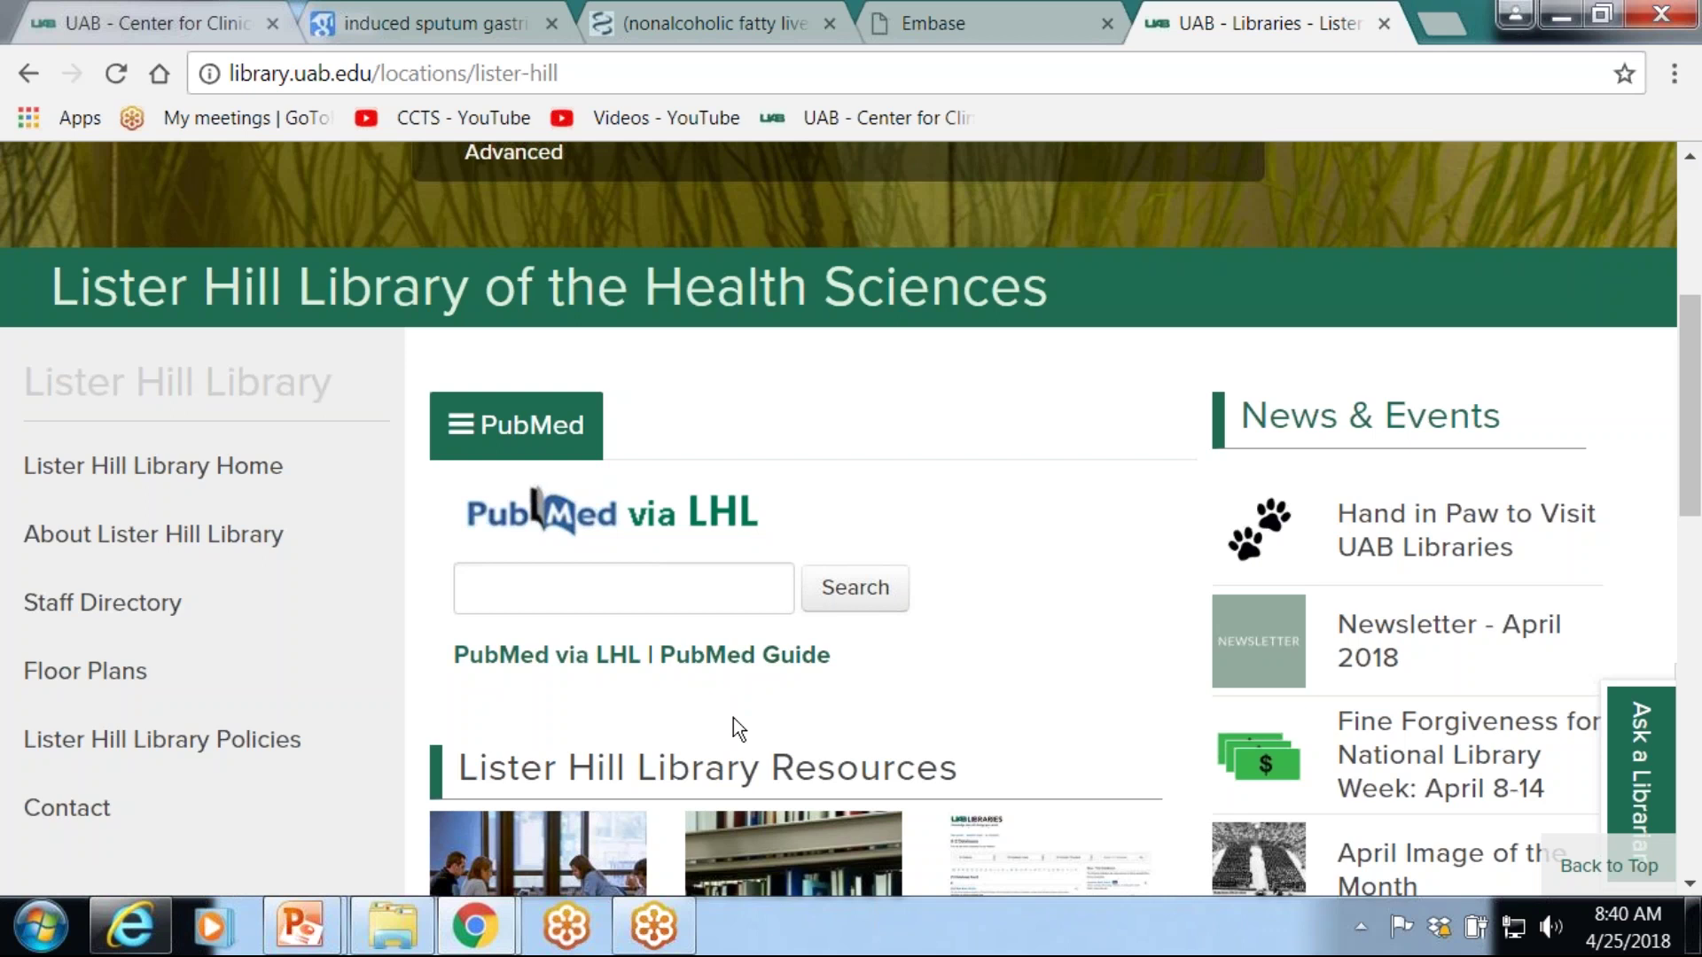
{"action": "left_click", "coordinate": [764, 667]}
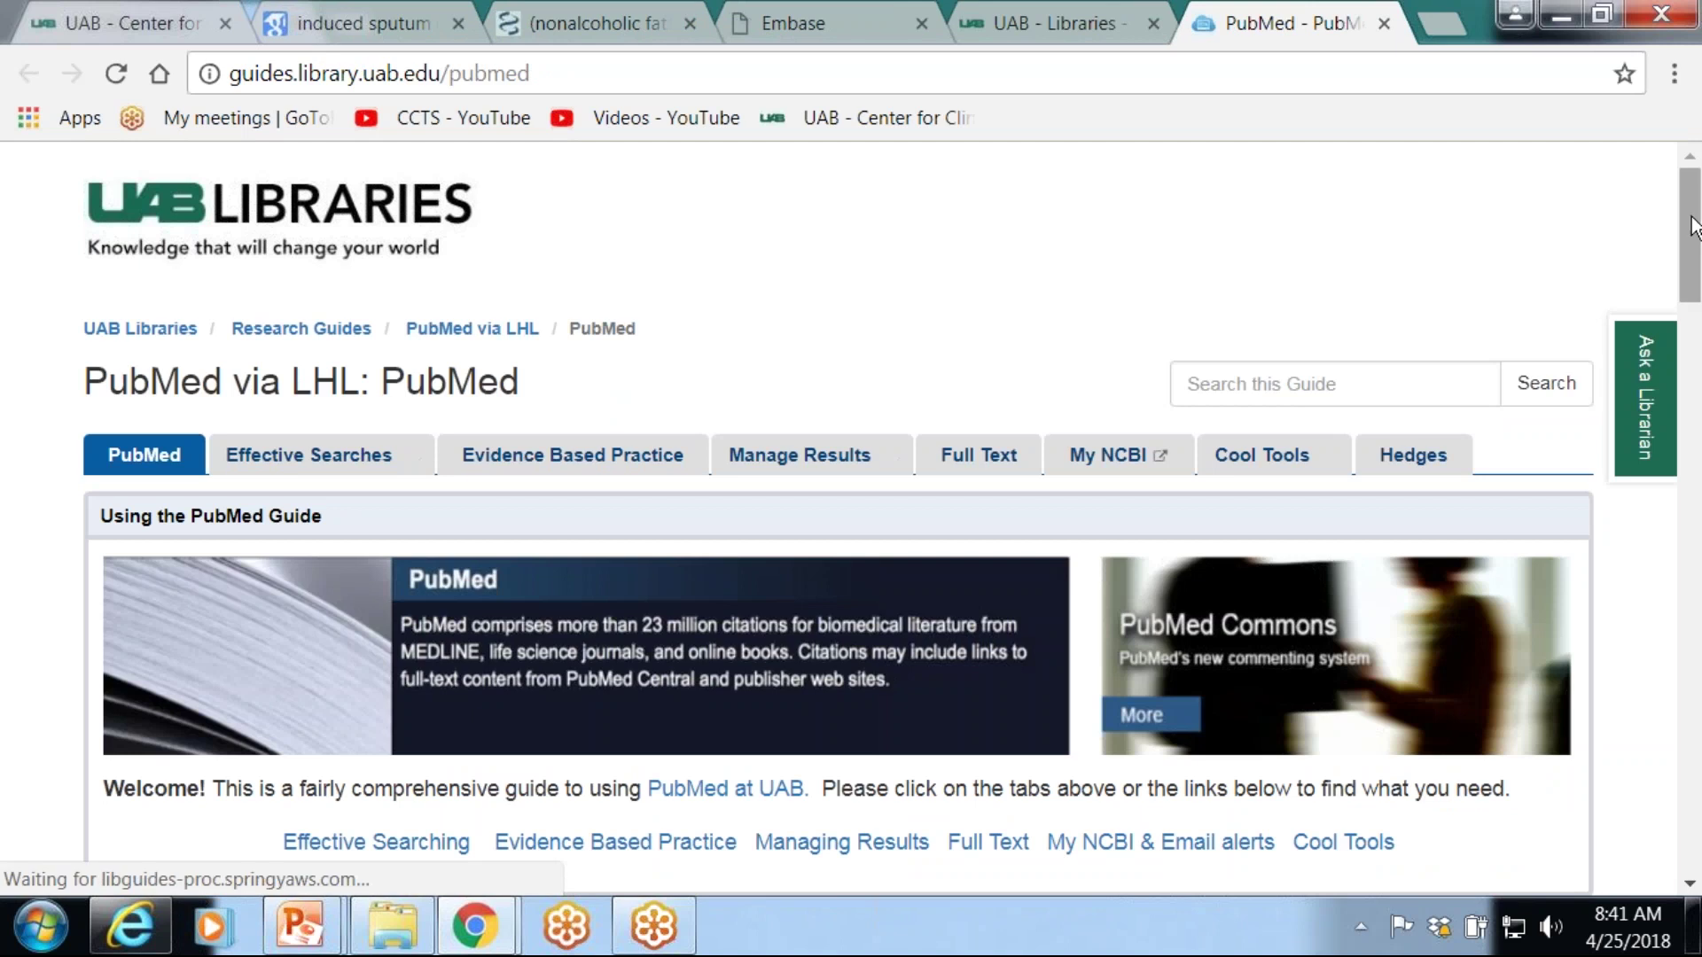
{"action": "left_click_drag", "start_coordinate": [1694, 236], "coordinate": [1695, 257]}
{"action": "scroll", "coordinate": [1695, 257], "scroll_direction": "down", "scroll_amount": 1}
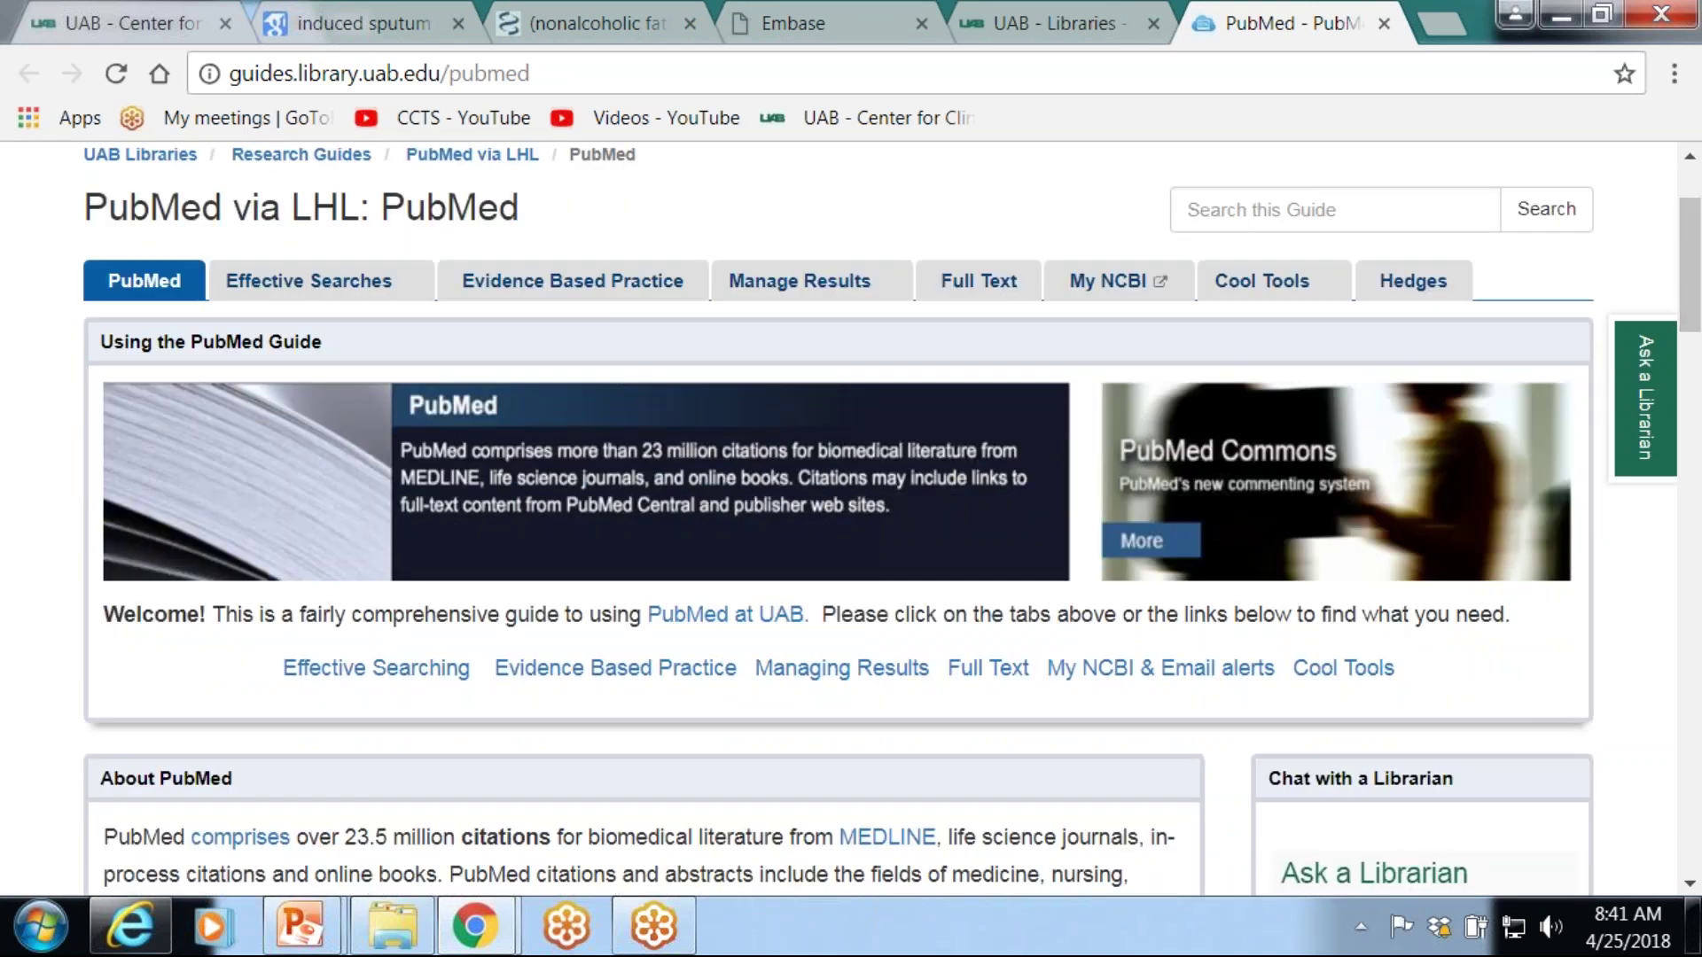
{"action": "left_click", "coordinate": [1331, 286]}
{"action": "left_click", "coordinate": [1418, 282]}
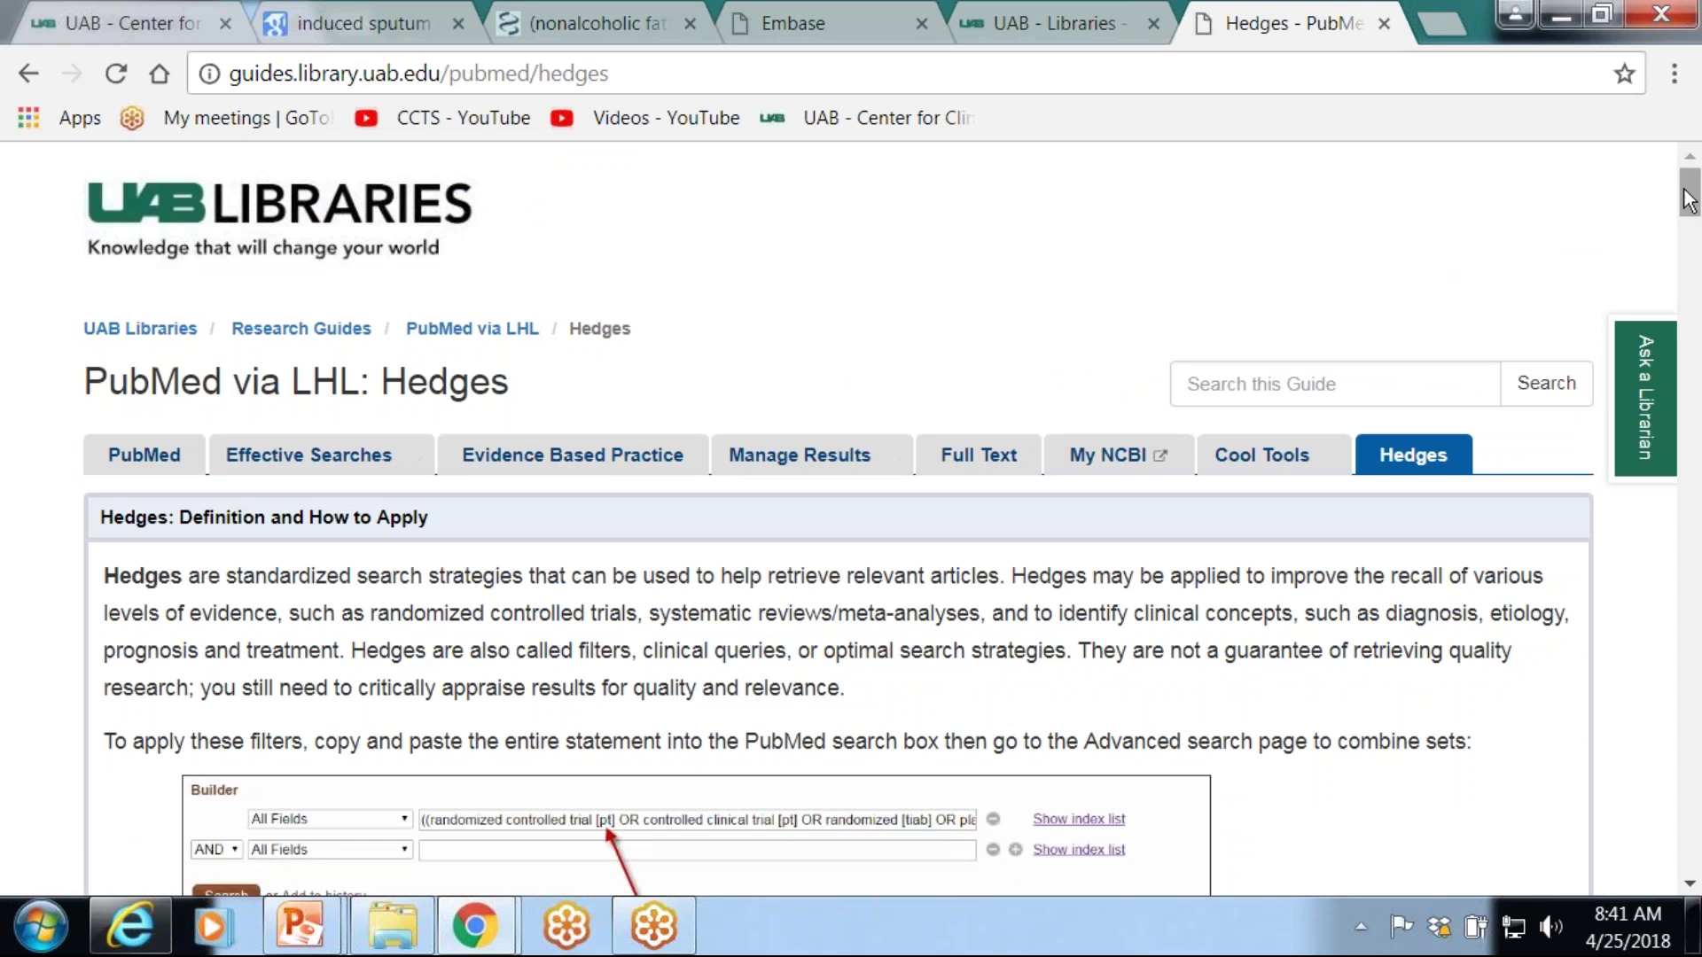
- Copy the full Improved CCG (Cochrane Childhood Cancer Group) child filter statement from the Age Groups section
{"action": "left_click_drag", "start_coordinate": [1687, 199], "coordinate": [1696, 265]}
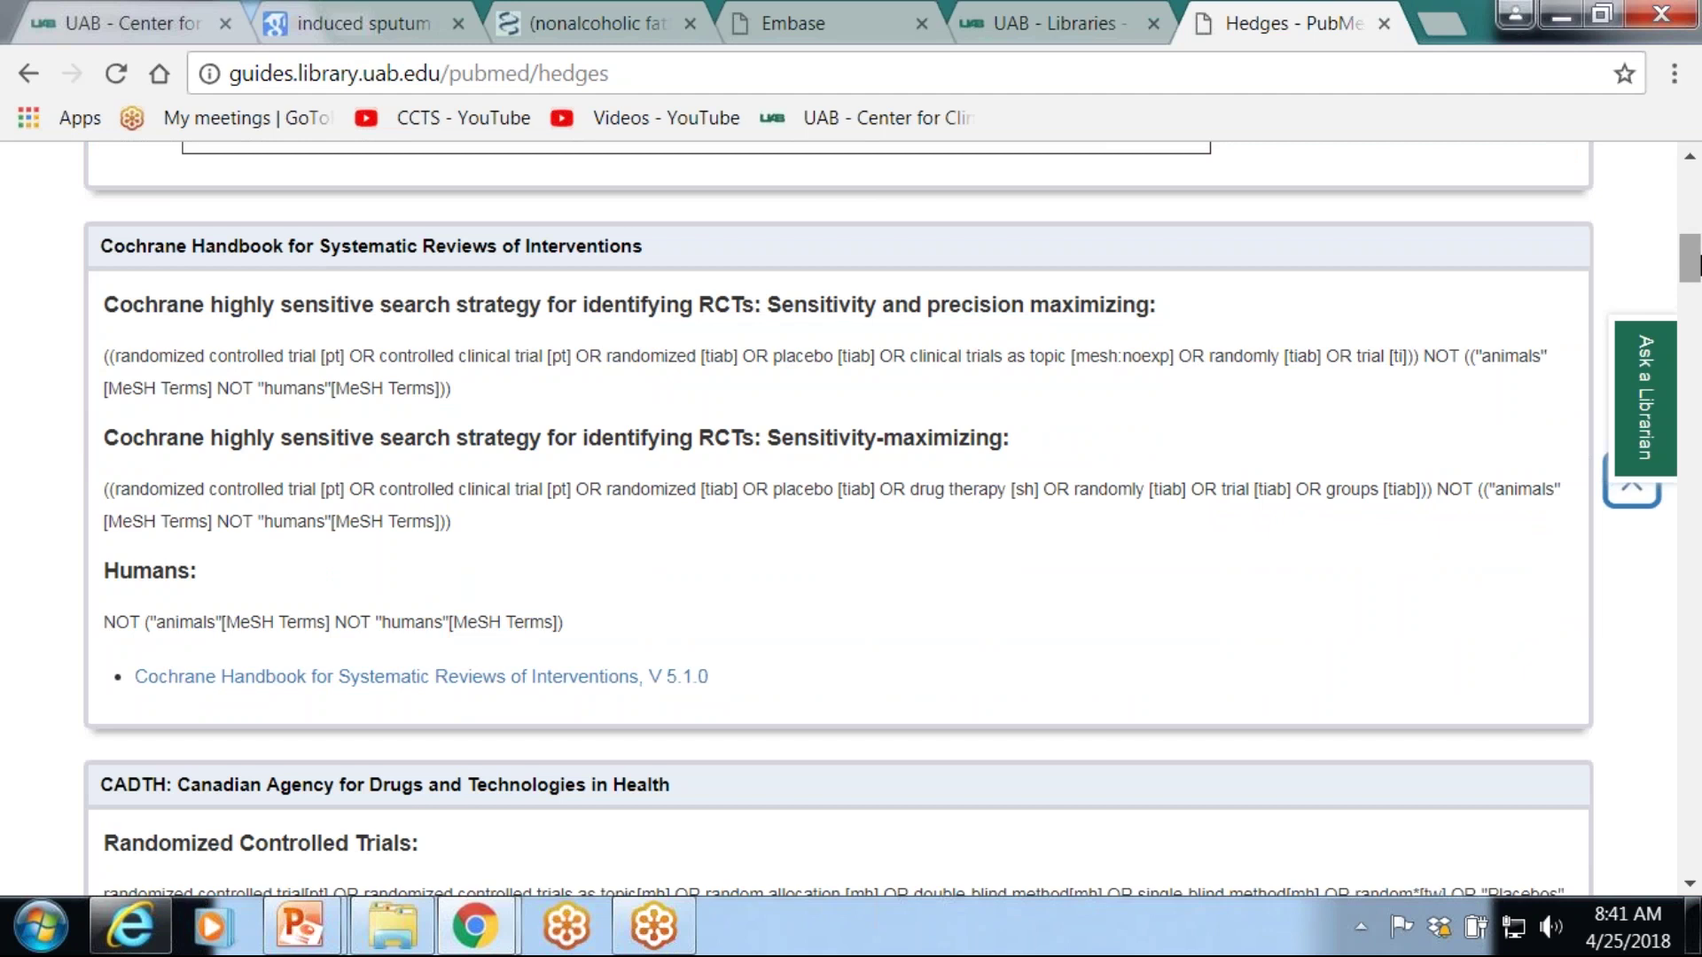
{"action": "left_click_drag", "start_coordinate": [1690, 266], "coordinate": [1696, 424]}
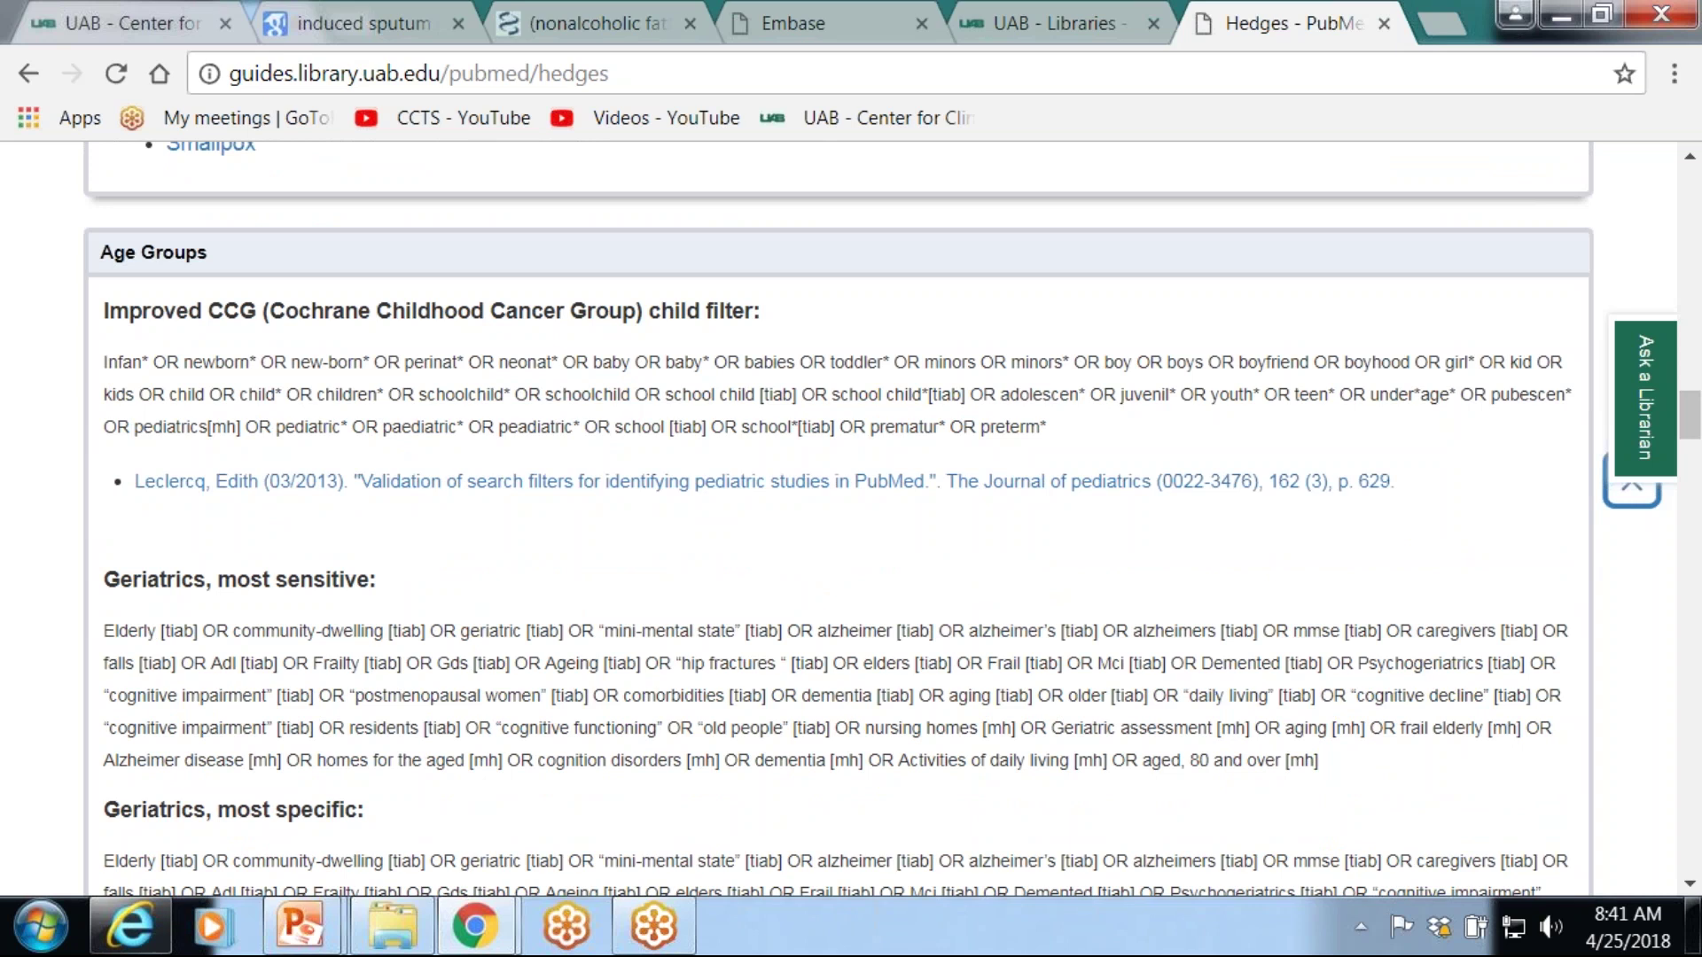
{"action": "left_click_drag", "start_coordinate": [103, 364], "coordinate": [1120, 443]}
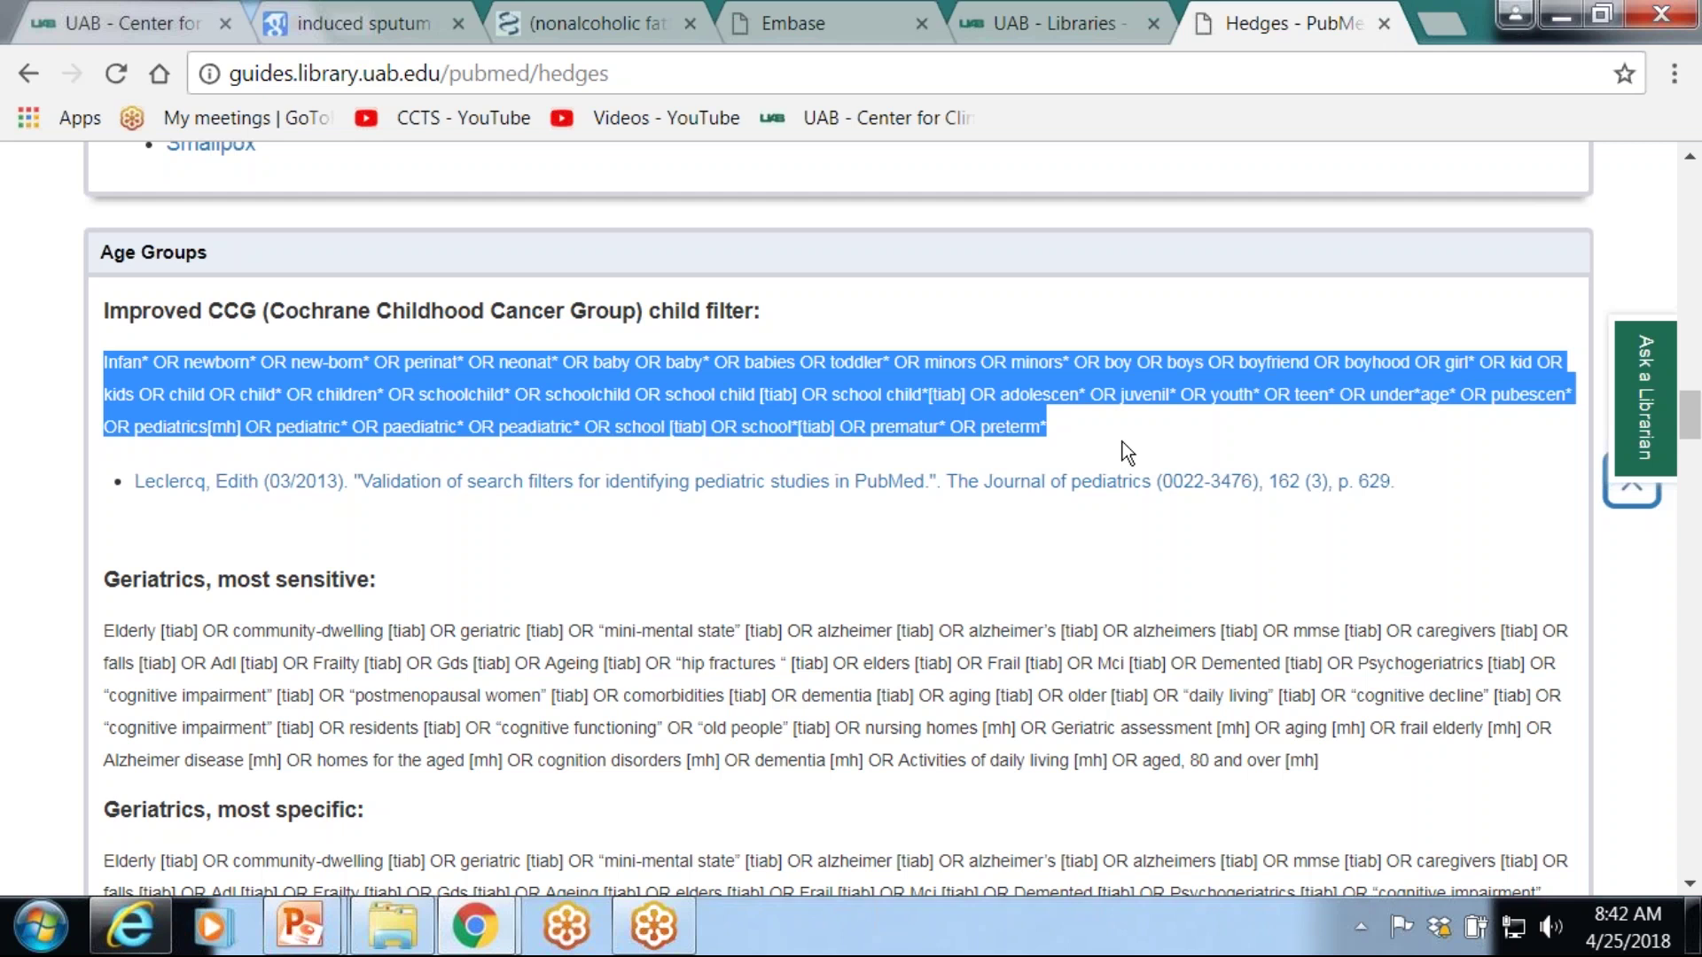
{"action": "right_click", "coordinate": [1122, 441]}
{"action": "left_click", "coordinate": [955, 406]}
- Replace the PubMed query with the copied child filter statement and run the search
{"action": "left_click", "coordinate": [647, 32]}
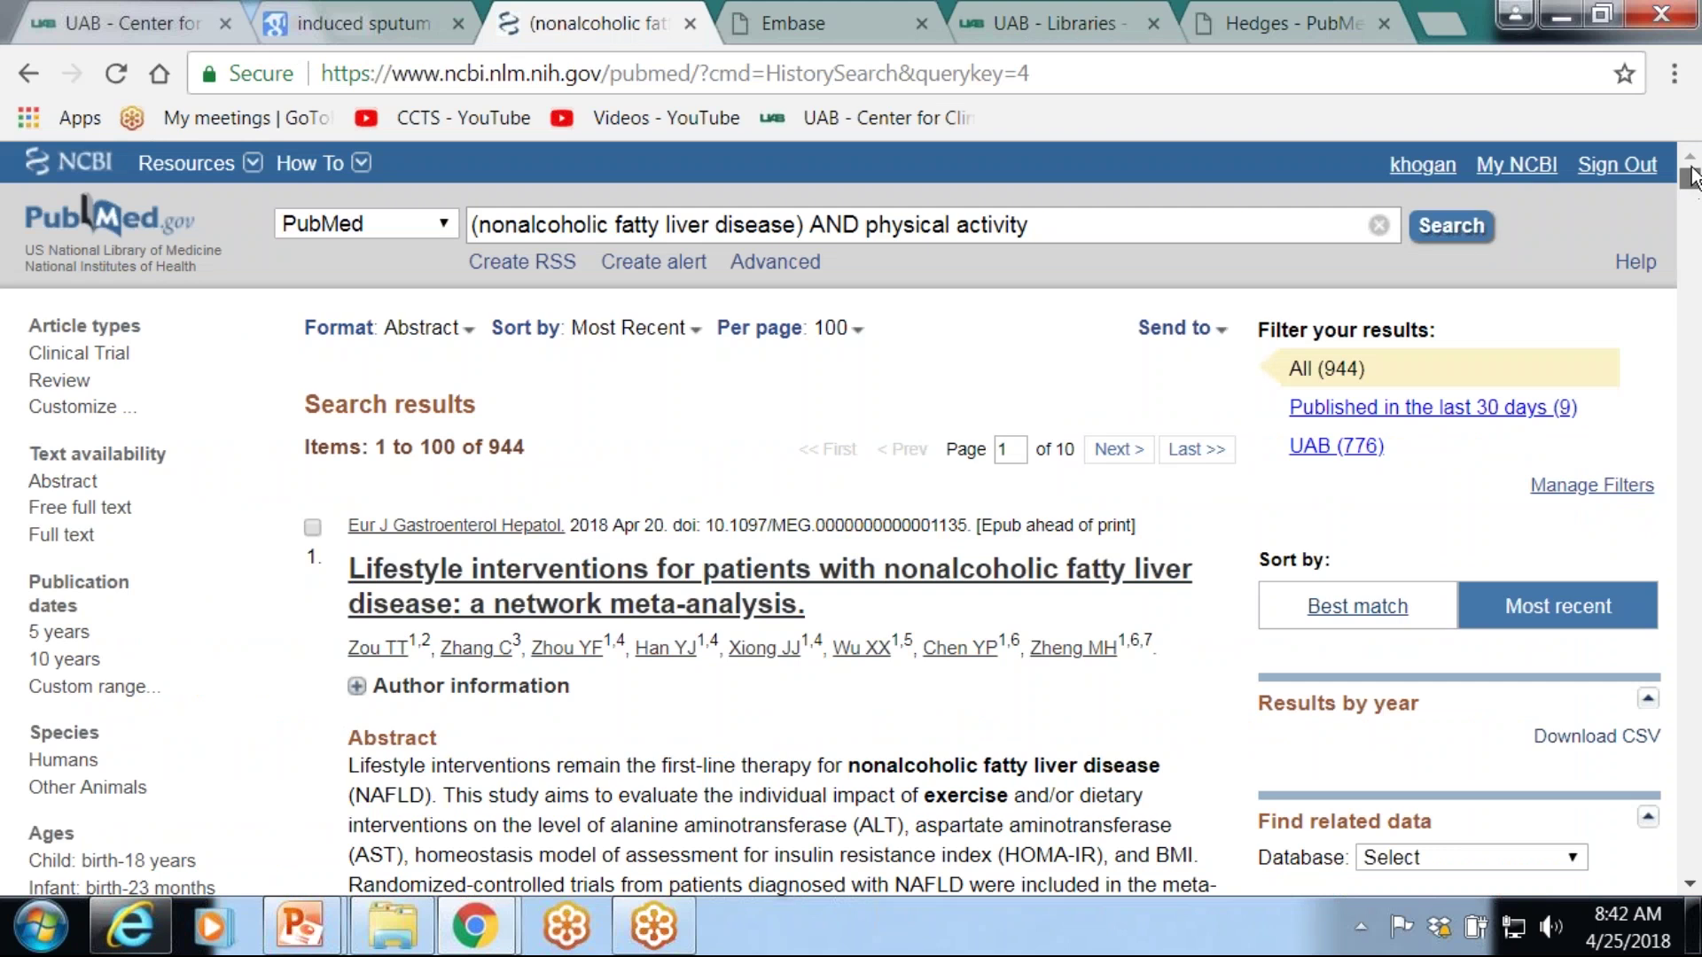
{"action": "key", "text": "ctrl+a"}
{"action": "key", "text": "BackSpace"}
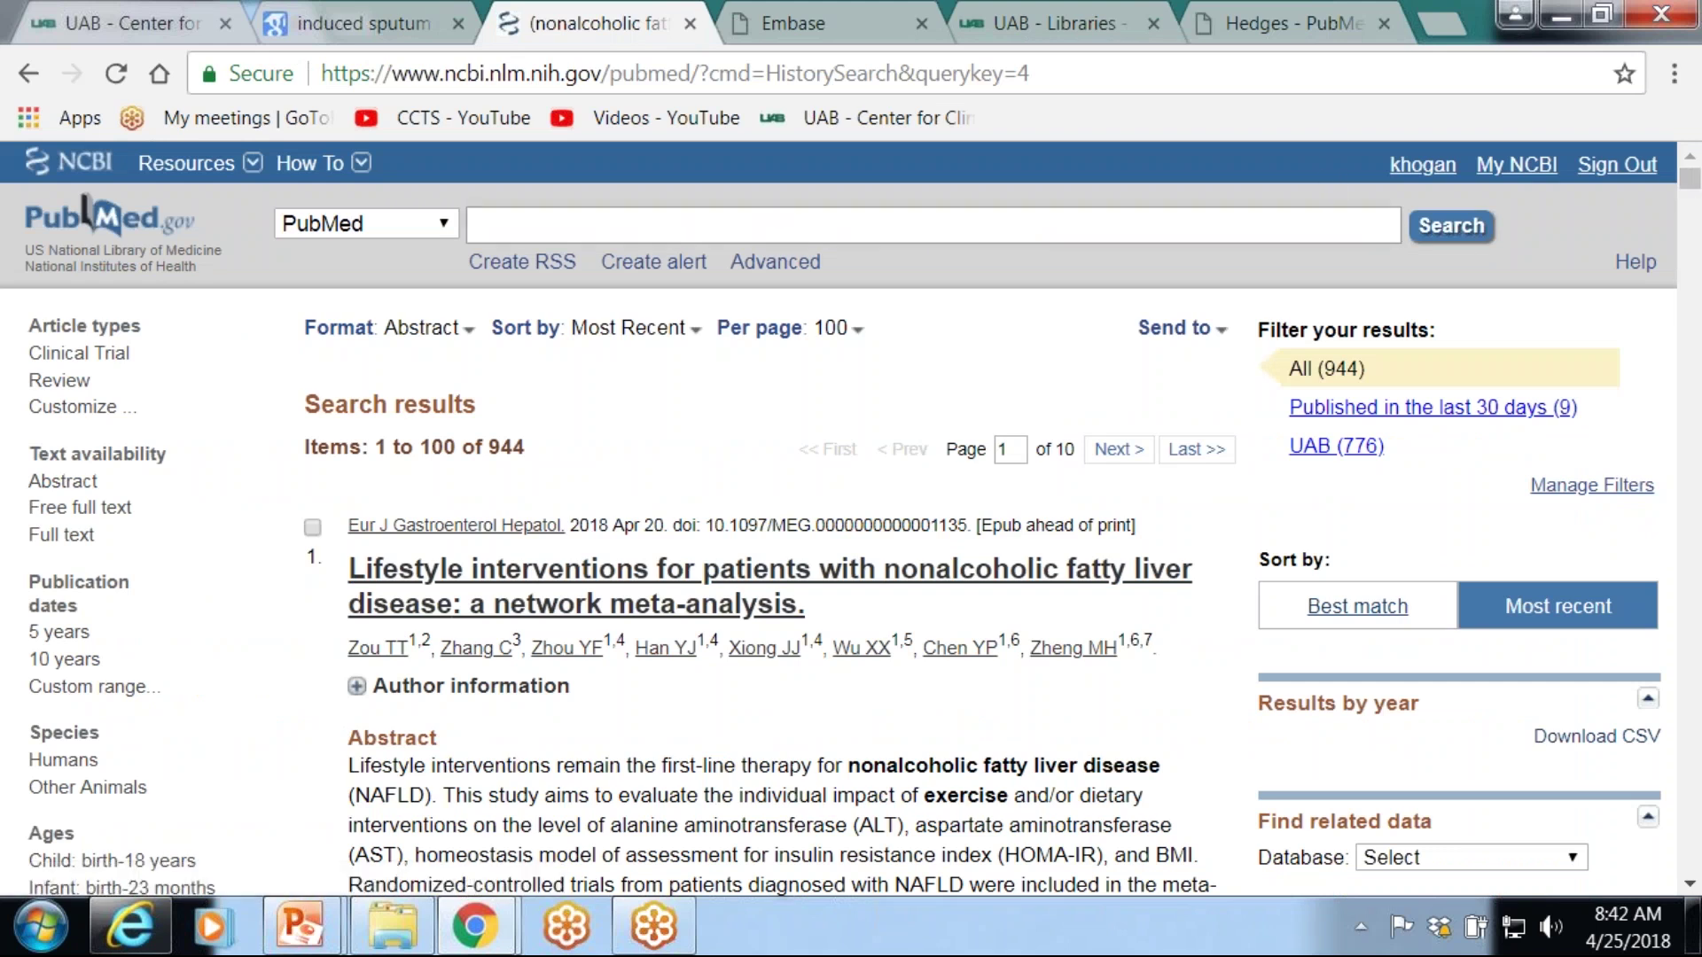
{"action": "key", "text": "ctrl+v"}
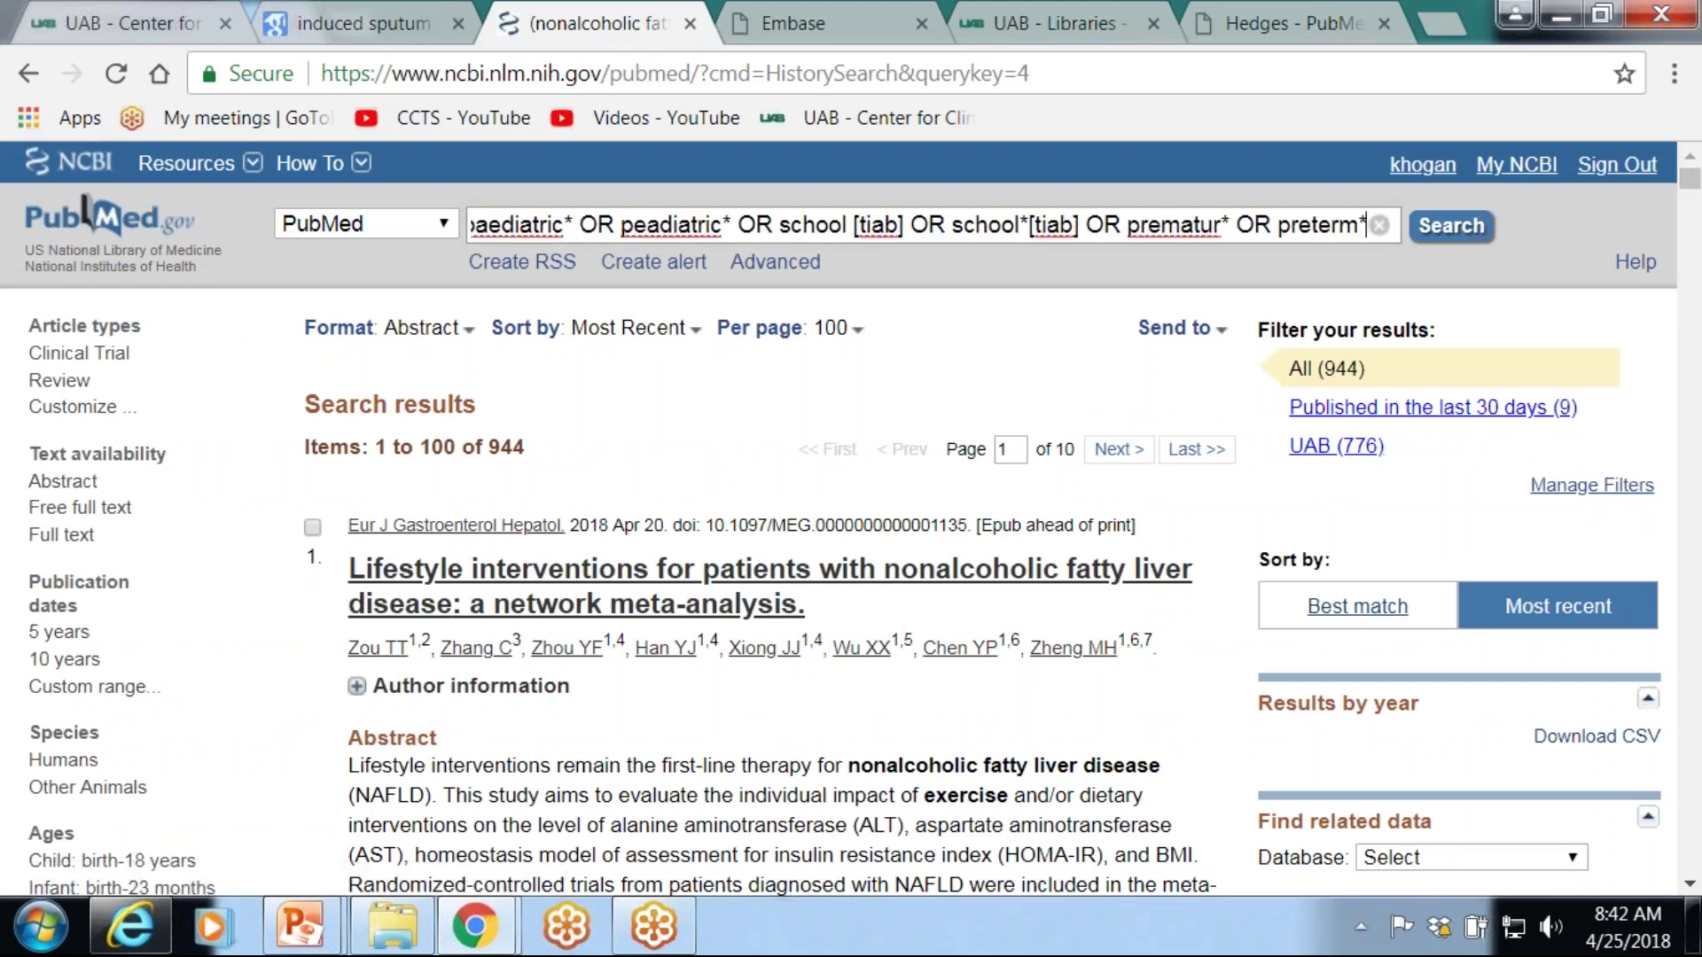
{"action": "left_click", "coordinate": [1451, 226]}
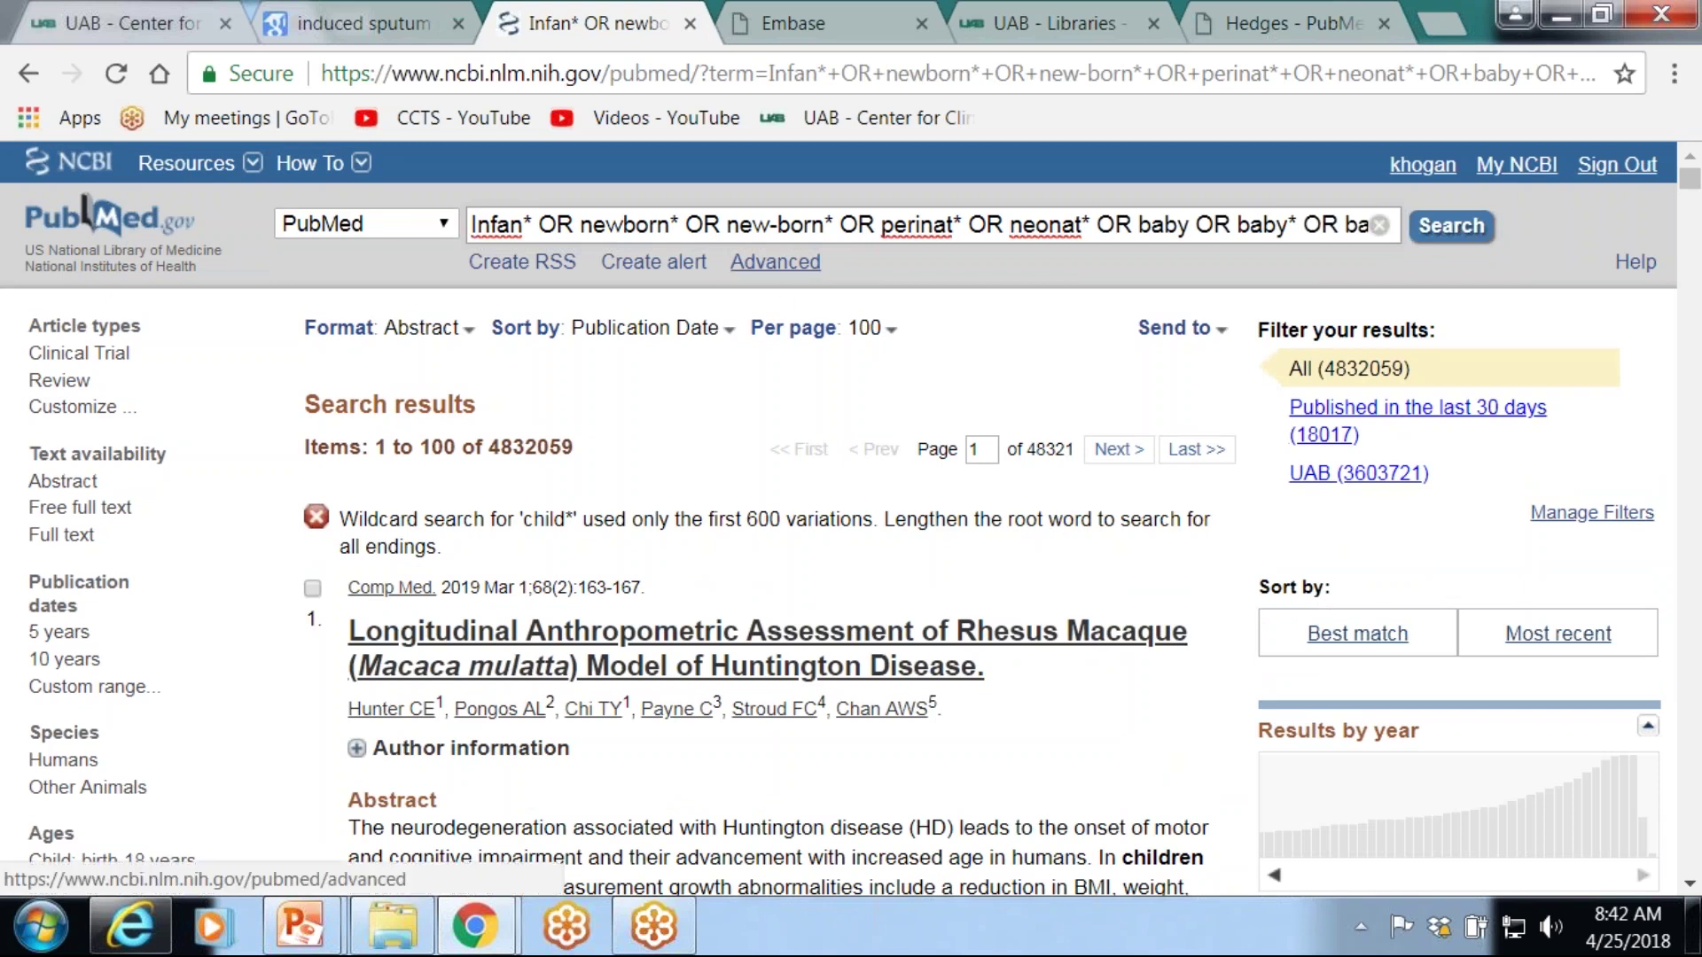
- In the Advanced Search Builder, combine history searches #4 and #5 with AND and run the combined search
{"action": "left_click", "coordinate": [773, 263]}
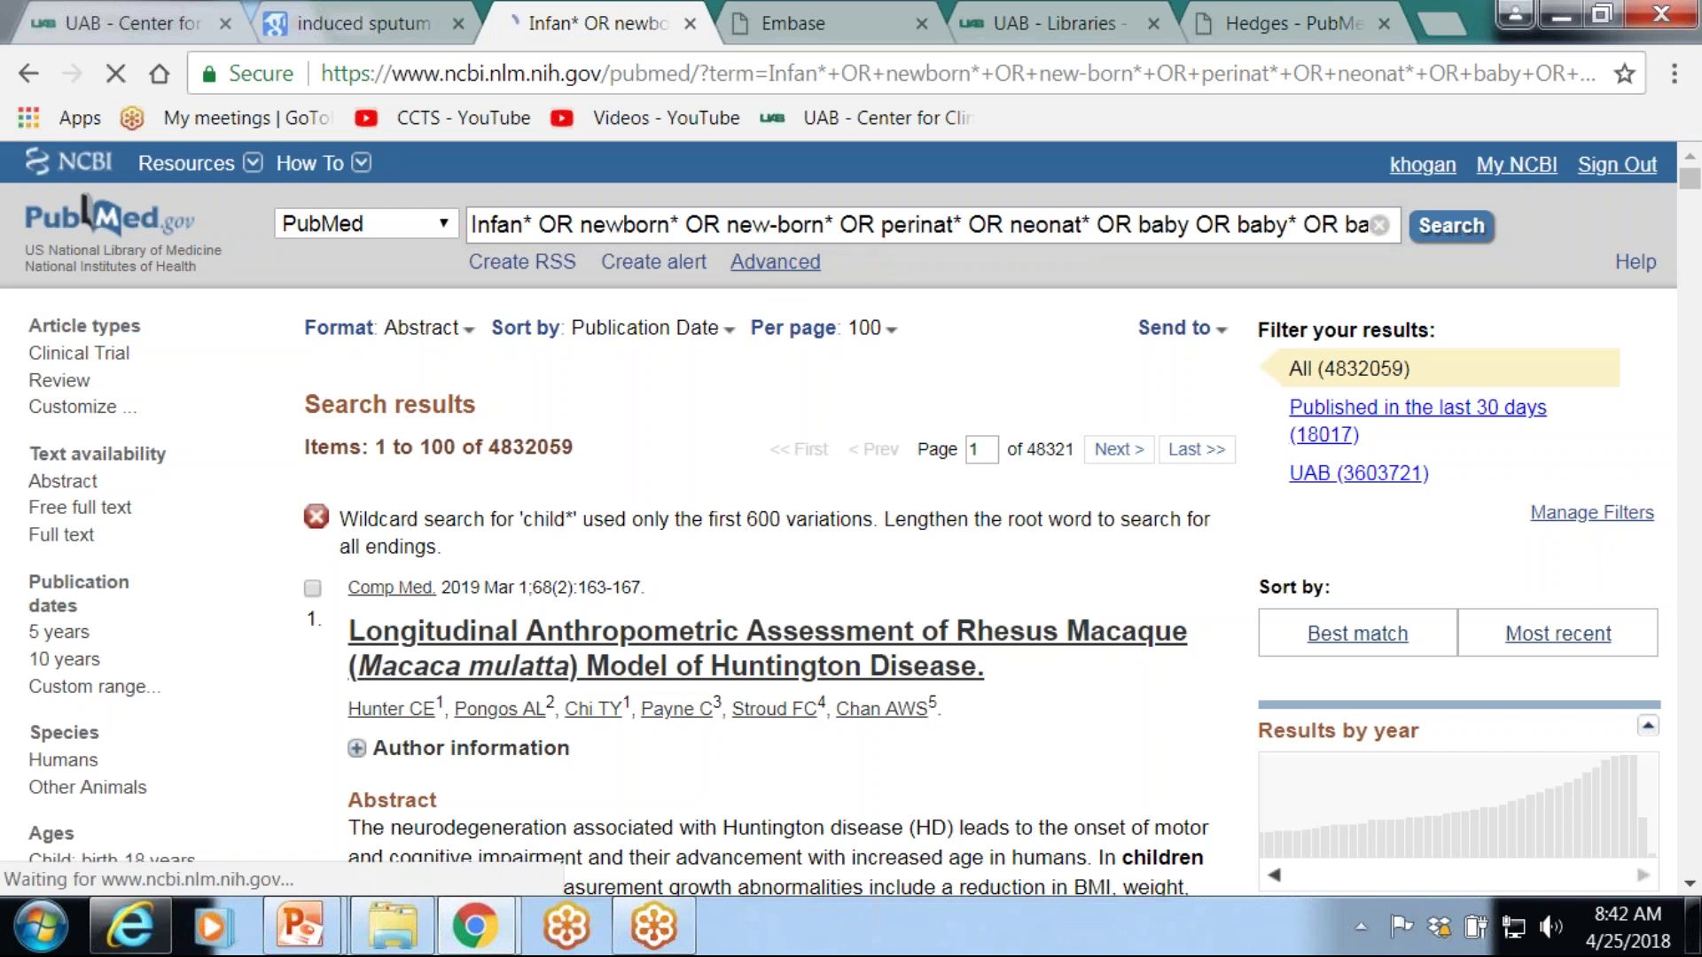
{"action": "left_click_drag", "start_coordinate": [1696, 211], "coordinate": [1695, 384]}
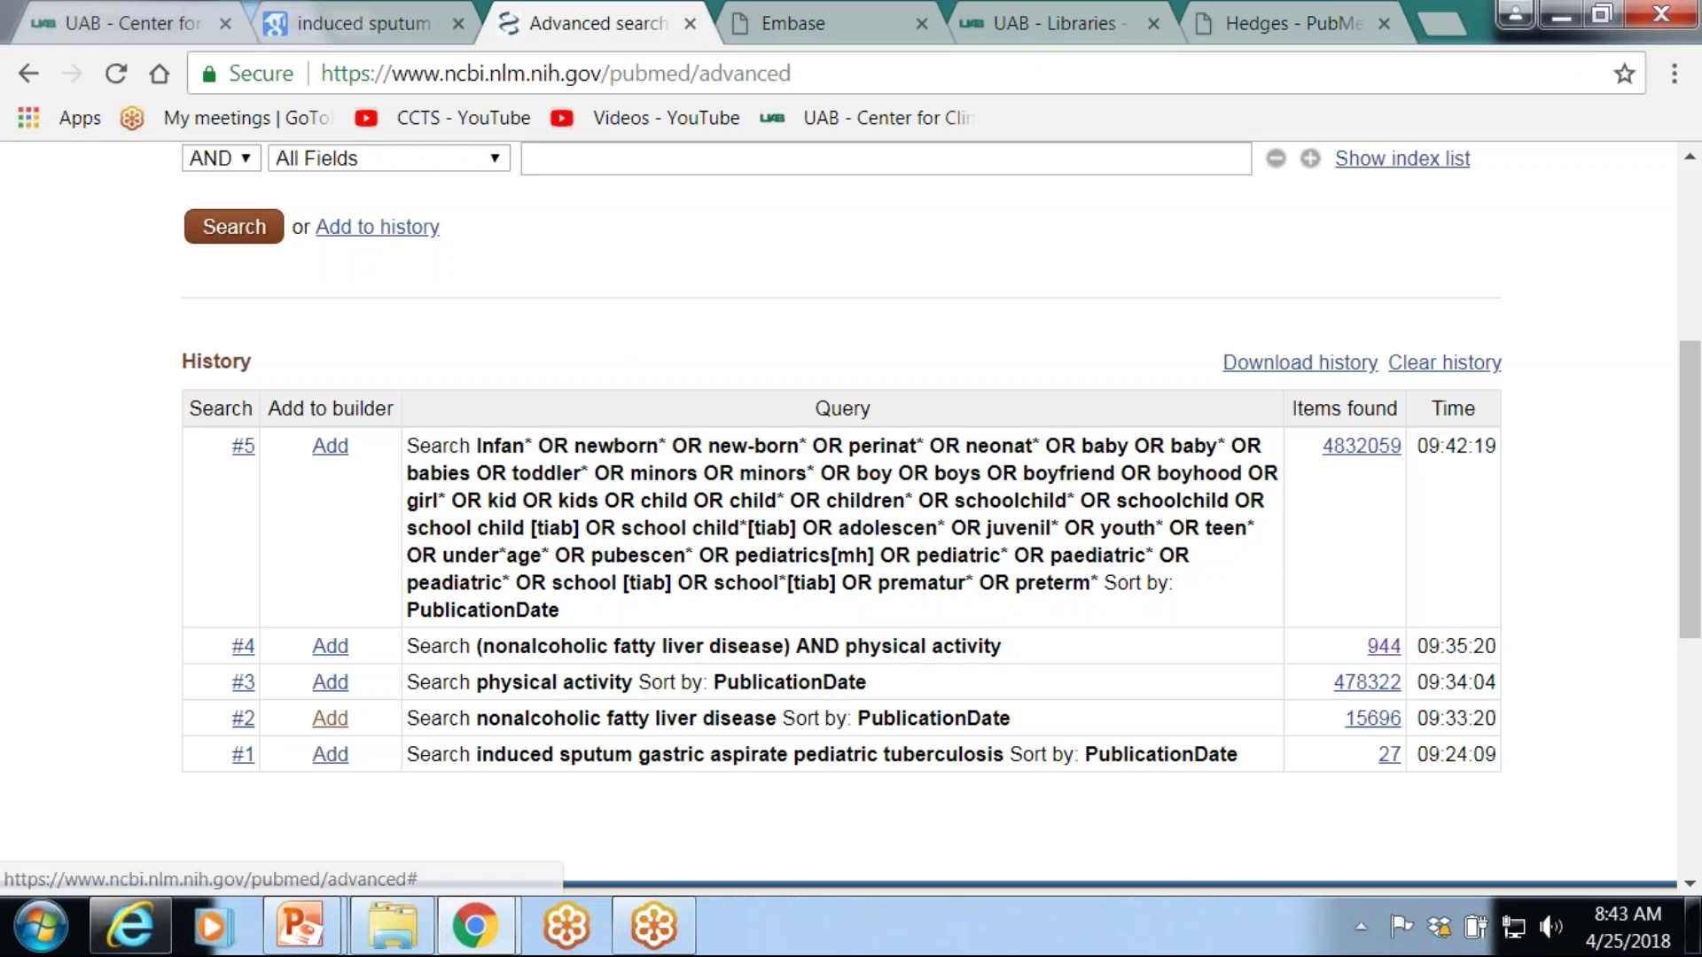
{"action": "left_click", "coordinate": [328, 651]}
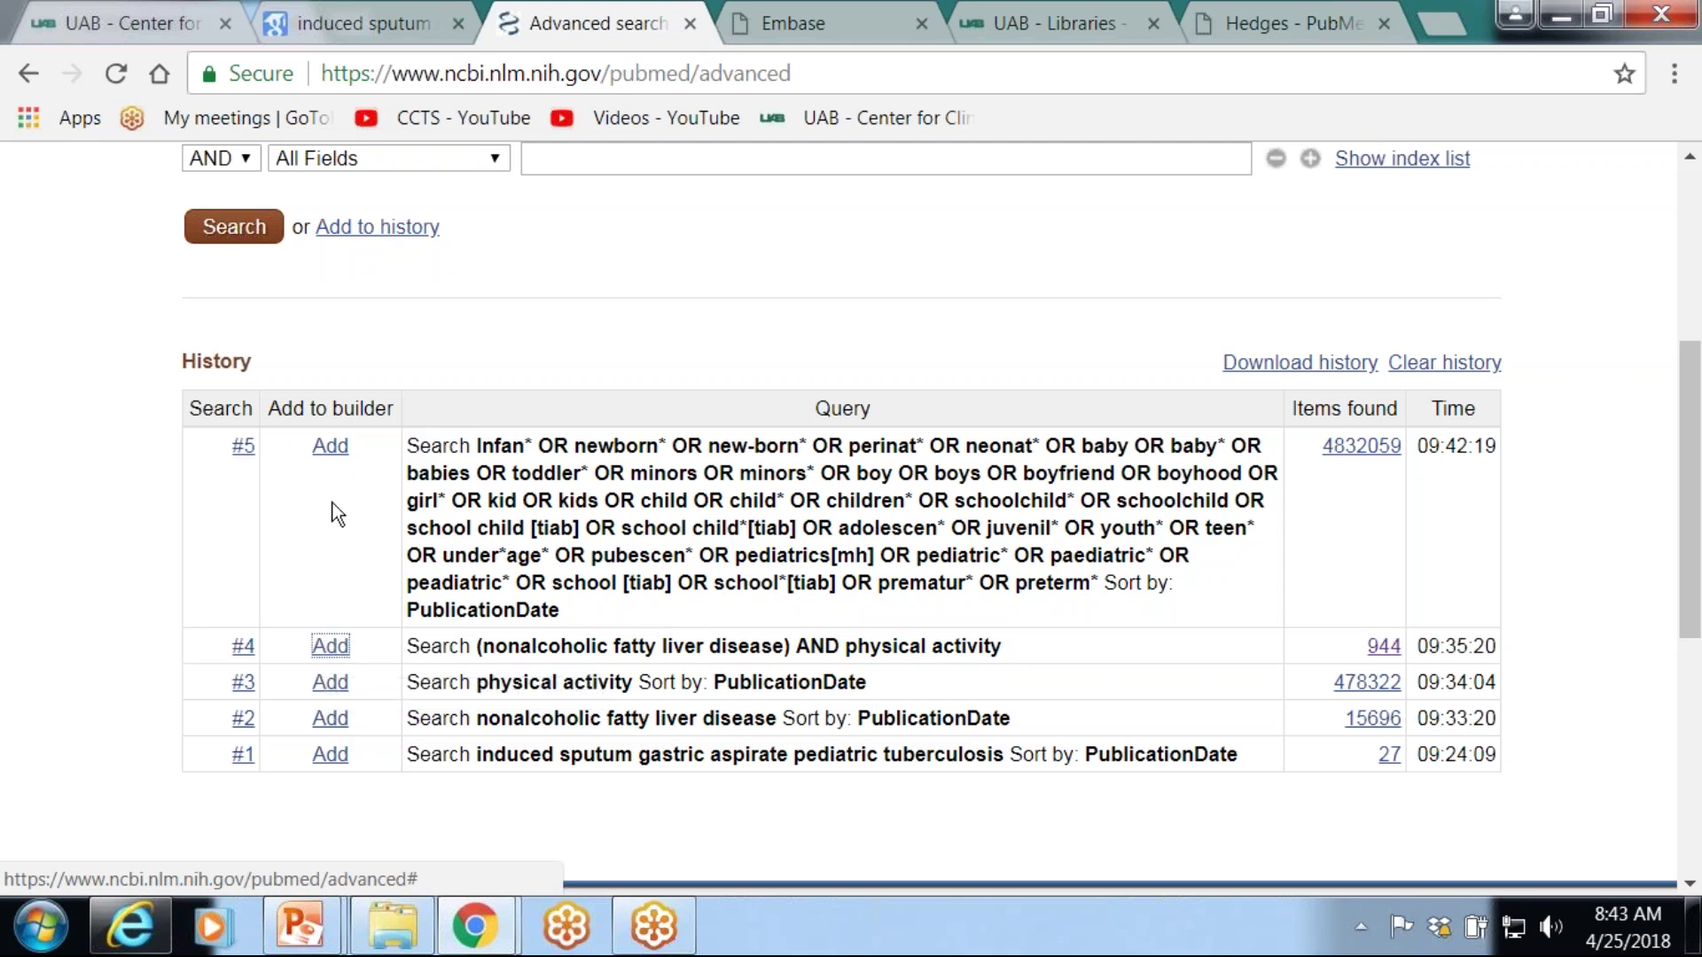
{"action": "left_click", "coordinate": [328, 449]}
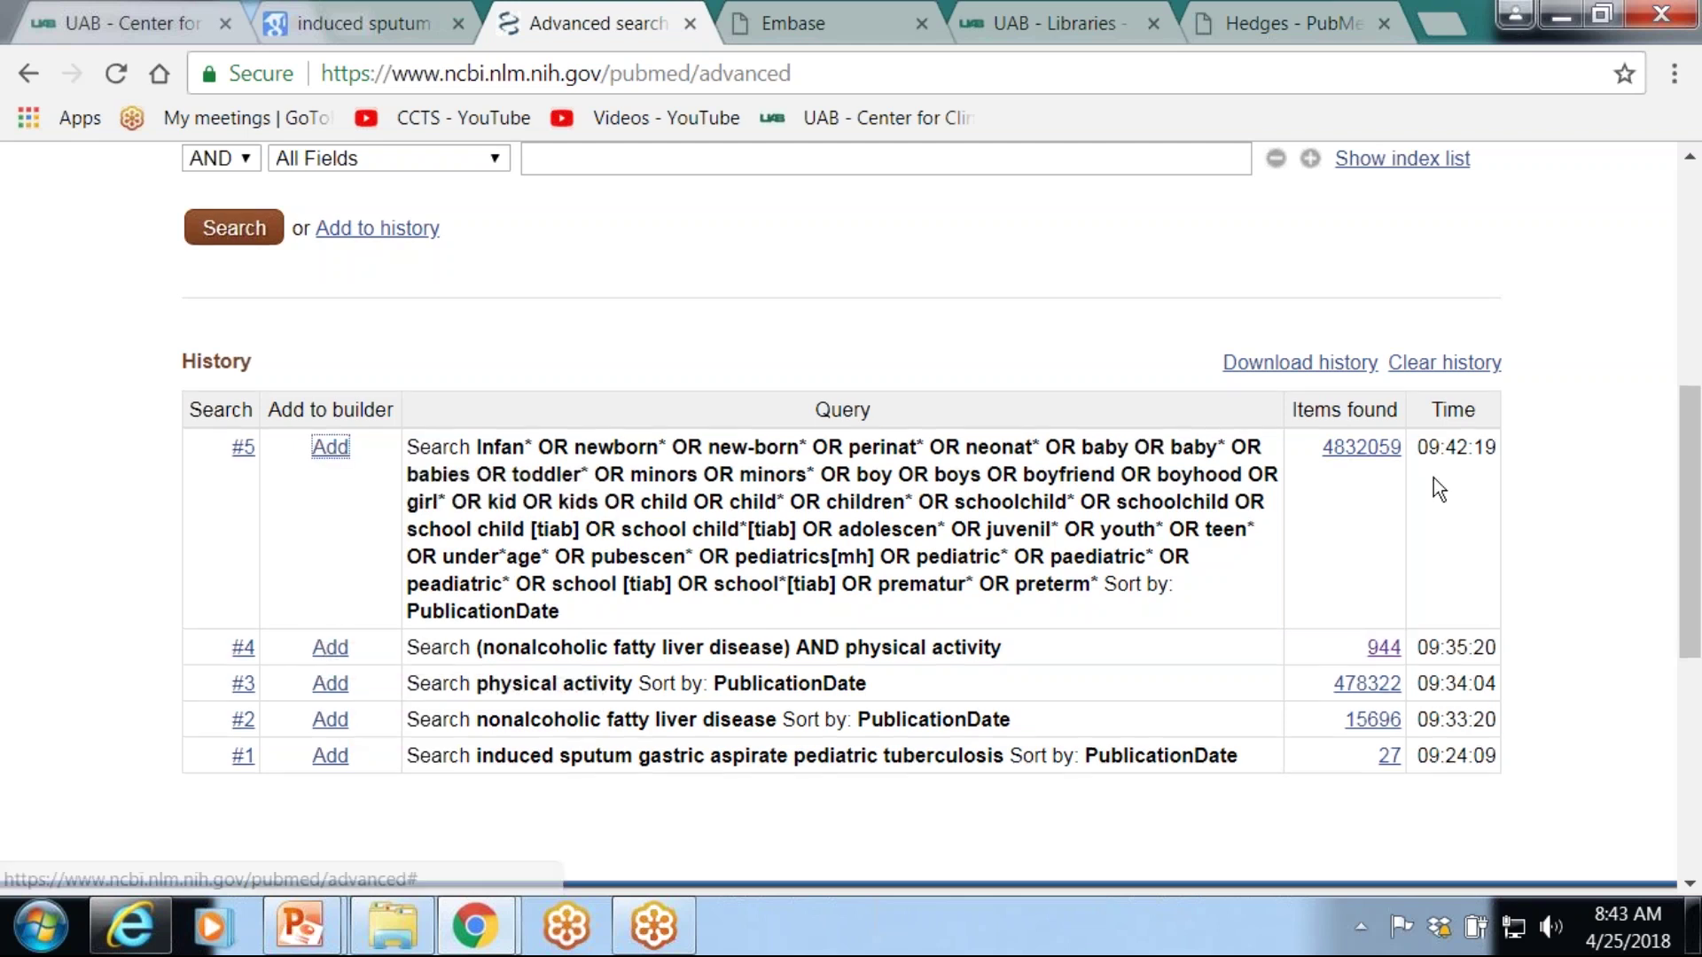
{"action": "left_click_drag", "start_coordinate": [1684, 437], "coordinate": [1689, 311]}
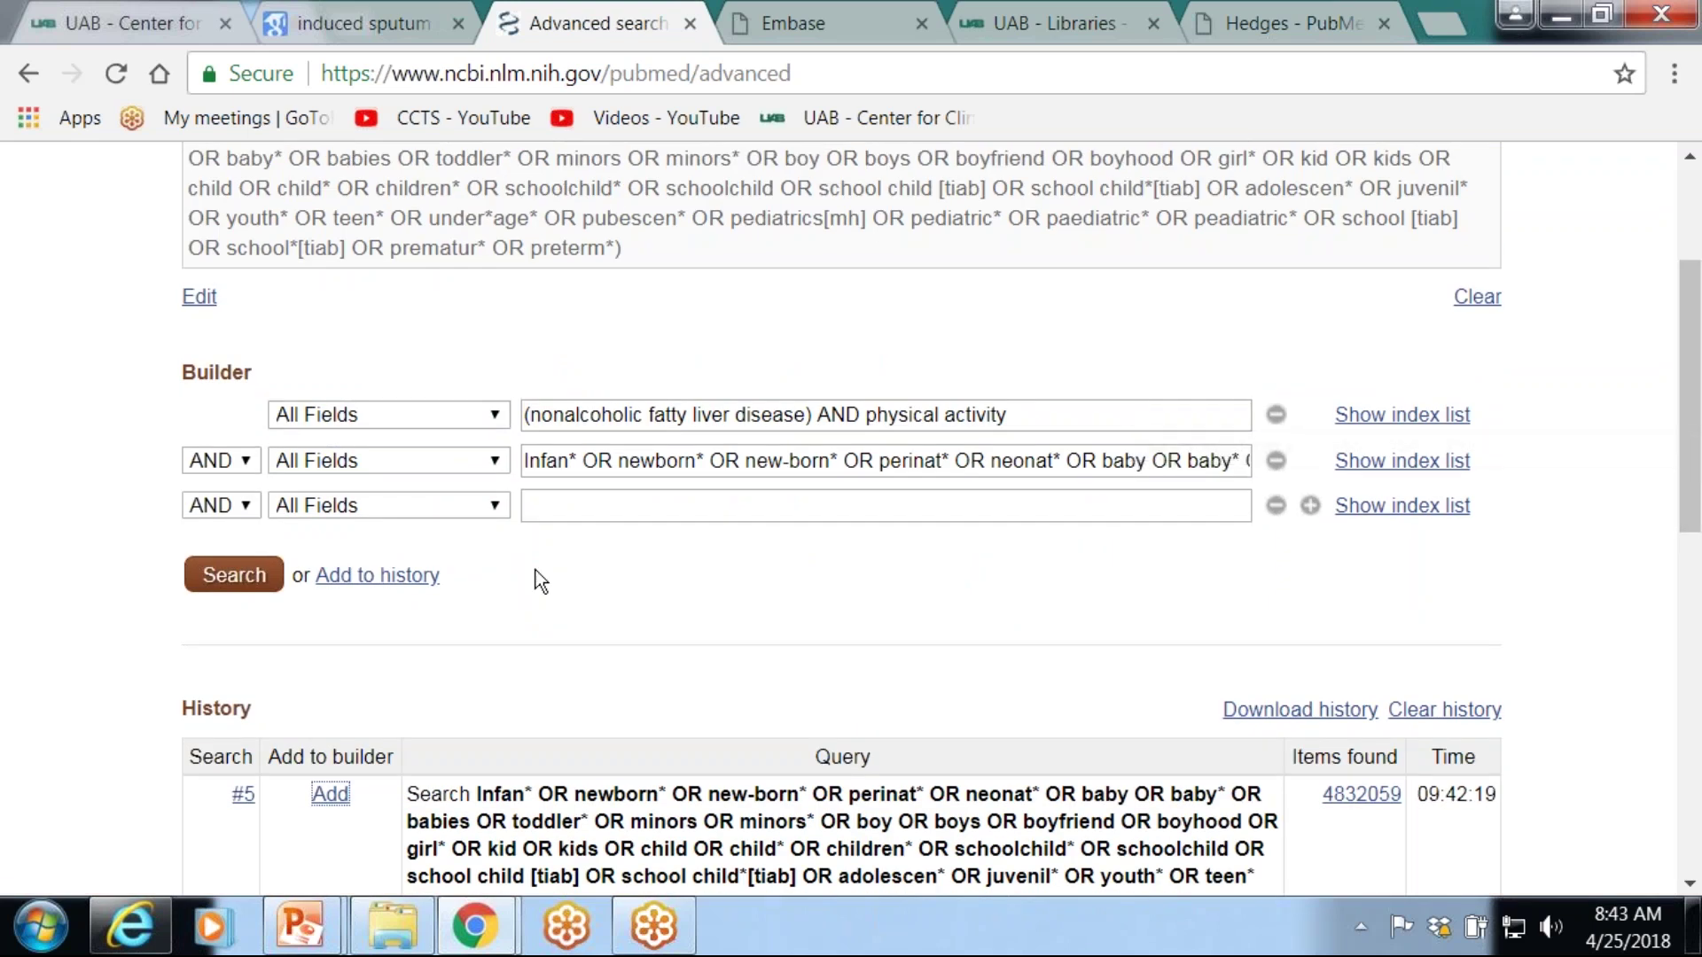
{"action": "left_click", "coordinate": [233, 589]}
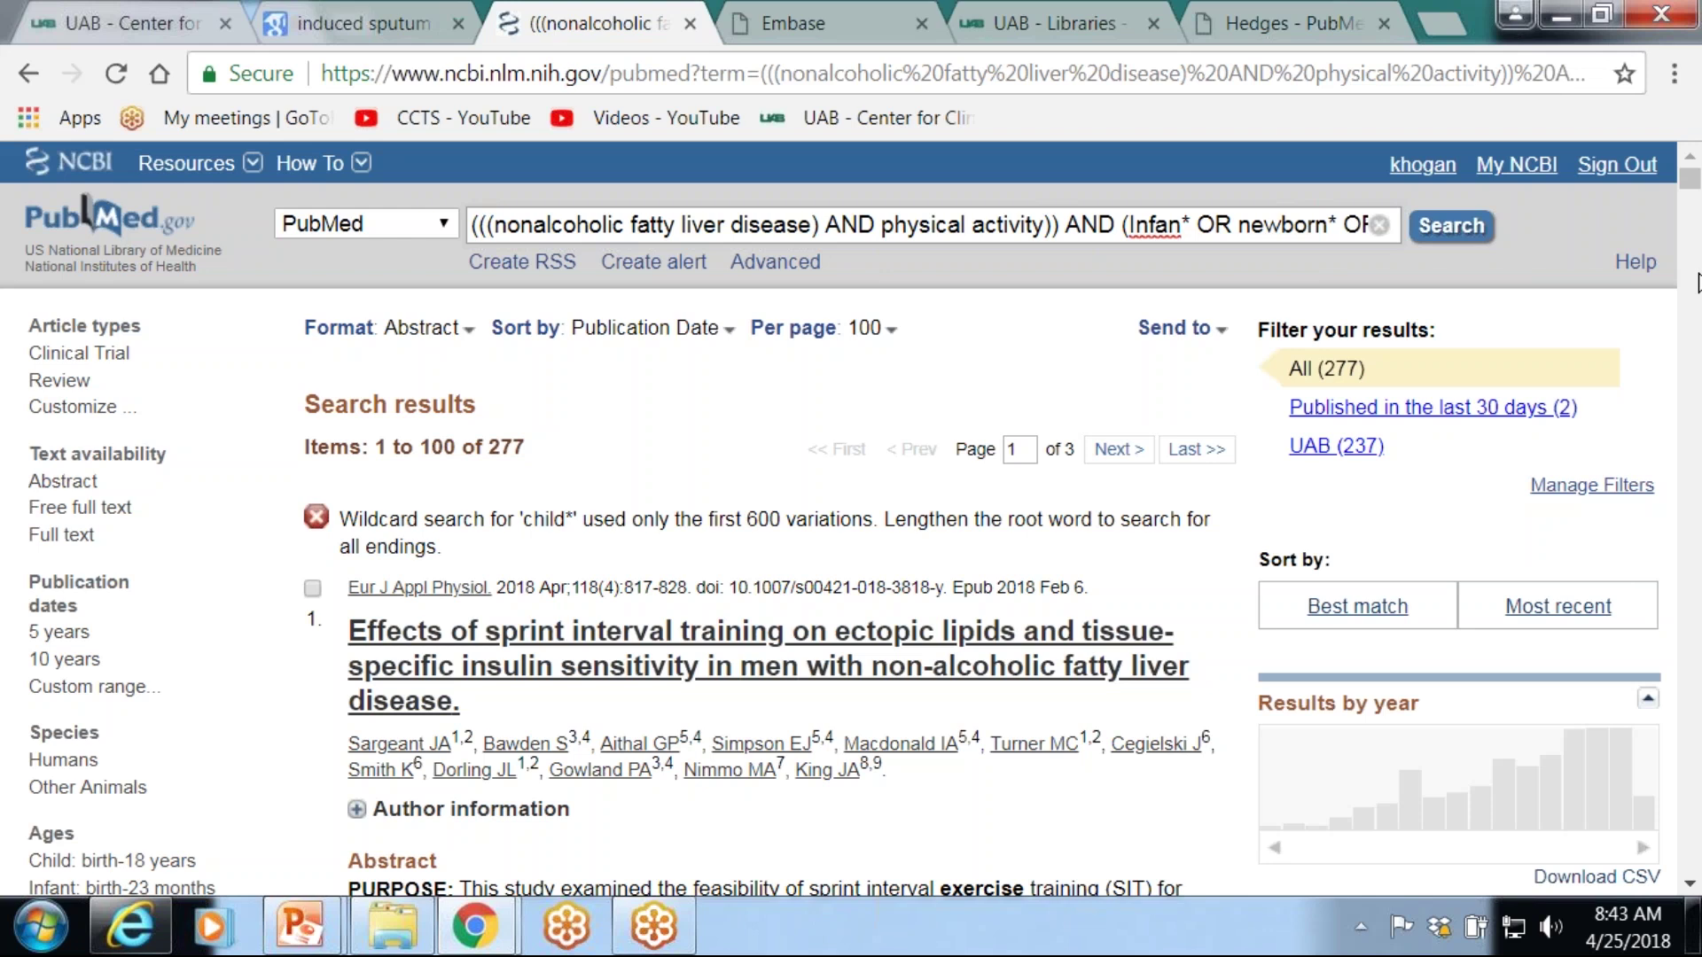
- Reopen the Advanced Search Builder and review the history entries, including the search combined with the child filter
{"action": "left_click", "coordinate": [801, 268]}
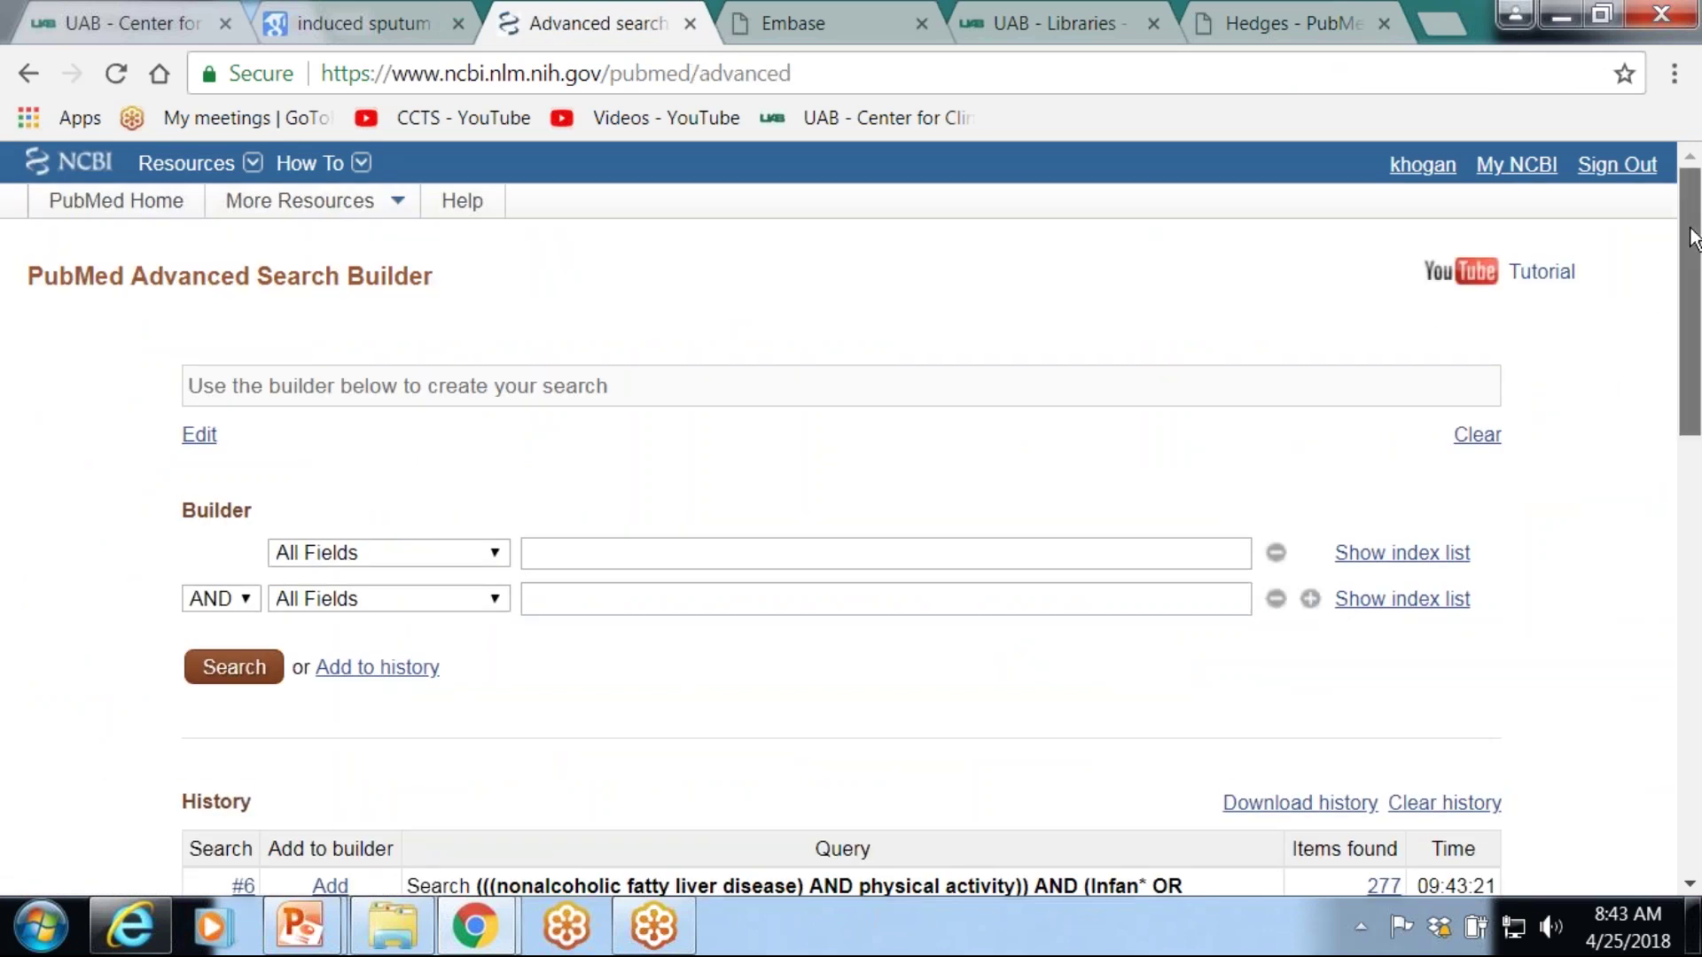
{"action": "left_click_drag", "start_coordinate": [1693, 238], "coordinate": [1696, 429]}
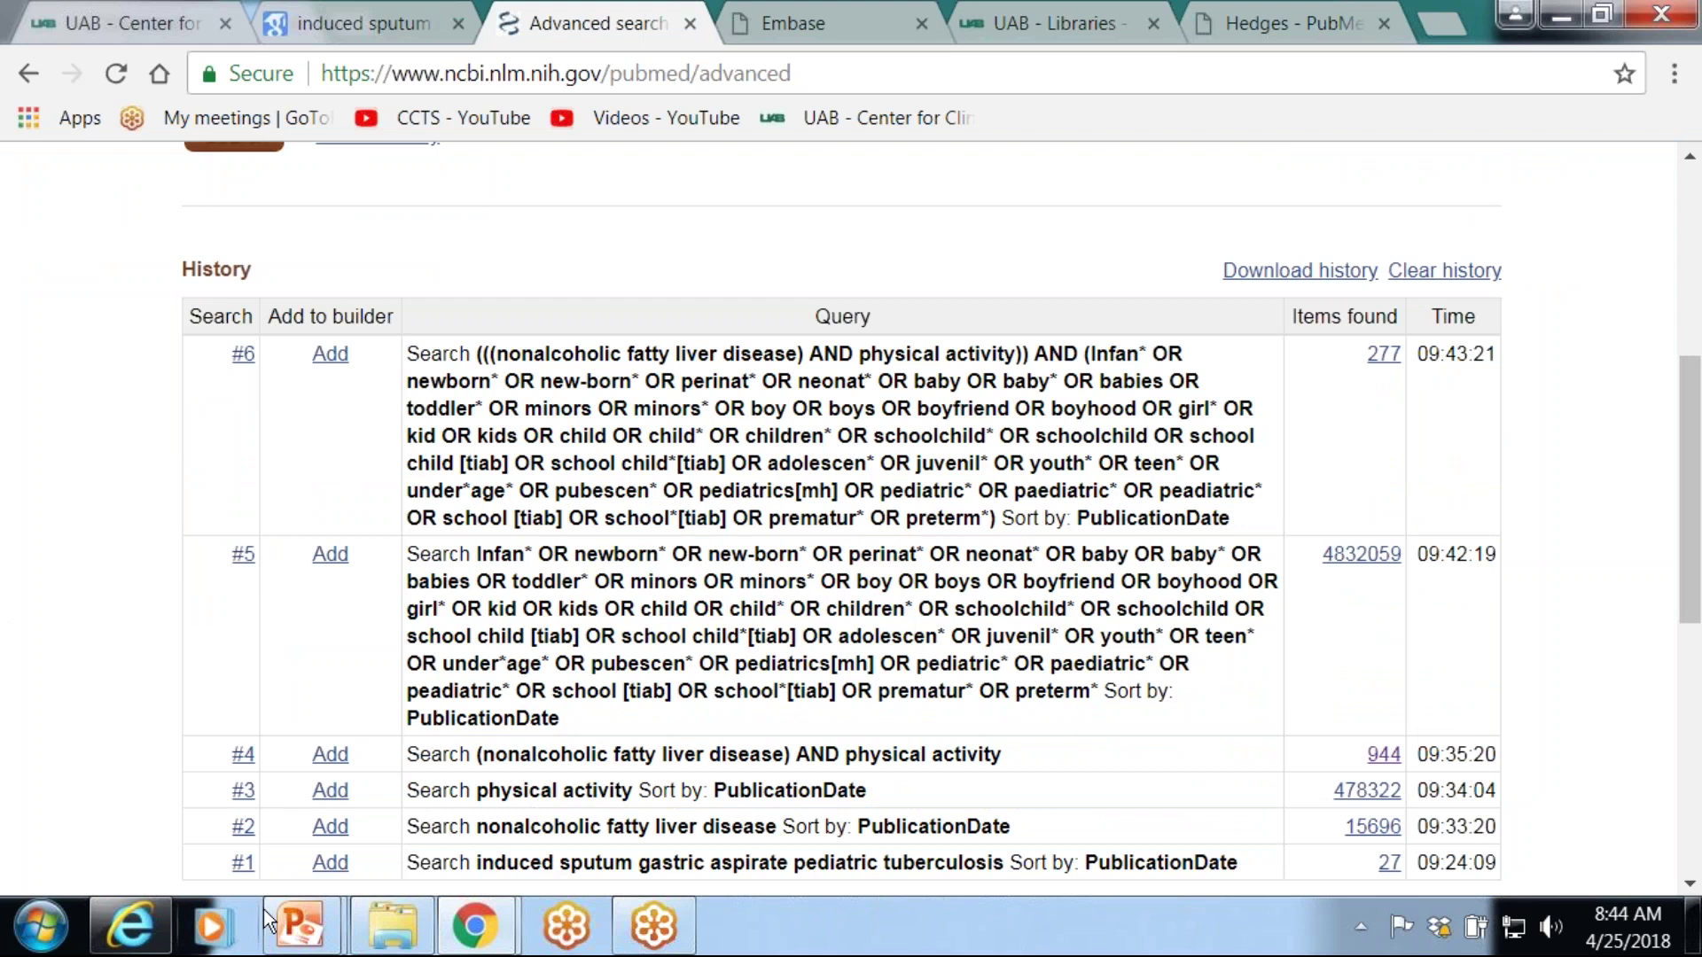
{"action": "mouse_move", "coordinate": [270, 923]}
{"action": "left_click_drag", "start_coordinate": [1687, 443], "coordinate": [1686, 255]}
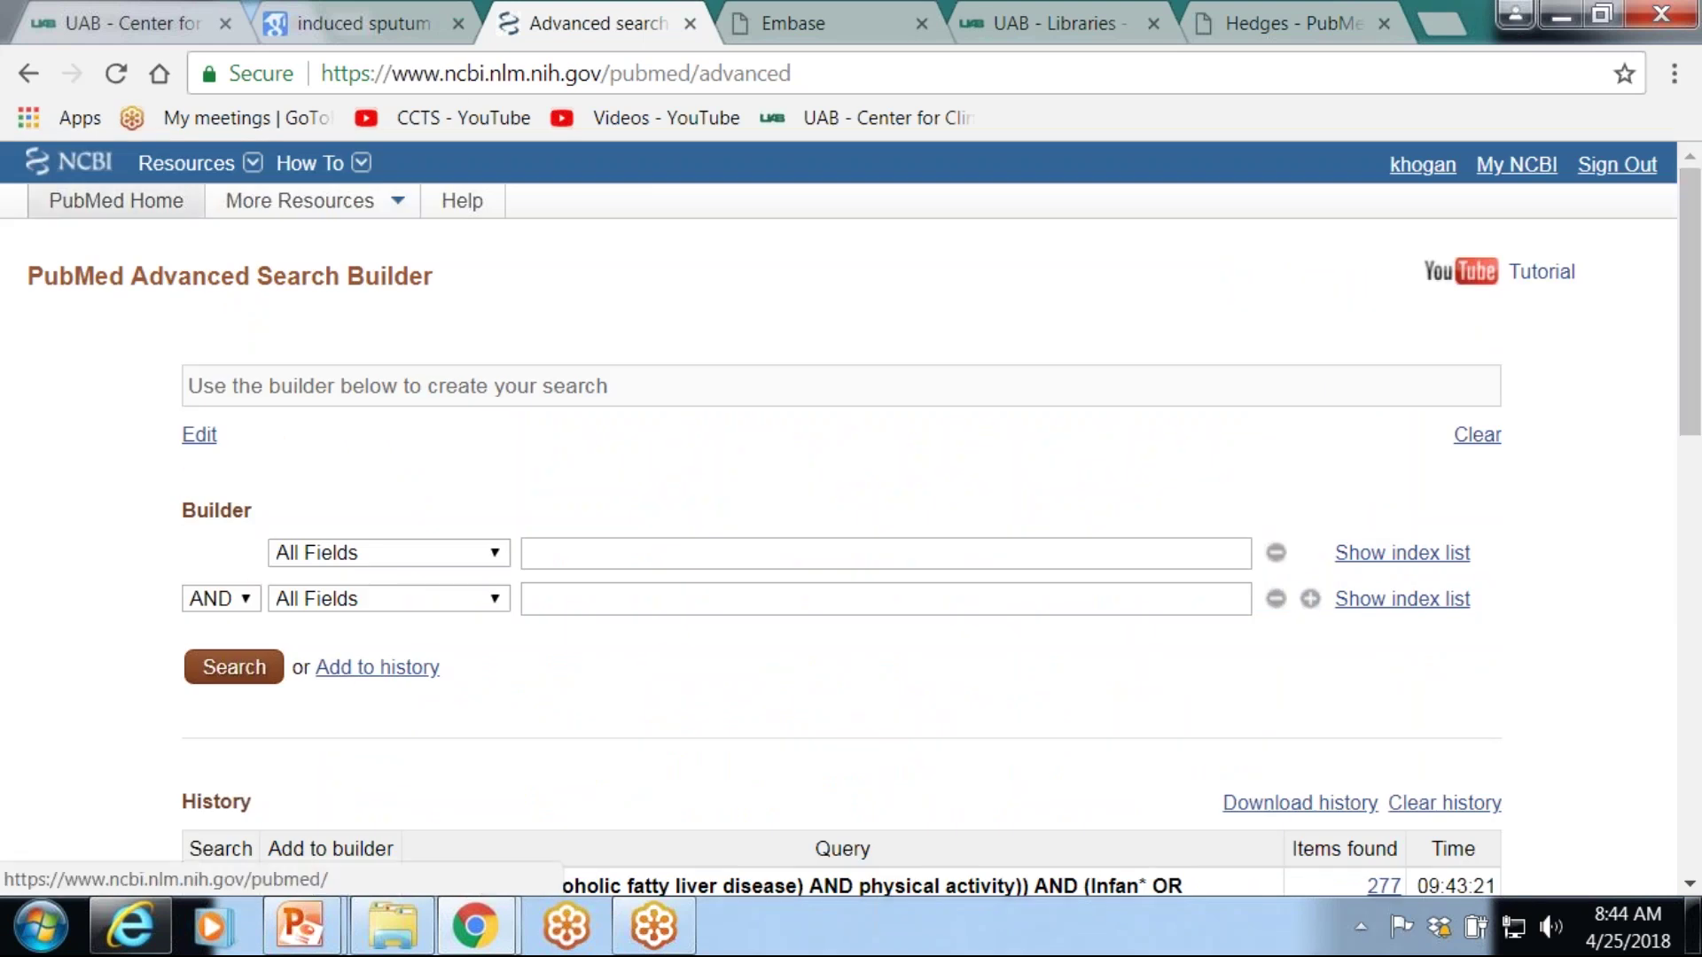
- Open Clinical Queries from the PubMed home page and run a search for #6
{"action": "left_click", "coordinate": [116, 201]}
{"action": "scroll", "coordinate": [1695, 278], "scroll_direction": "down", "scroll_amount": 1}
{"action": "scroll", "coordinate": [1695, 278], "scroll_direction": "down", "scroll_amount": 2}
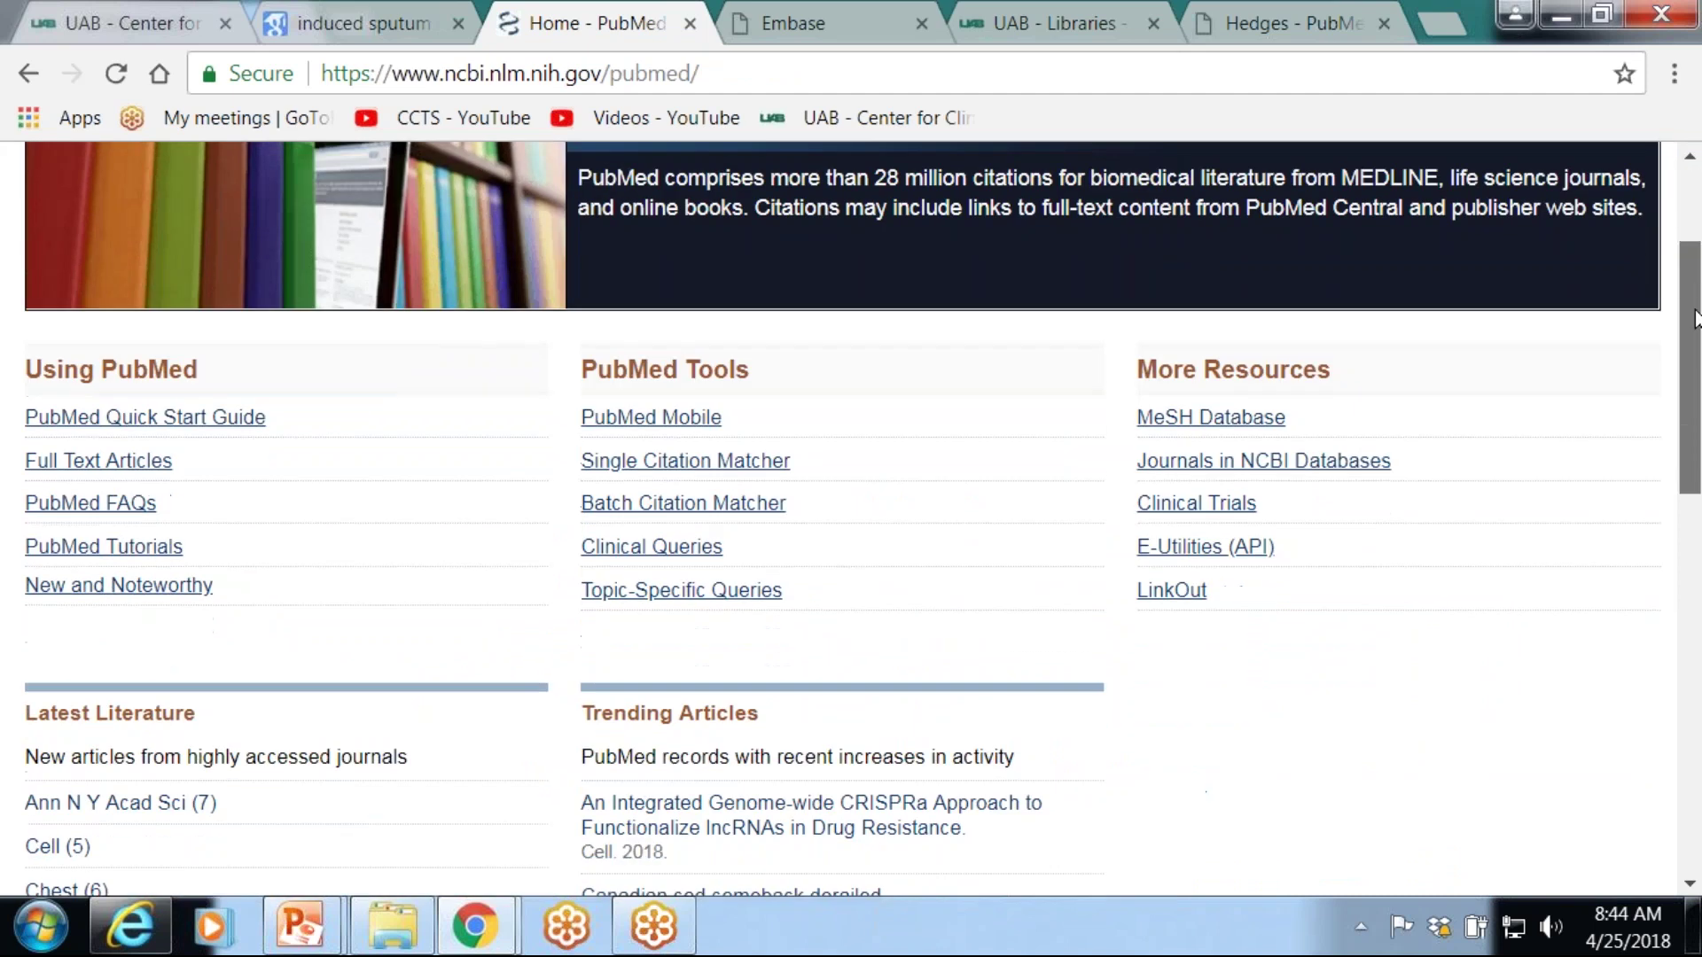
{"action": "left_click", "coordinate": [703, 552]}
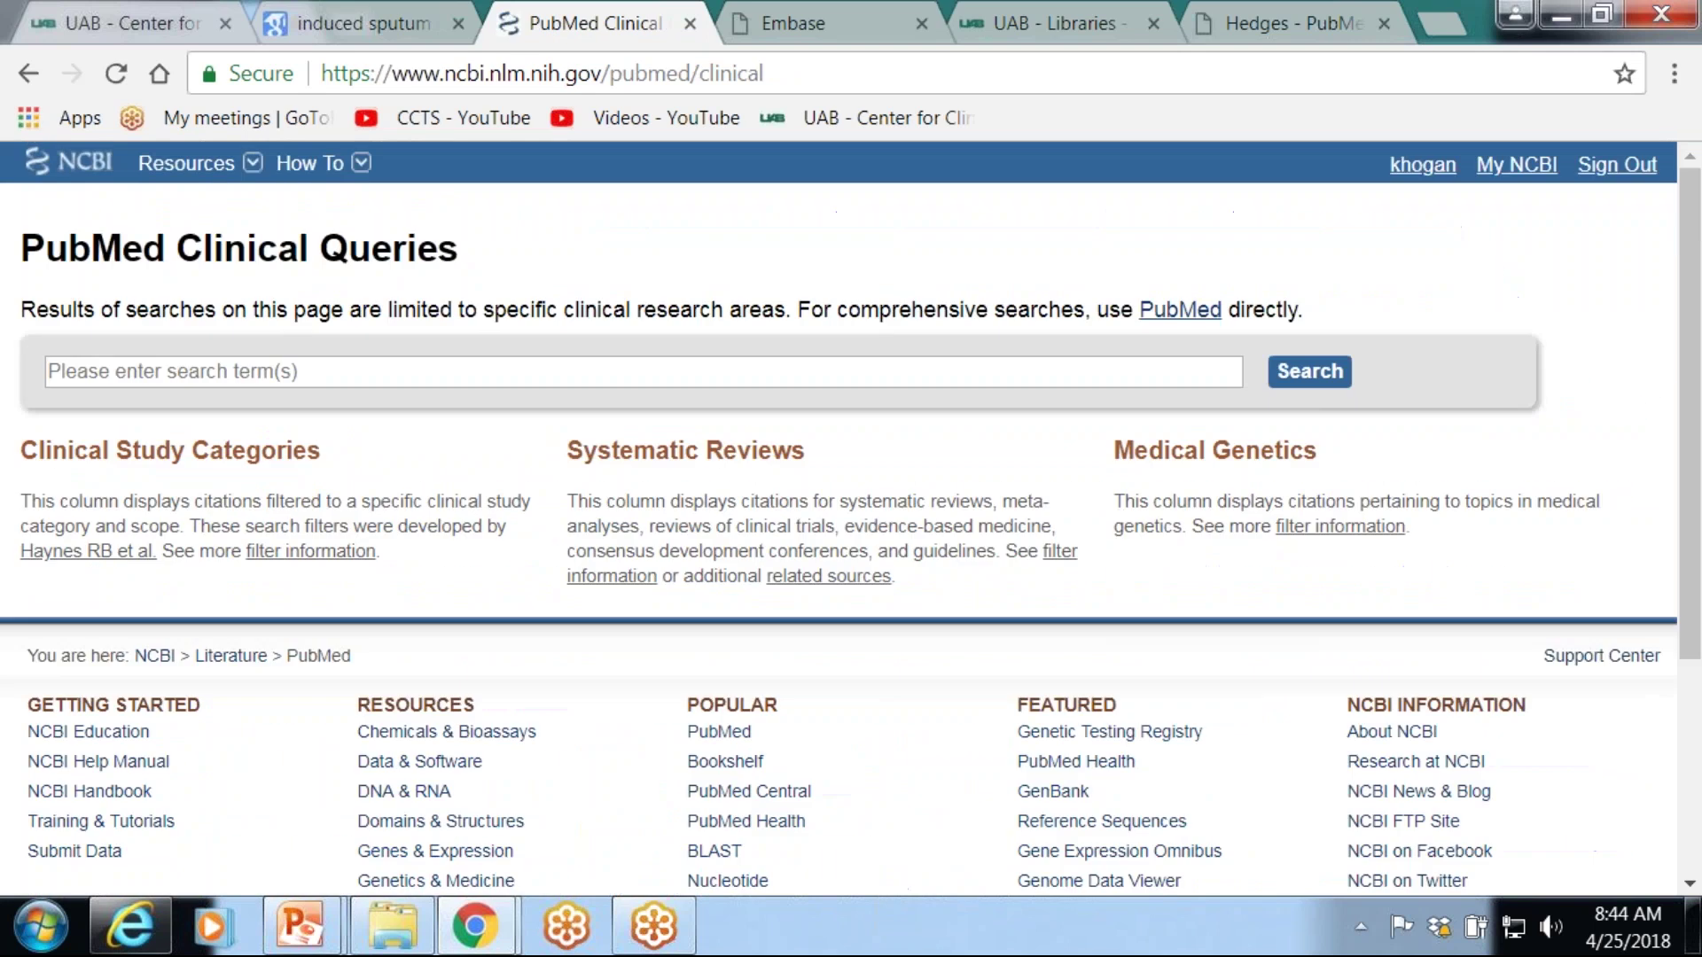
{"action": "left_click", "coordinate": [731, 371]}
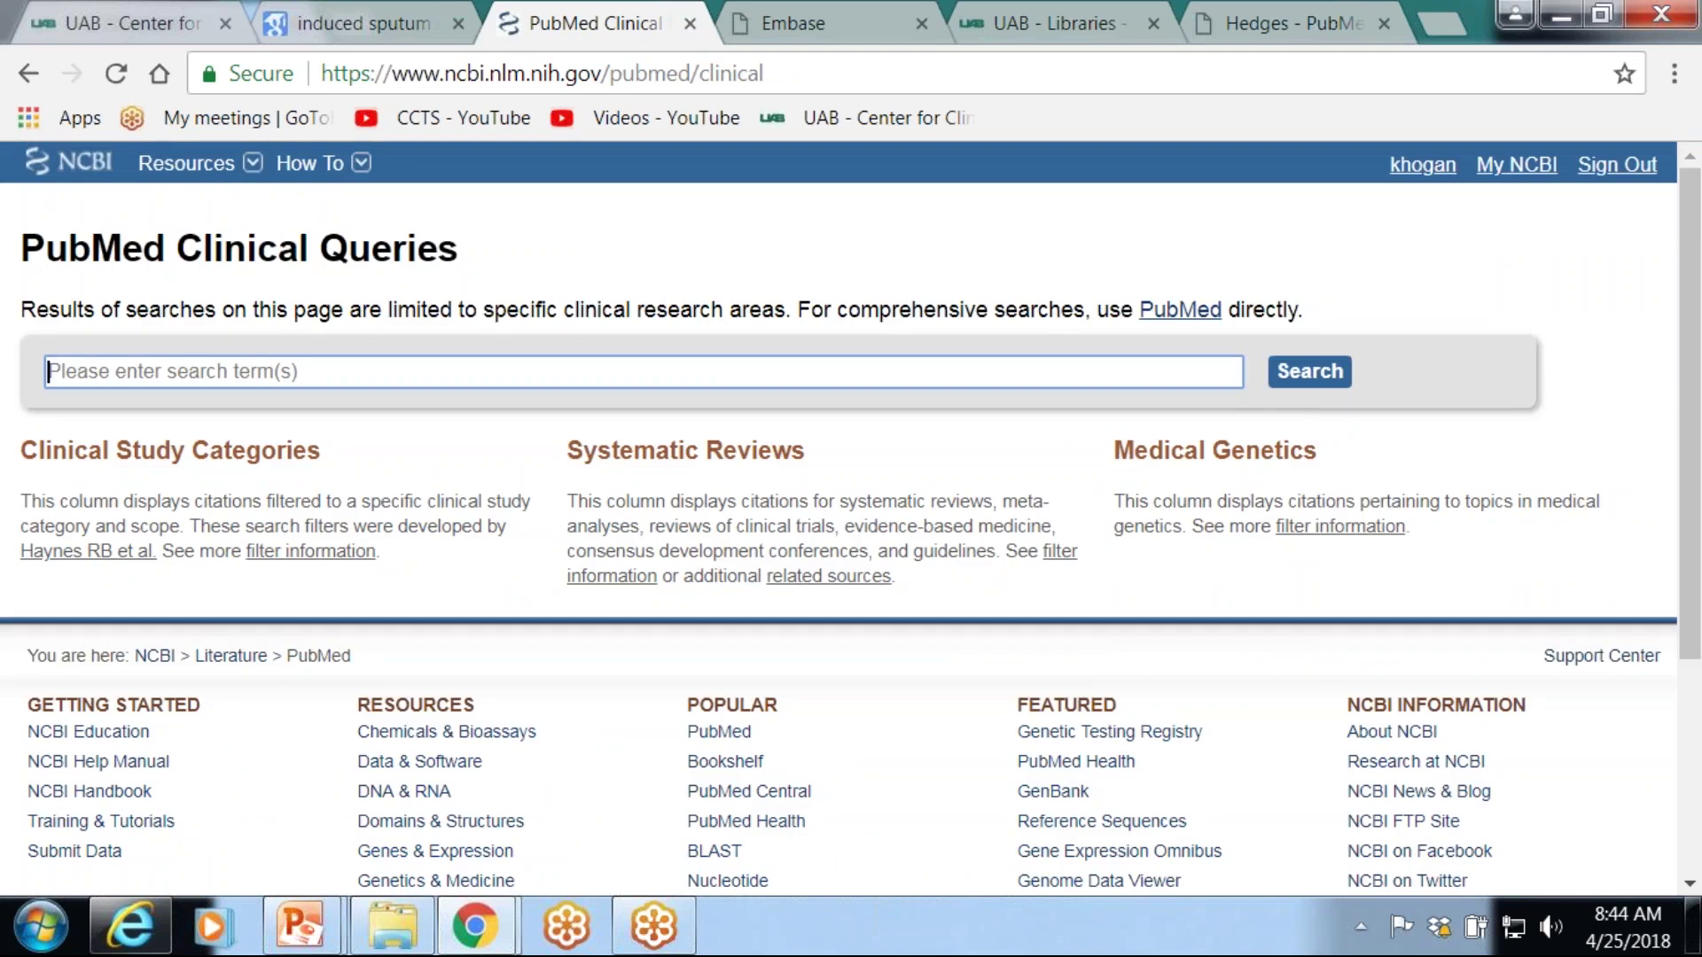
{"action": "type", "text": "#6"}
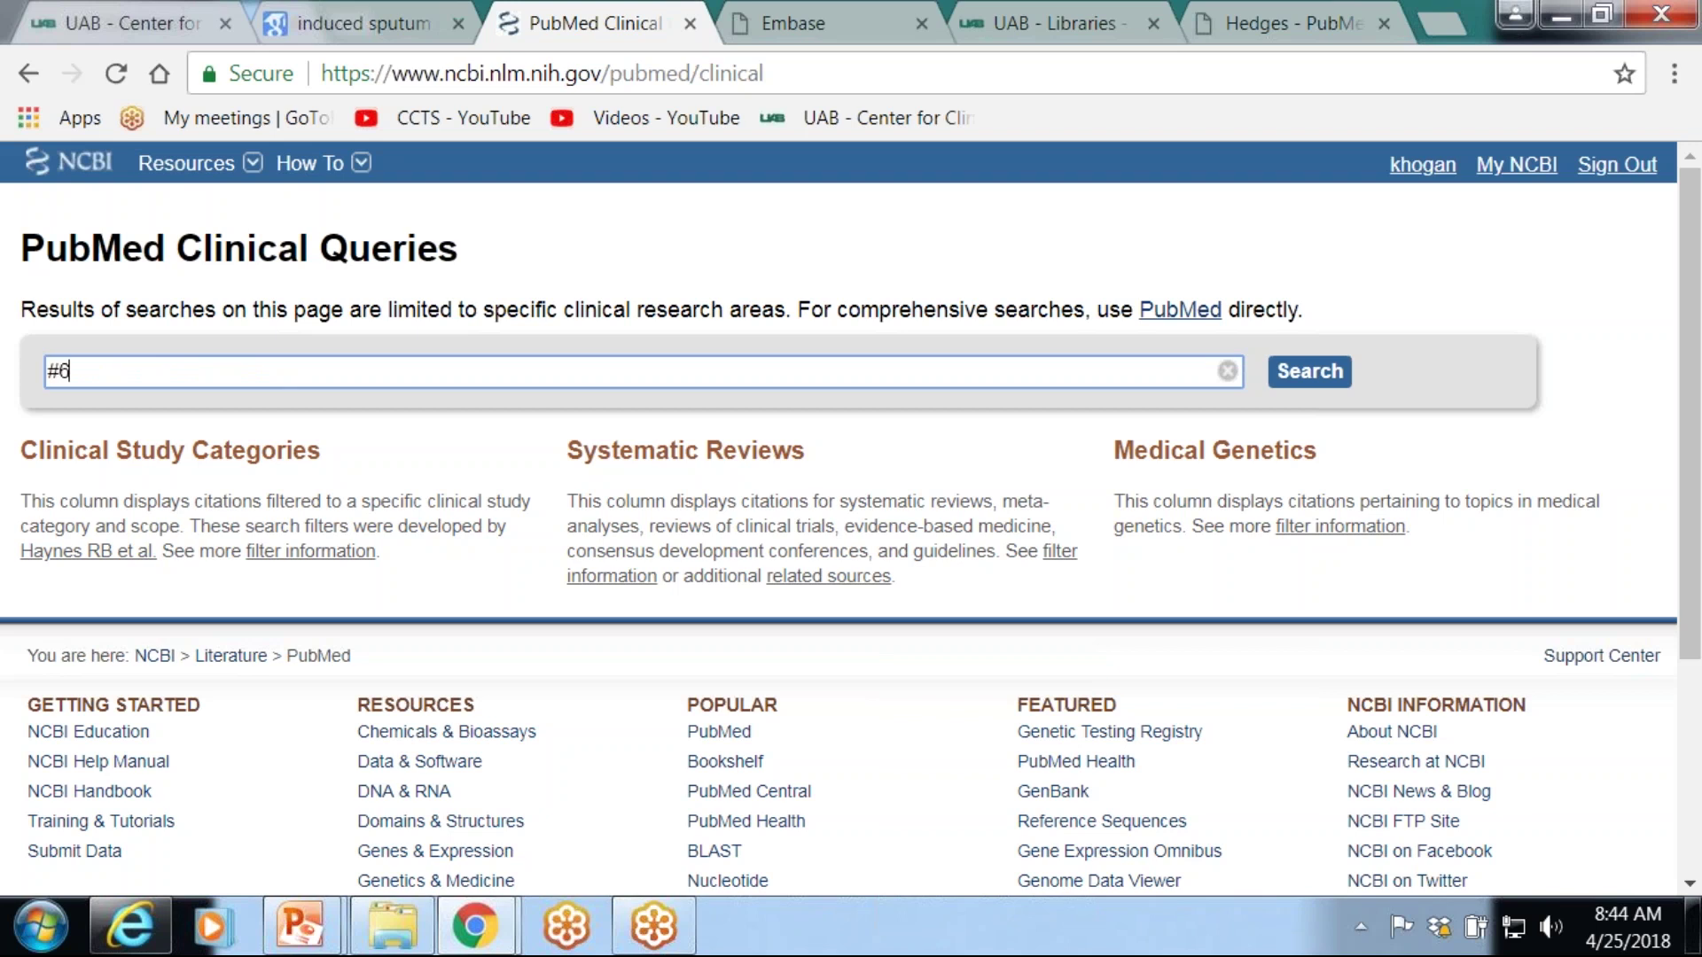
{"action": "left_click", "coordinate": [1301, 386]}
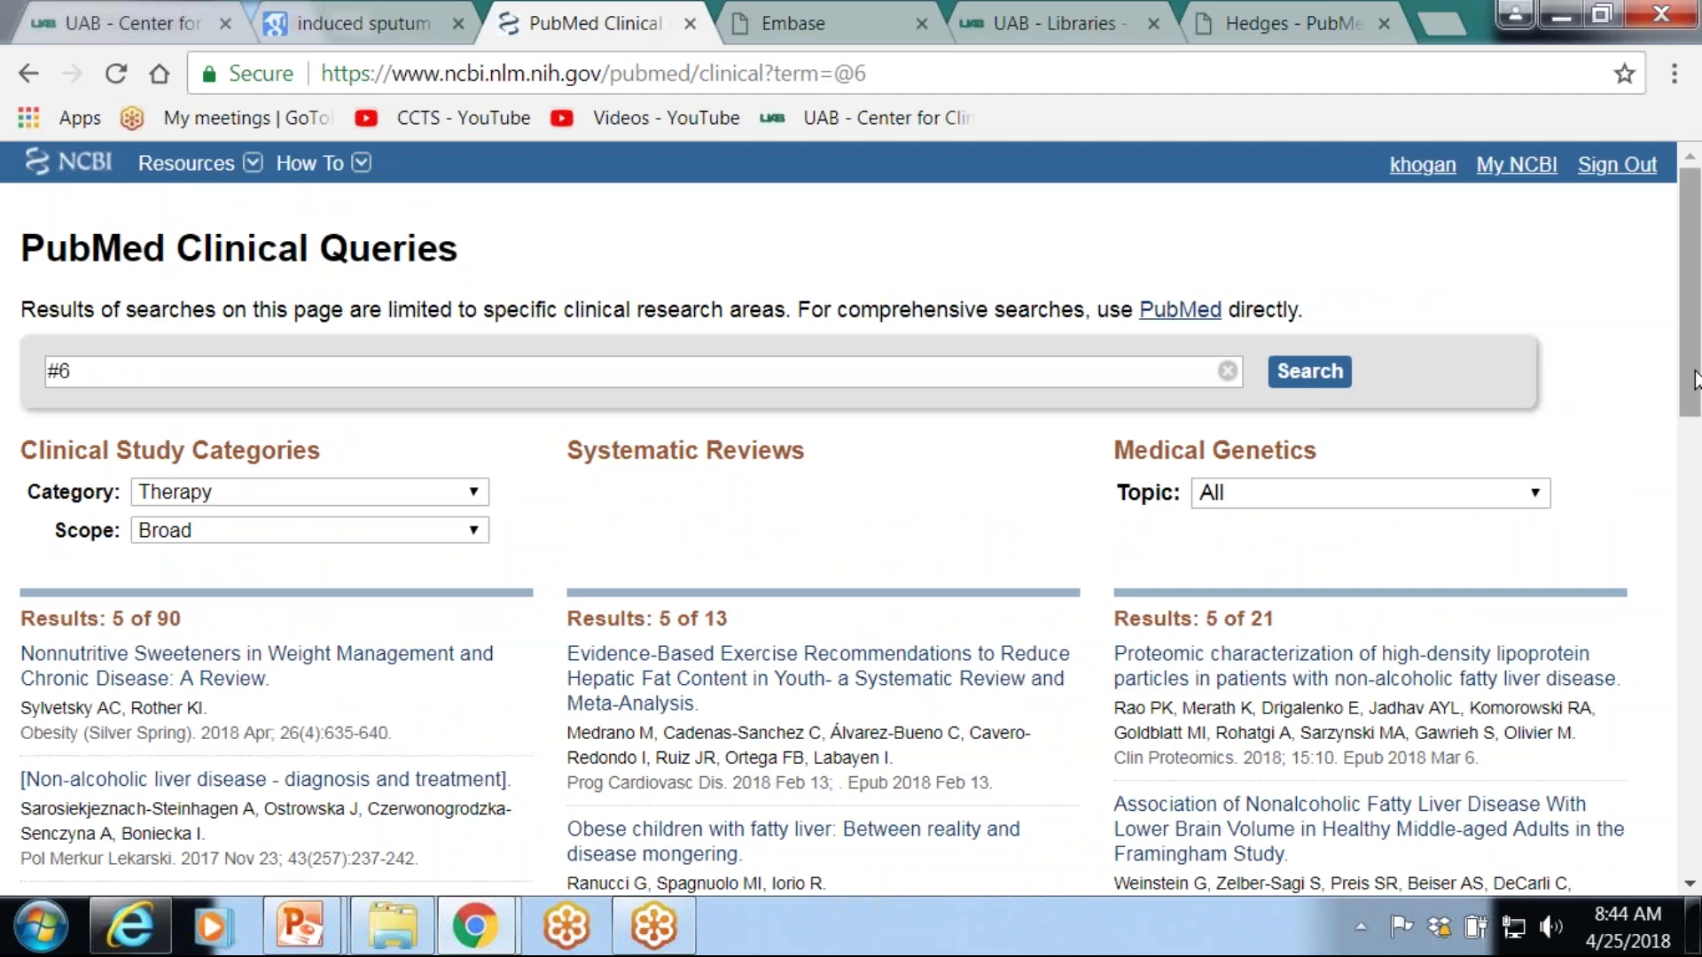
- Examine the Clinical Study Categories, Systematic Reviews and Medical Genetics result columns down to their See all links
{"action": "left_click_drag", "start_coordinate": [1695, 390], "coordinate": [1695, 441]}
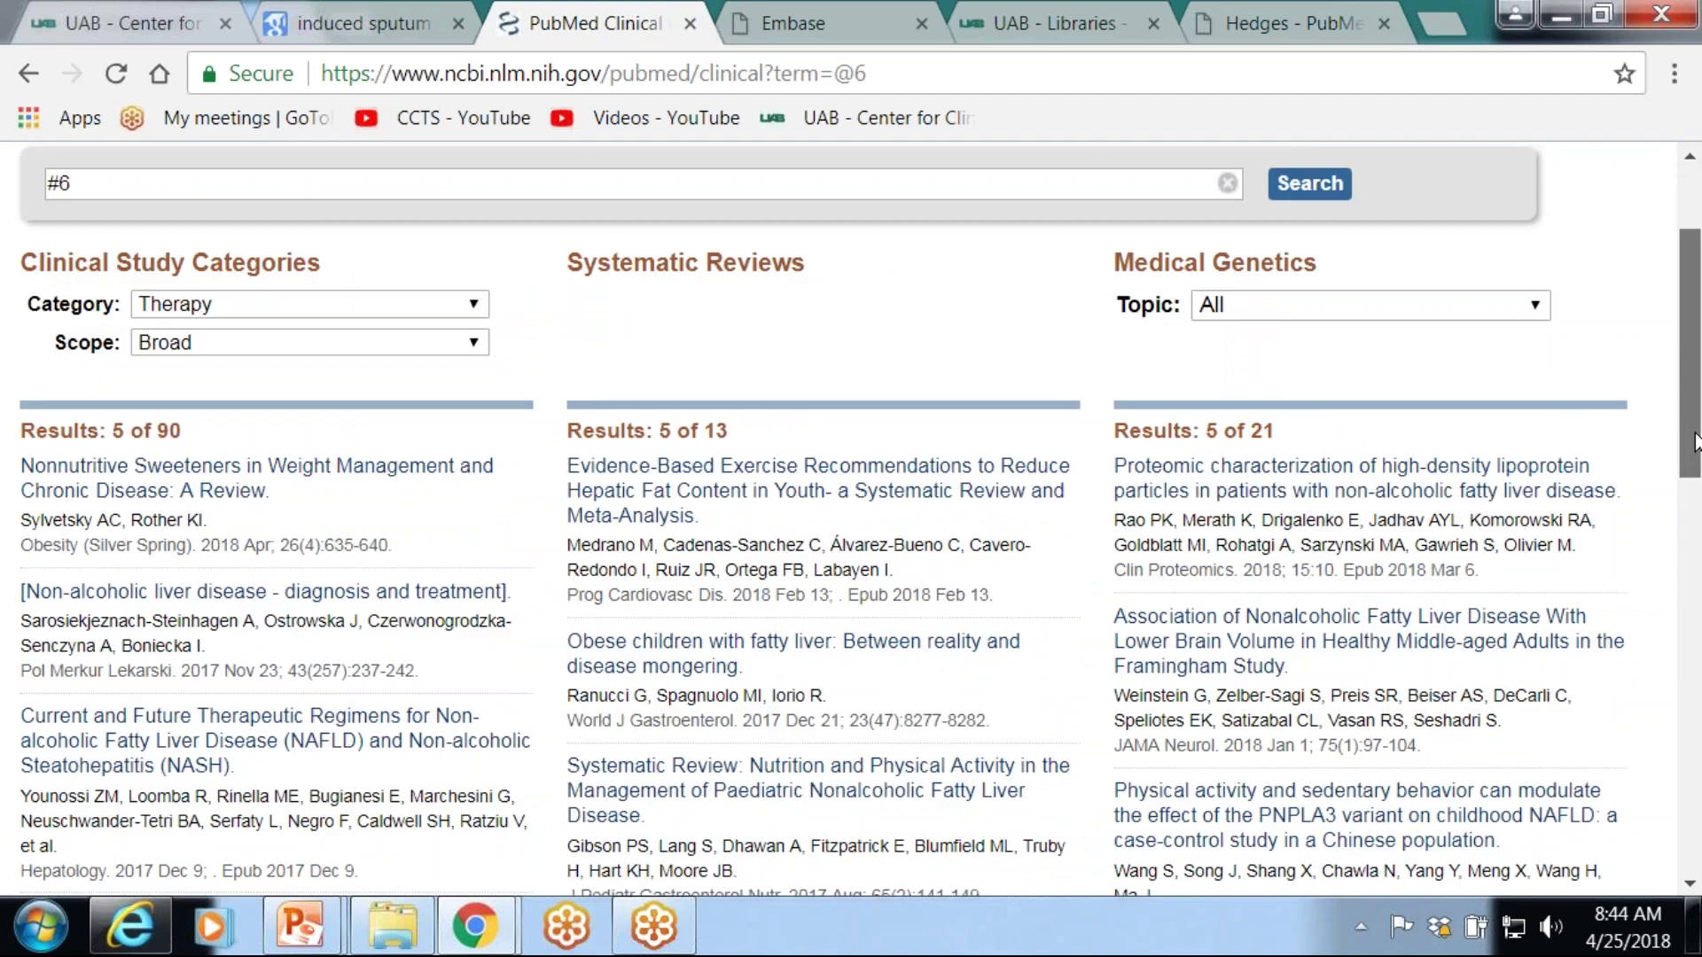
{"action": "left_click_drag", "start_coordinate": [1695, 441], "coordinate": [1695, 507]}
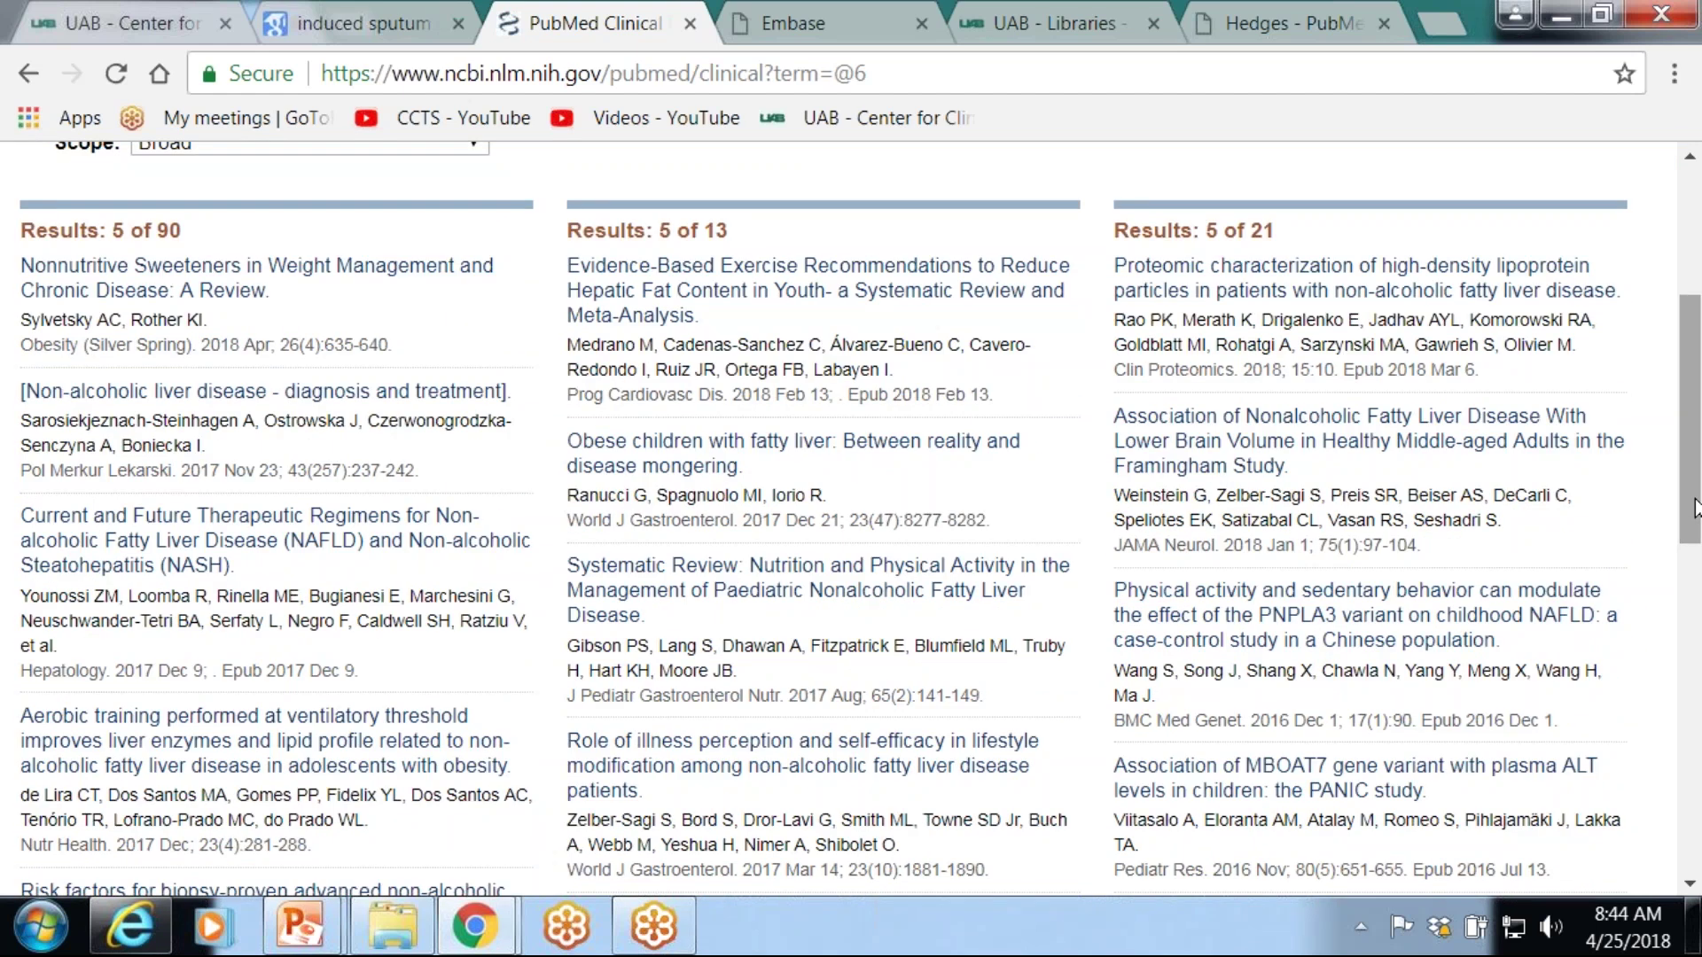
{"action": "left_click_drag", "start_coordinate": [1695, 412], "coordinate": [1698, 344]}
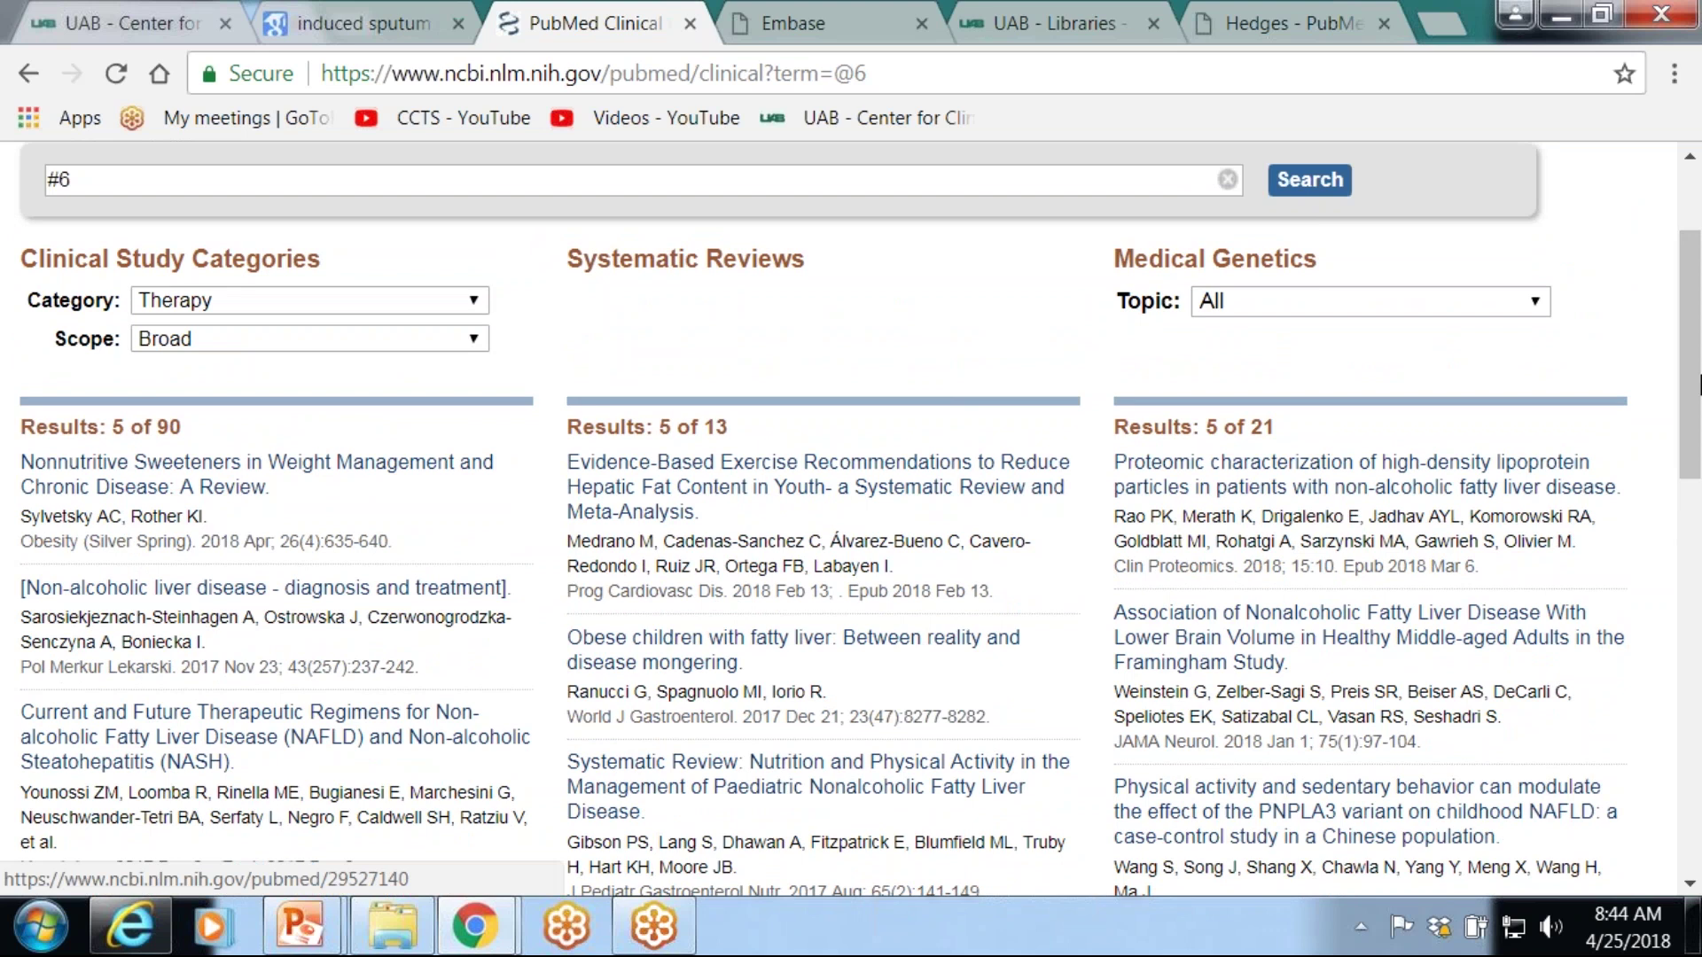
{"action": "left_click_drag", "start_coordinate": [1697, 383], "coordinate": [1698, 287]}
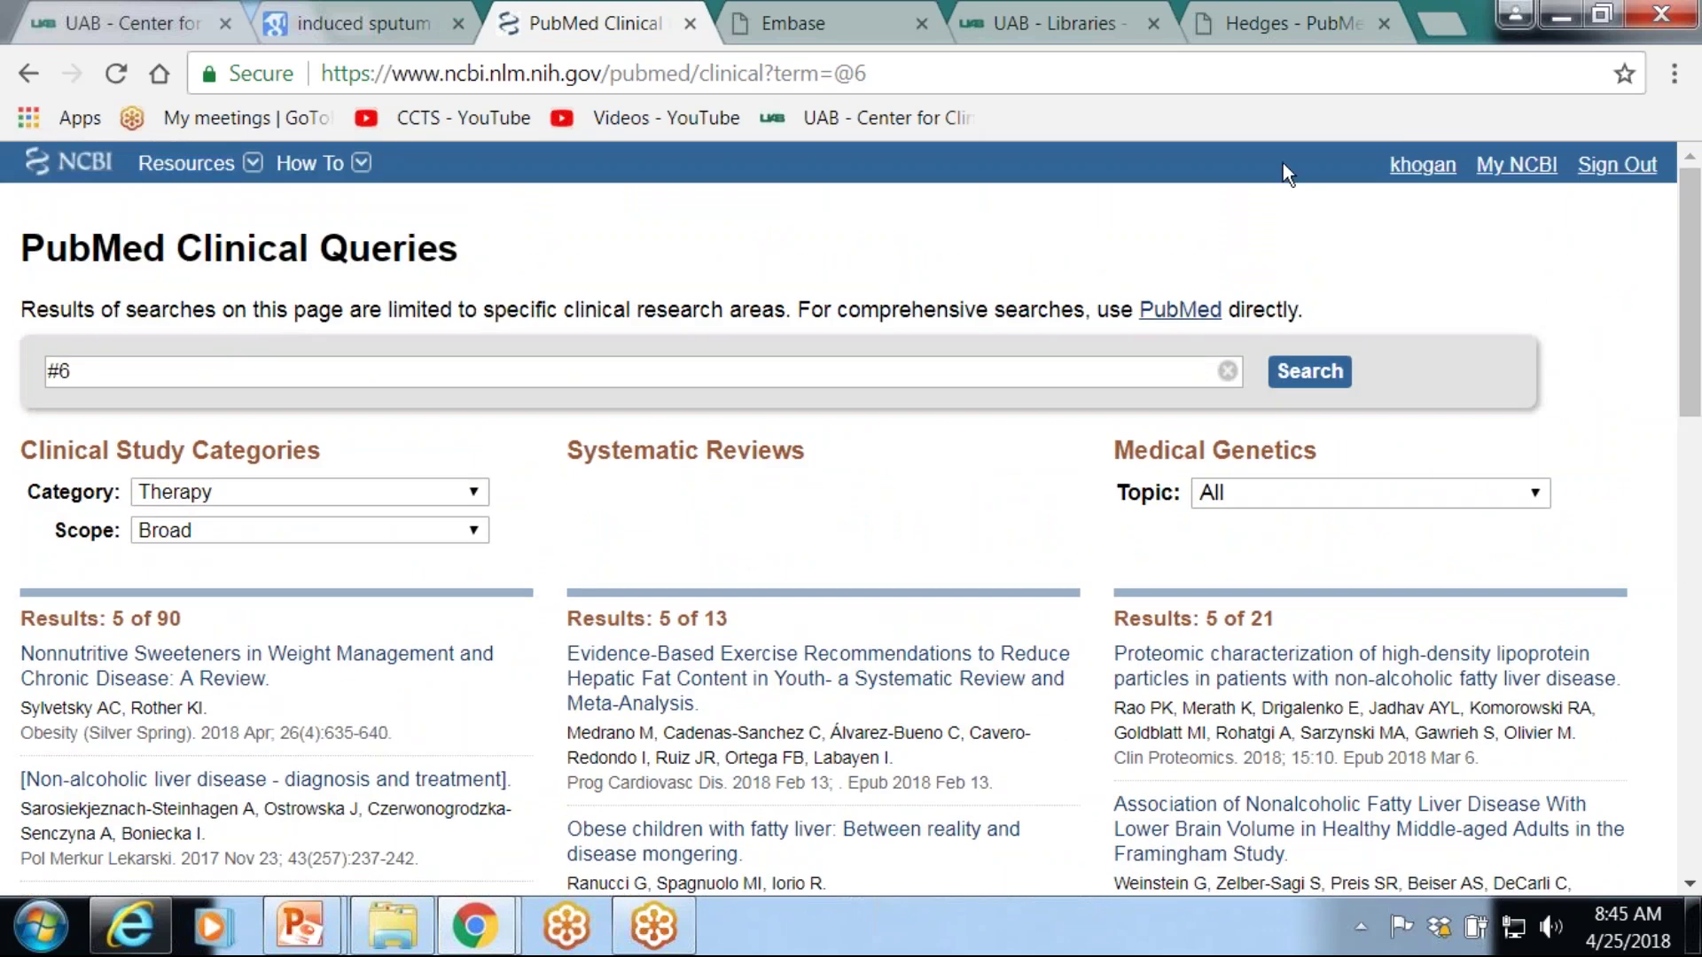
{"action": "left_click_drag", "start_coordinate": [1684, 243], "coordinate": [1698, 603]}
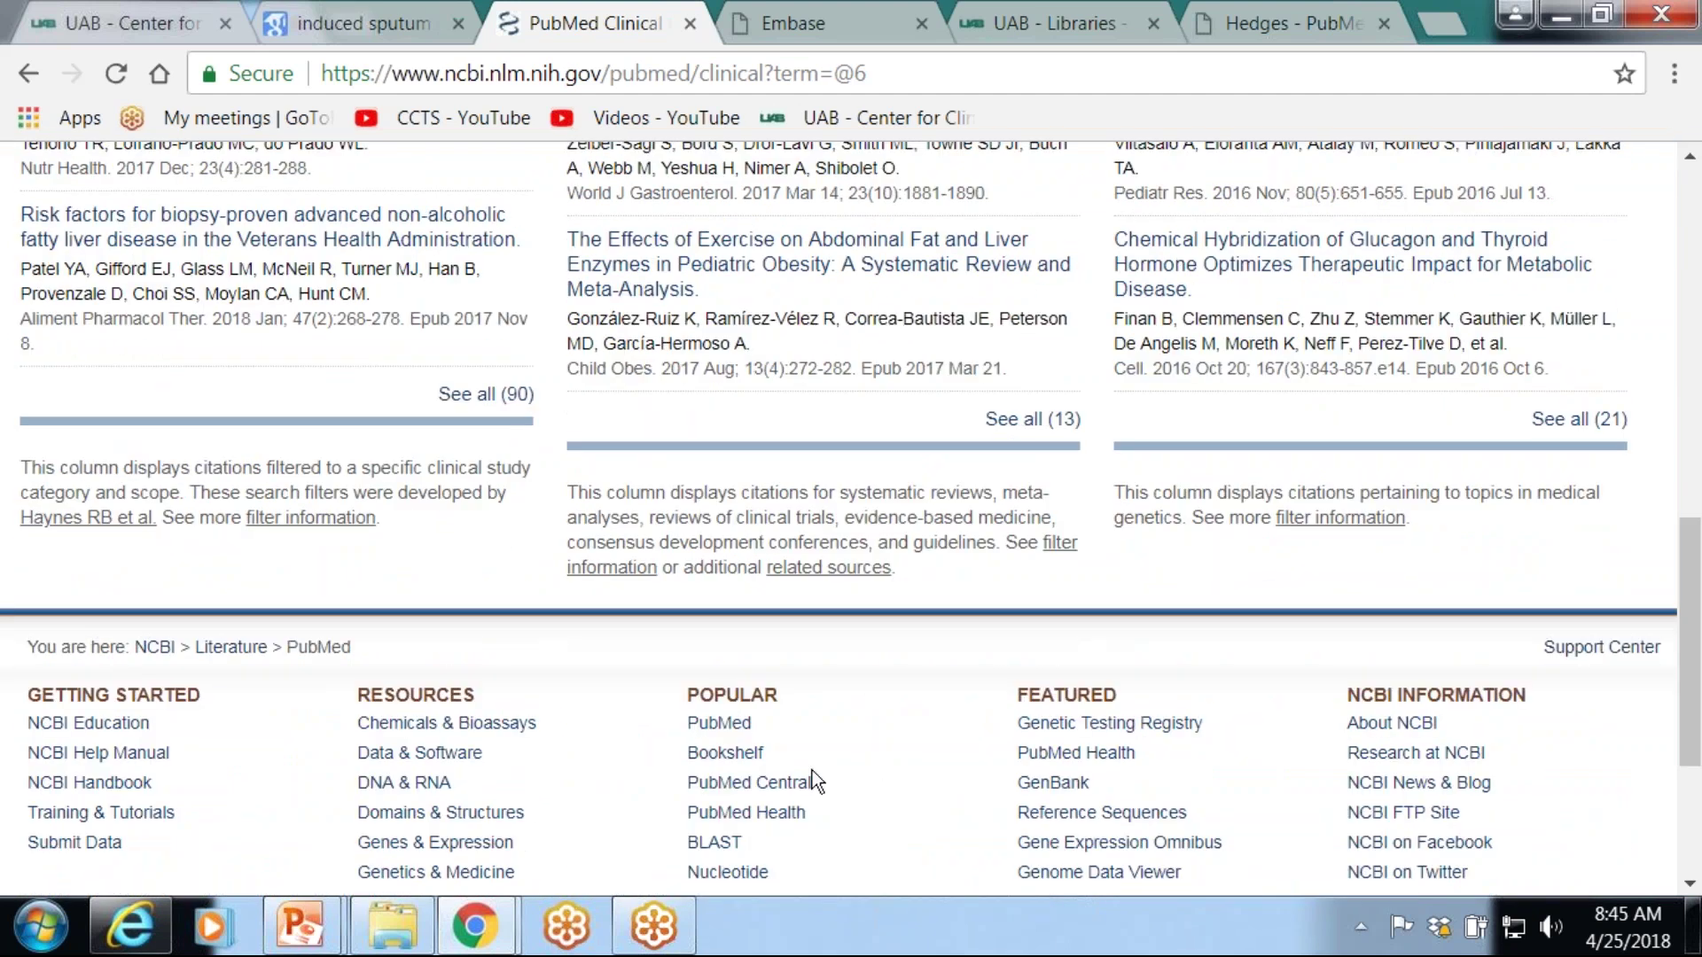
- Return to the PubMed home page, reopen Clinical Queries and search for #6 again
{"action": "left_click", "coordinate": [725, 727]}
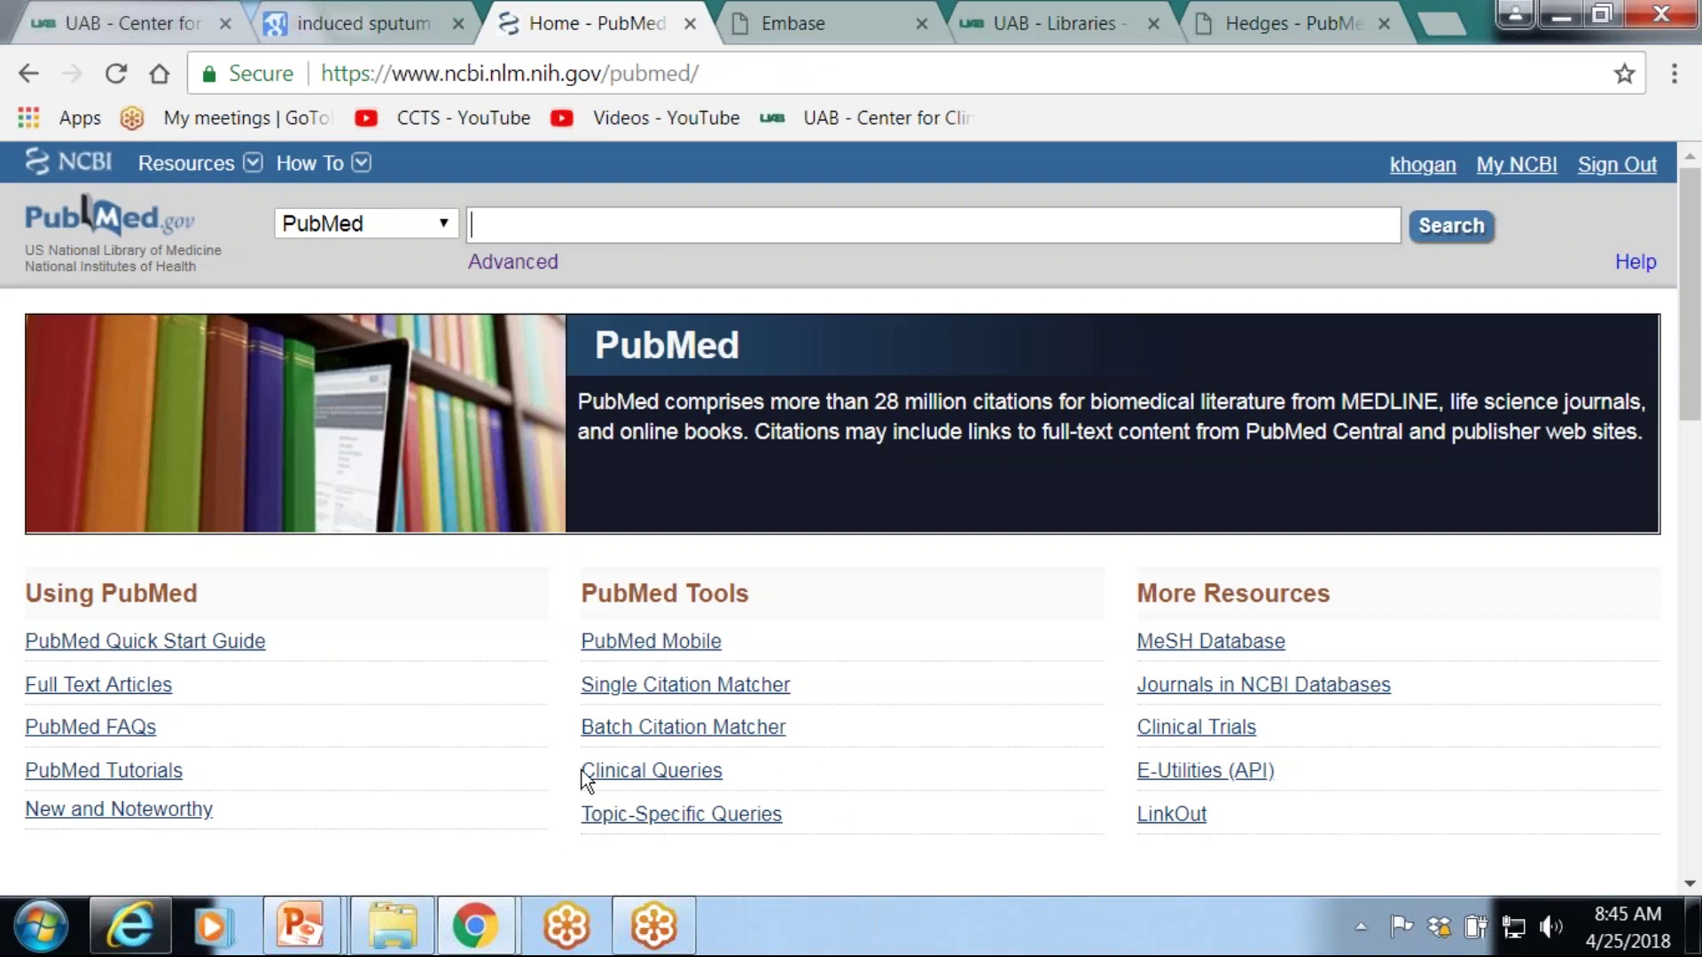
{"action": "left_click", "coordinate": [700, 780]}
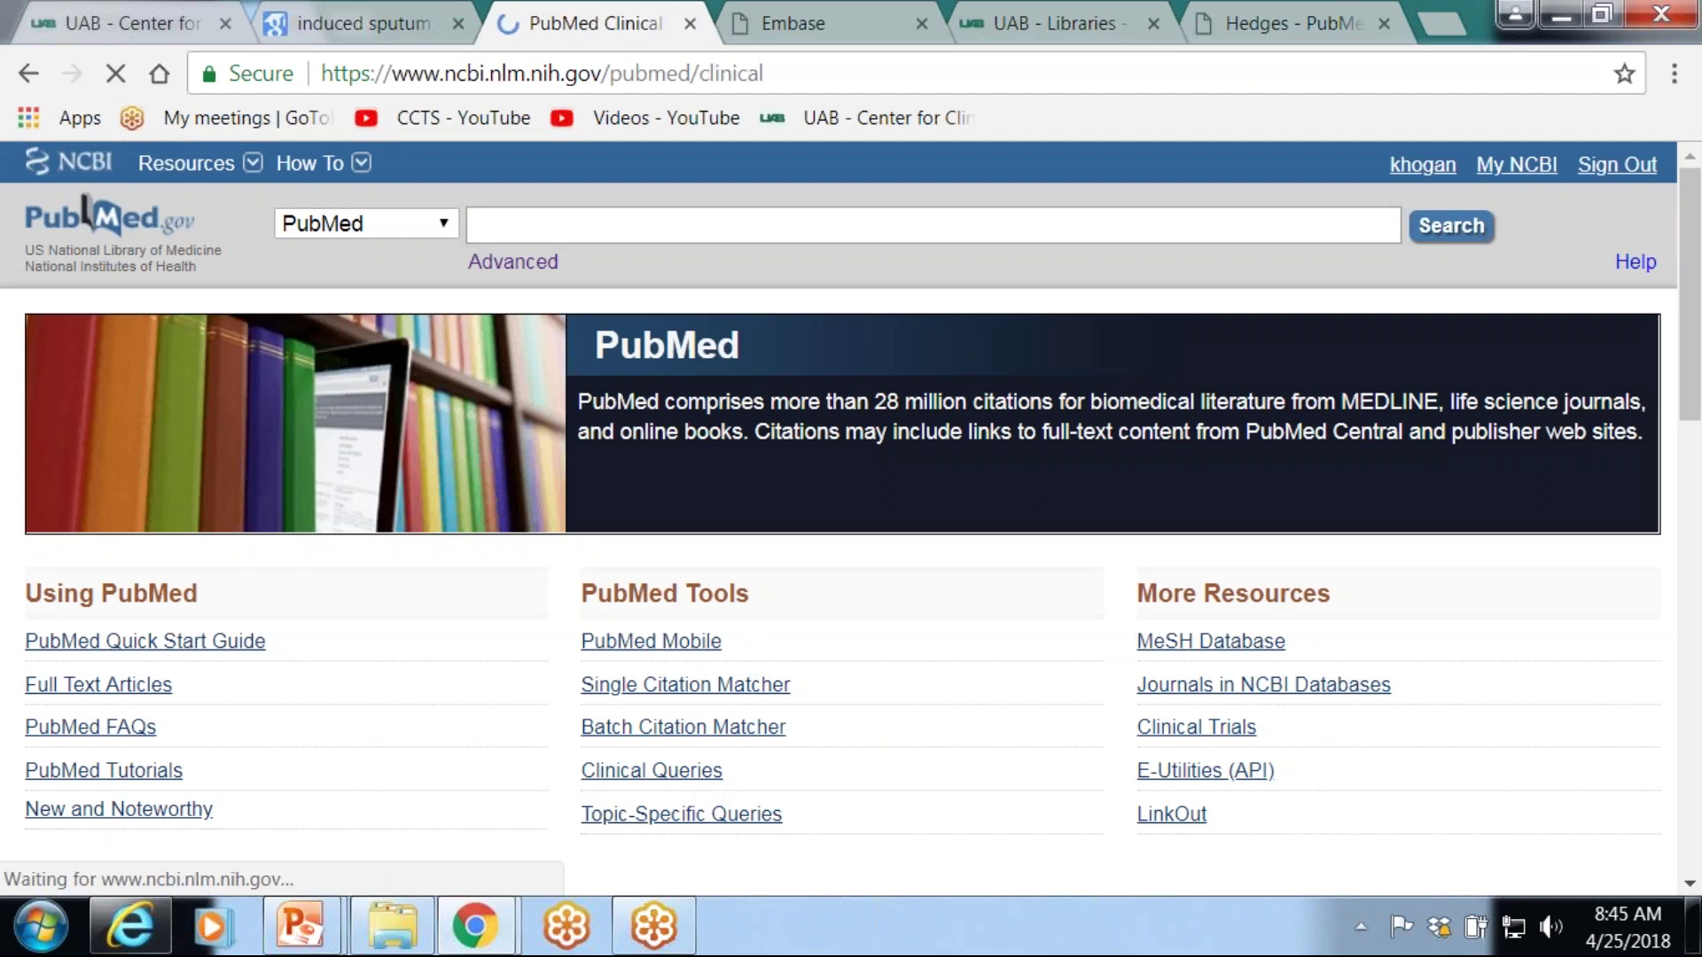
{"action": "left_click", "coordinate": [567, 373]}
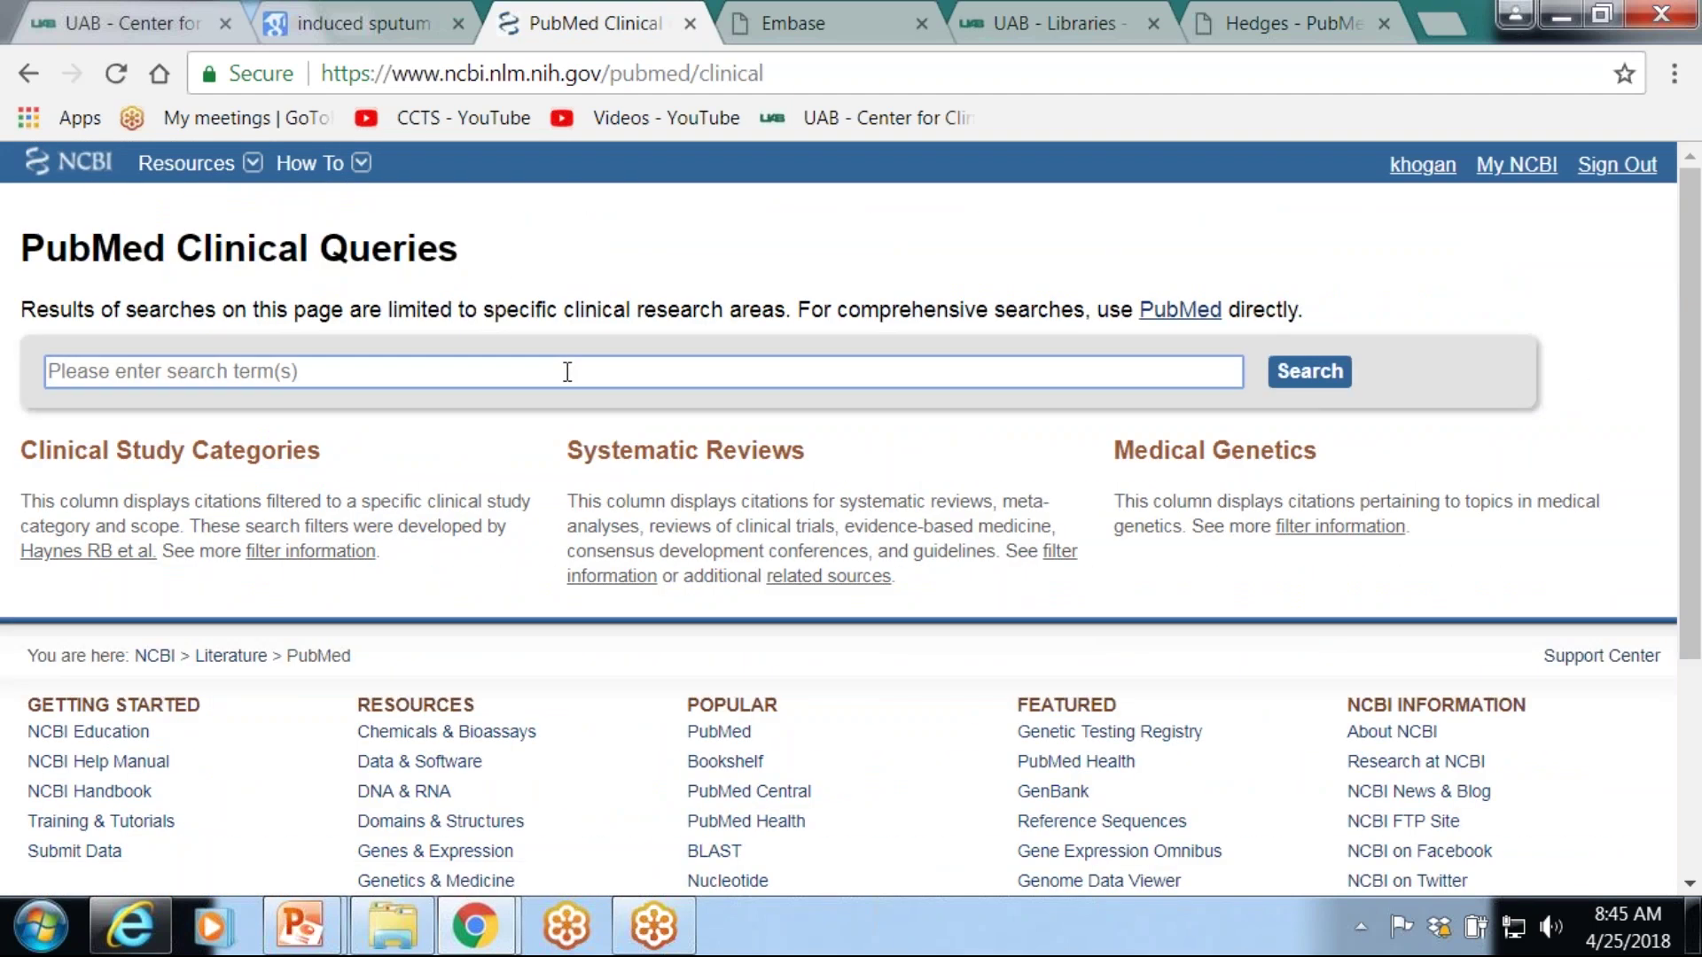
{"action": "type", "text": "#5"}
{"action": "key", "text": "BackSpace"}
{"action": "type", "text": "6"}
{"action": "left_click", "coordinate": [1289, 376]}
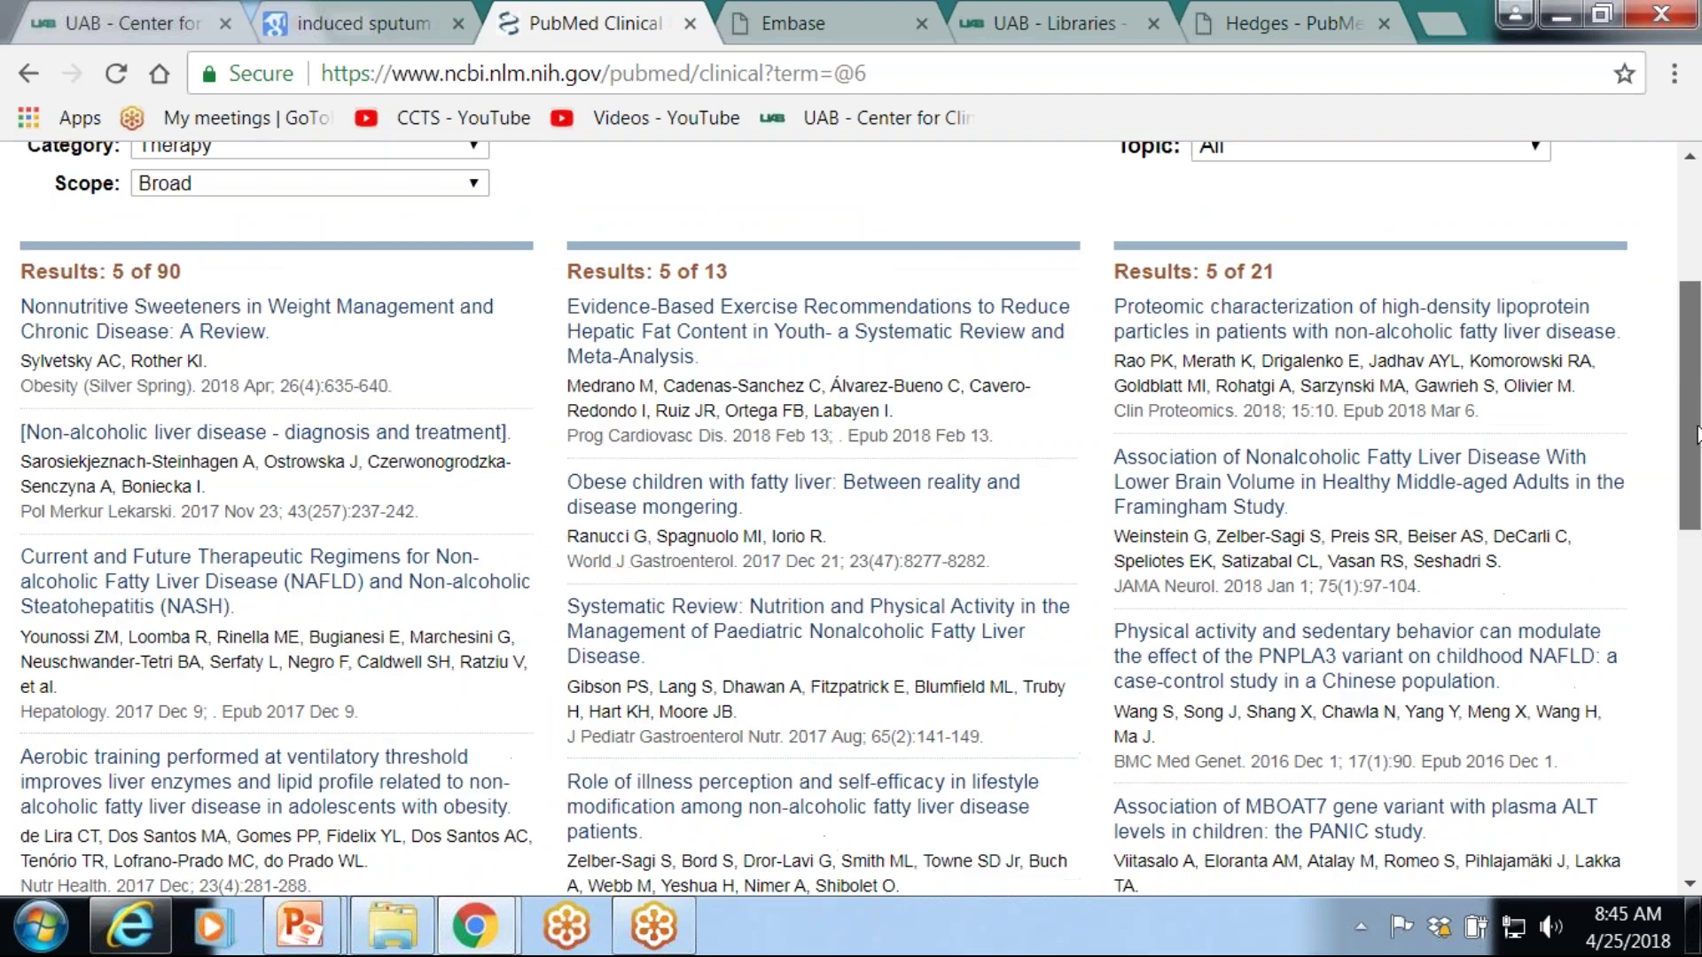
- Open the full list of Systematic Reviews citations for #6 from the Clinical Queries results
{"action": "left_click_drag", "start_coordinate": [1688, 293], "coordinate": [1697, 435]}
{"action": "scroll", "coordinate": [1696, 434], "scroll_direction": "down", "scroll_amount": 4}
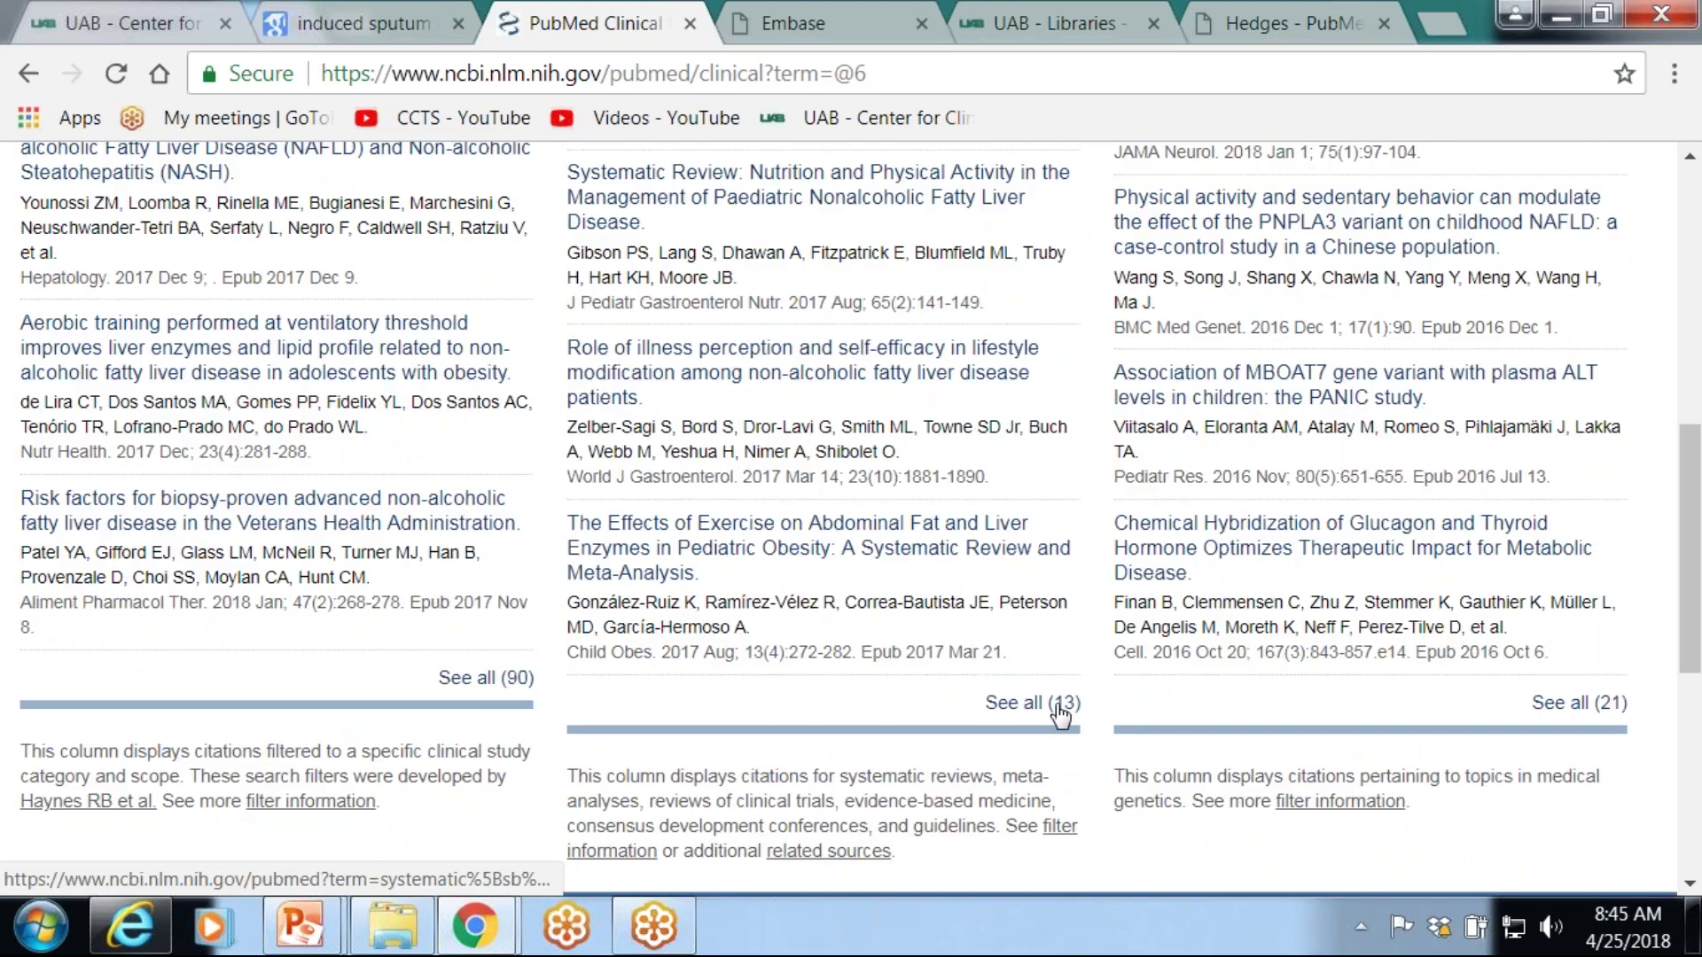
{"action": "left_click", "coordinate": [1059, 704]}
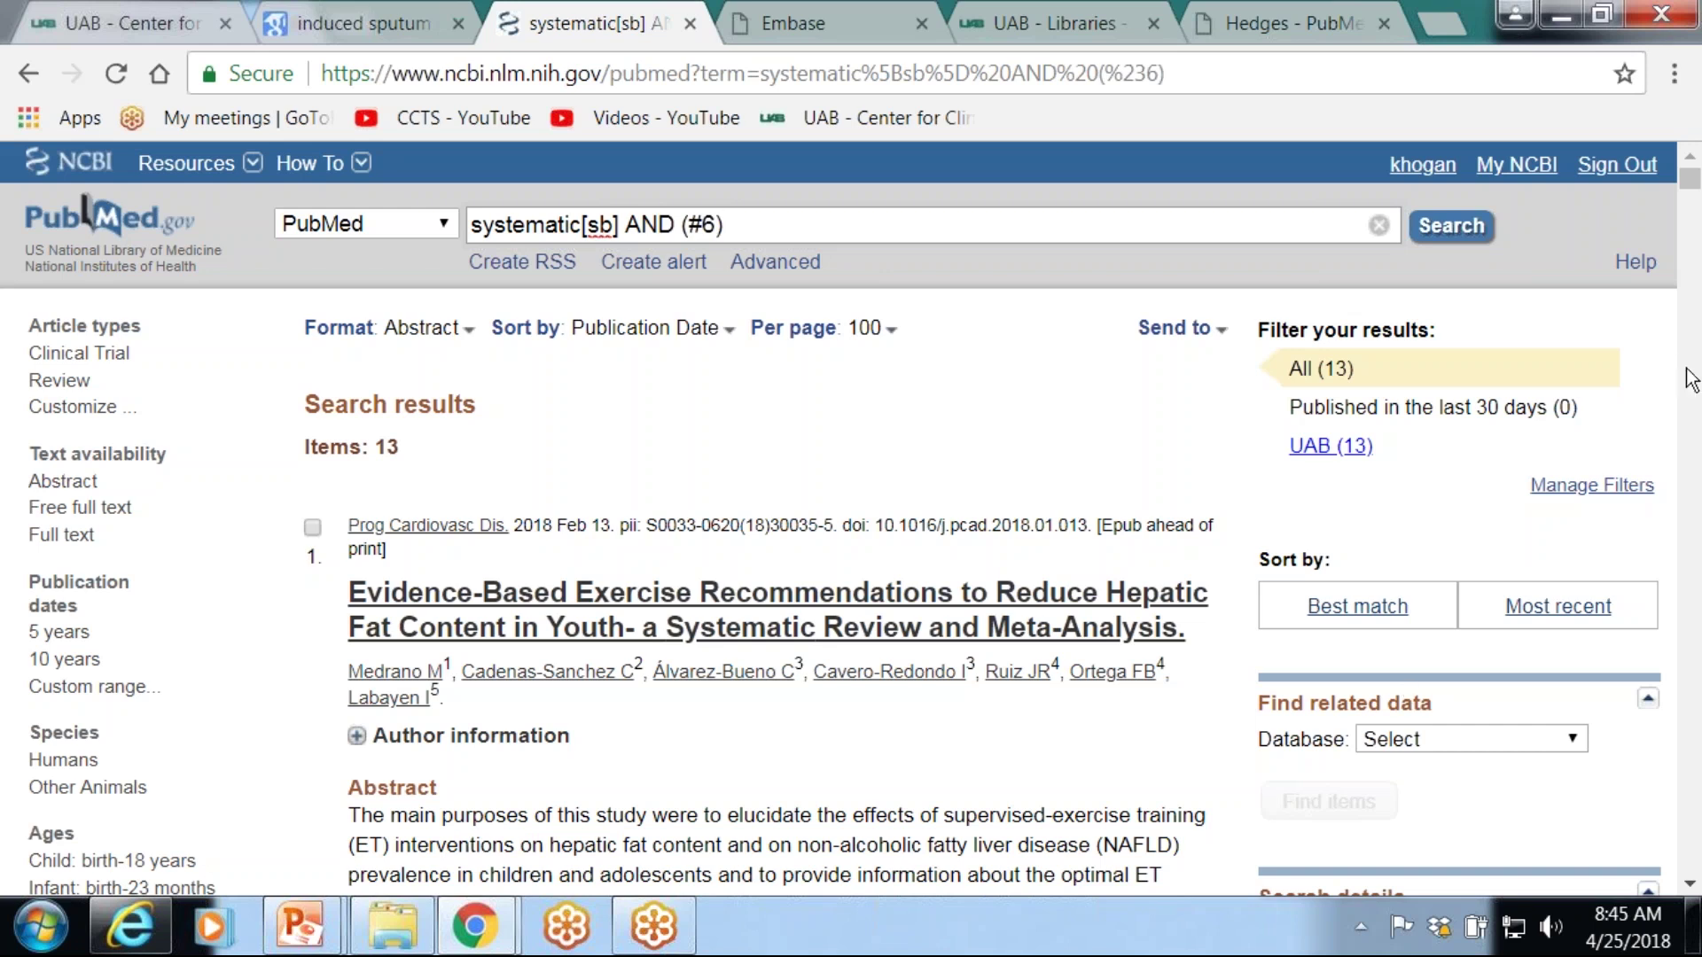
- Examine the search details, abstracts and full-text links of the first two systematic review results
{"action": "scroll", "coordinate": [1688, 377], "scroll_direction": "down", "scroll_amount": 2}
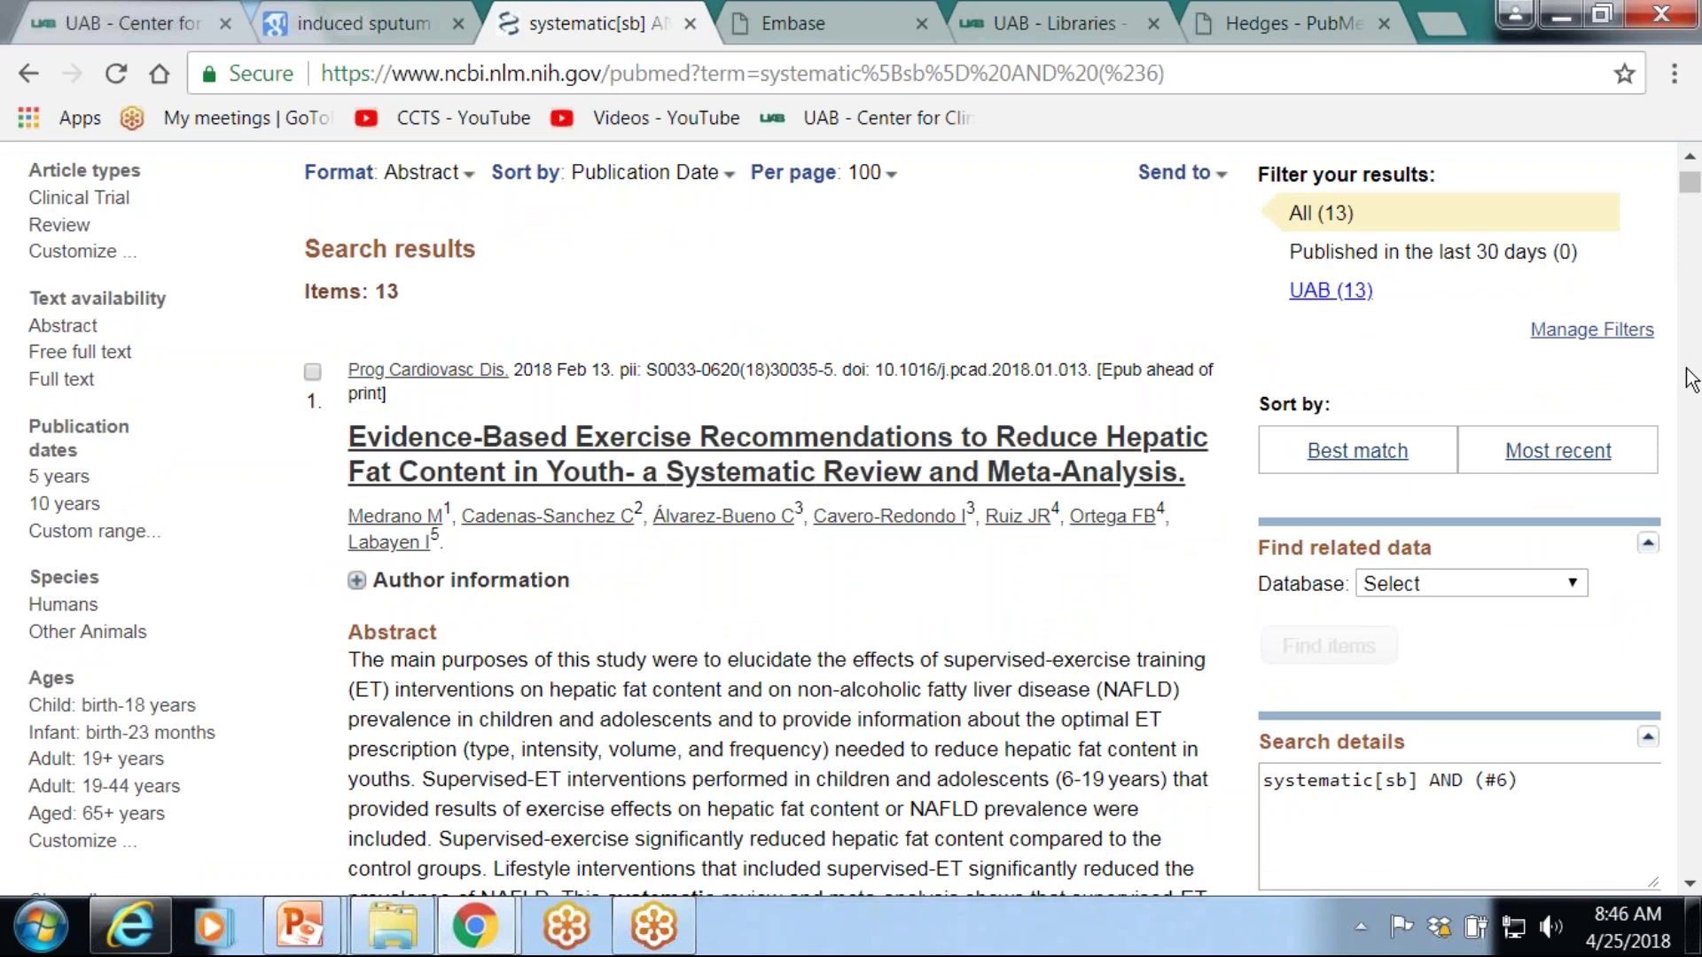
{"action": "scroll", "coordinate": [1688, 377], "scroll_direction": "up", "scroll_amount": 2}
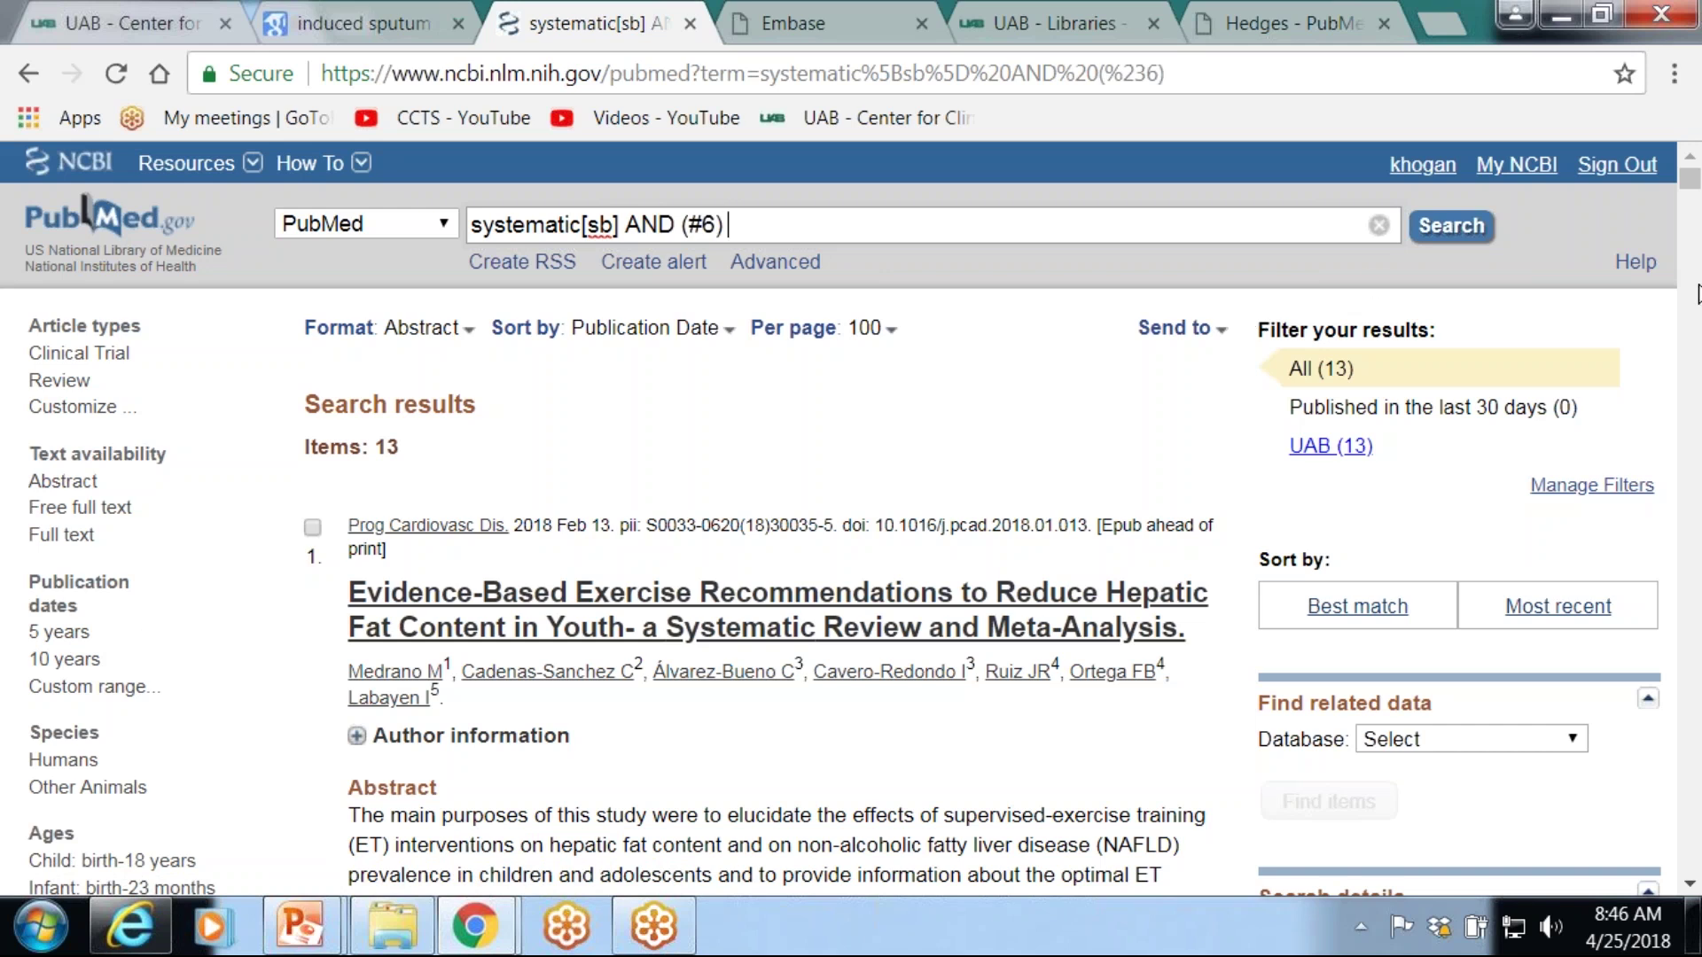
{"action": "scroll", "coordinate": [1697, 293], "scroll_direction": "down", "scroll_amount": 2}
{"action": "scroll", "coordinate": [1697, 292], "scroll_direction": "down", "scroll_amount": 2}
{"action": "scroll", "coordinate": [1689, 173], "scroll_direction": "up", "scroll_amount": 2}
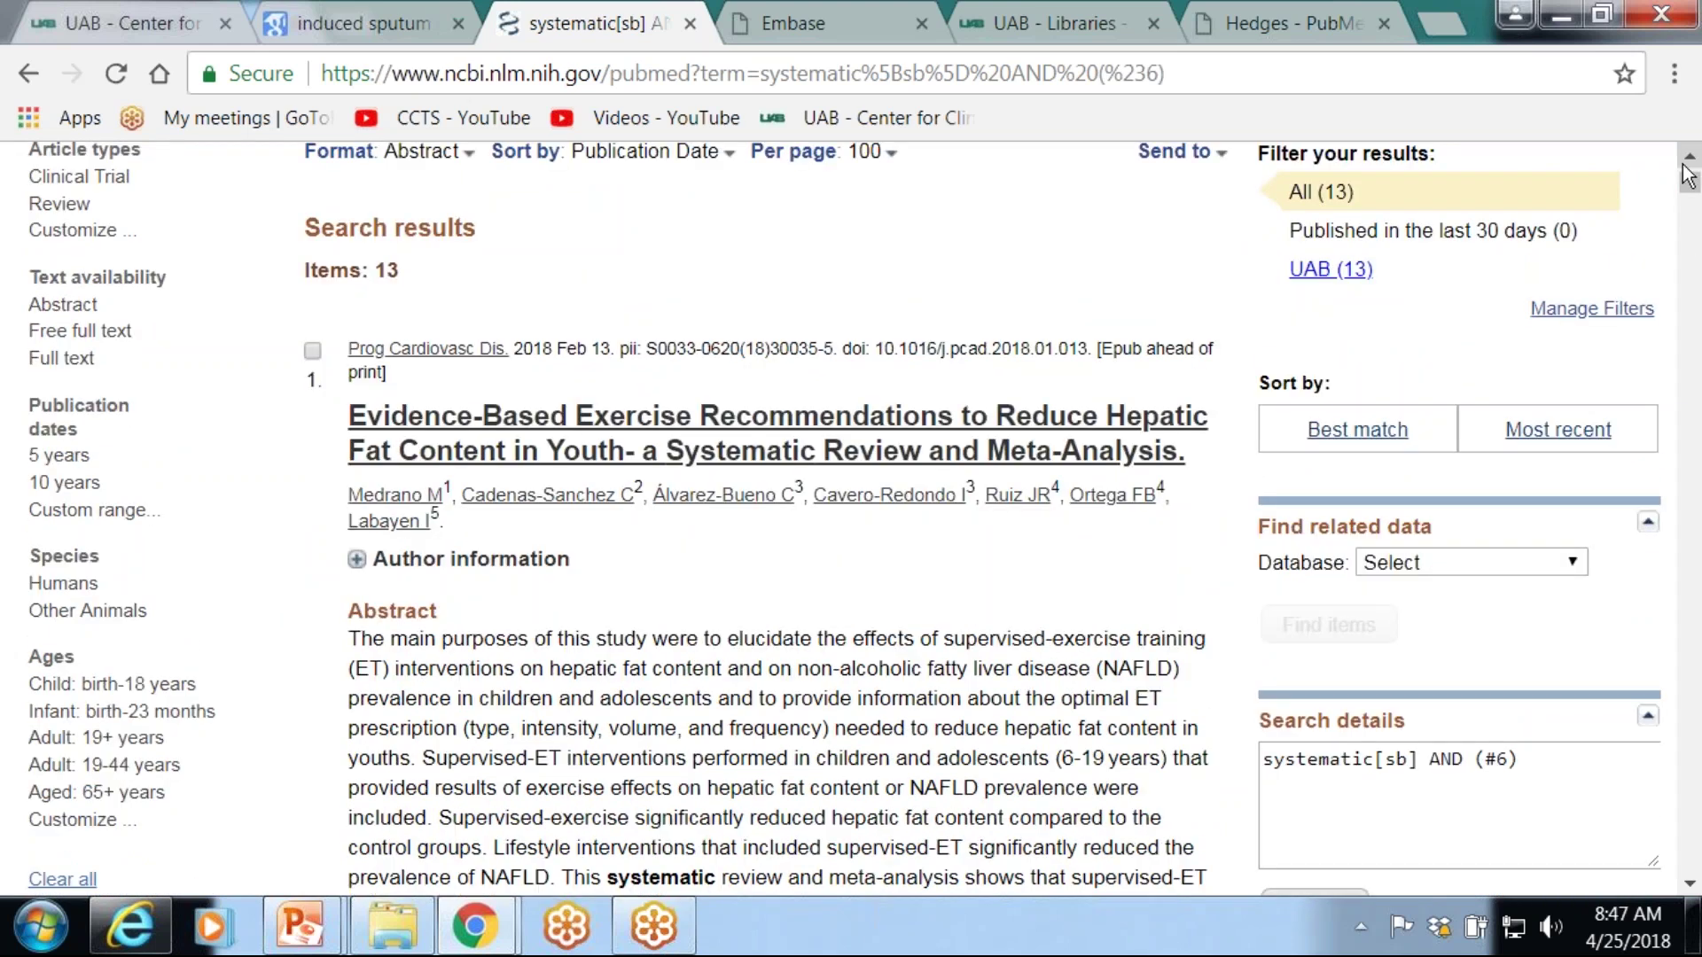
{"action": "scroll", "coordinate": [1693, 241], "scroll_direction": "down", "scroll_amount": 2}
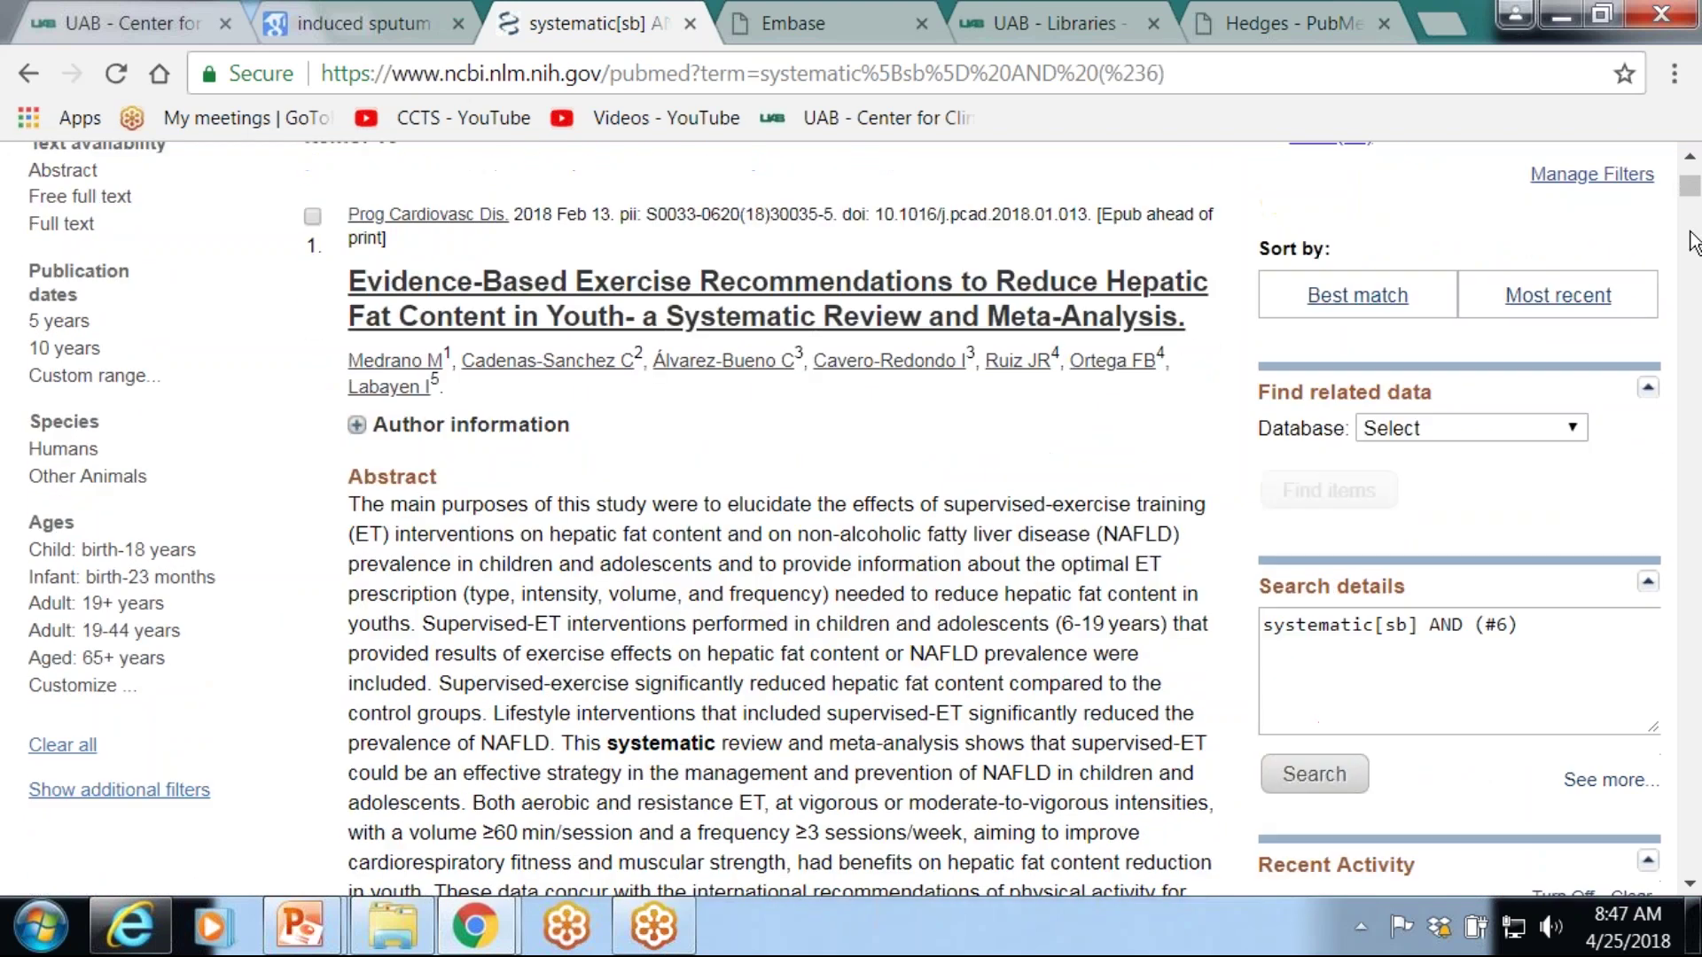
{"action": "scroll", "coordinate": [1693, 241], "scroll_direction": "down", "scroll_amount": 2}
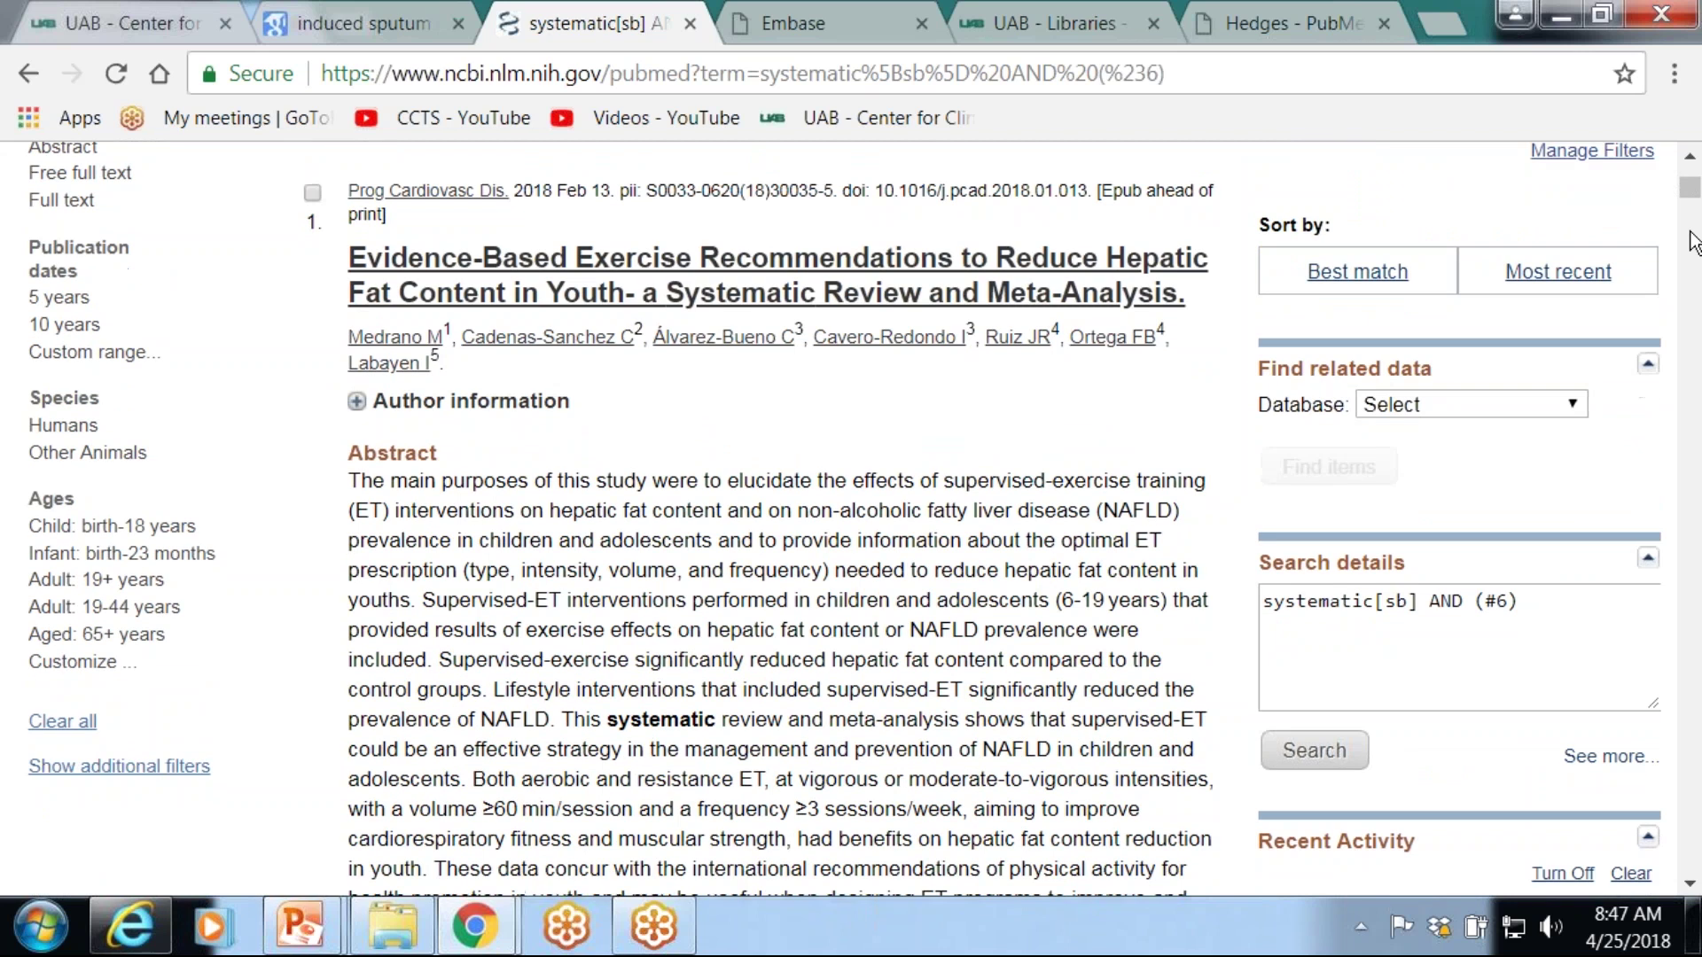
{"action": "scroll", "coordinate": [1693, 242], "scroll_direction": "down", "scroll_amount": 2}
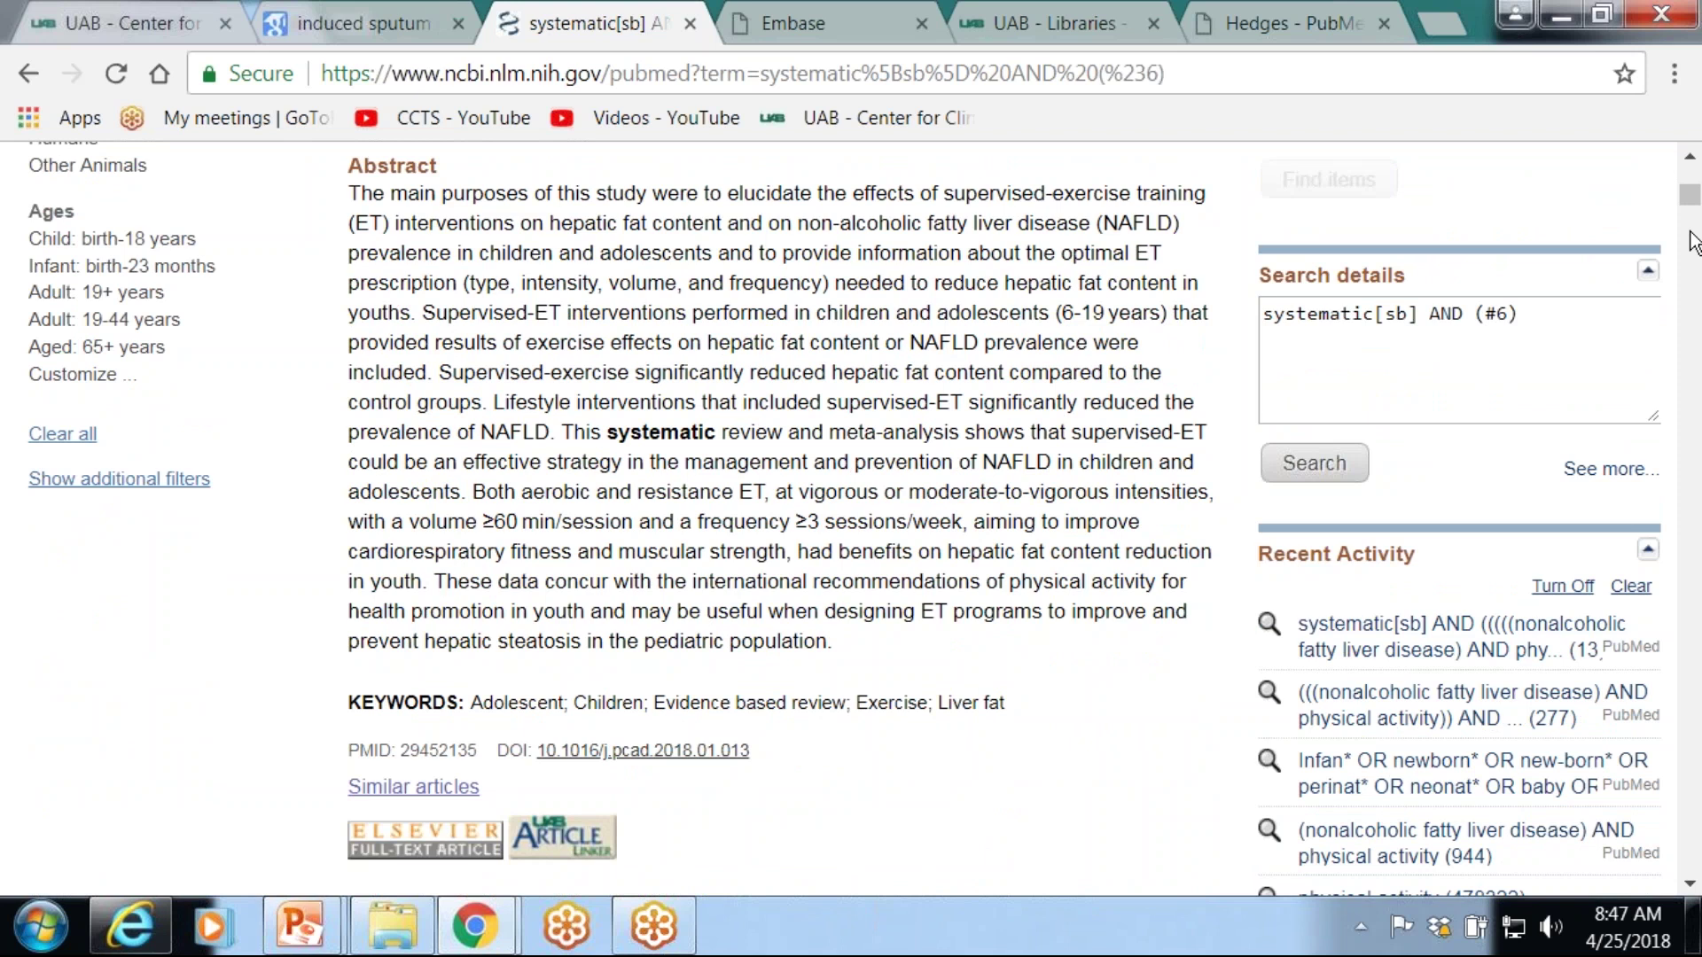
{"action": "scroll", "coordinate": [1693, 239], "scroll_direction": "down", "scroll_amount": 10}
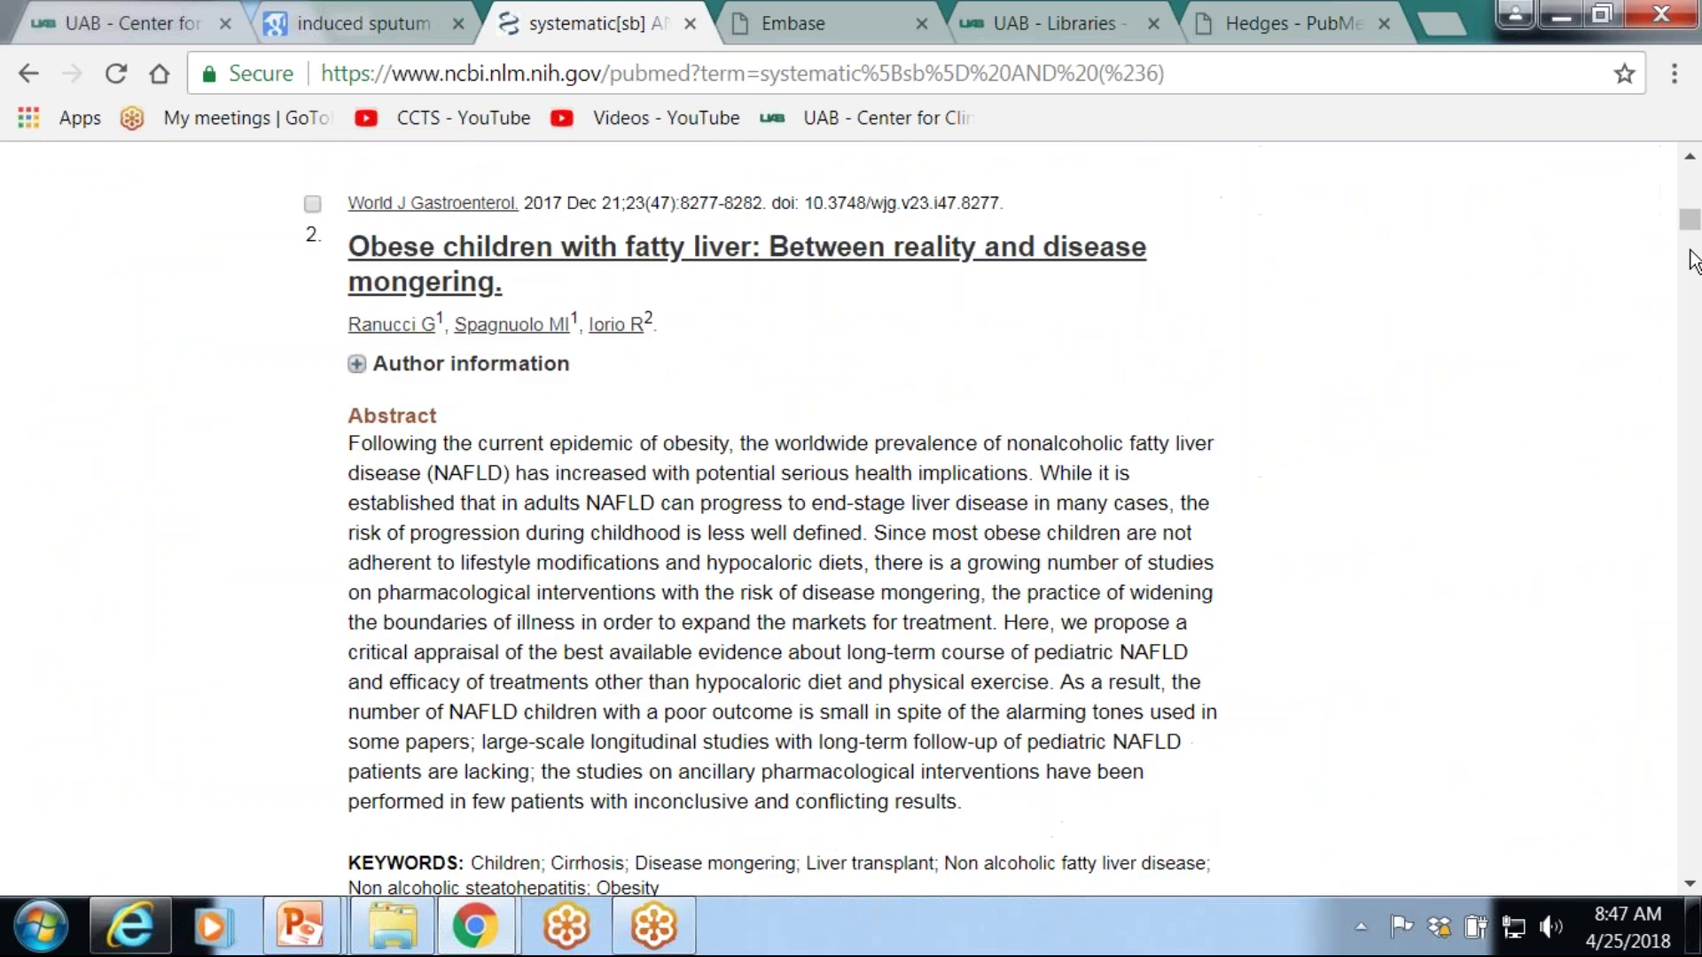
{"action": "scroll", "coordinate": [1693, 262], "scroll_direction": "down", "scroll_amount": 2}
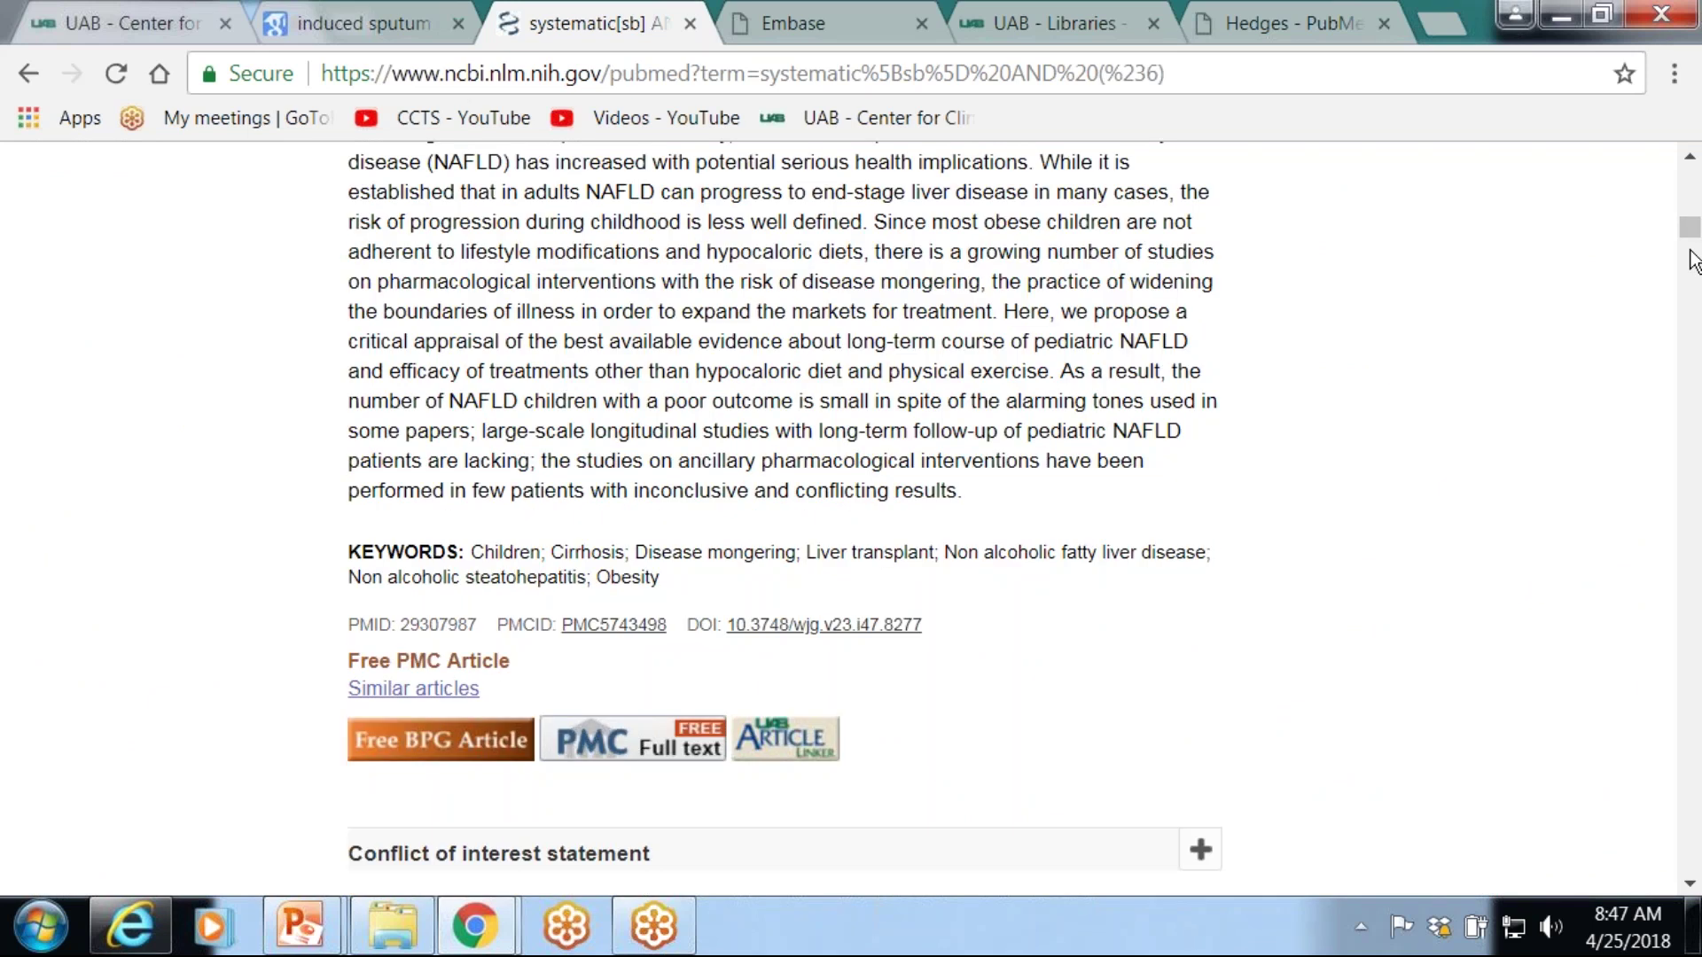
{"action": "left_click_drag", "start_coordinate": [1690, 228], "coordinate": [1693, 164]}
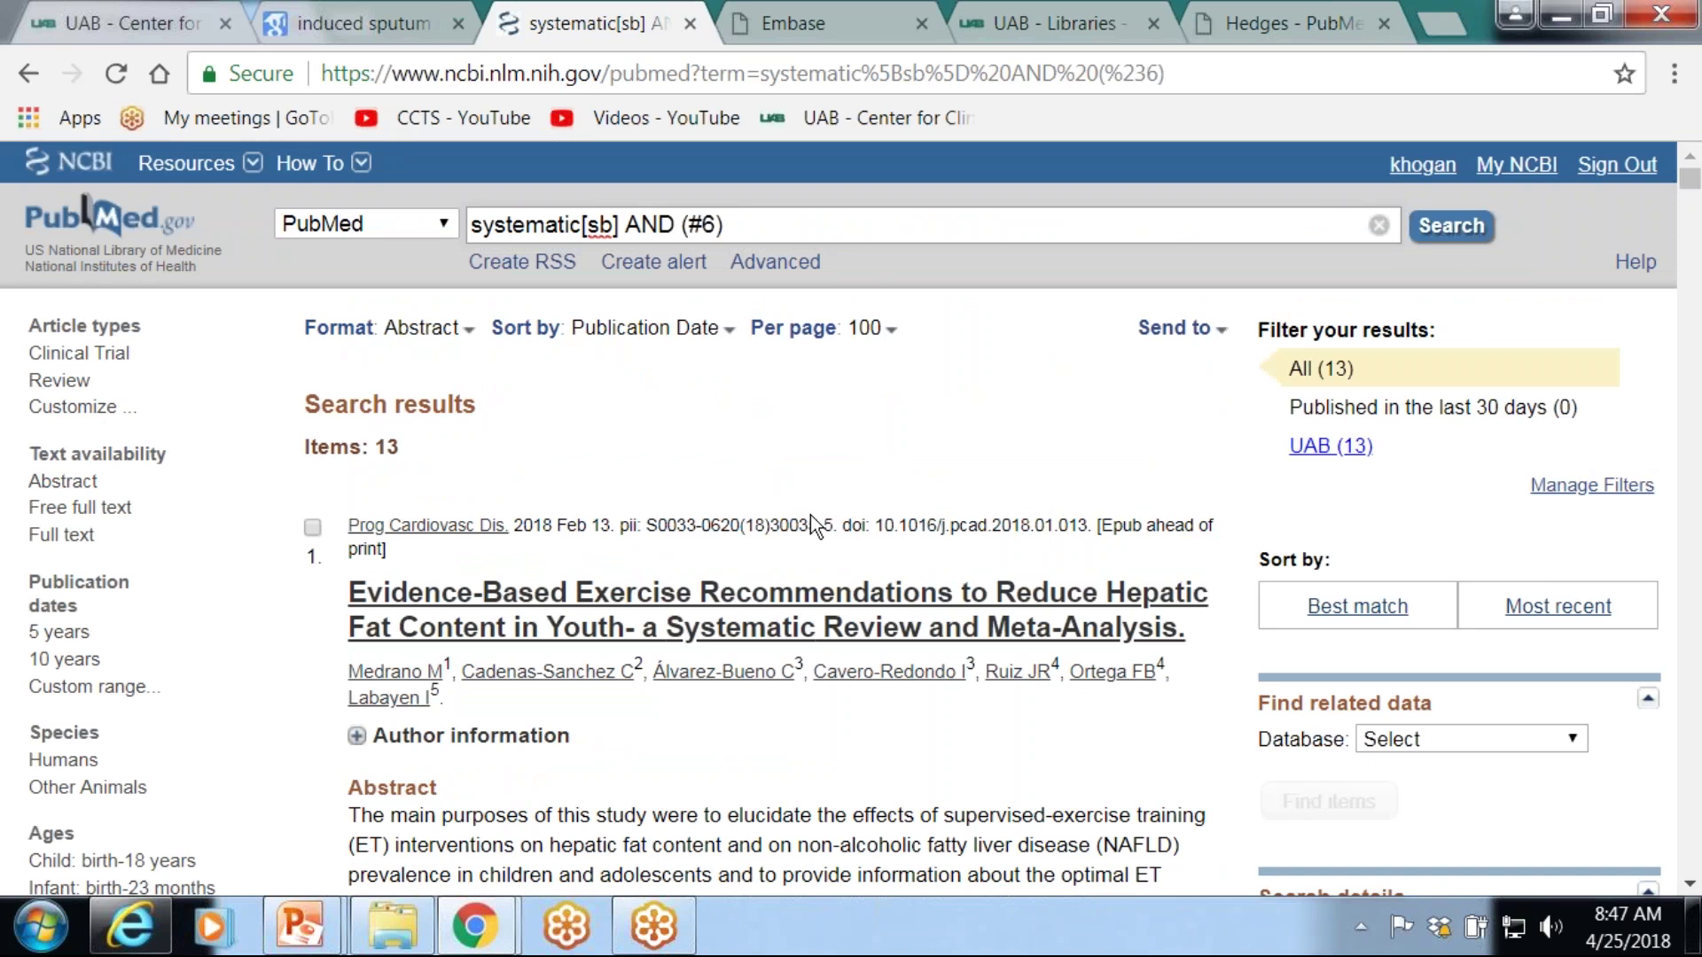
- Open the Create alert form for the search, review its e-mail schedule and format options, and cancel it
{"action": "left_click", "coordinate": [636, 275]}
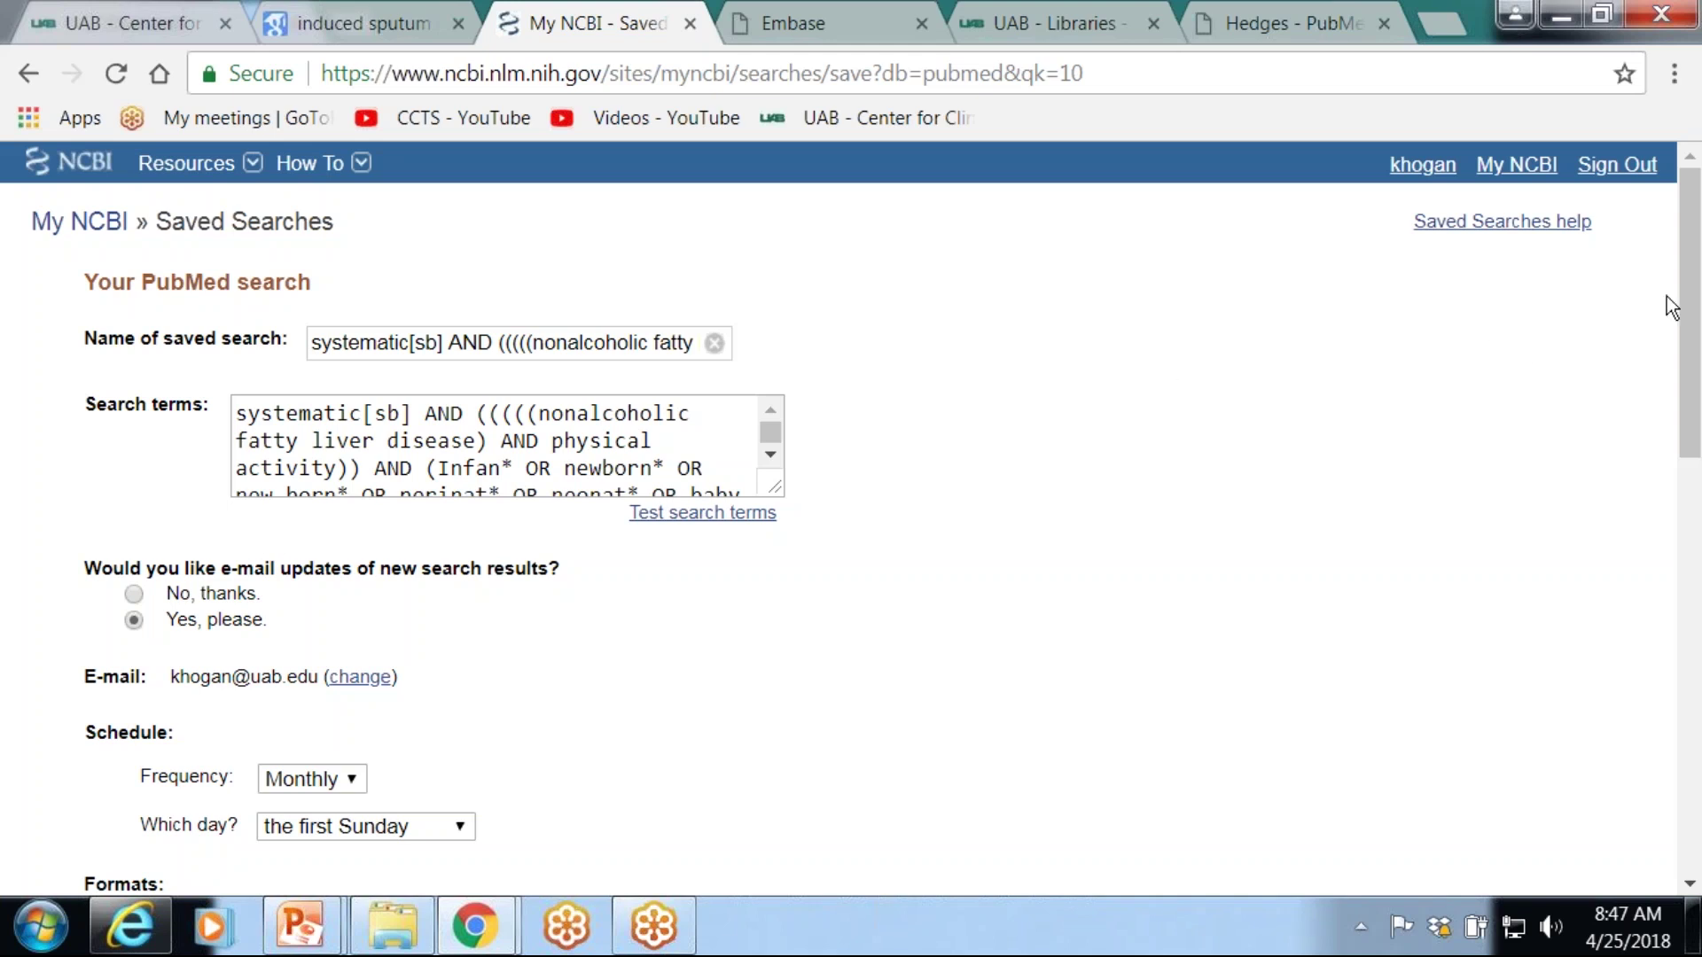
{"action": "left_click_drag", "start_coordinate": [1693, 302], "coordinate": [1693, 466]}
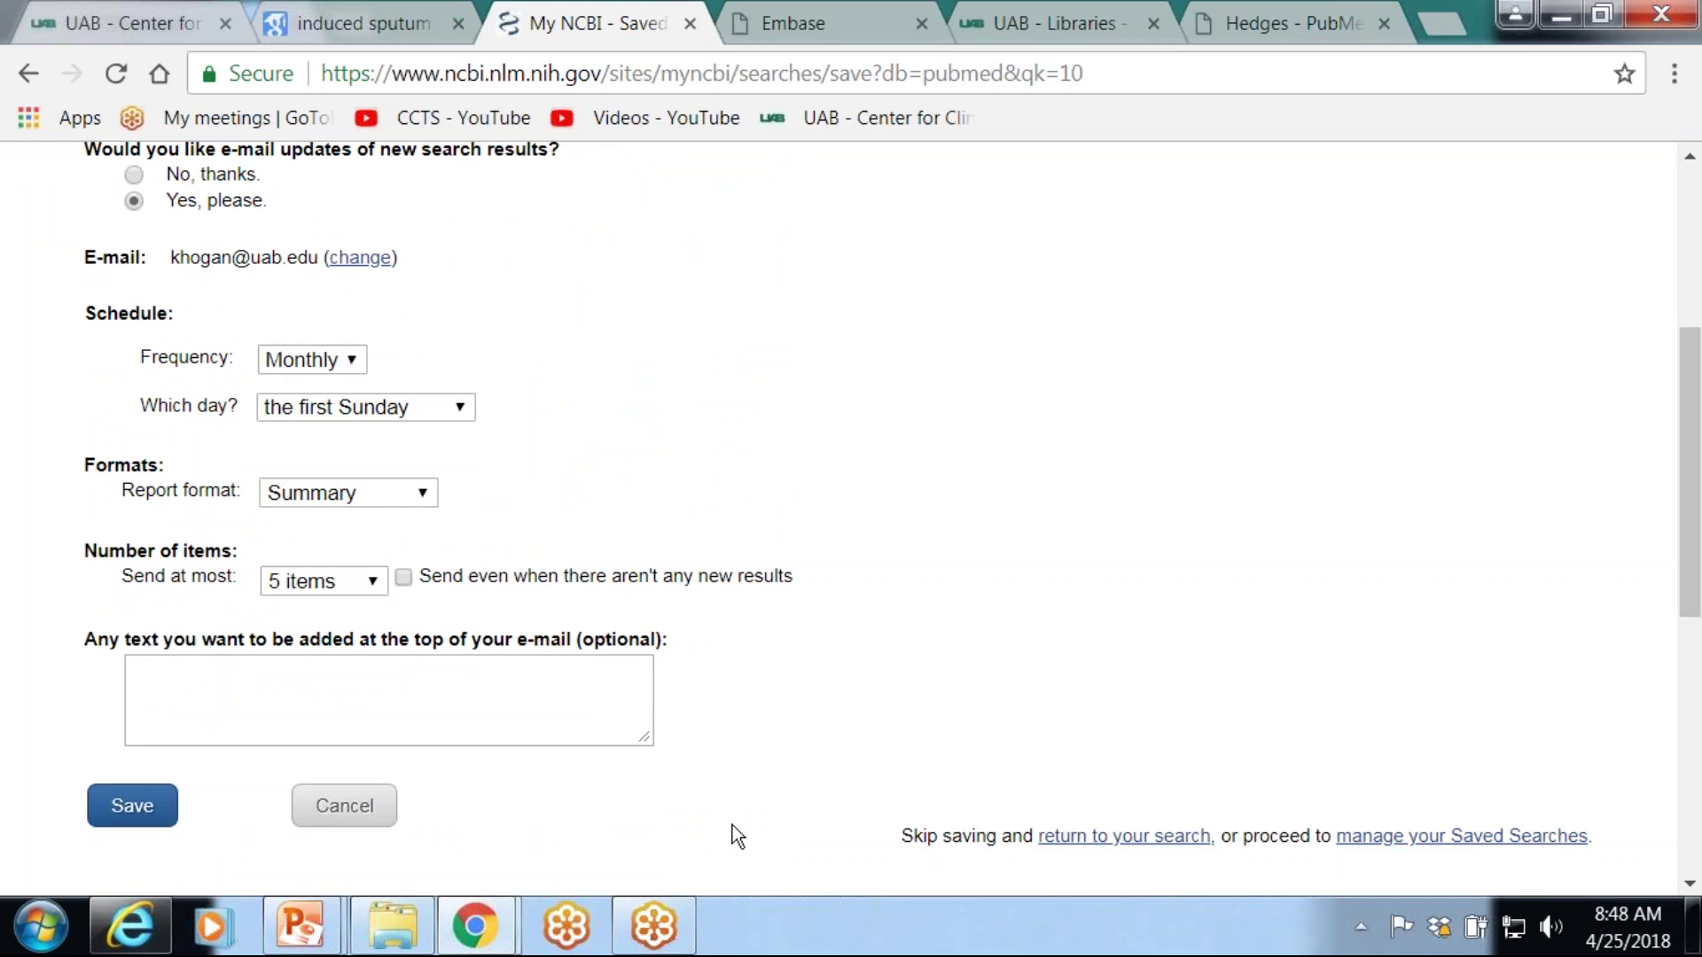
{"action": "left_click", "coordinate": [369, 829]}
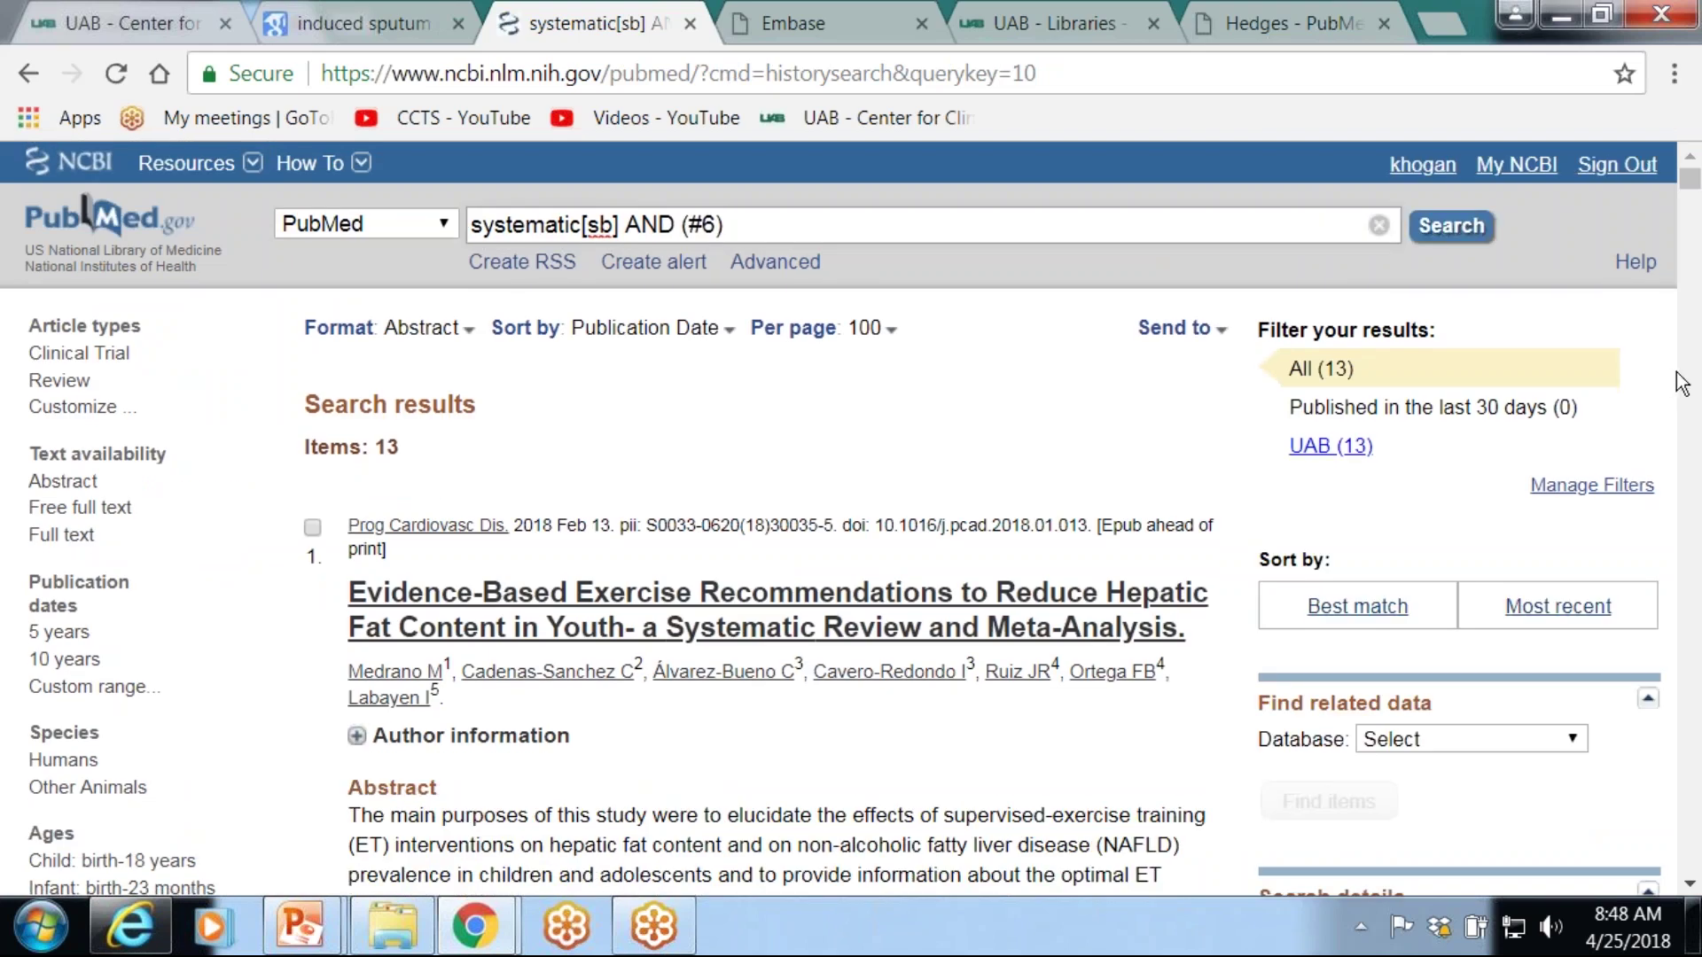
- Select the first two articles in the systematic review results
{"action": "scroll", "coordinate": [1693, 279], "scroll_direction": "down", "scroll_amount": 2}
{"action": "scroll", "coordinate": [1693, 279], "scroll_direction": "up", "scroll_amount": 2}
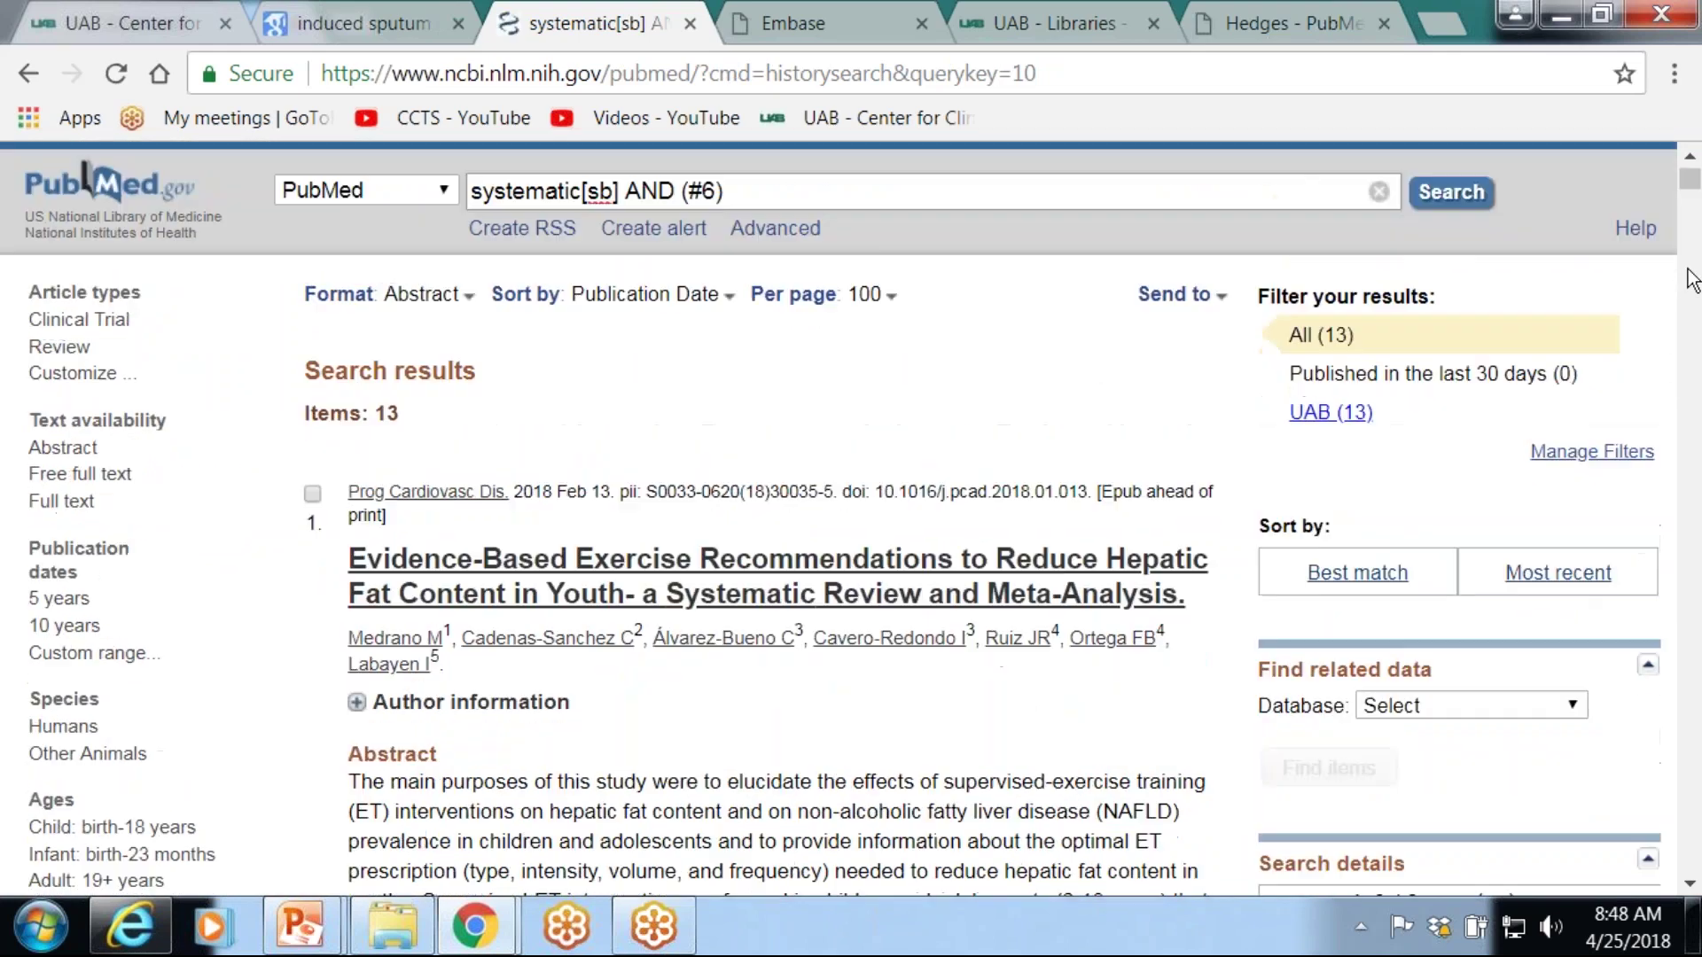
{"action": "left_click", "coordinate": [312, 526]}
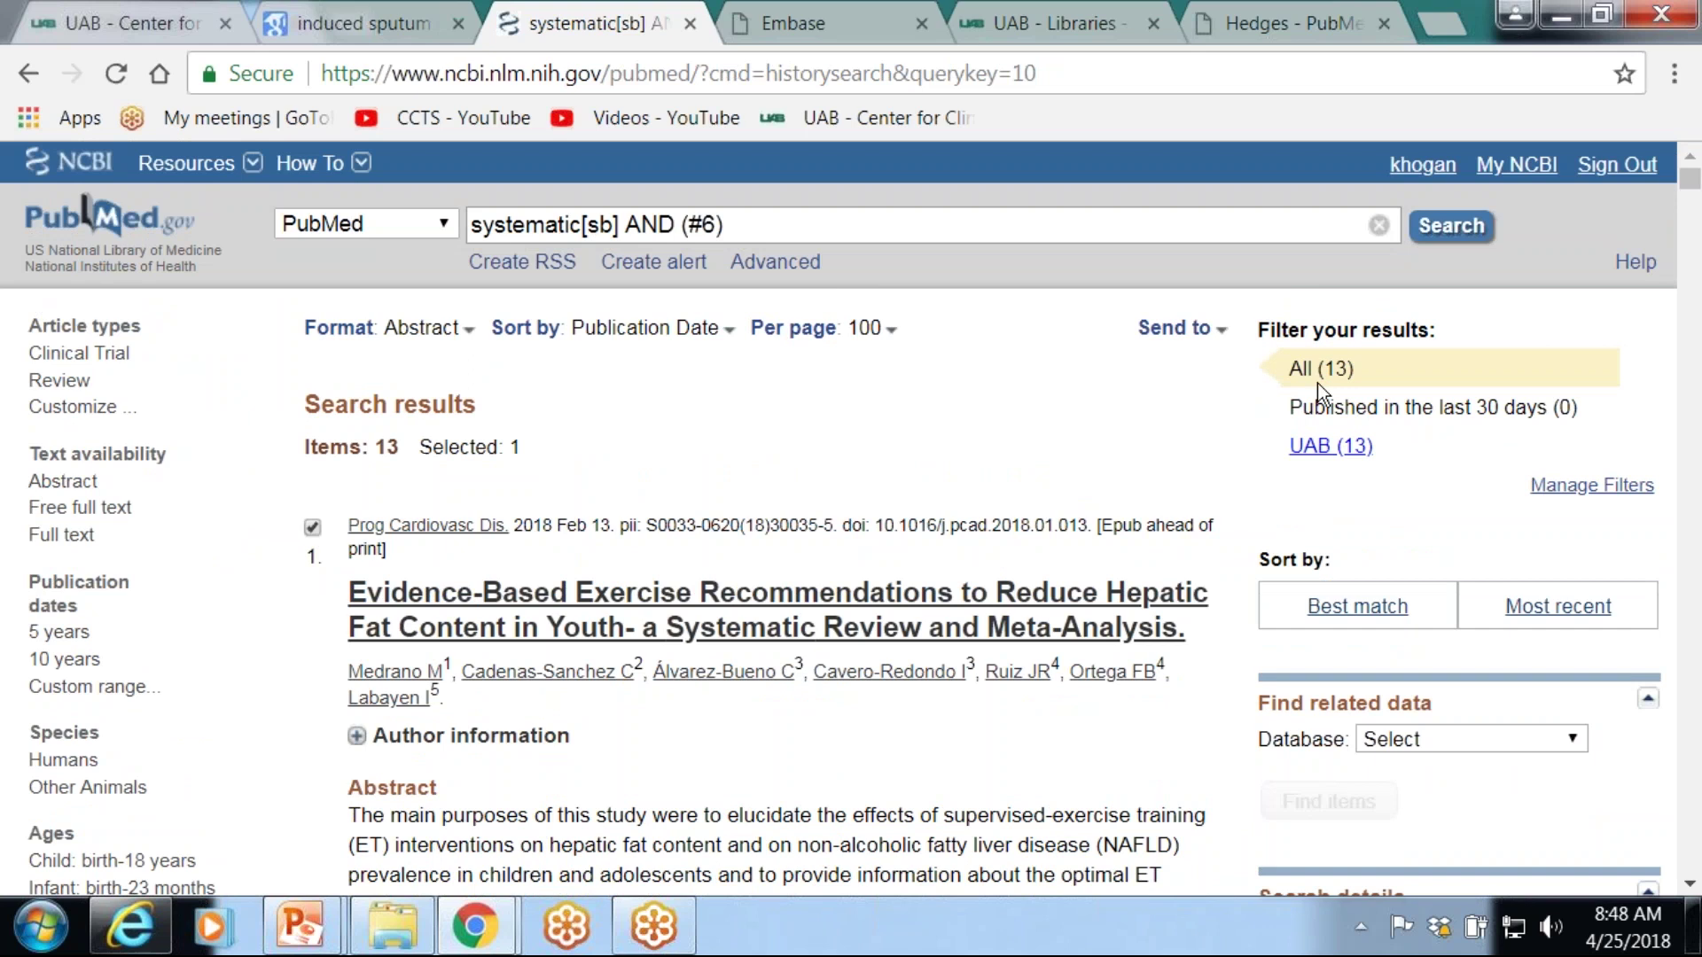
{"action": "scroll", "coordinate": [1687, 363], "scroll_direction": "down", "scroll_amount": 10}
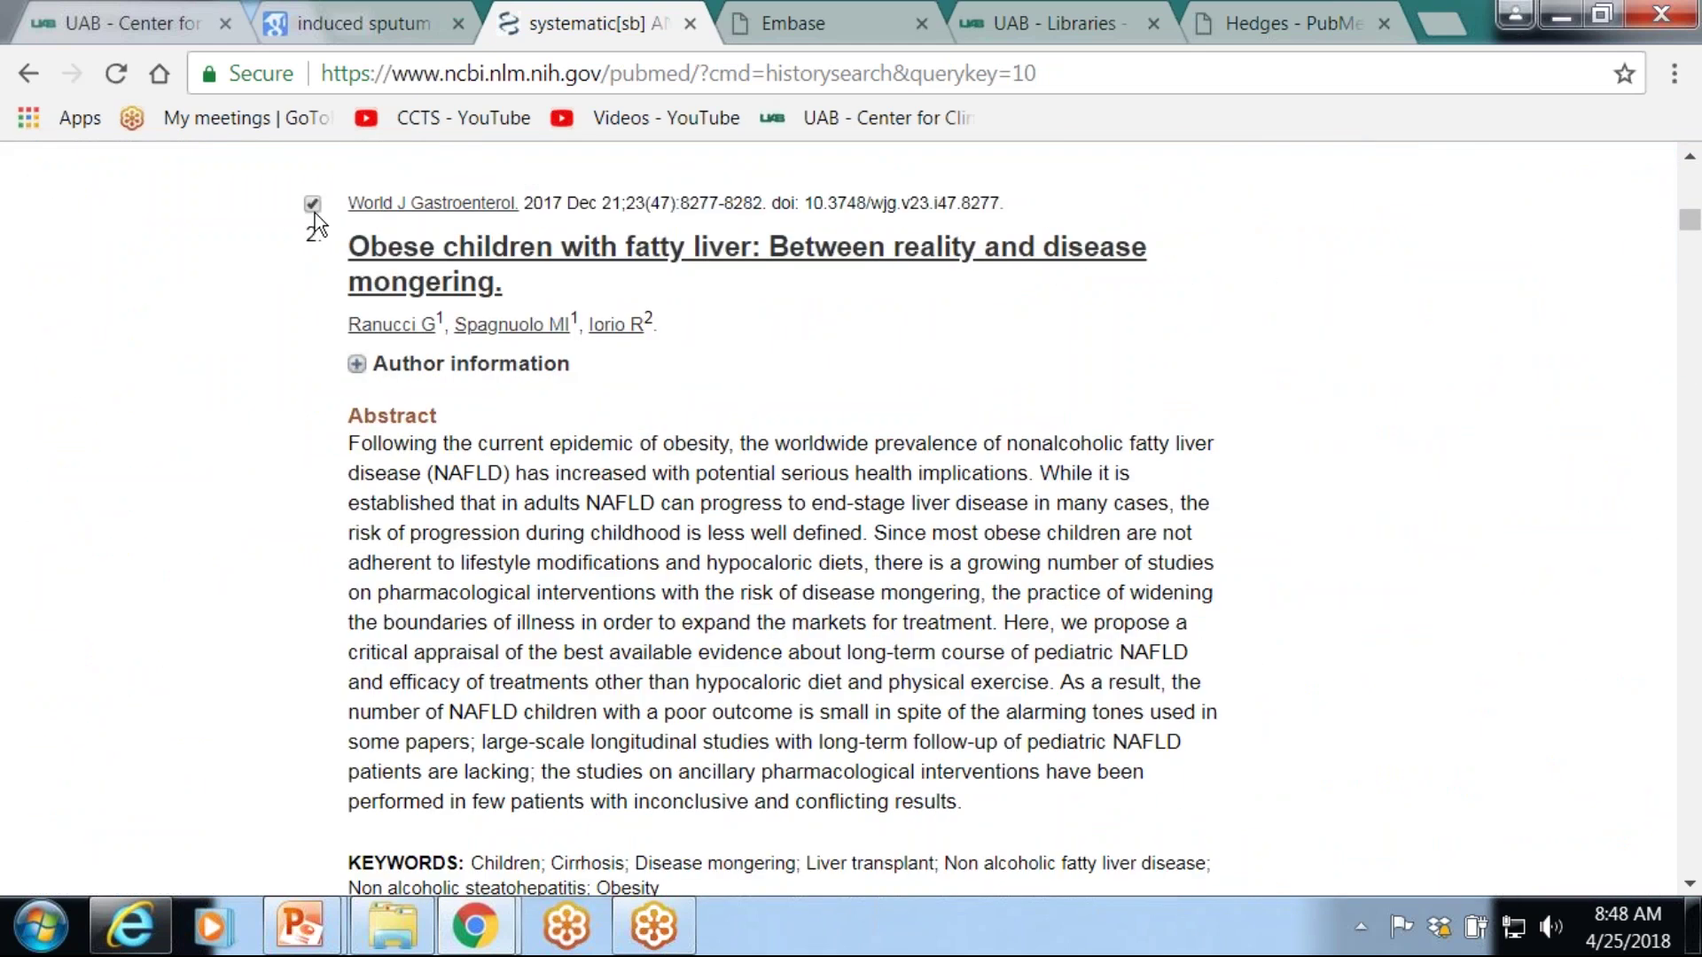
{"action": "left_click_drag", "start_coordinate": [1688, 218], "coordinate": [1688, 160]}
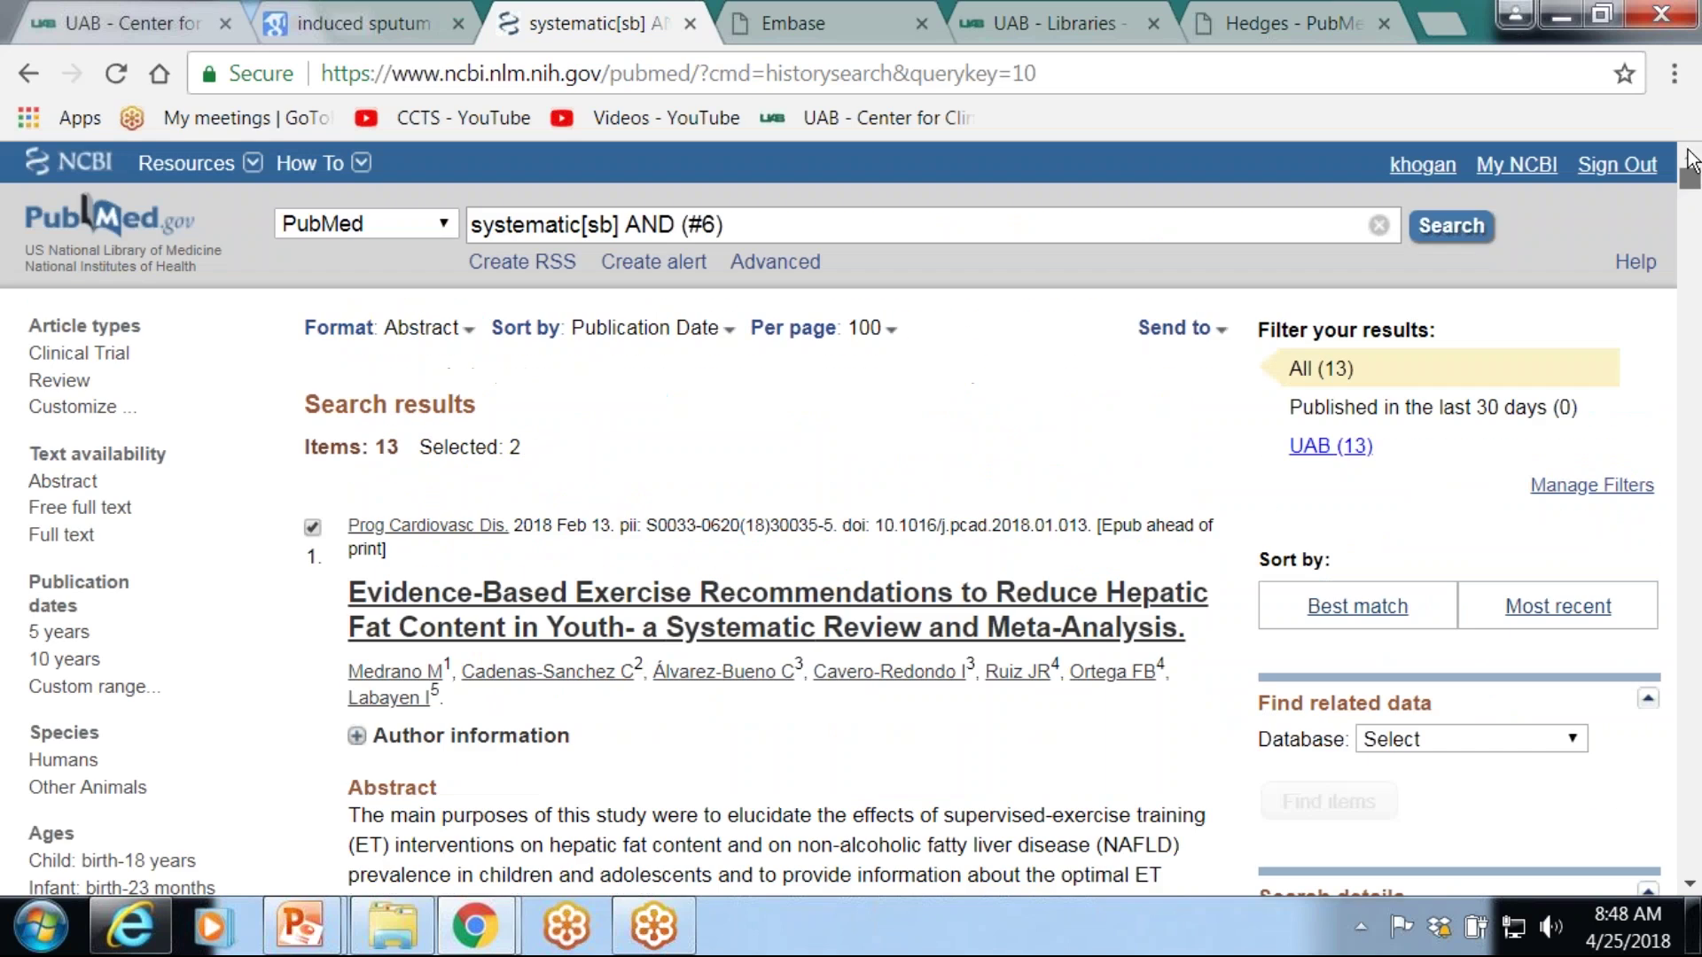
- Send the two selected articles to Collections, check the existing collections offered, and cancel back to the selections
{"action": "left_click", "coordinate": [1218, 342]}
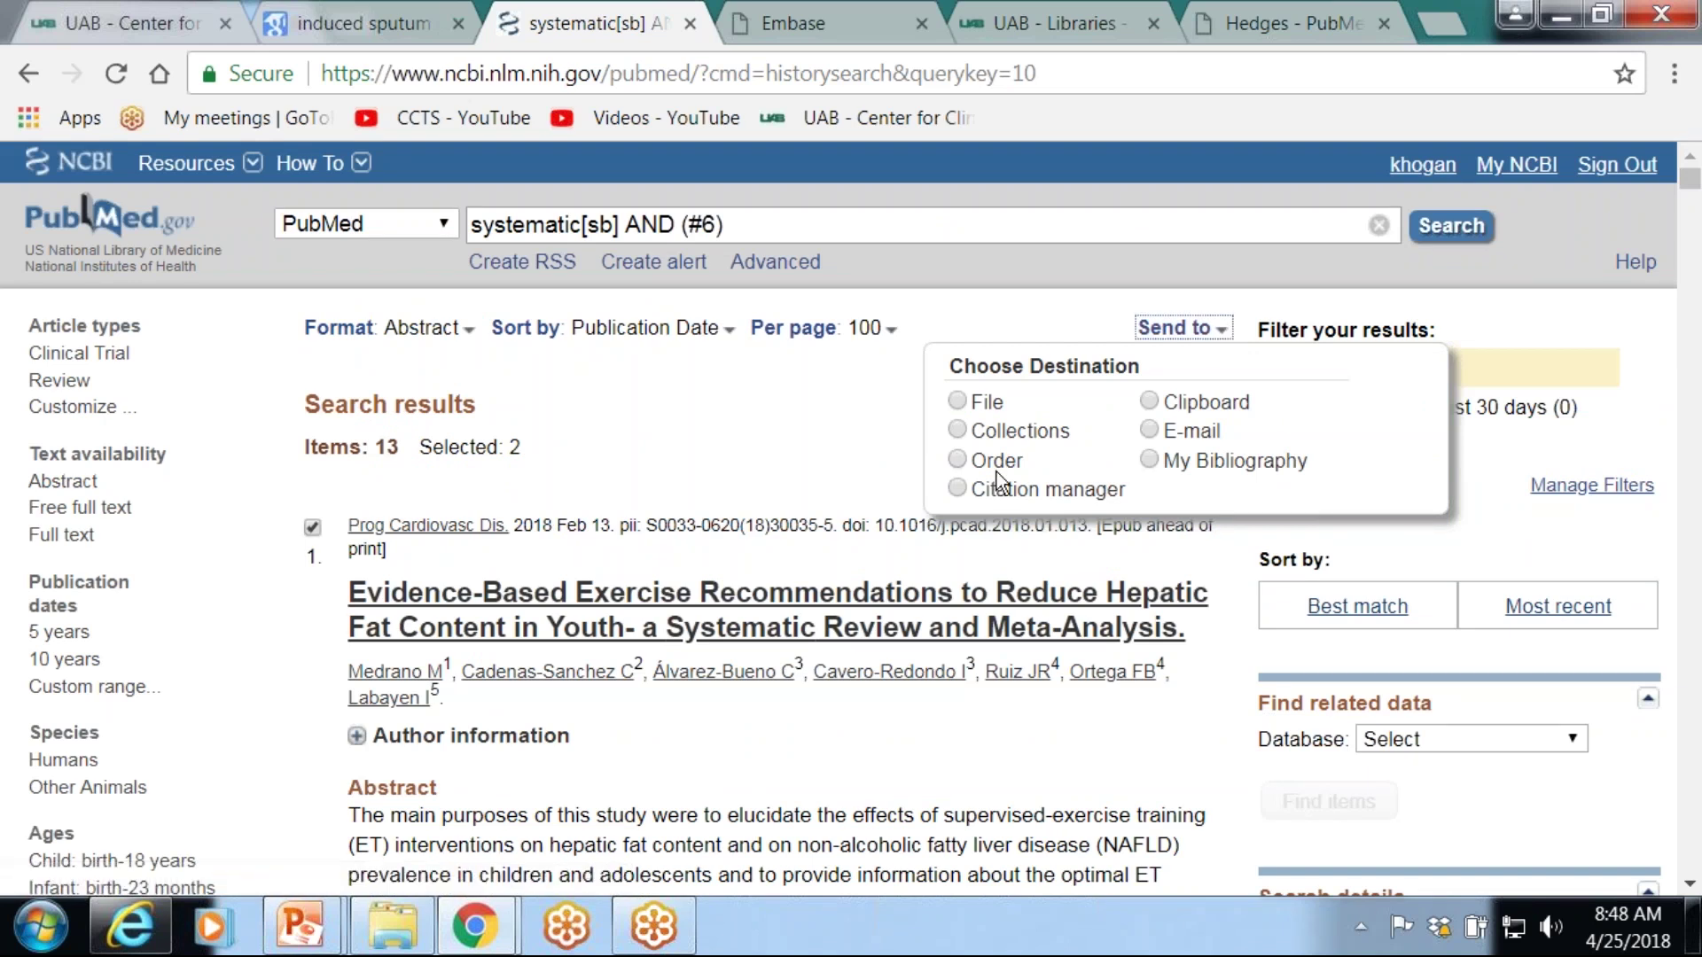
{"action": "left_click", "coordinate": [959, 431]}
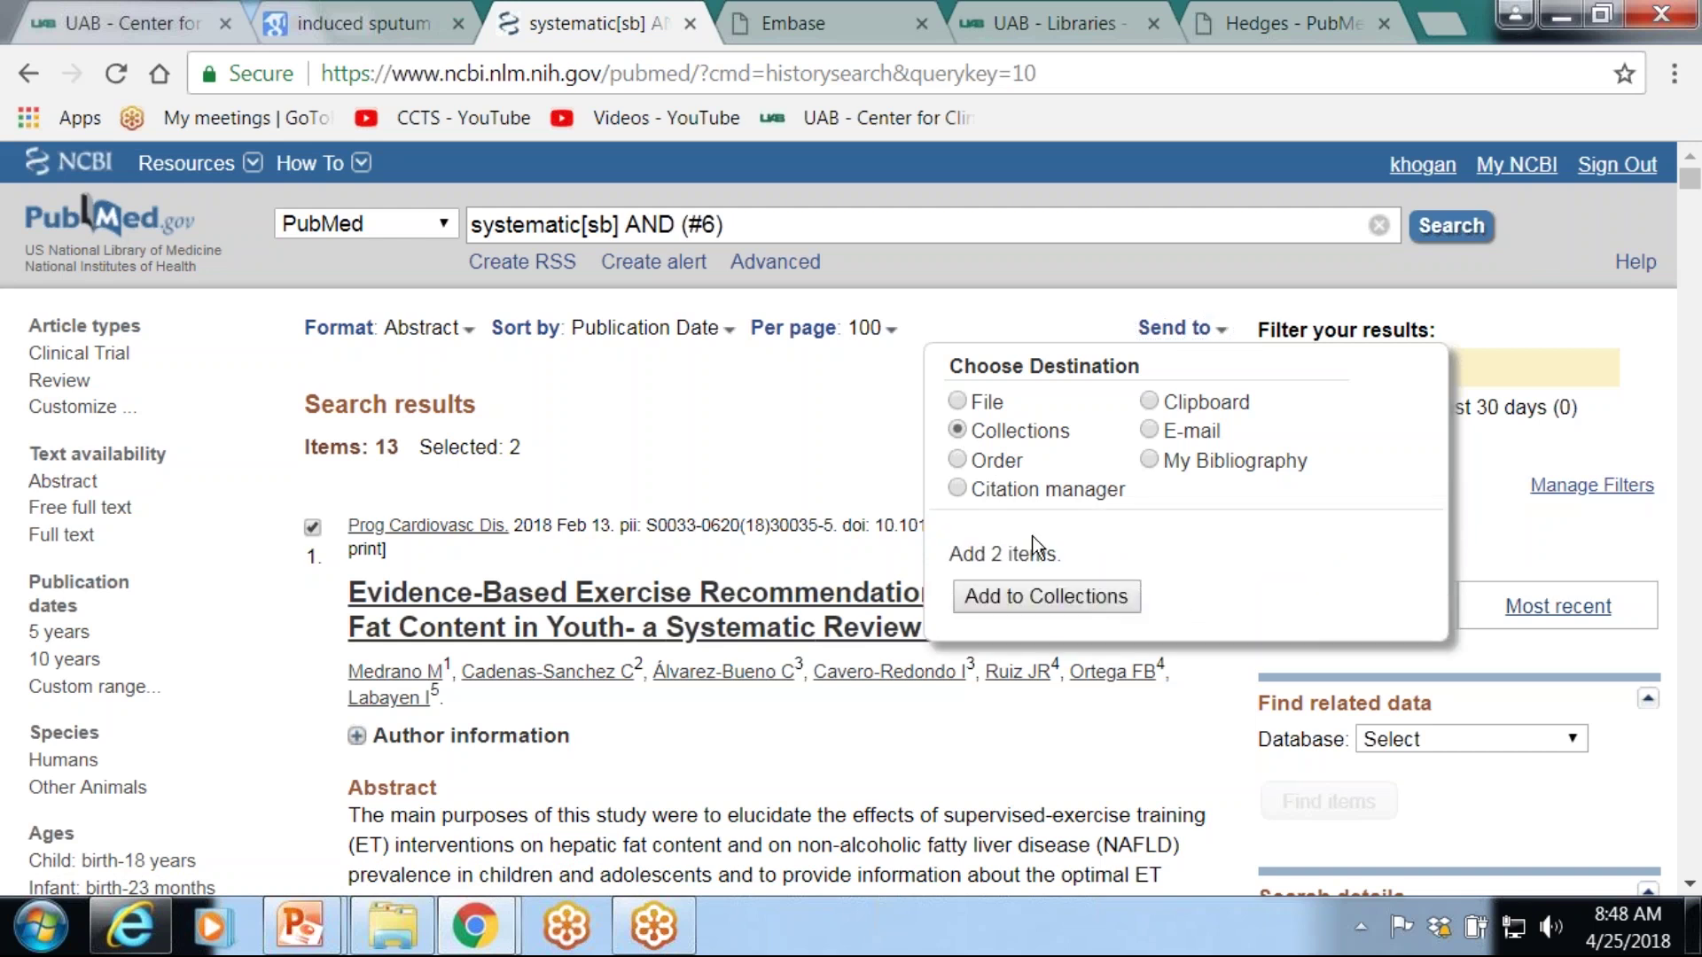
{"action": "left_click", "coordinate": [1048, 601]}
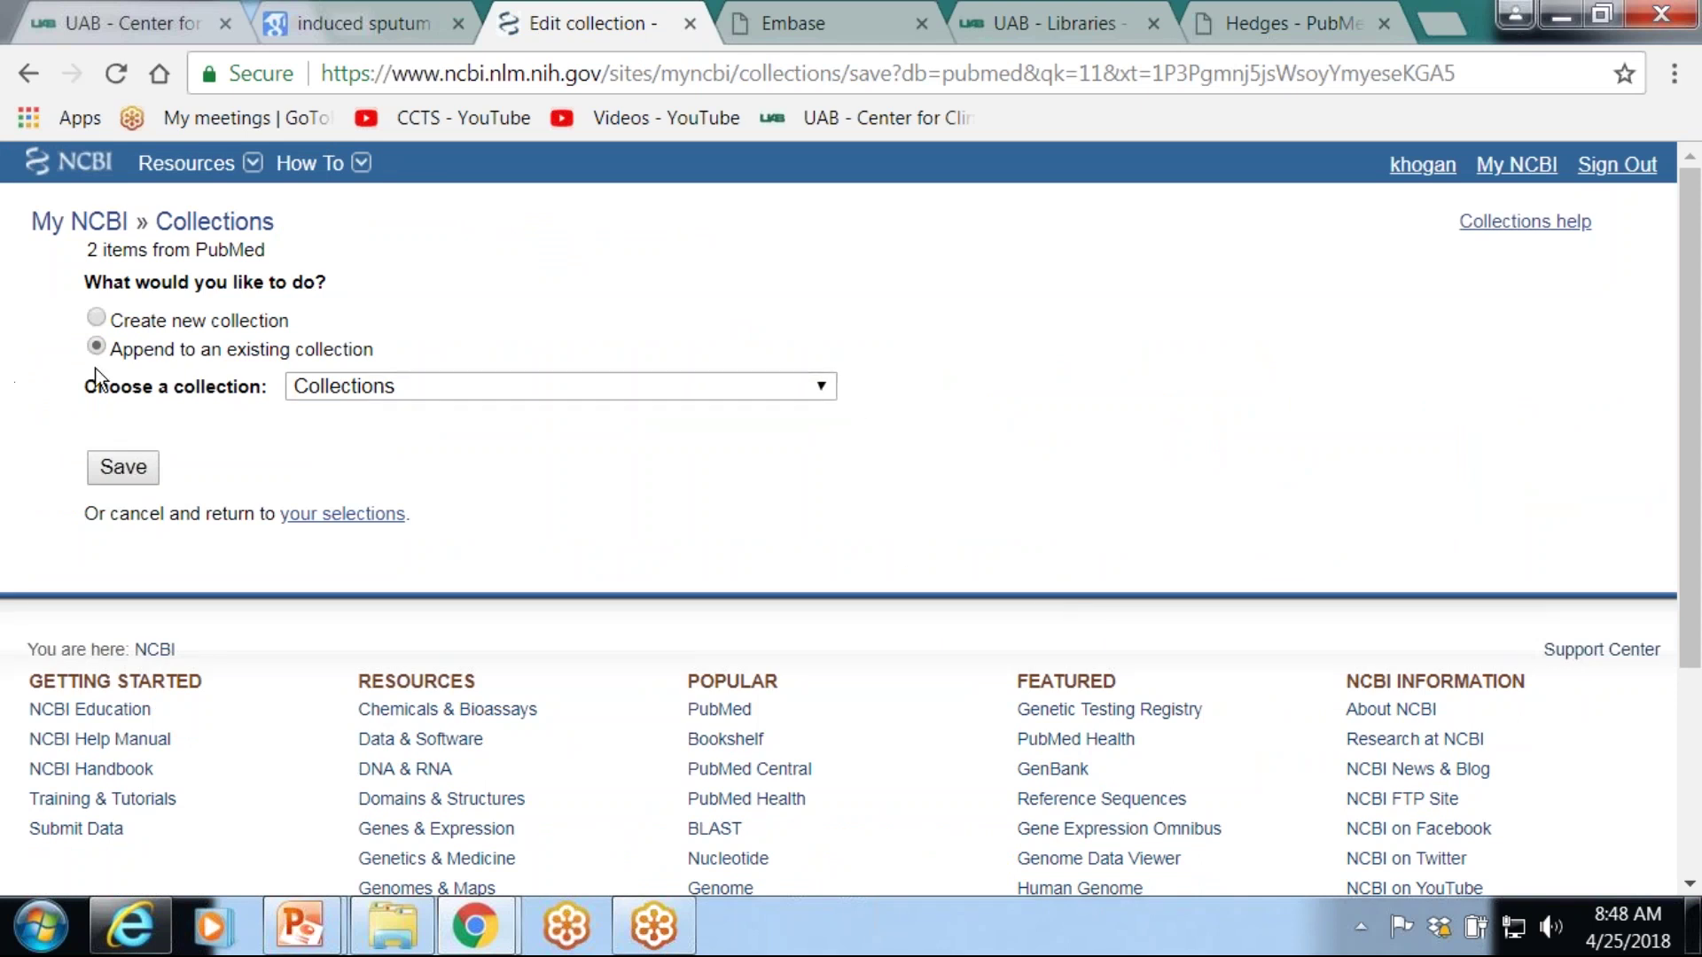
{"action": "left_click", "coordinate": [828, 392]}
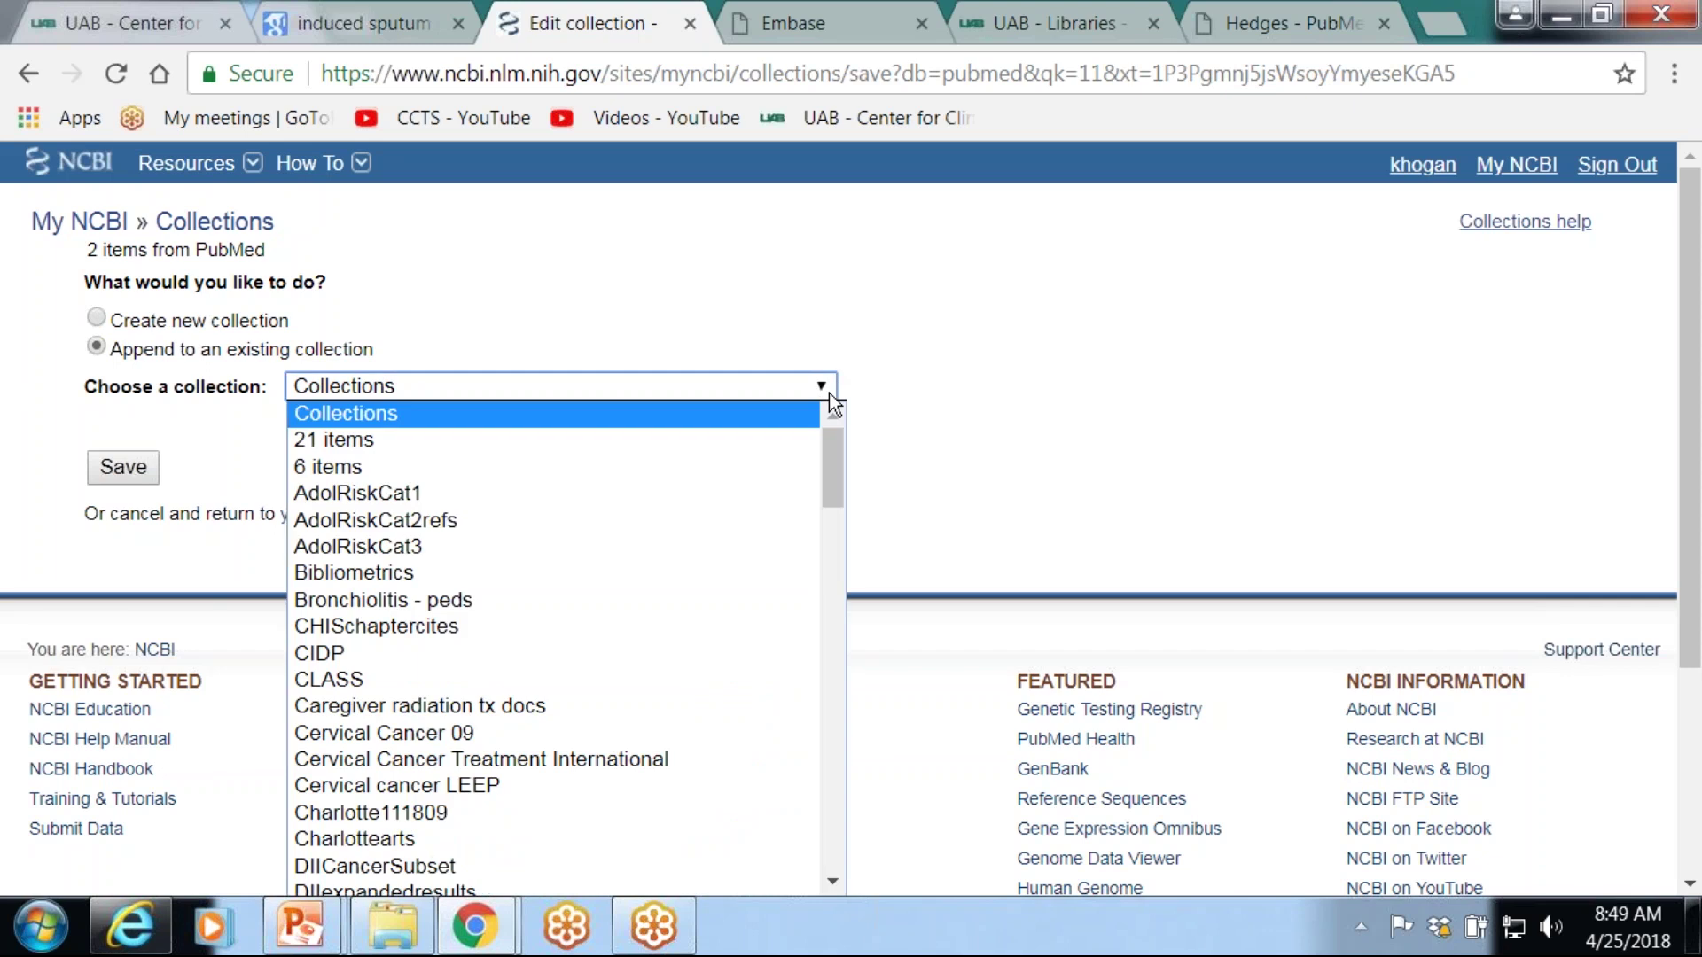
{"action": "left_click", "coordinate": [828, 392]}
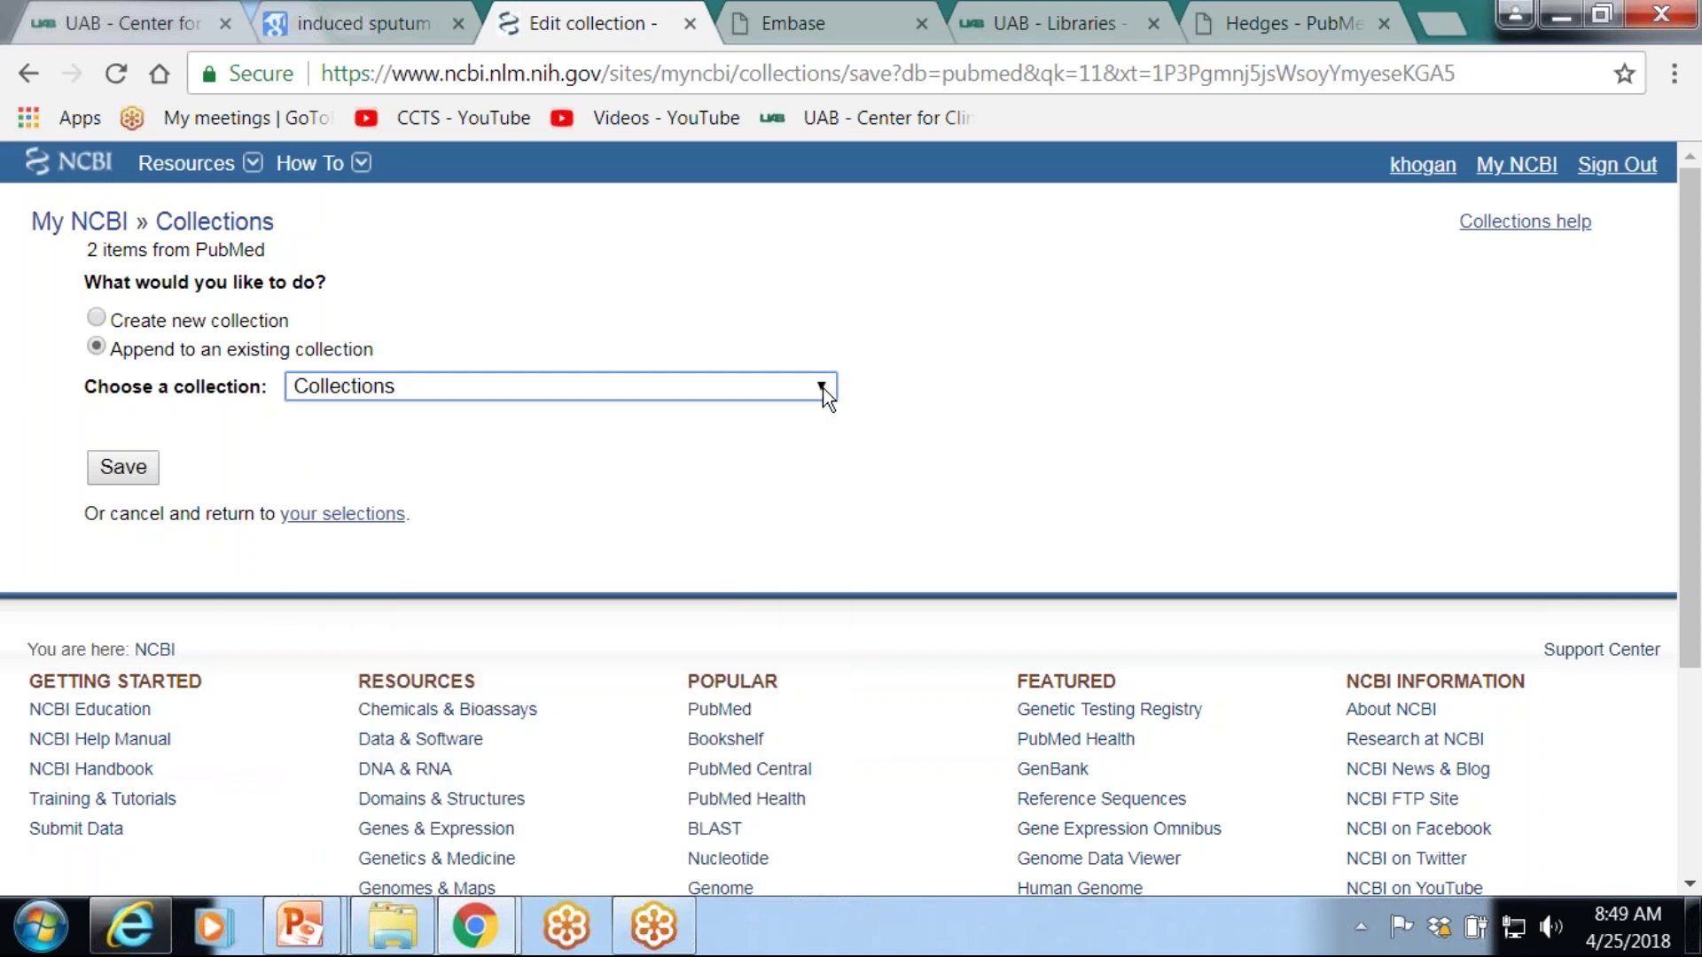
{"action": "left_click", "coordinate": [344, 514]}
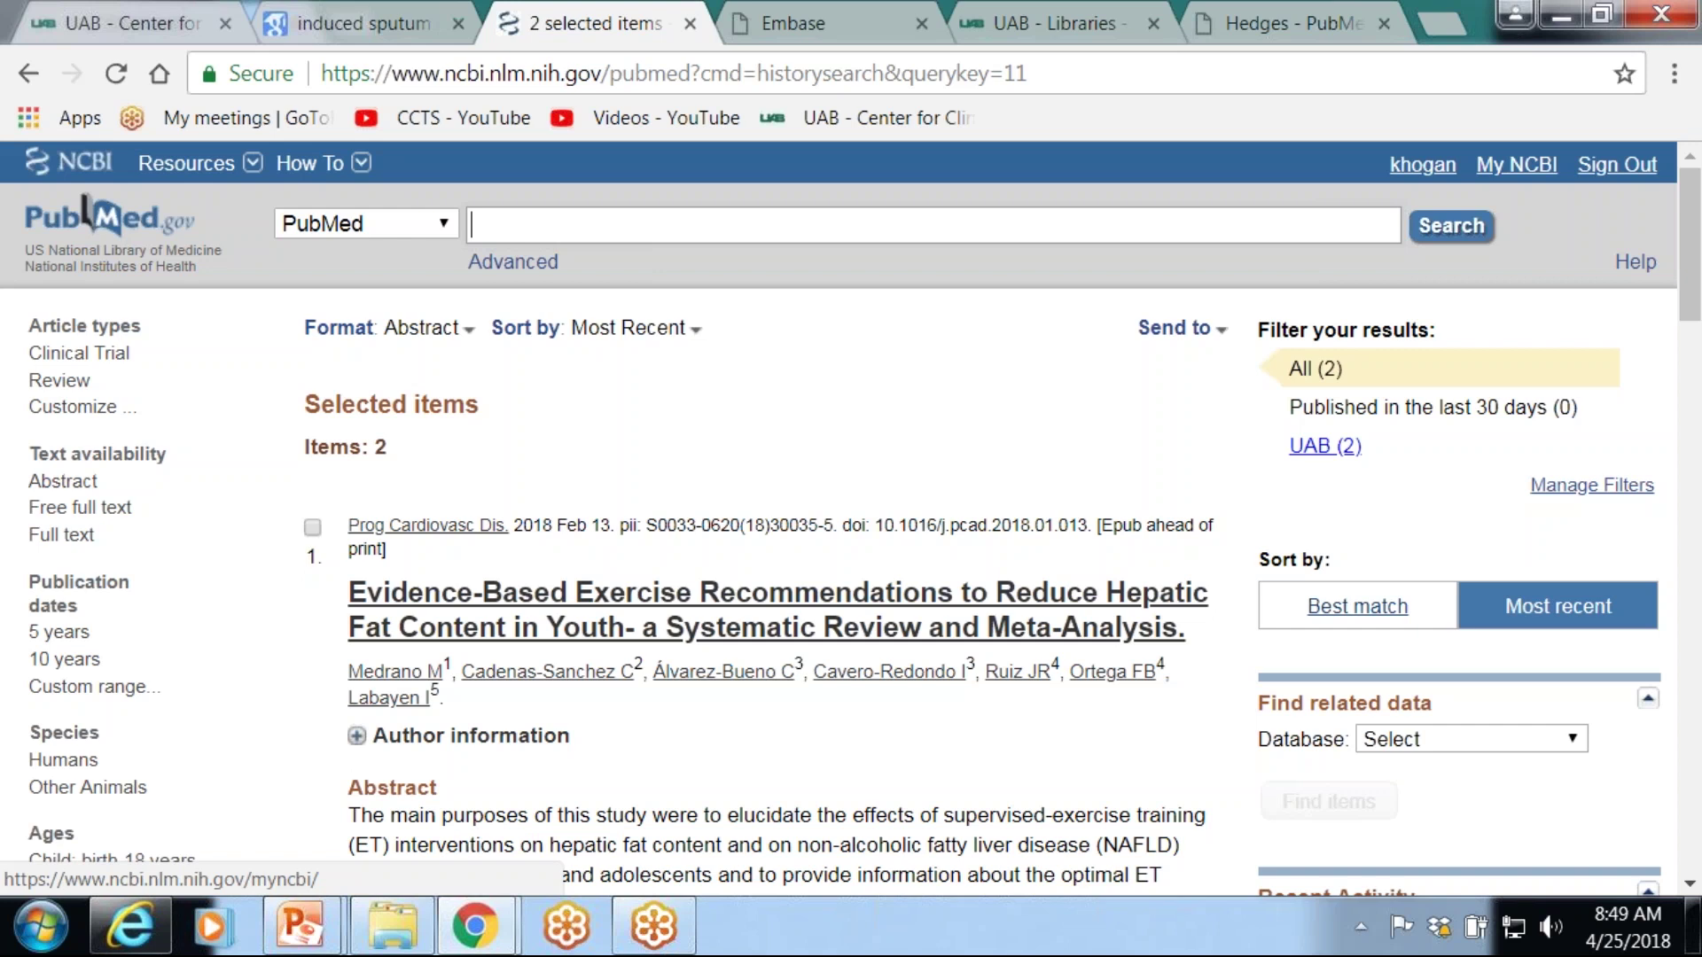
- Open My NCBI and review its Saved Searches, My Bibliography, SciENcv and Recent Activity sections
{"action": "left_click", "coordinate": [1516, 165]}
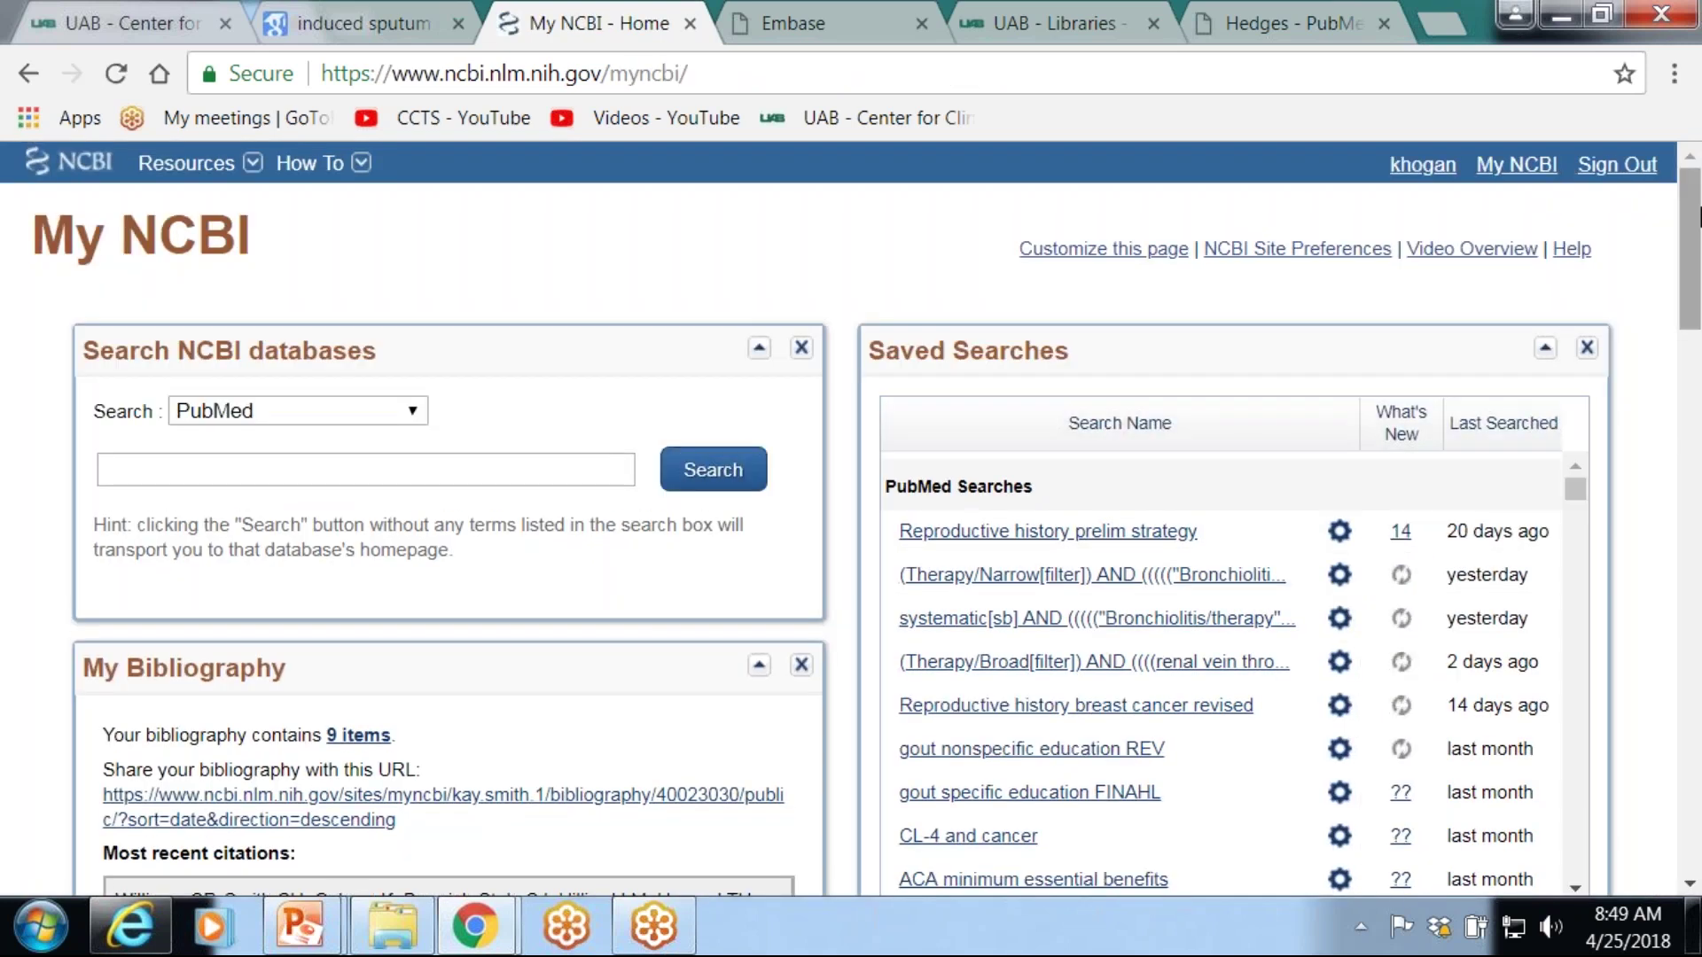
{"action": "mouse_move", "coordinate": [1692, 223]}
{"action": "left_mouse_down"}
{"action": "mouse_move", "coordinate": [1692, 282]}
{"action": "mouse_move", "coordinate": [1698, 196]}
{"action": "left_mouse_up"}
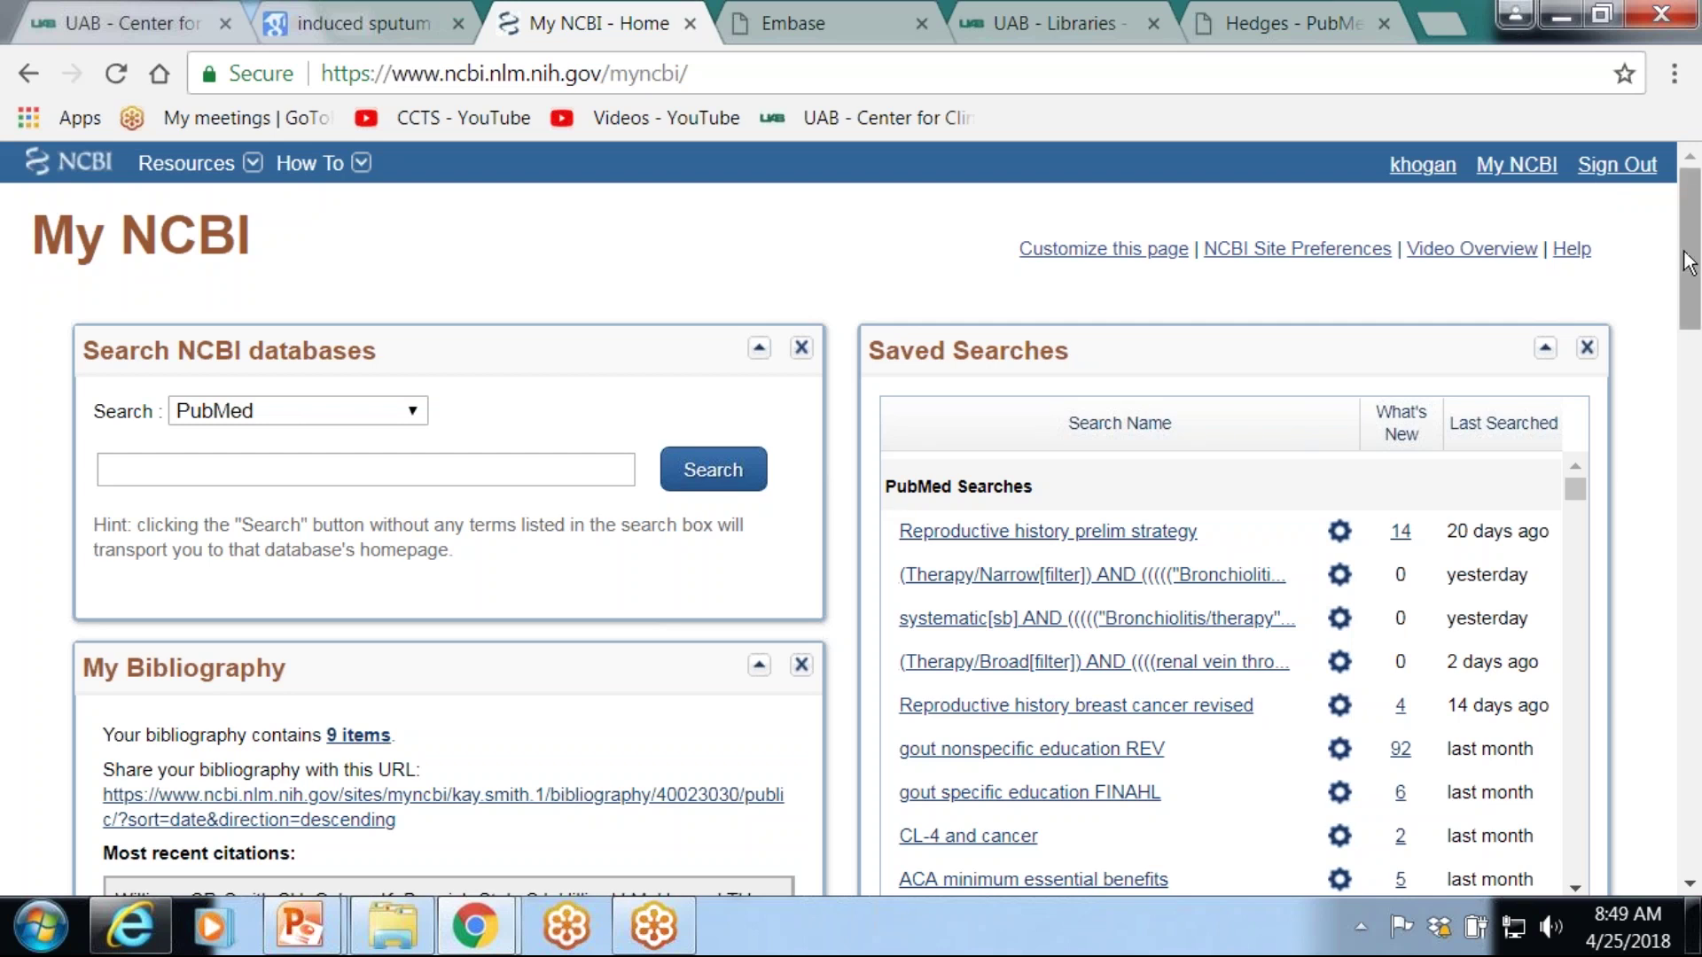
{"action": "left_click_drag", "start_coordinate": [1690, 261], "coordinate": [1693, 301]}
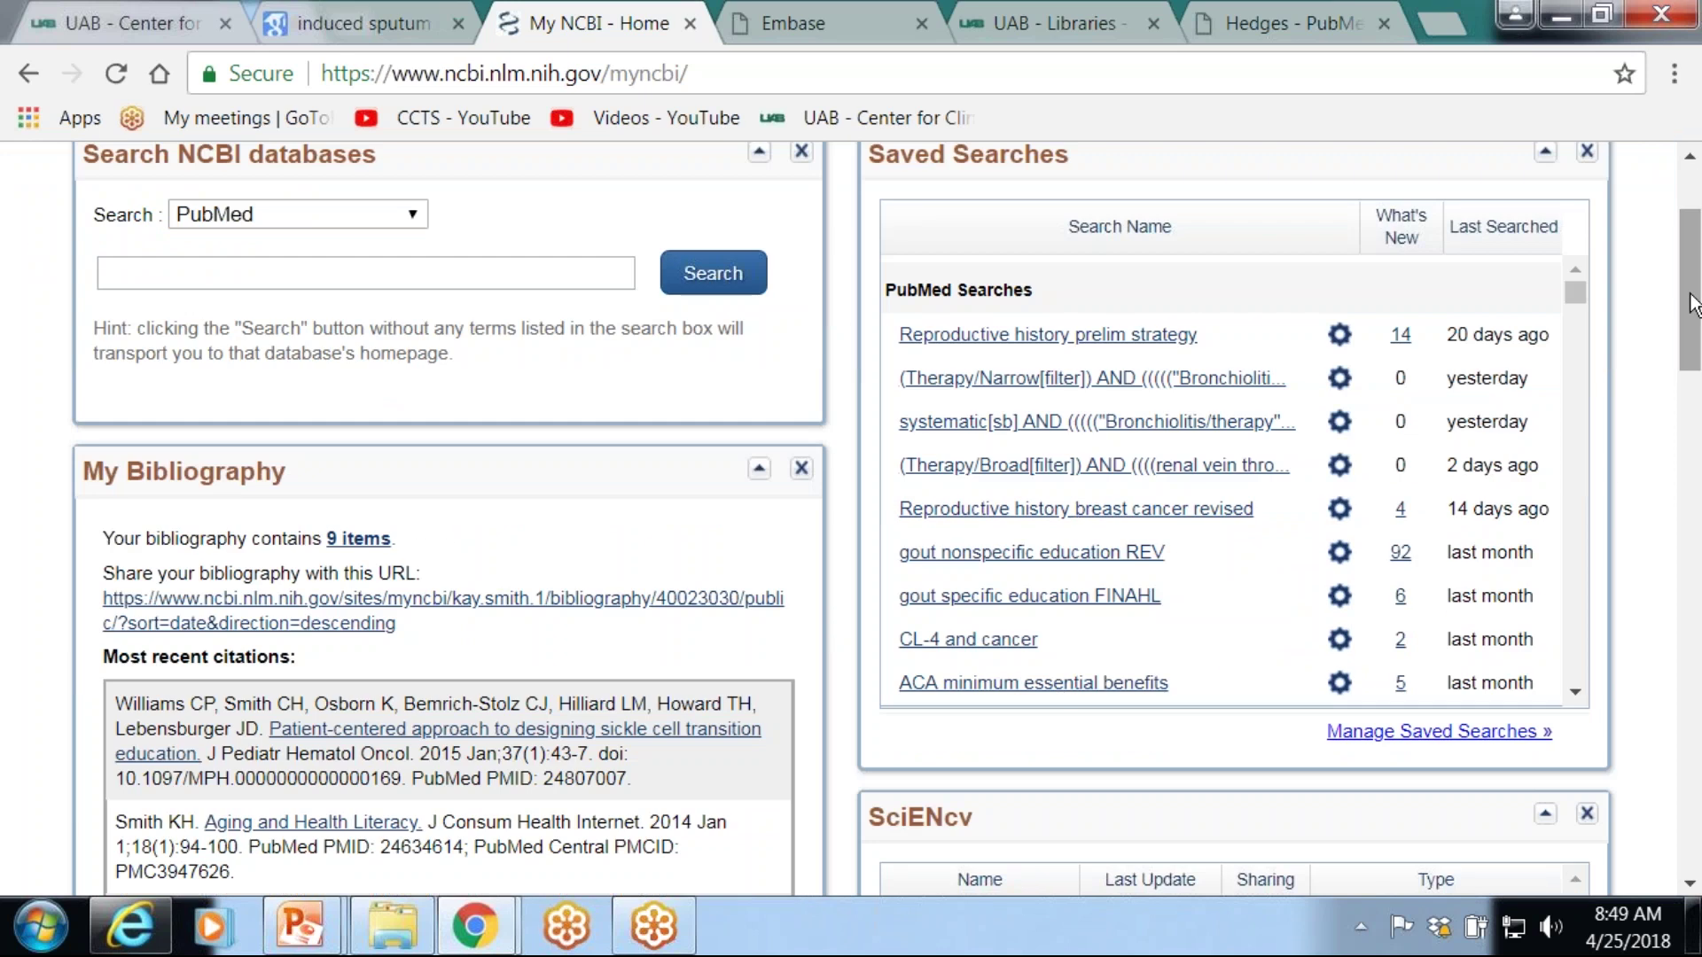
{"action": "left_click_drag", "start_coordinate": [1693, 302], "coordinate": [1693, 364]}
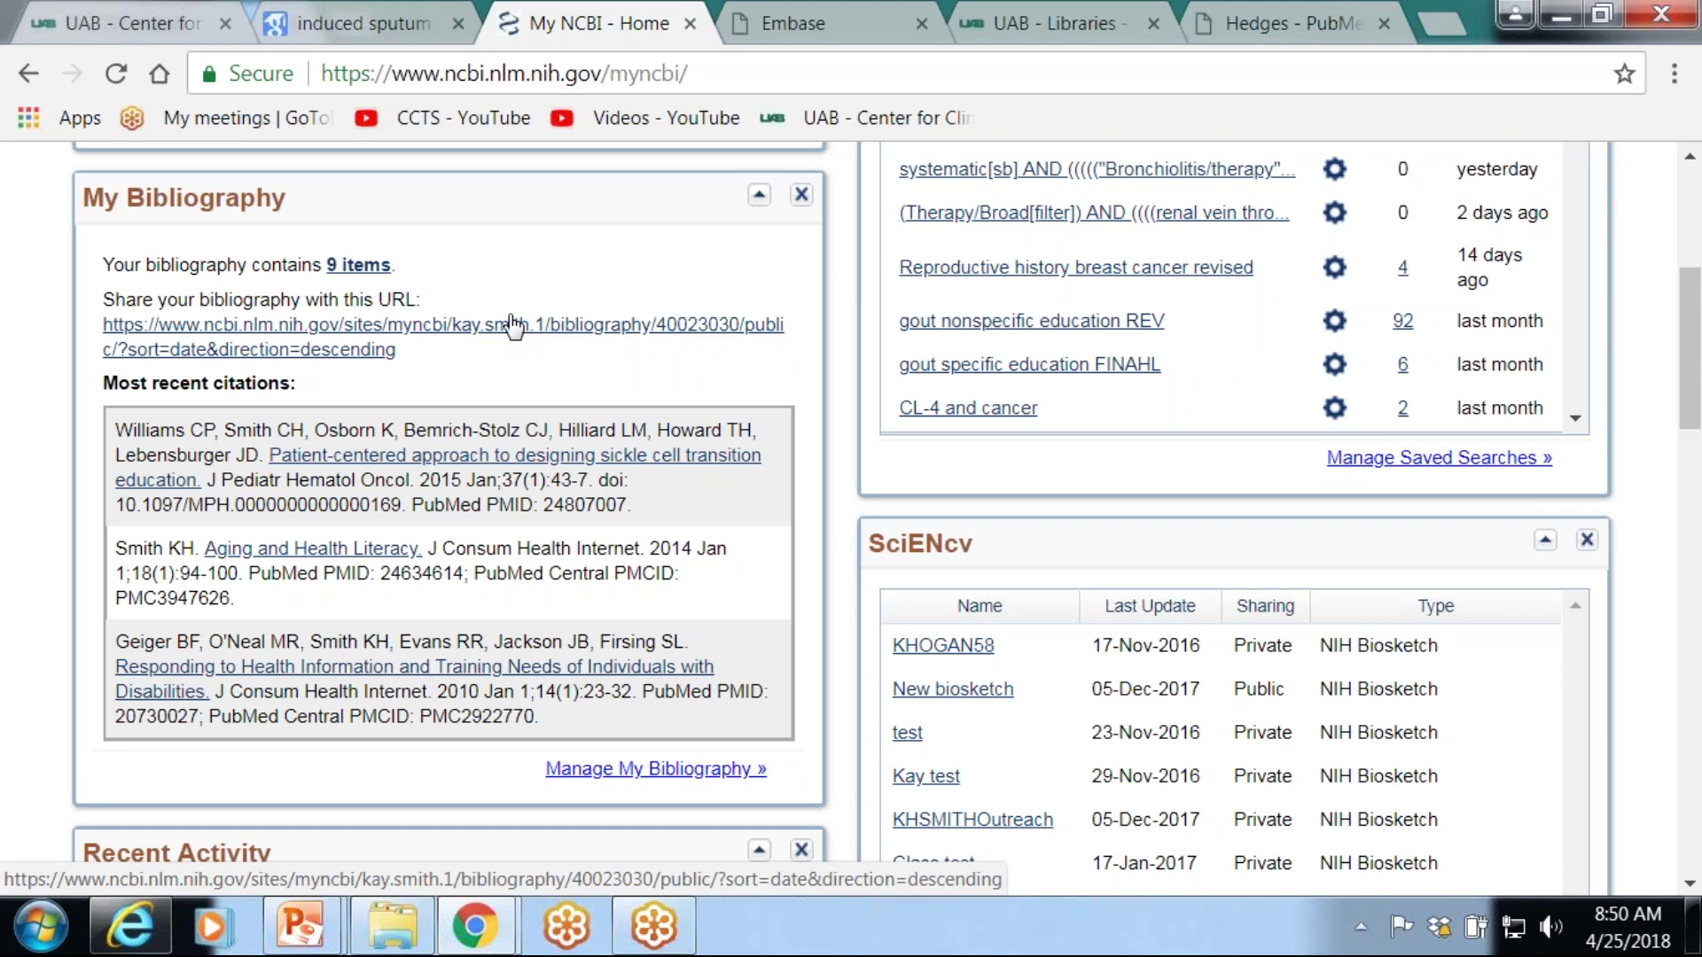
{"action": "scroll", "coordinate": [1689, 337], "scroll_direction": "down", "scroll_amount": 2}
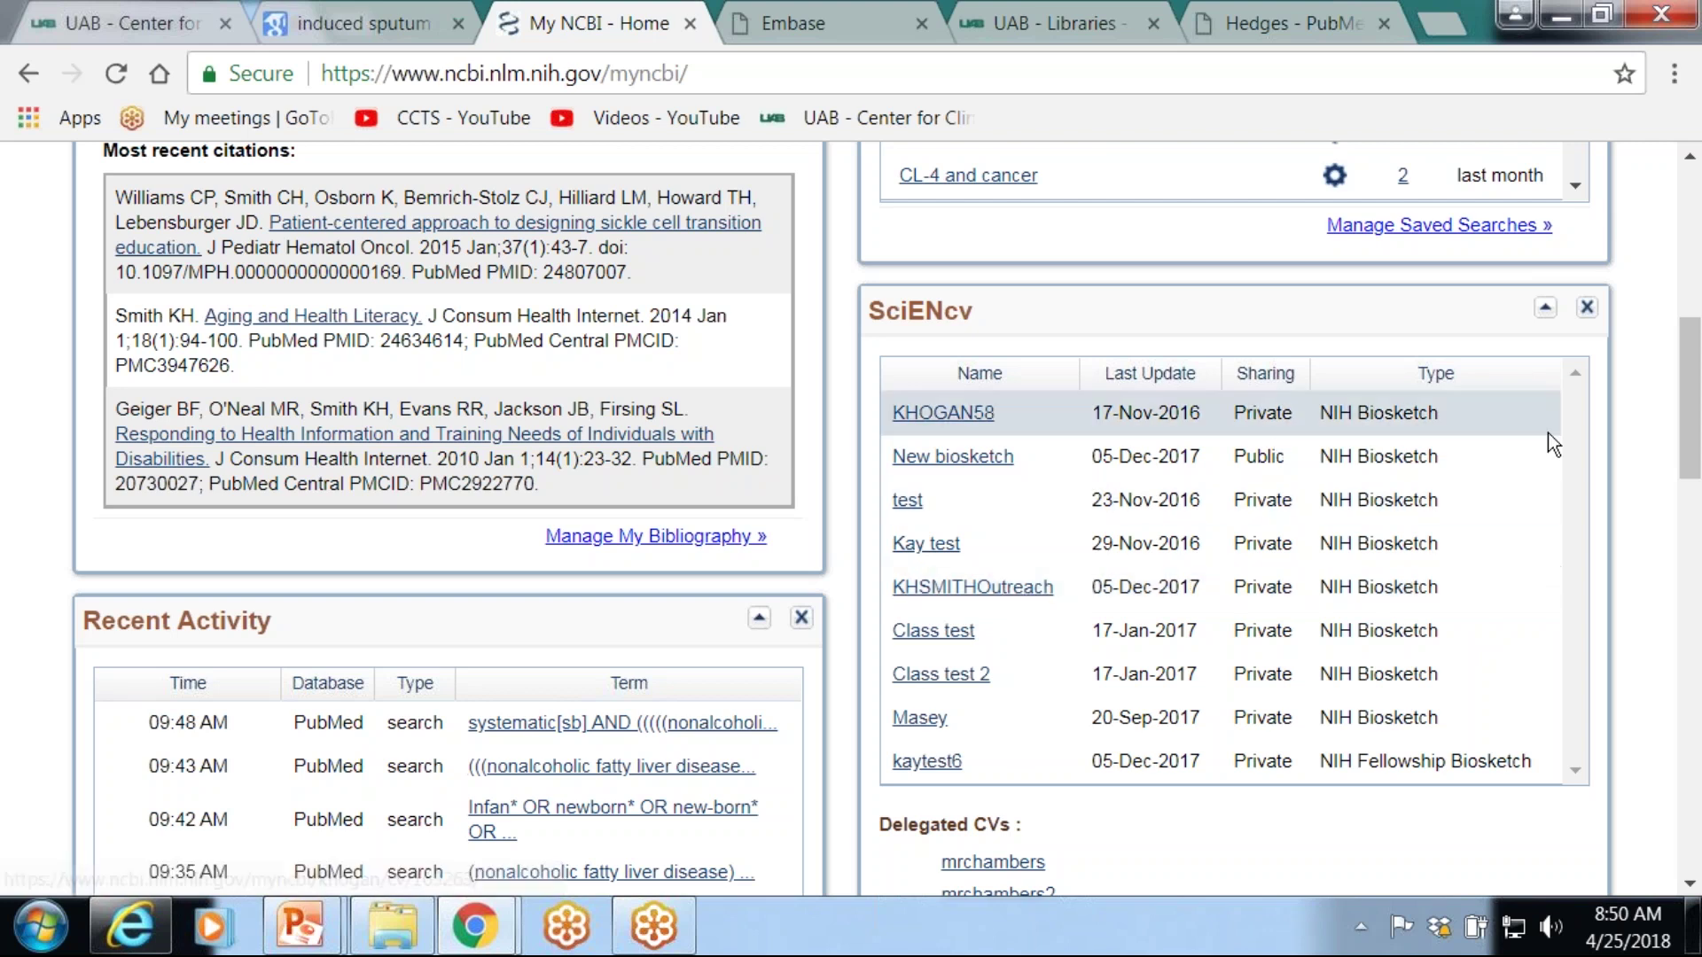
{"action": "left_click", "coordinate": [1690, 466]}
{"action": "left_click_drag", "start_coordinate": [1691, 465], "coordinate": [1688, 304]}
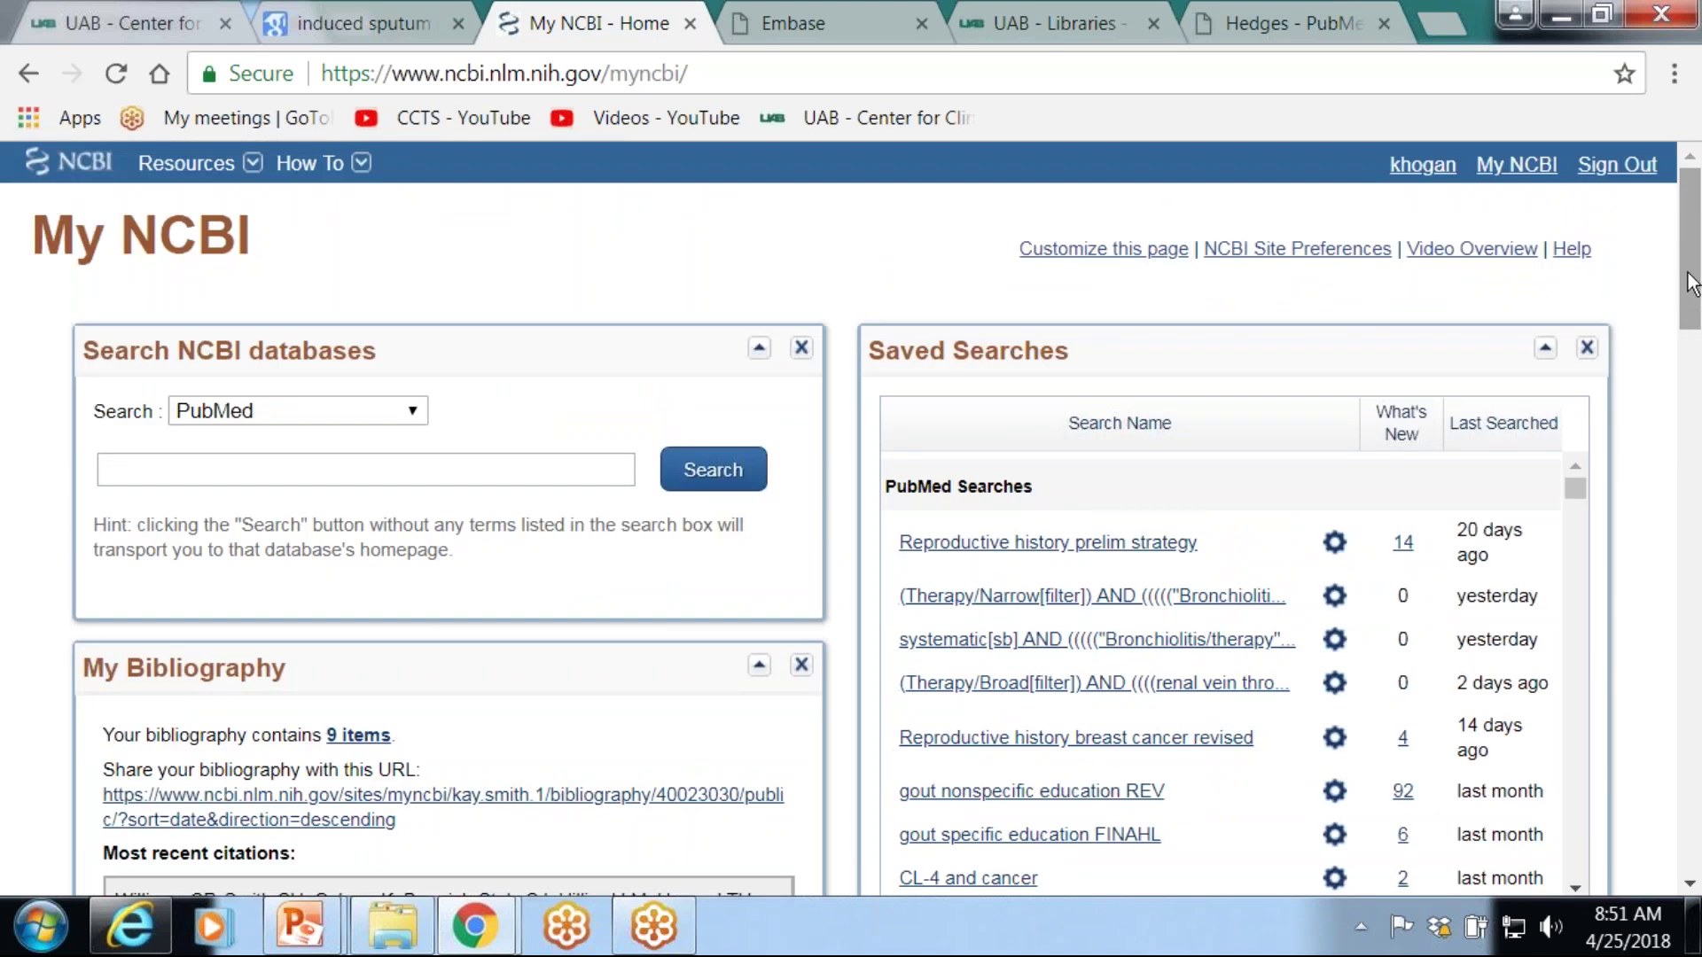
{"action": "left_click", "coordinate": [1691, 282]}
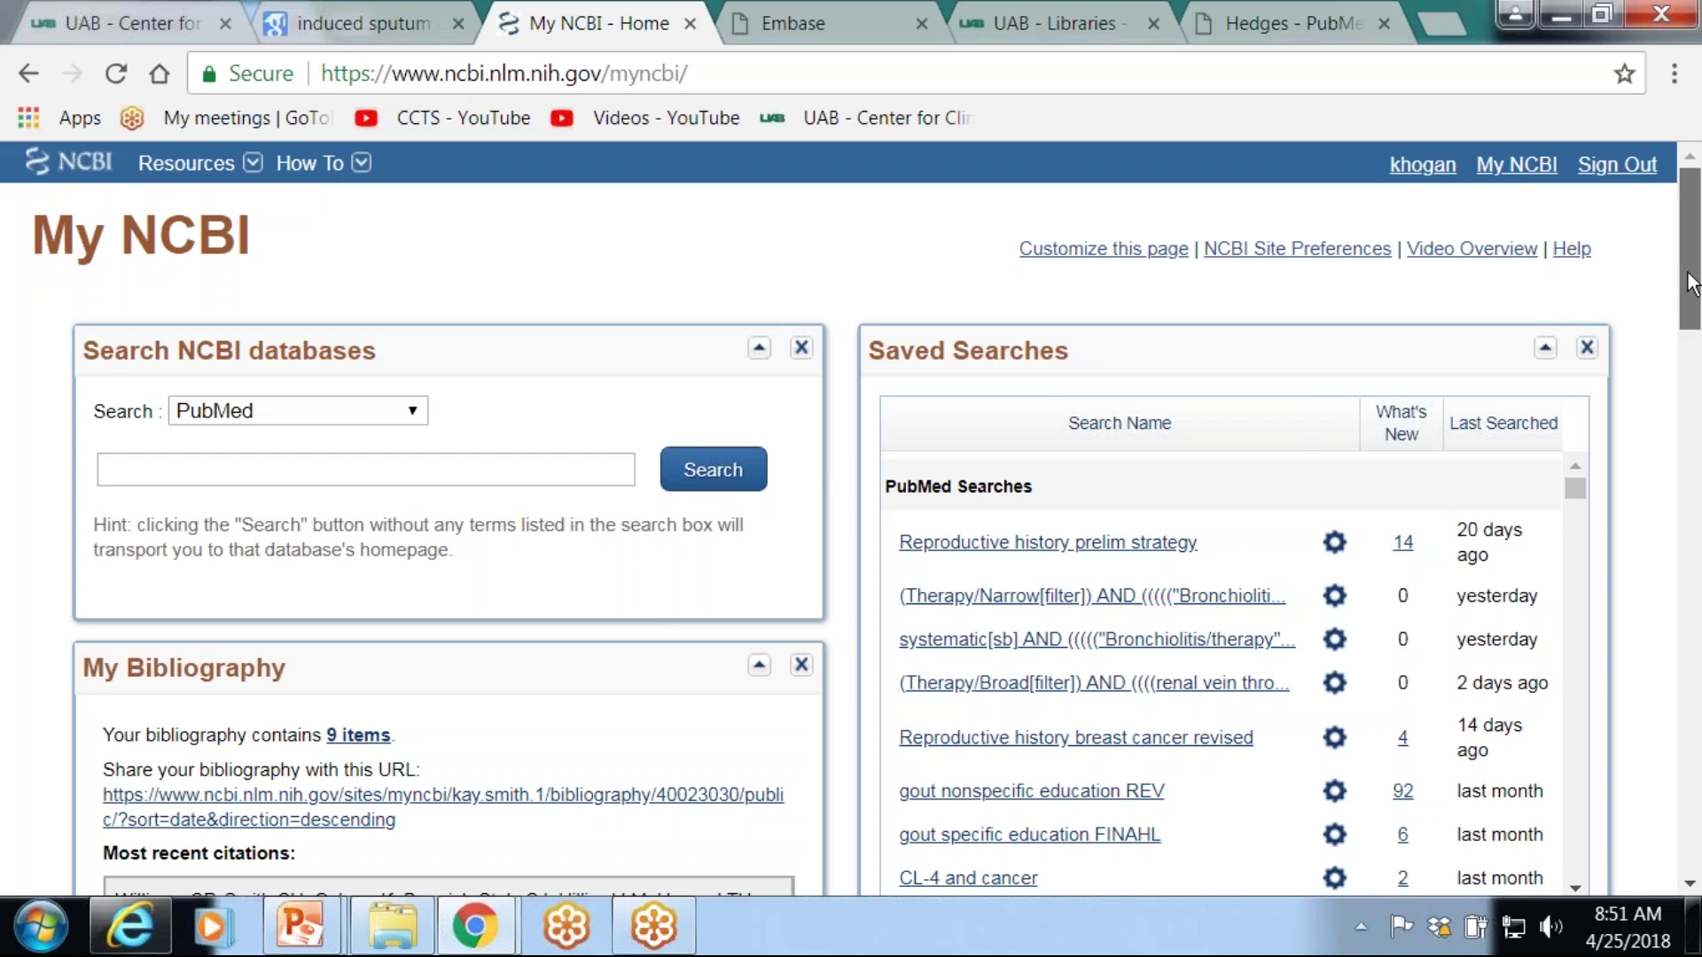
{"action": "left_click_drag", "start_coordinate": [1692, 283], "coordinate": [1692, 292]}
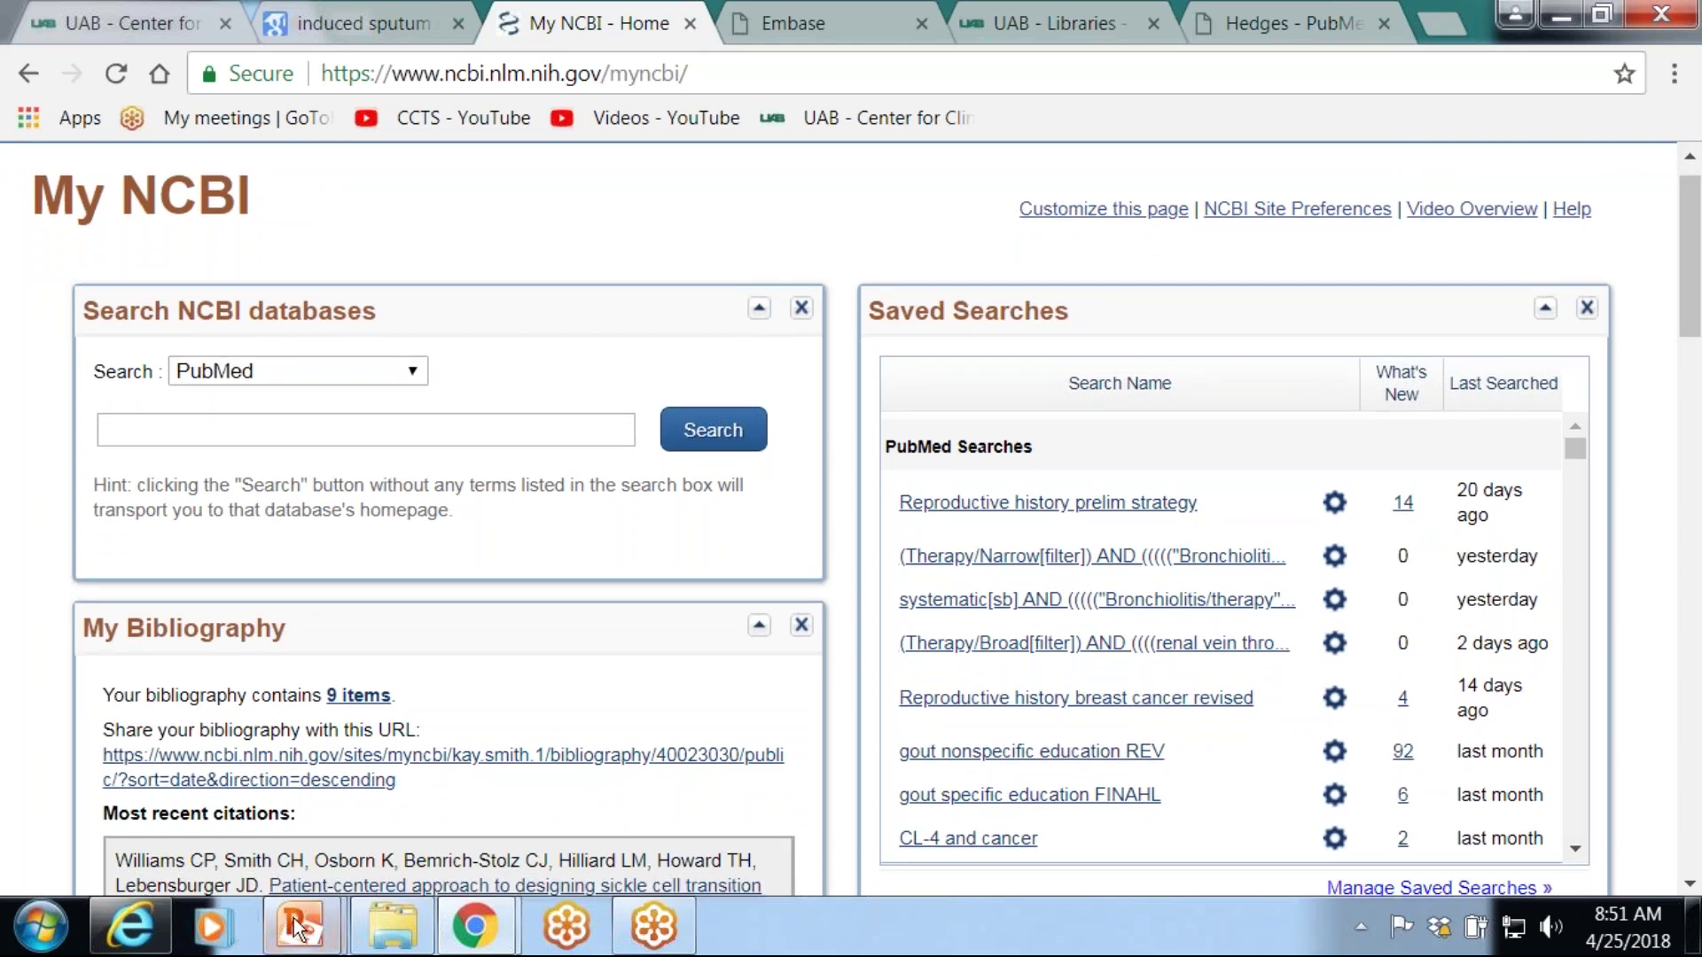
- Sign out of My NCBI and view the NCBI sign-in options
{"action": "mouse_move", "coordinate": [332, 951]}
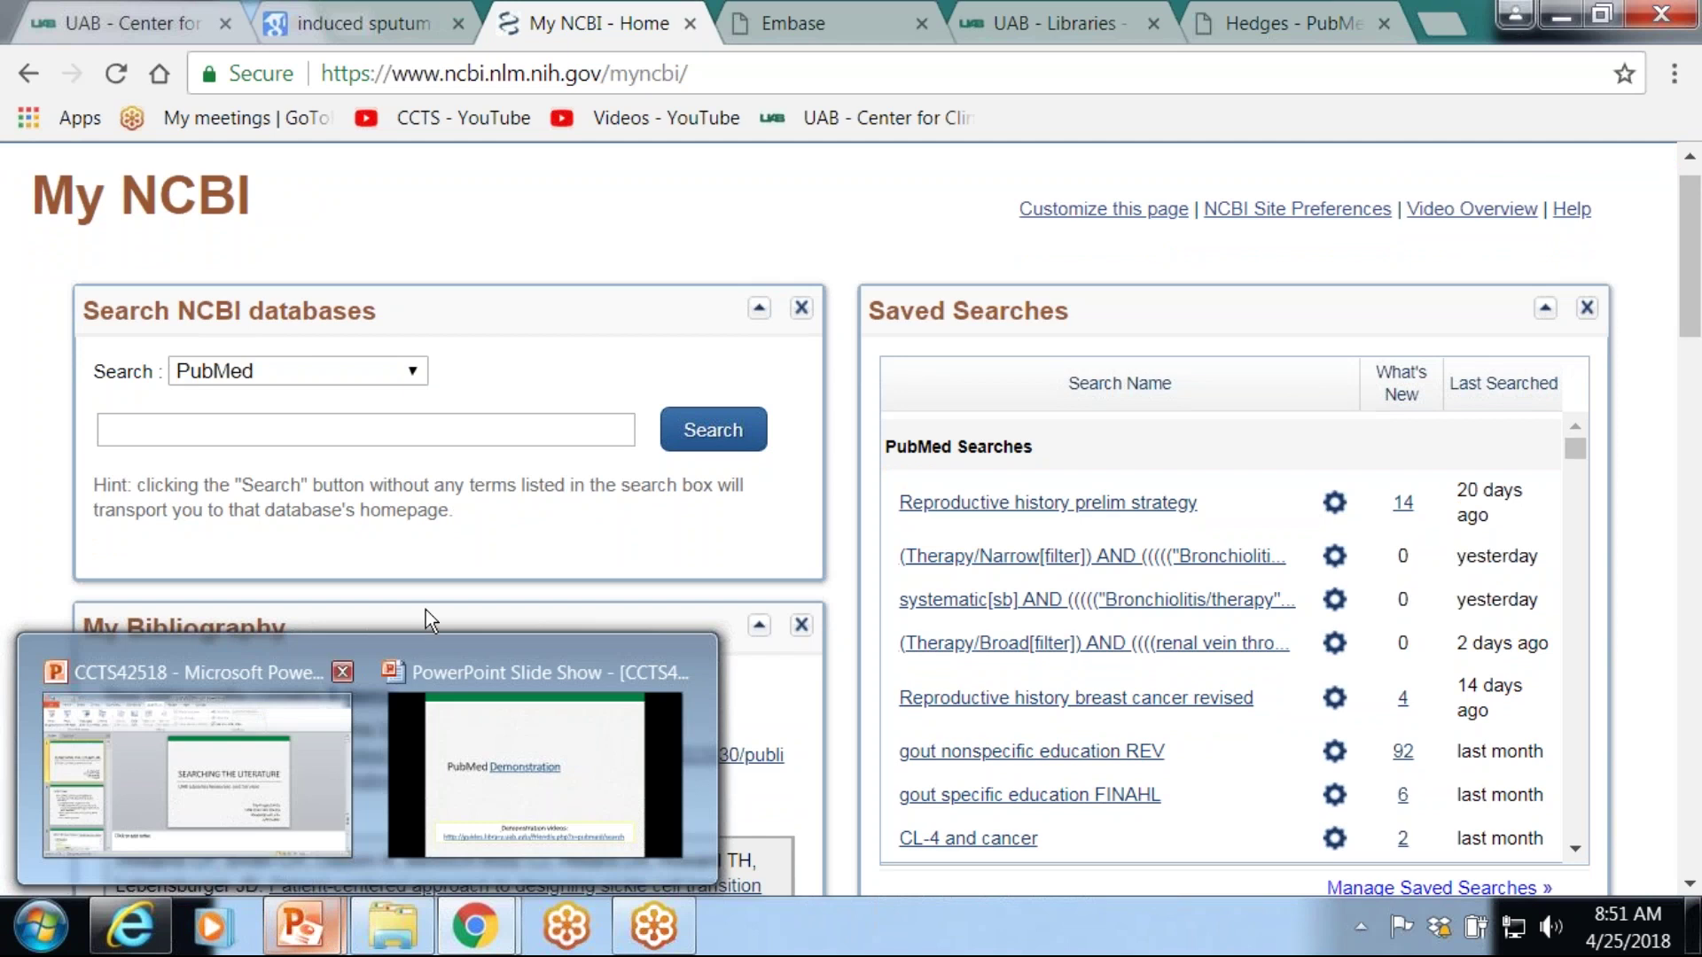
{"action": "scroll", "coordinate": [851, 523], "scroll_direction": "up", "scroll_amount": 1}
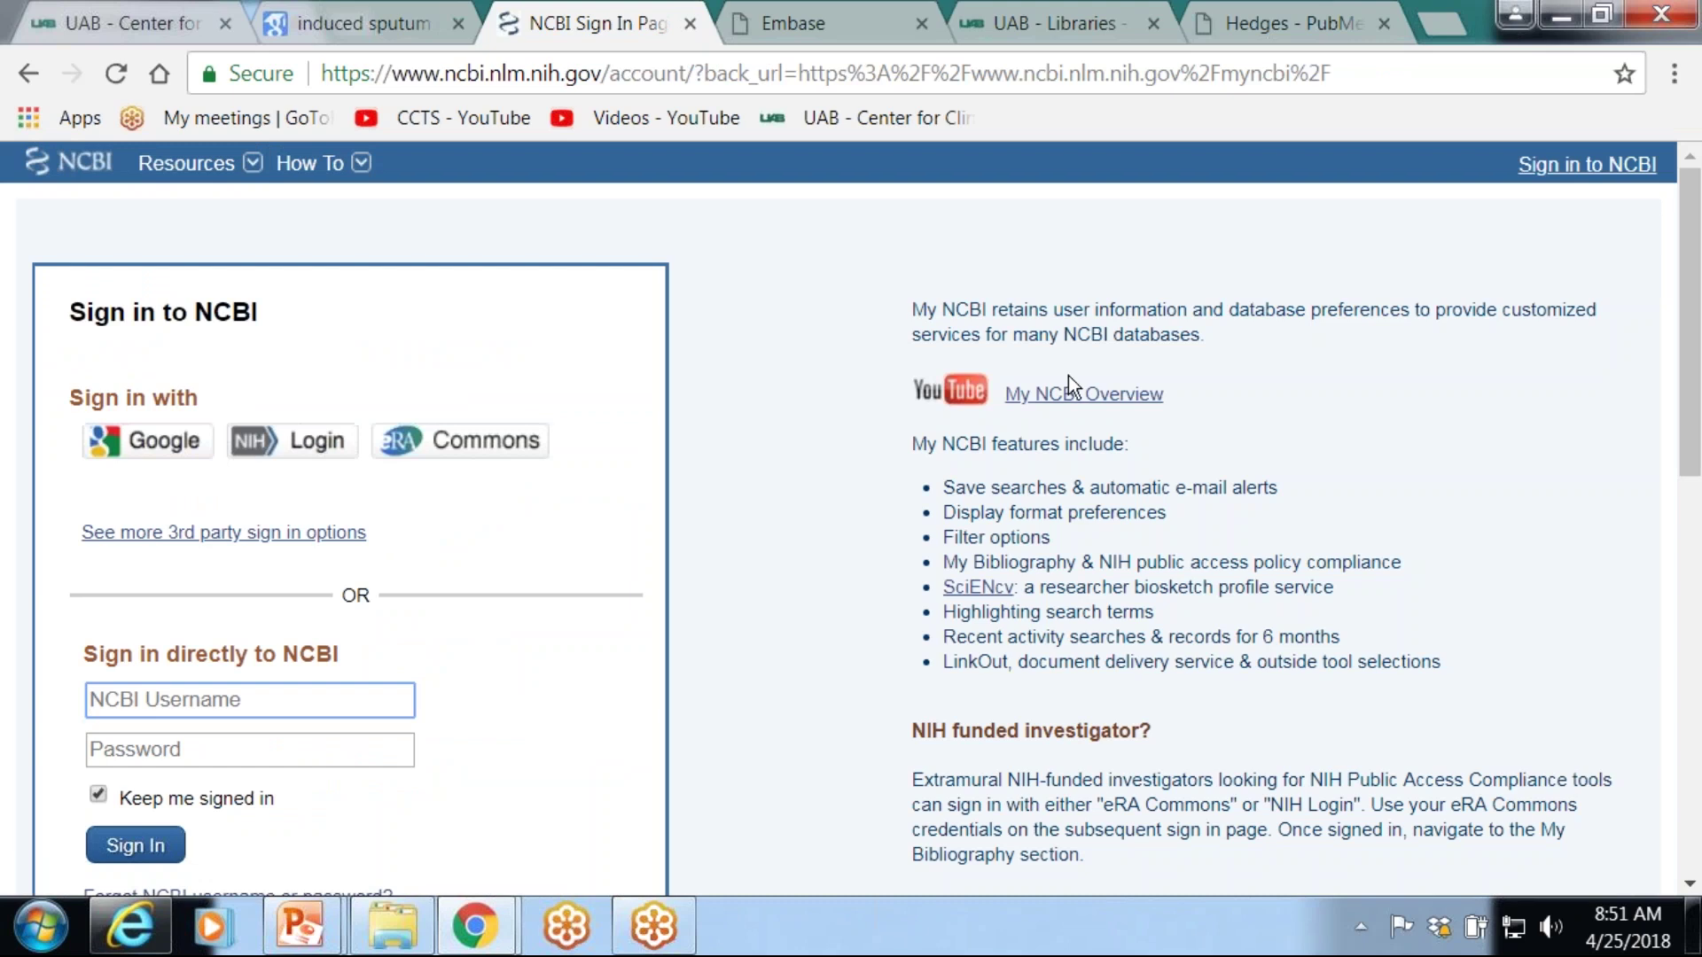
{"action": "mouse_move", "coordinate": [1694, 194]}
{"action": "left_mouse_down"}
{"action": "mouse_move", "coordinate": [1695, 215]}
{"action": "mouse_move", "coordinate": [1695, 193]}
{"action": "left_mouse_up"}
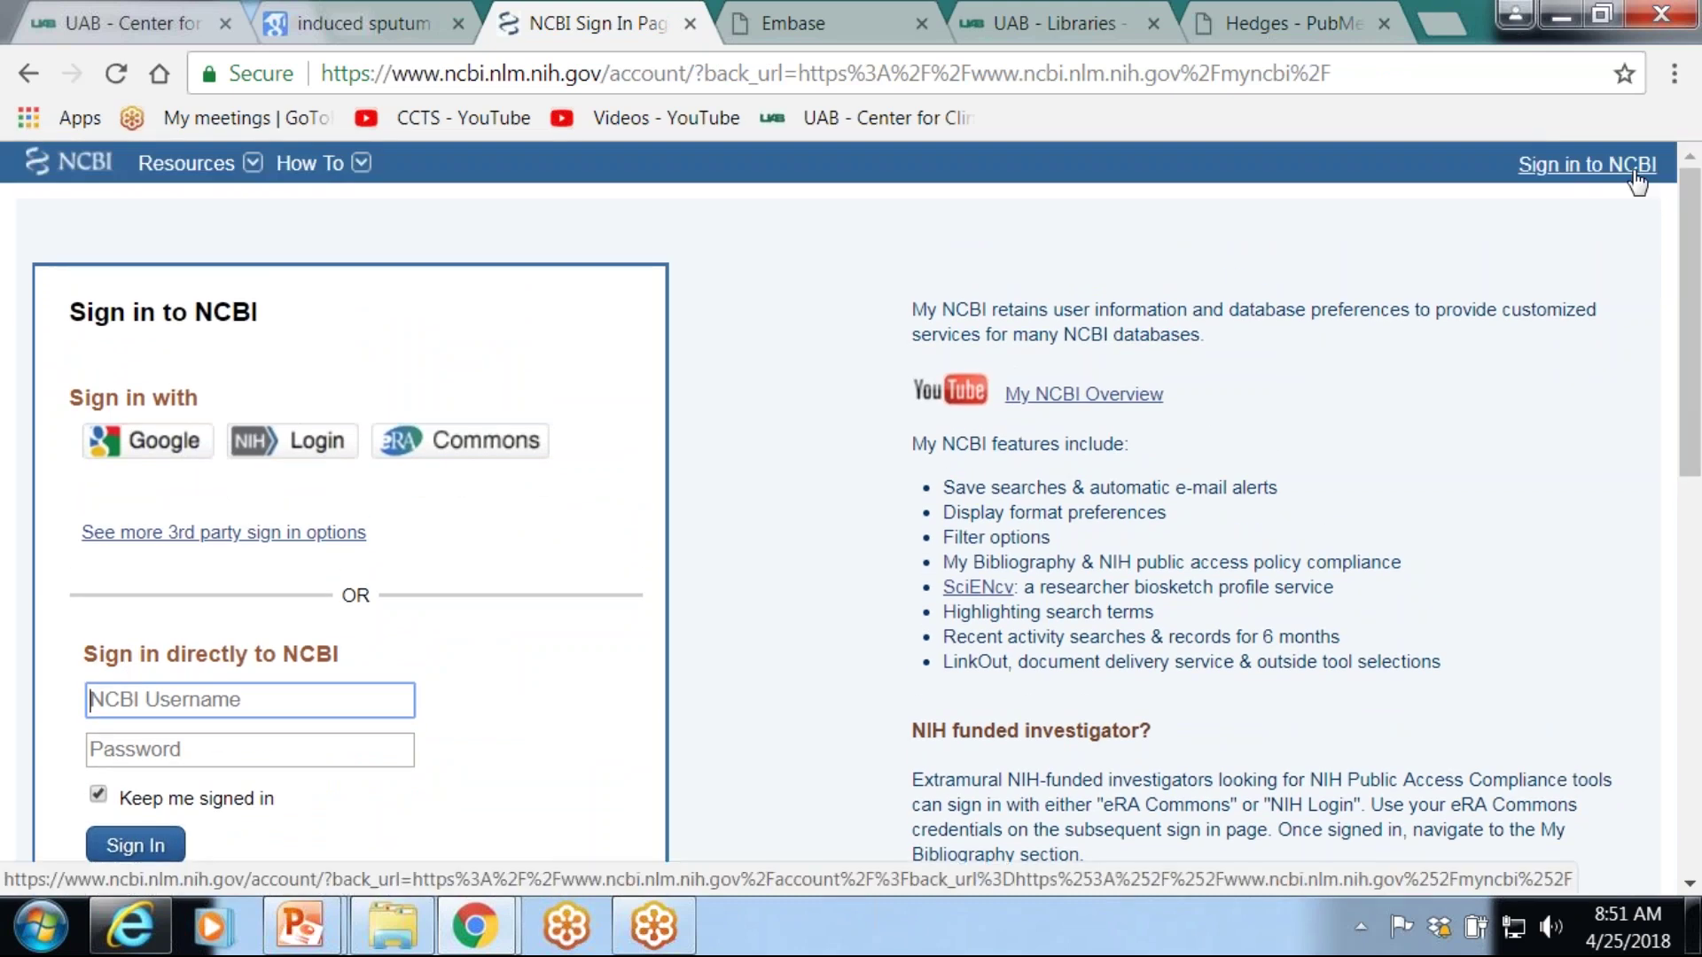
- Review the rest of the NCBI sign-in page, including the account registration and password recovery options
{"action": "left_click_drag", "start_coordinate": [1695, 212], "coordinate": [1695, 272]}
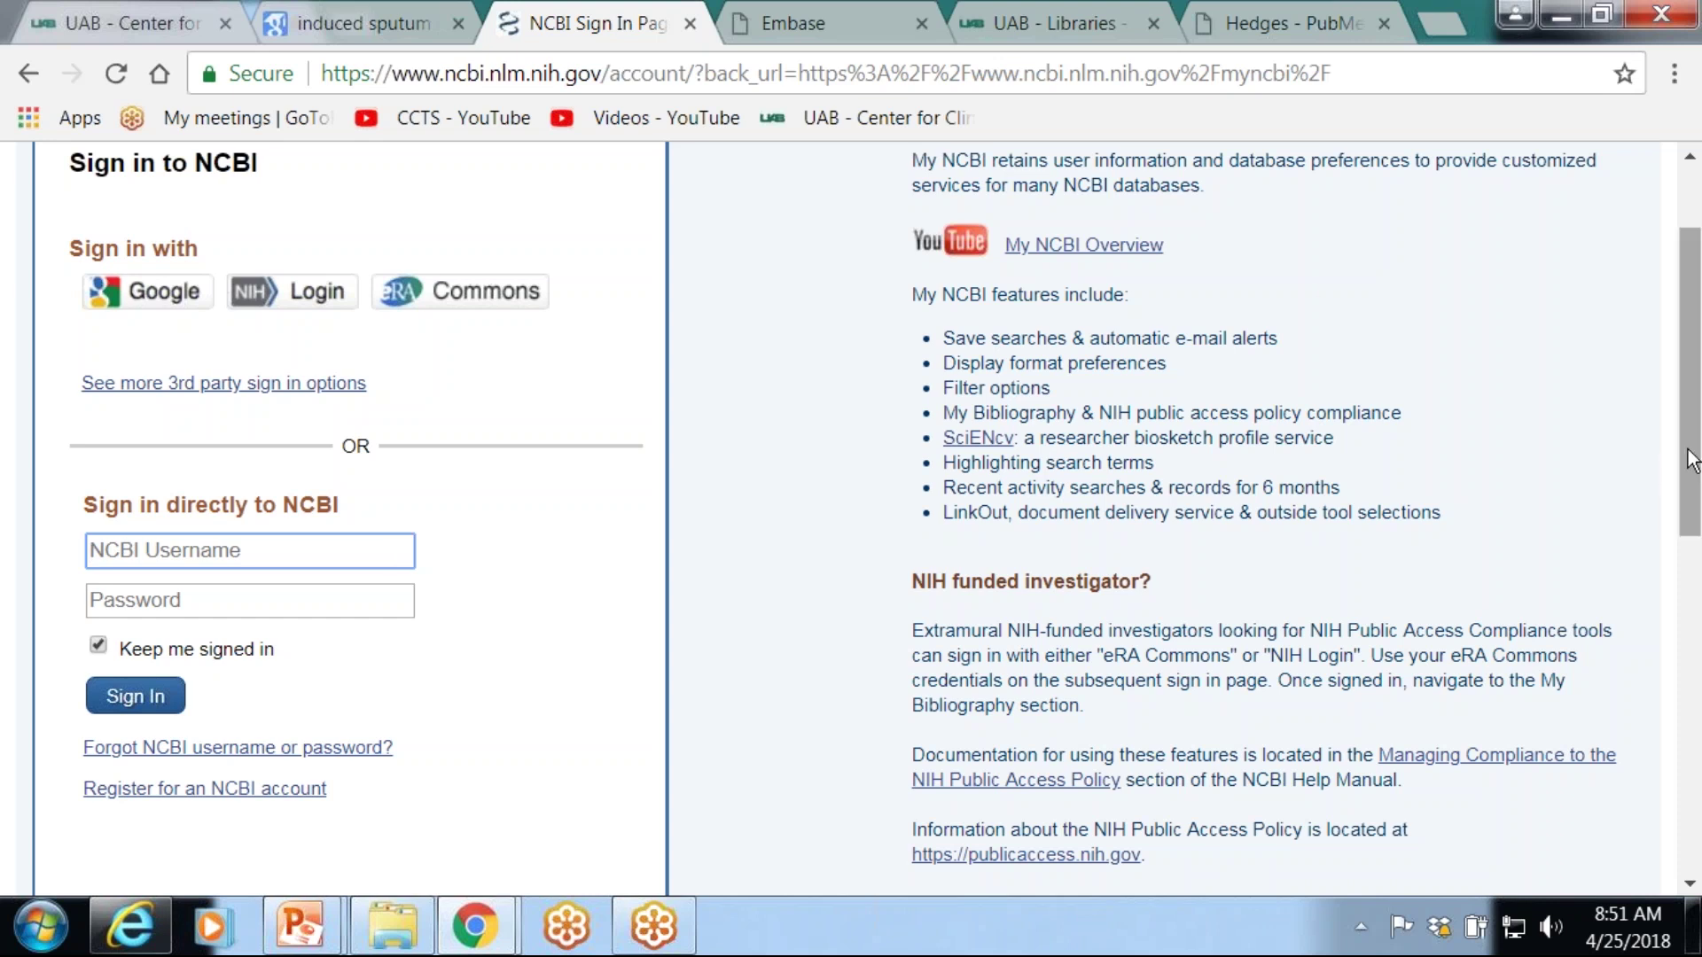
{"action": "left_click_drag", "start_coordinate": [1694, 421], "coordinate": [1693, 363]}
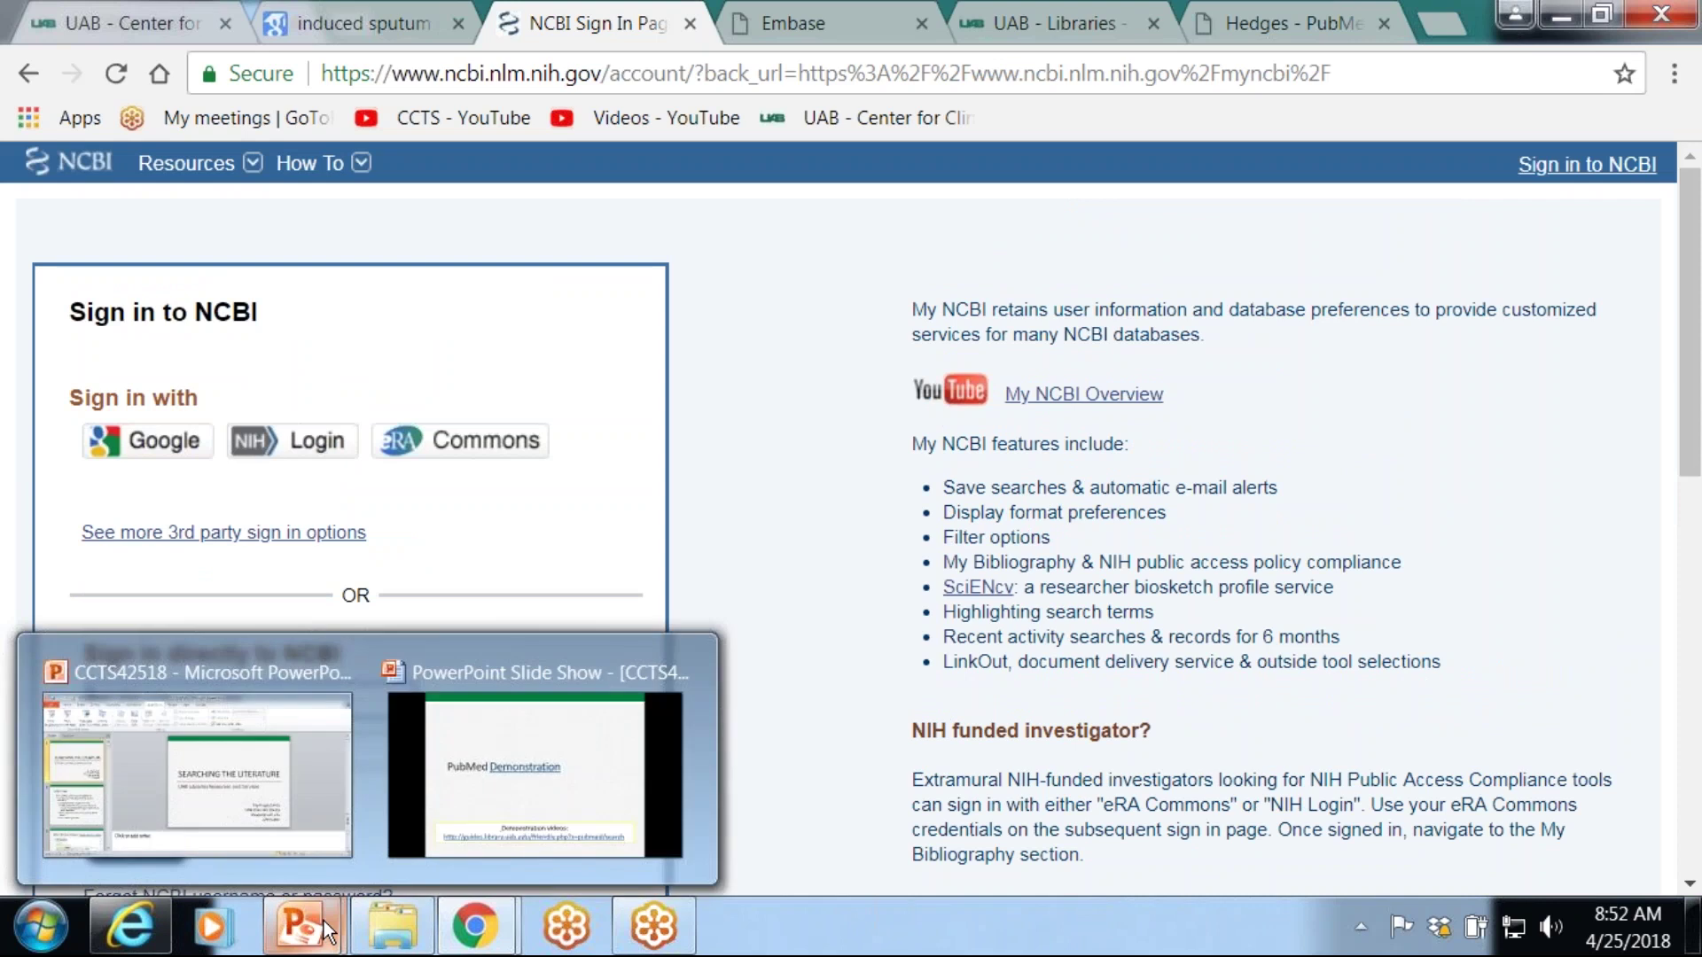
- Switch to the running PowerPoint slide show and advance past the saved searches and PubMed Help slides to the EMBASE slide
{"action": "left_click", "coordinate": [454, 817]}
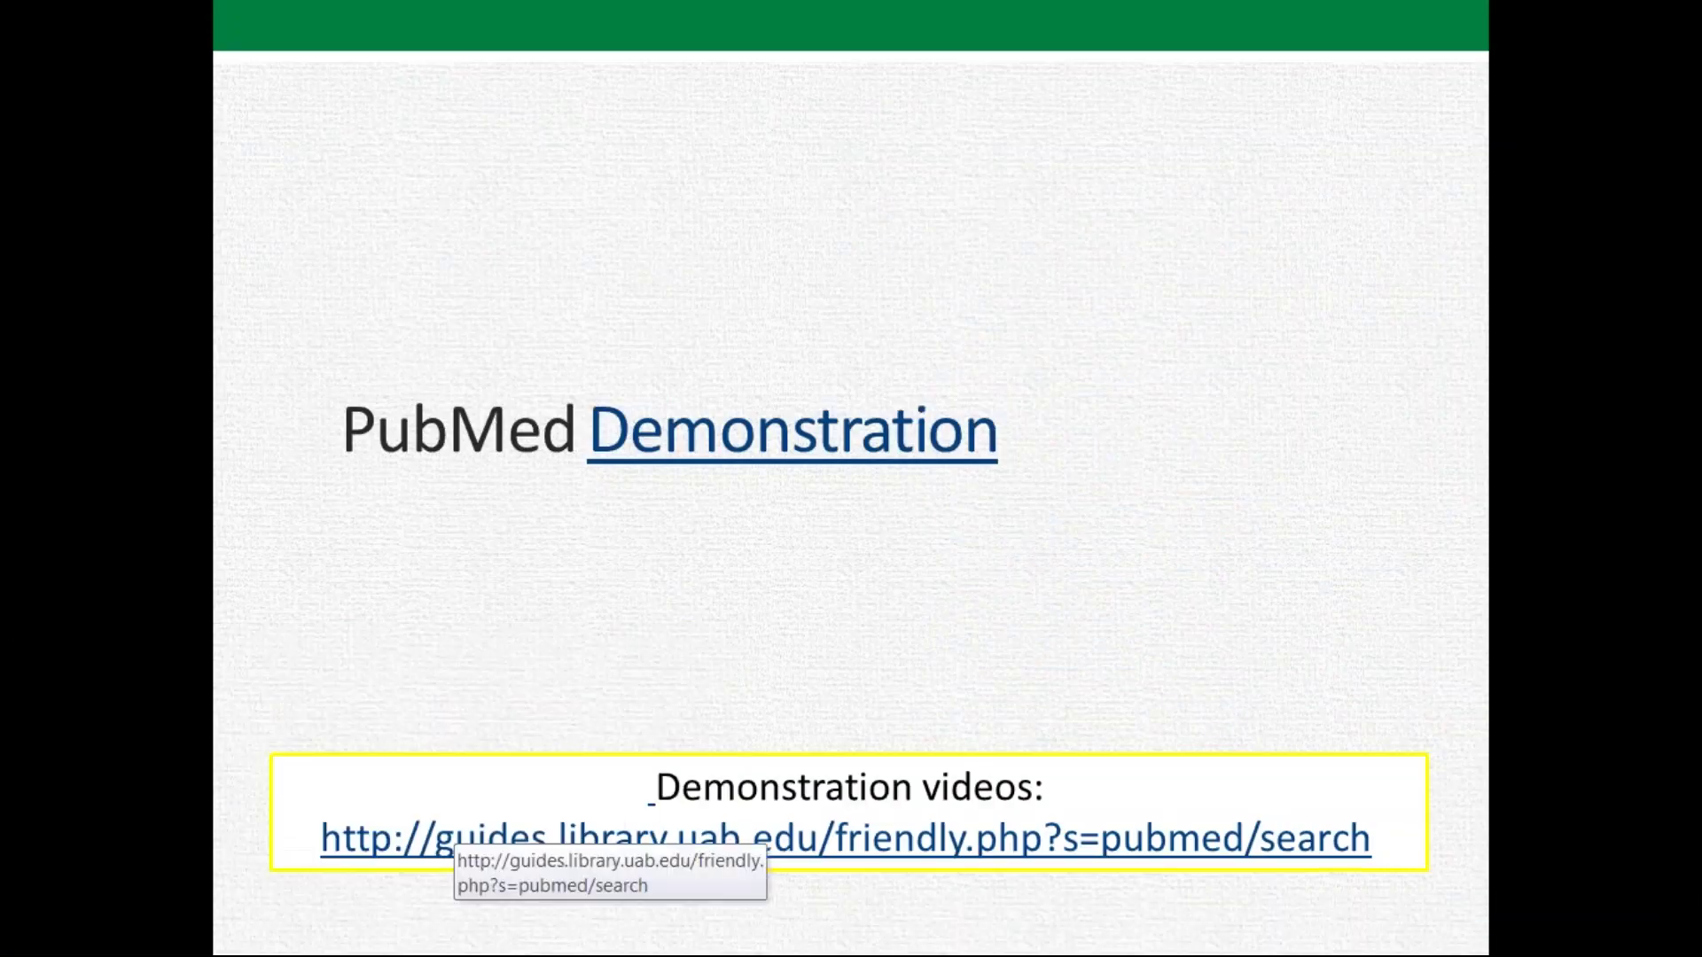
{"action": "key", "text": "Right"}
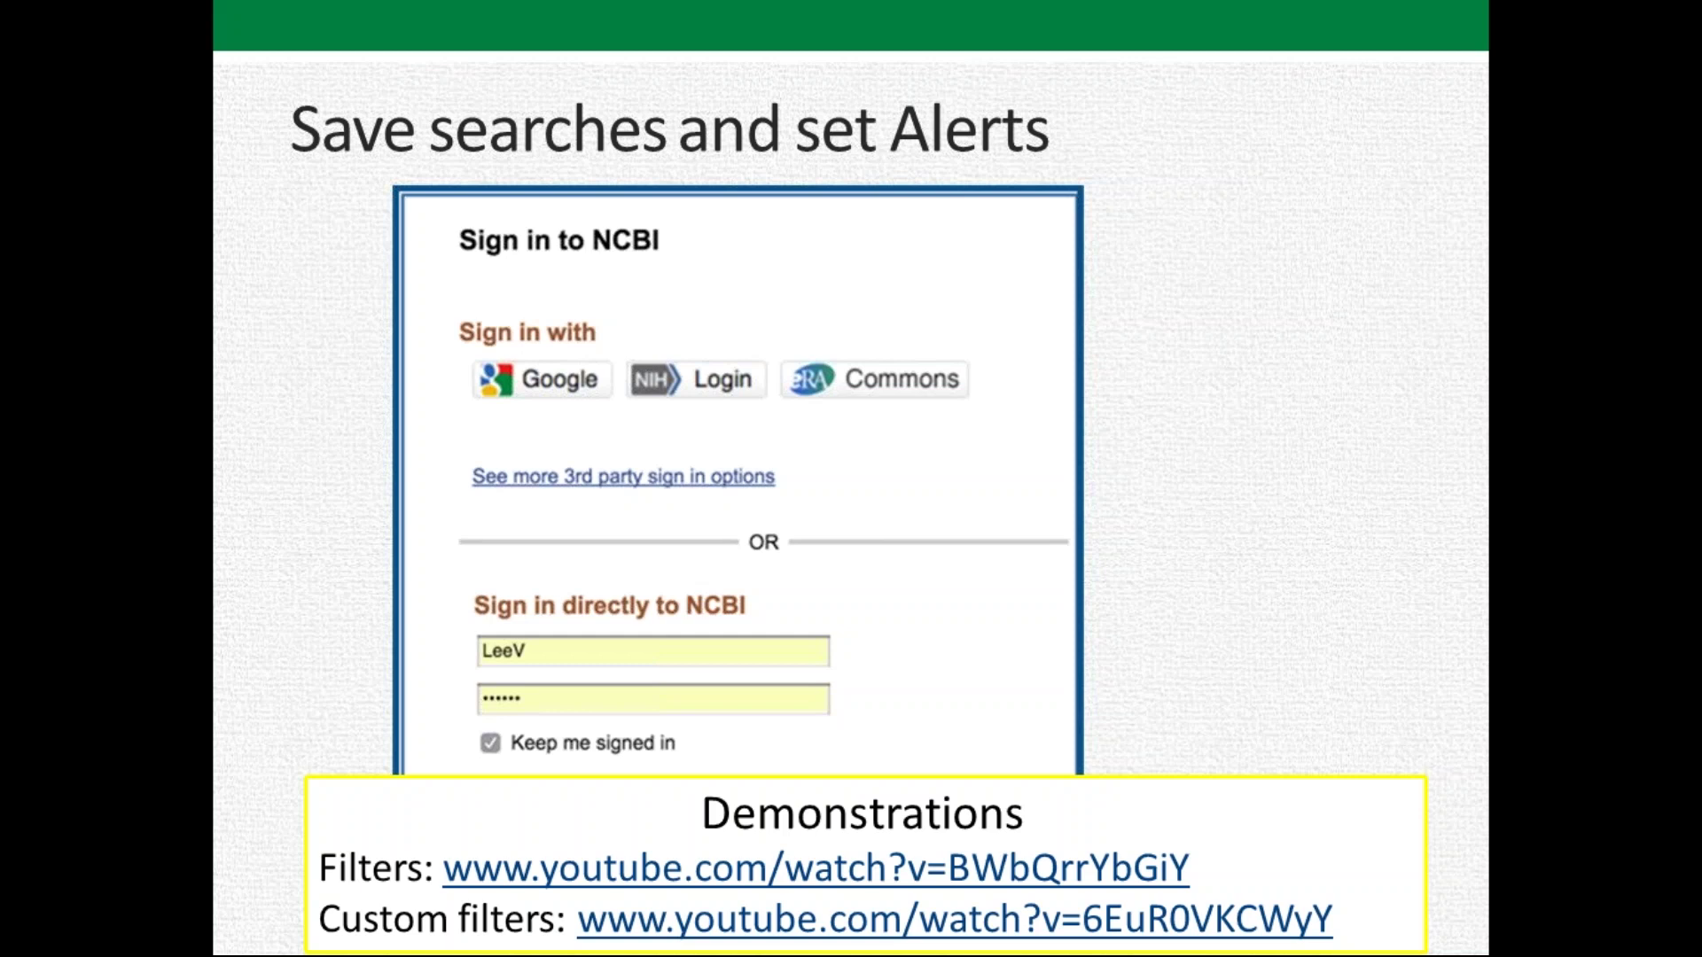
{"action": "key", "text": "Right"}
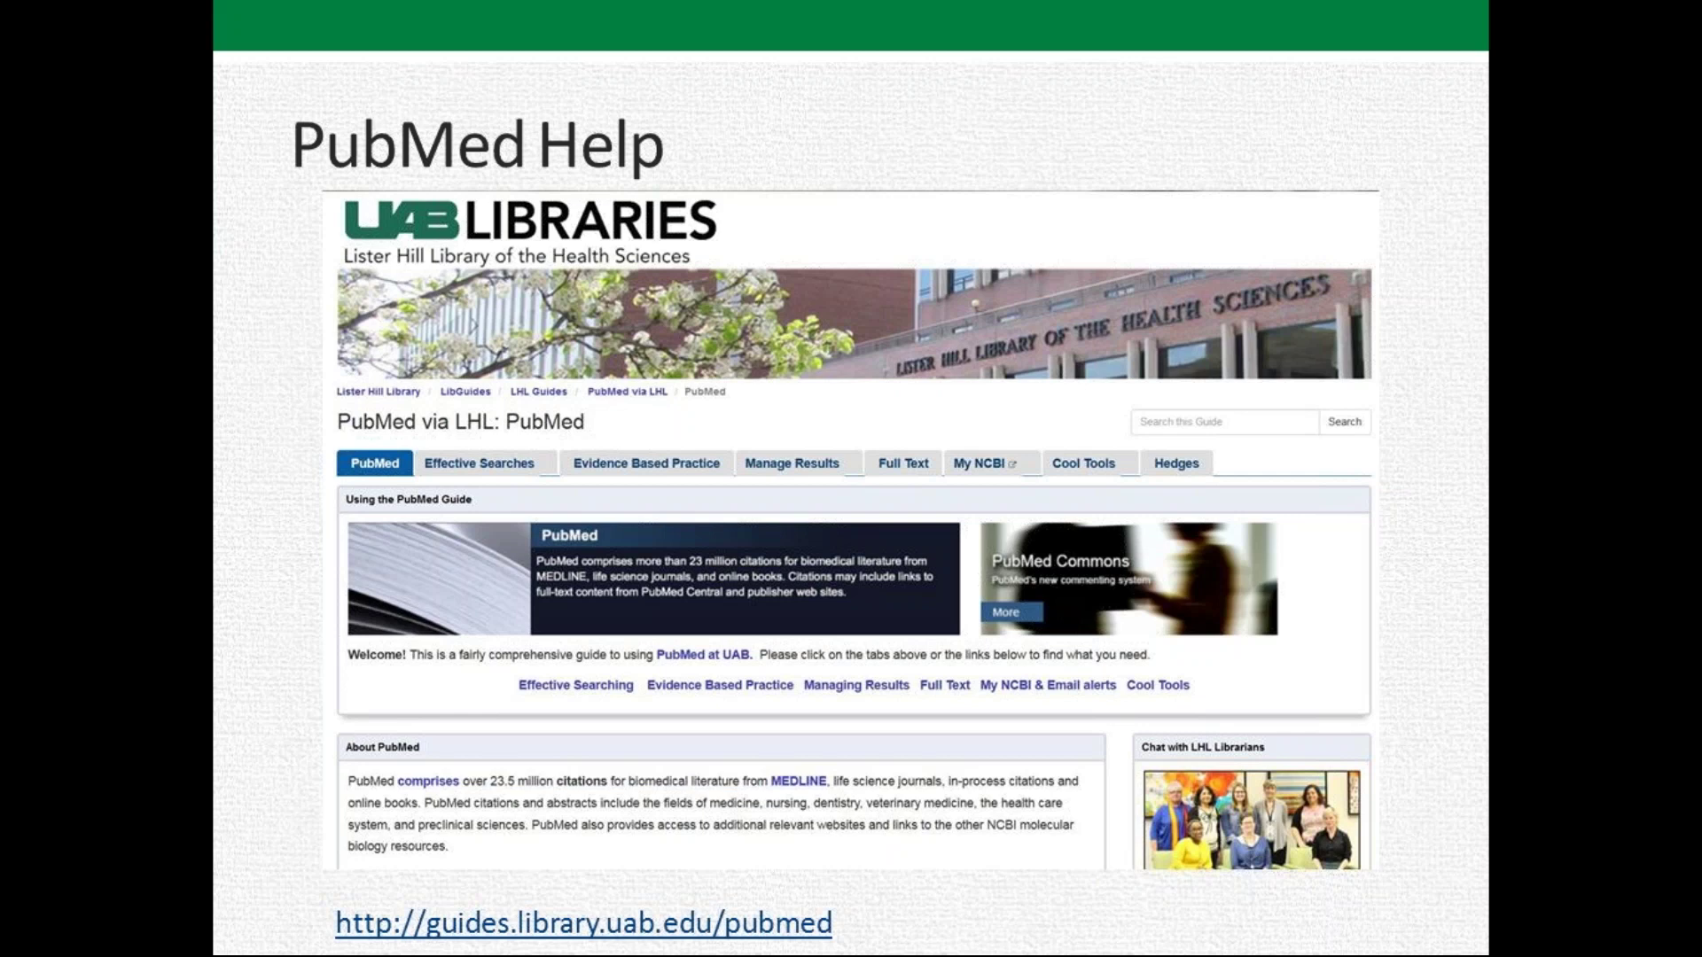
{"action": "key", "text": "Right"}
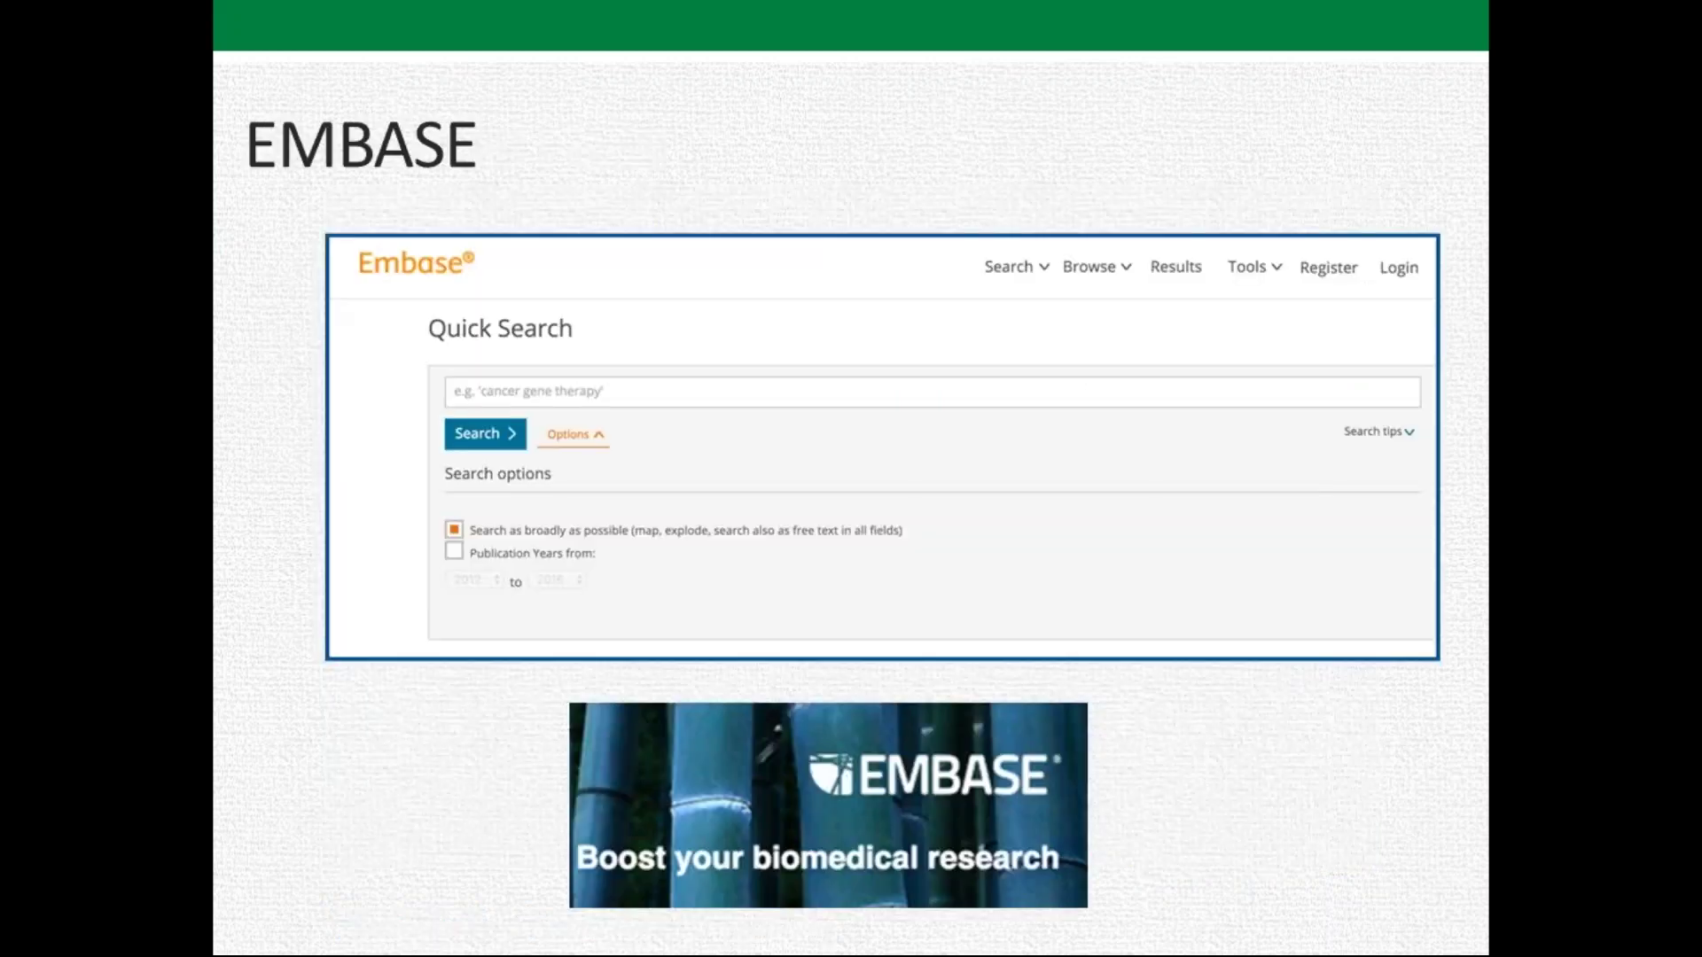